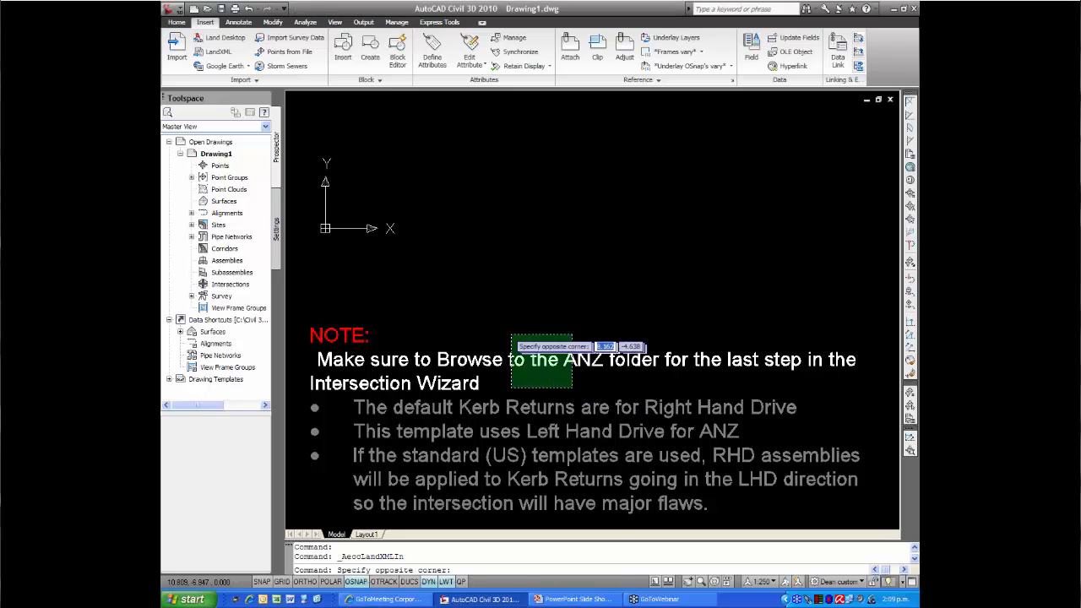
- Erase the text note about browsing to the ANZ folder in the Intersection Wizard from the drawing
{"action": "left_click", "coordinate": [477, 302]}
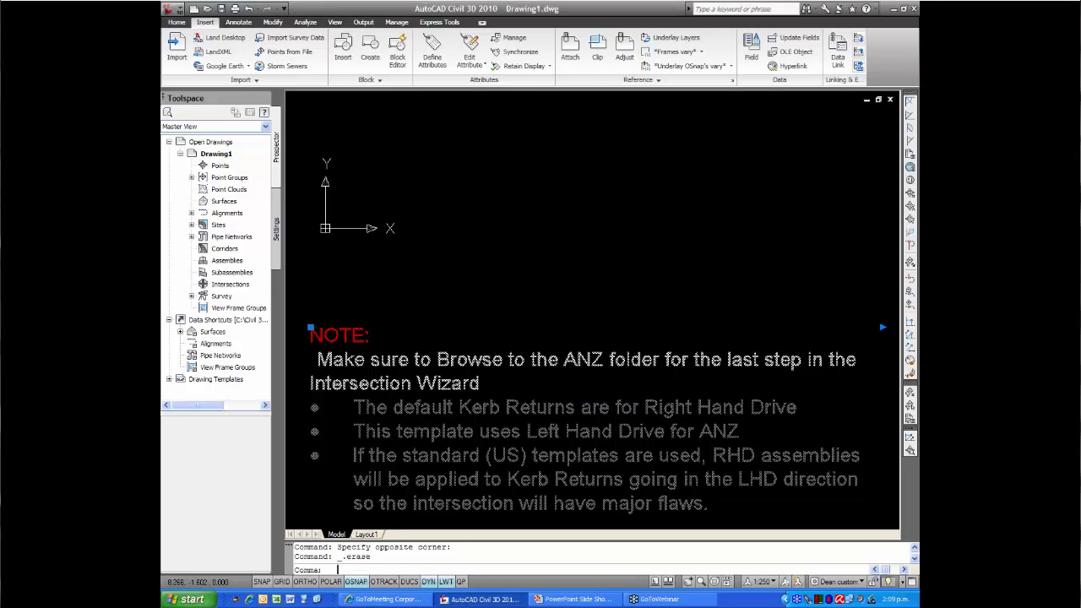
{"action": "key", "text": "Delete"}
{"action": "type", "text": "ze"}
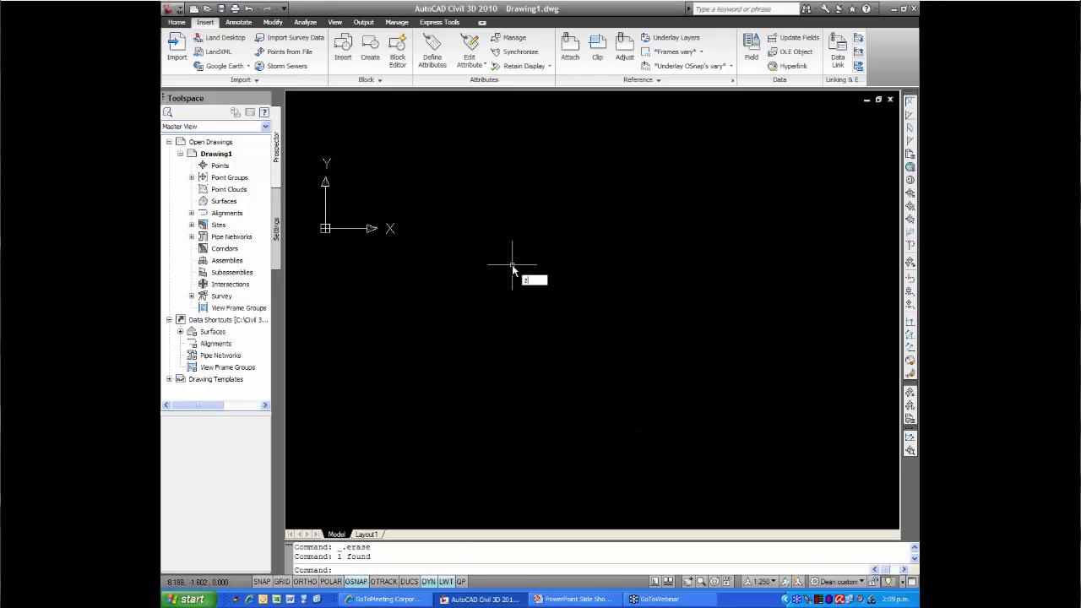
{"action": "key", "text": "Return"}
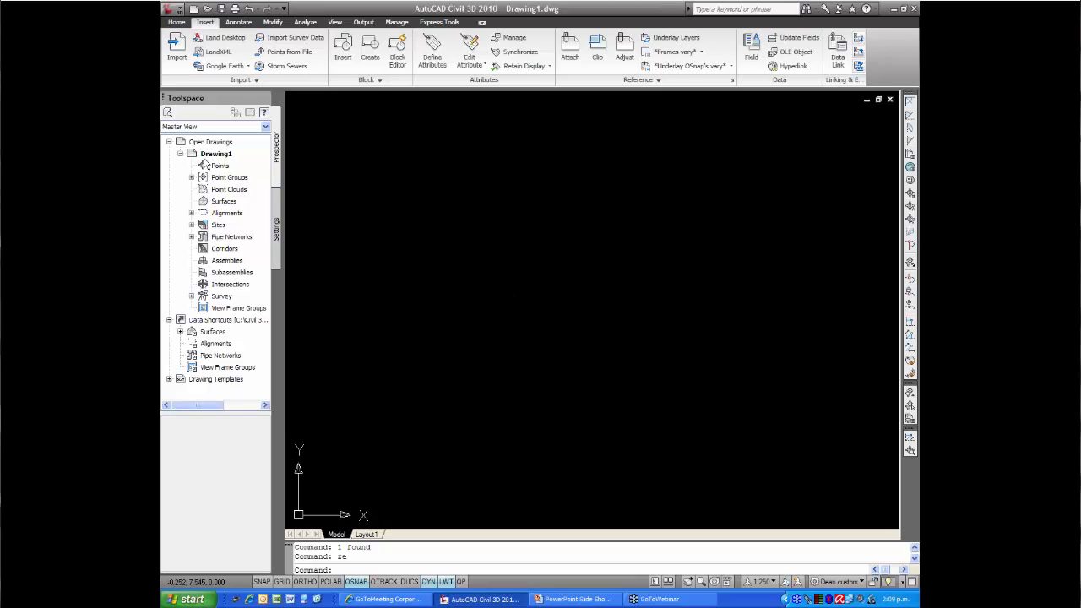
- Import the LandXML file existing road surface.xml from the desktop folder _intersection webcast, including its alignments and surface
{"action": "left_click", "coordinate": [217, 52]}
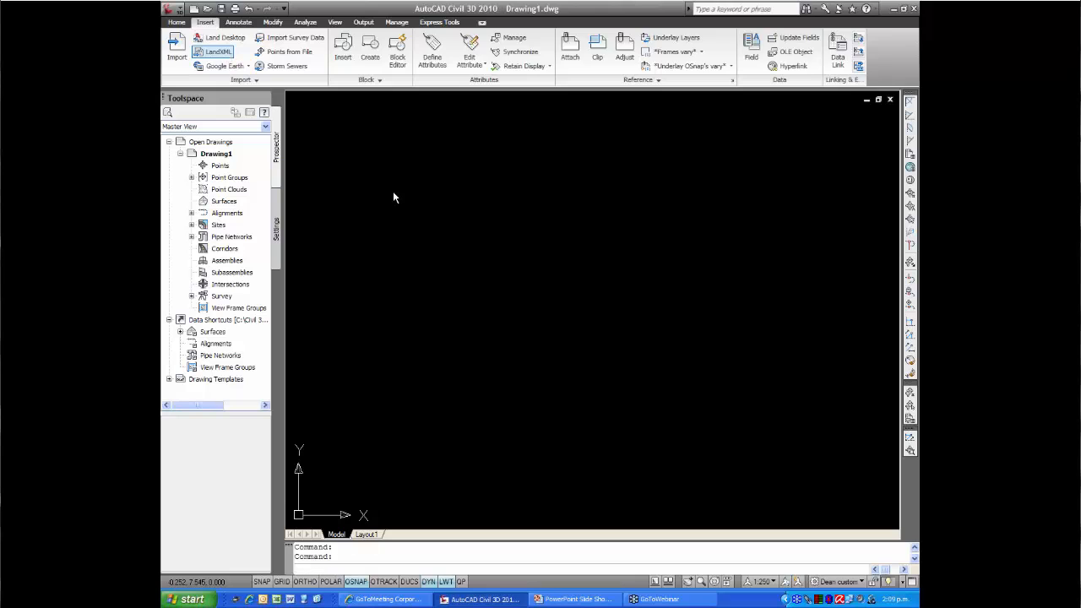
{"action": "left_click_drag", "start_coordinate": [513, 141], "coordinate": [410, 139]}
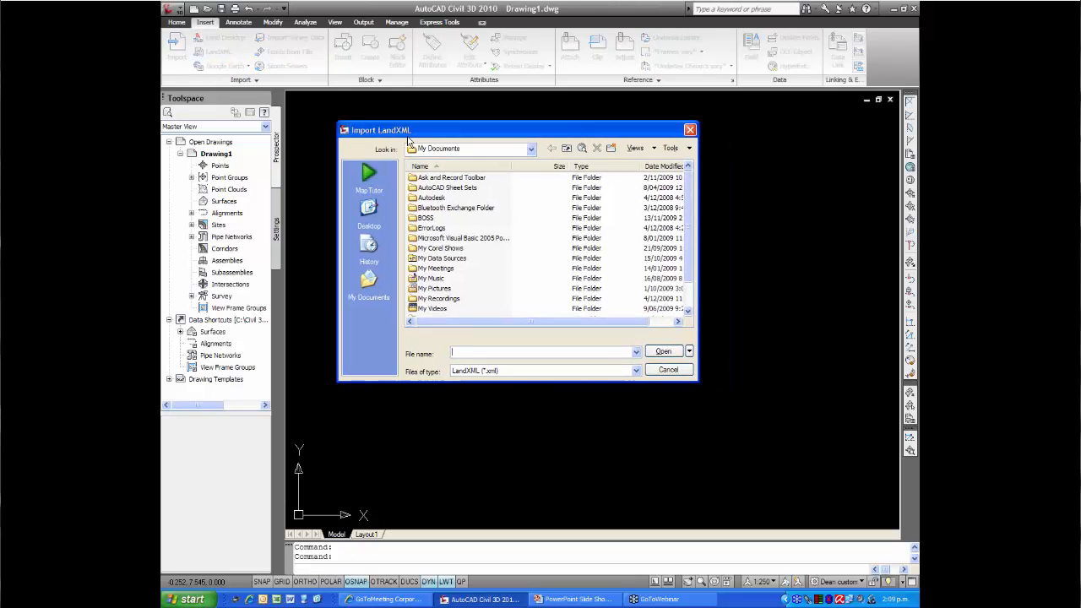
{"action": "left_click", "coordinate": [369, 211]}
{"action": "left_click", "coordinate": [443, 208]}
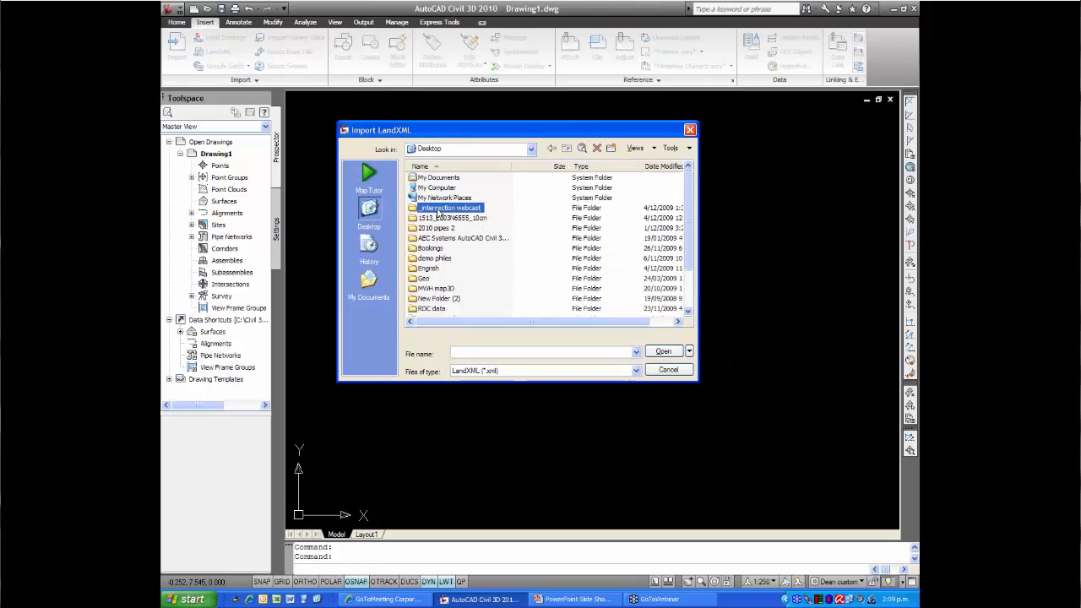
{"action": "double_click", "coordinate": [455, 208]}
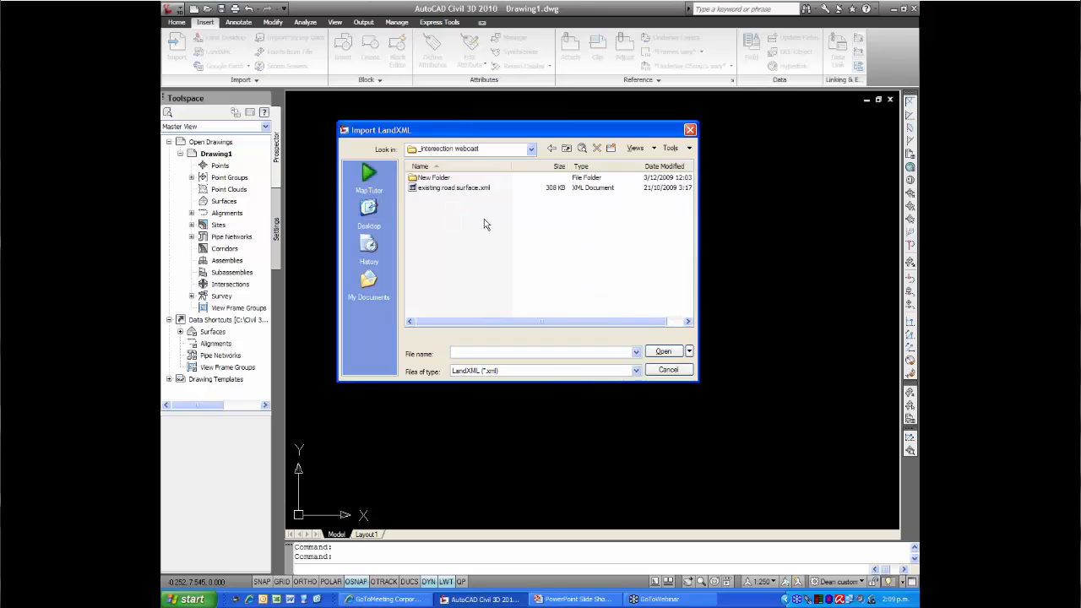
{"action": "left_click", "coordinate": [433, 188]}
{"action": "left_click", "coordinate": [662, 352]}
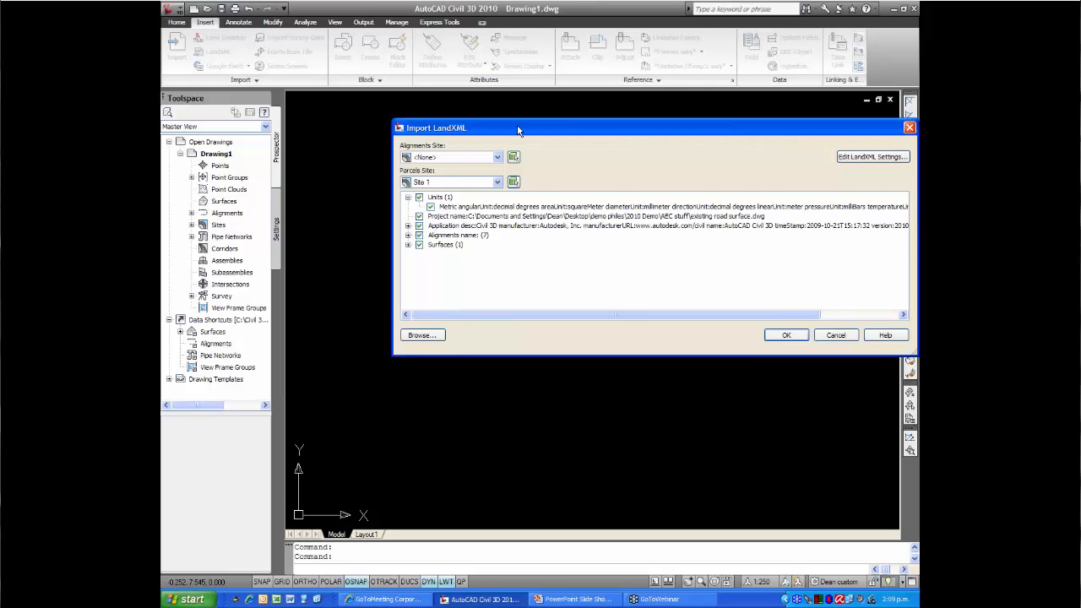
{"action": "left_click_drag", "start_coordinate": [517, 129], "coordinate": [352, 121]}
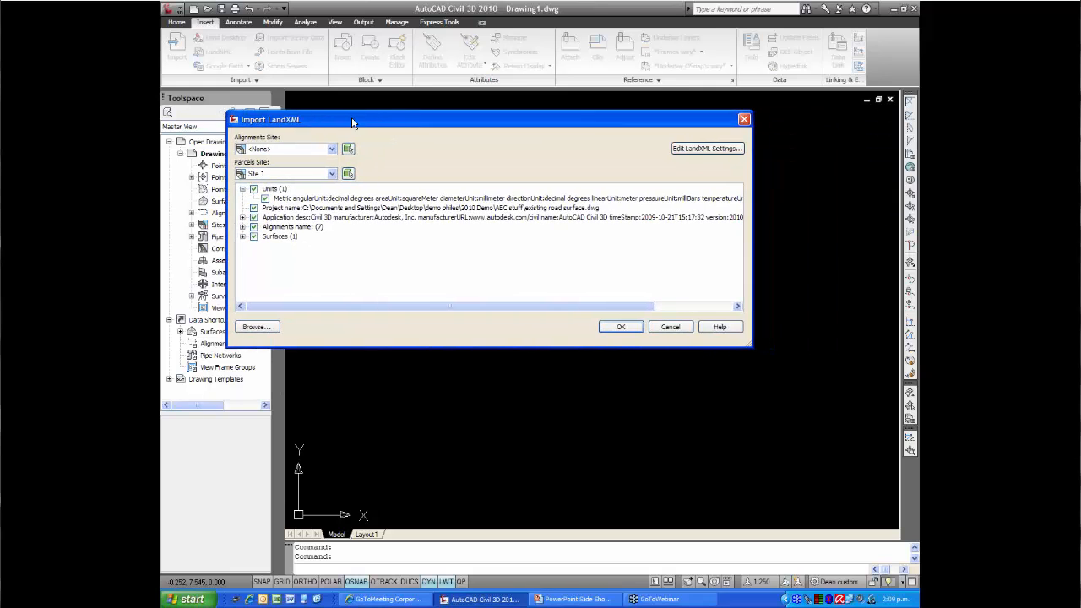
{"action": "left_click", "coordinate": [622, 328]}
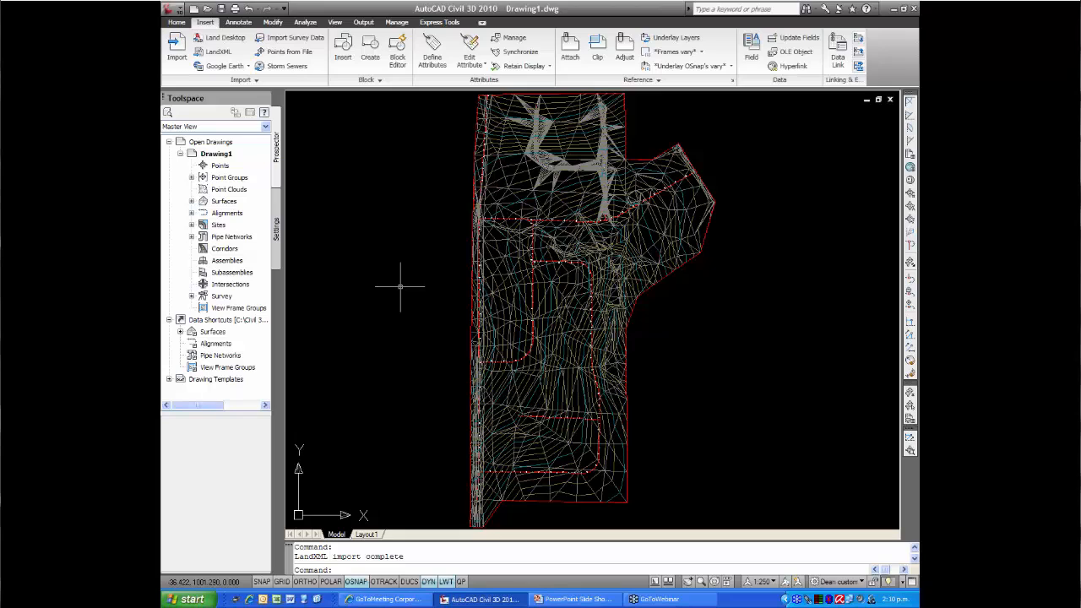
- Change the style of the imported surface eg with road to Contours 1m and 5m
{"action": "type", "text": "zw"}
{"action": "key", "text": "Return"}
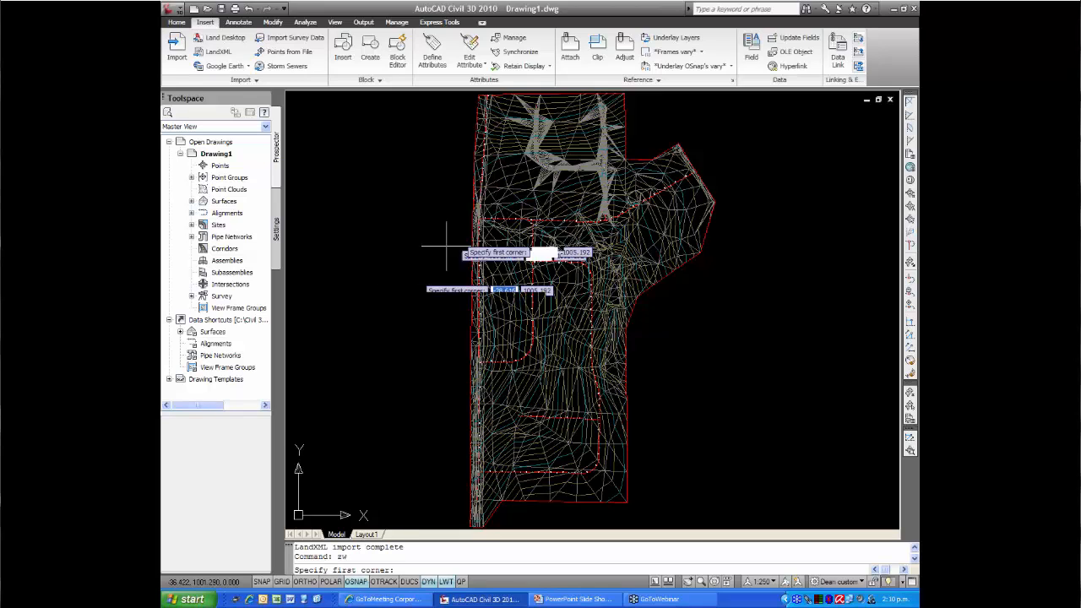
{"action": "left_click", "coordinate": [581, 108]}
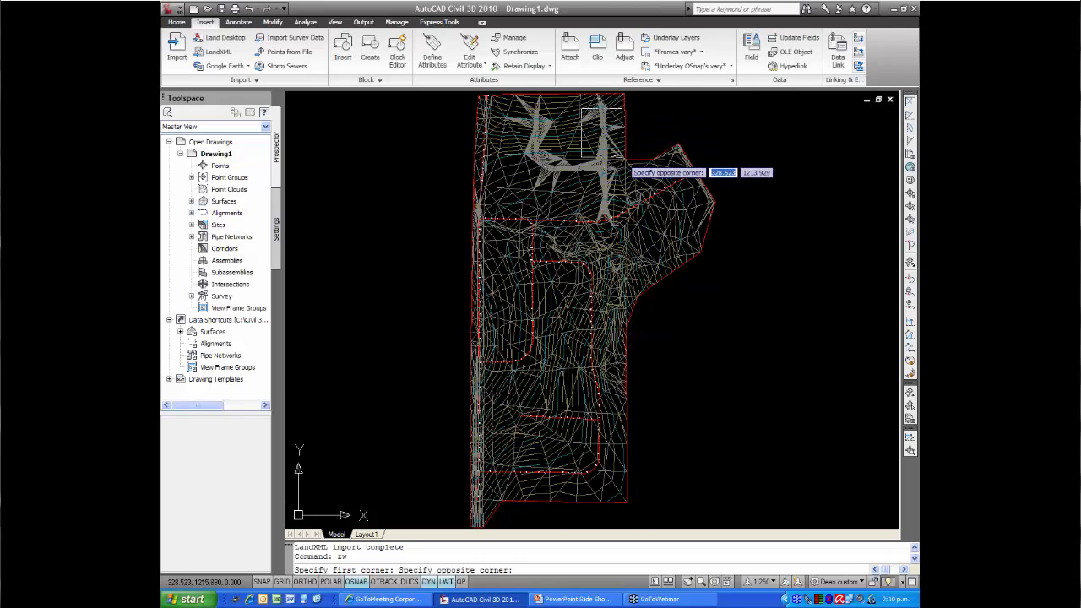
{"action": "left_click", "coordinate": [622, 159]}
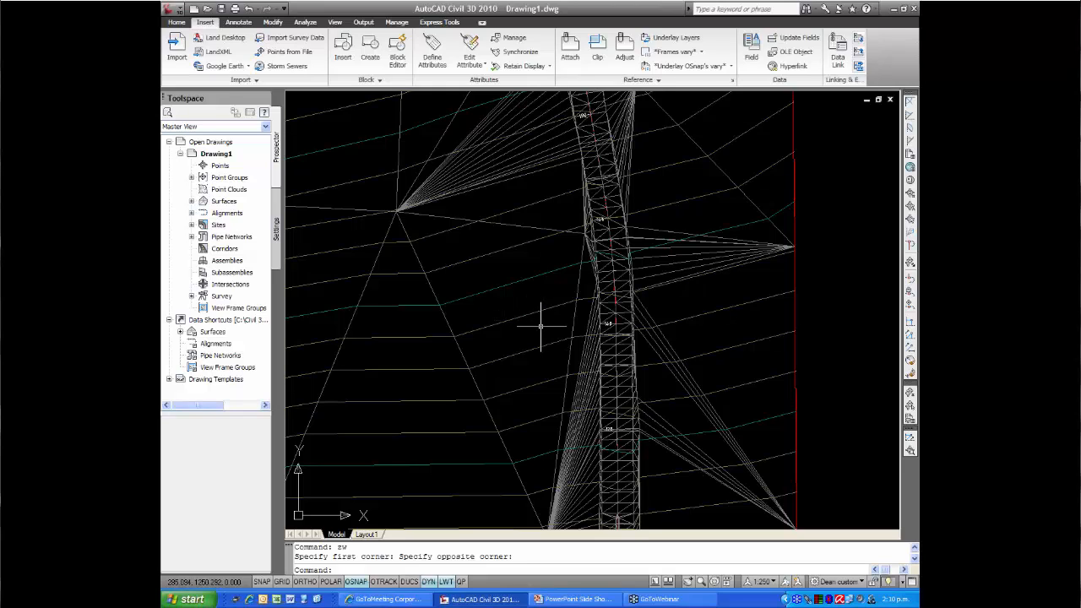
{"action": "scroll", "coordinate": [544, 324], "scroll_direction": "down", "scroll_amount": 1}
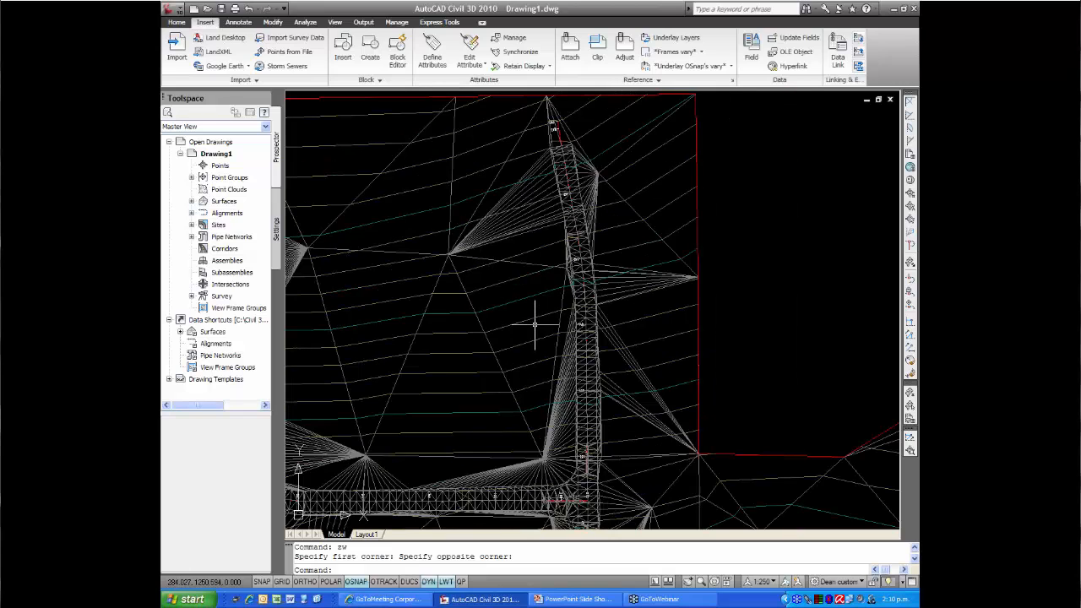
{"action": "scroll", "coordinate": [508, 323], "scroll_direction": "down", "scroll_amount": 1}
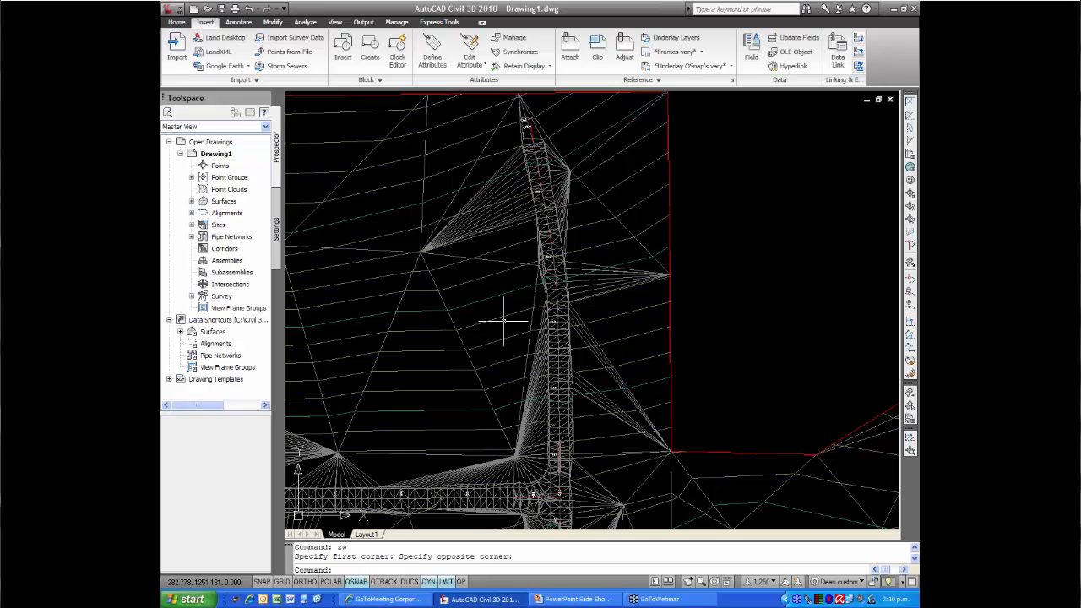
{"action": "left_click", "coordinate": [533, 318]}
{"action": "right_click", "coordinate": [507, 327]}
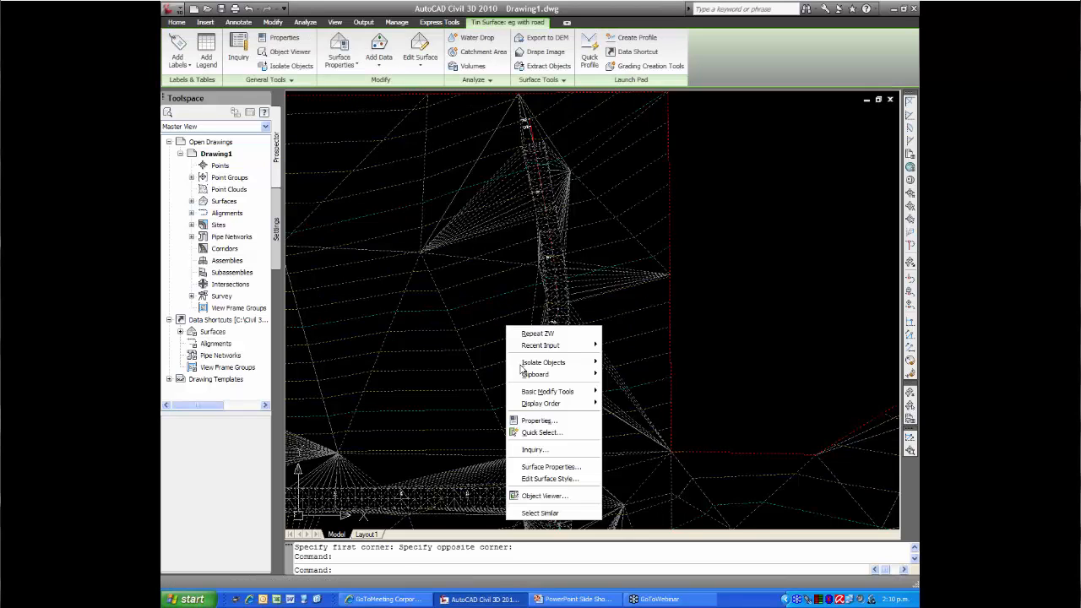
{"action": "left_click", "coordinate": [523, 468]}
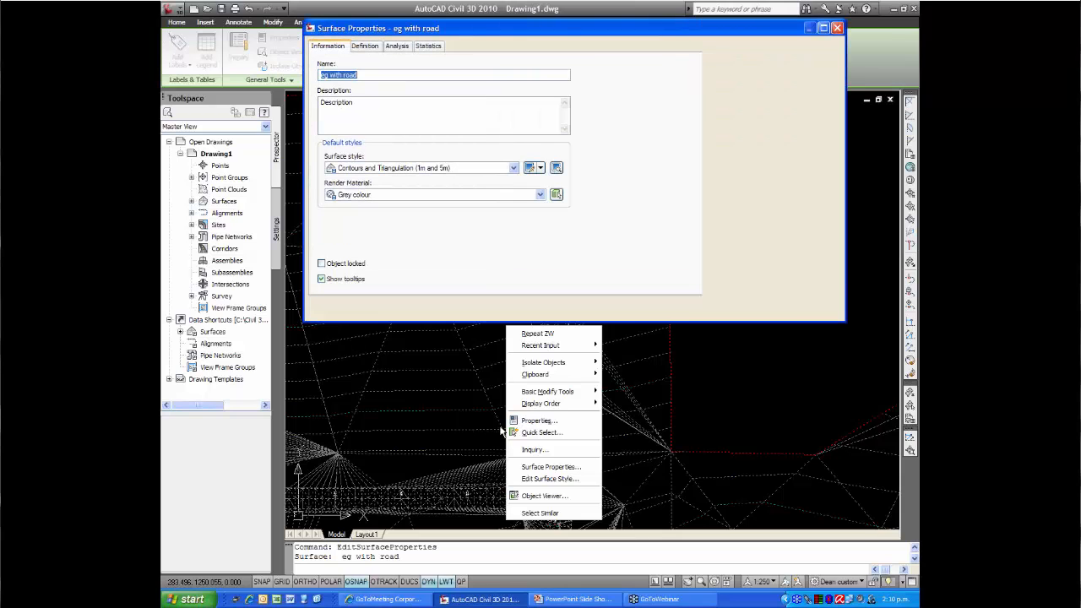
{"action": "left_click", "coordinate": [512, 168]}
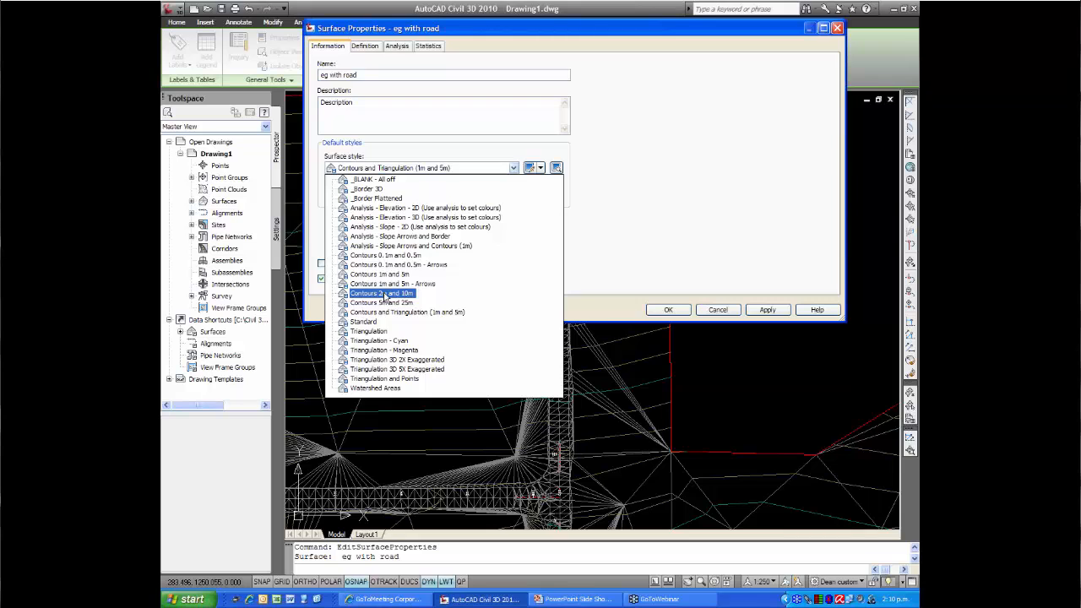
{"action": "left_click", "coordinate": [384, 274]}
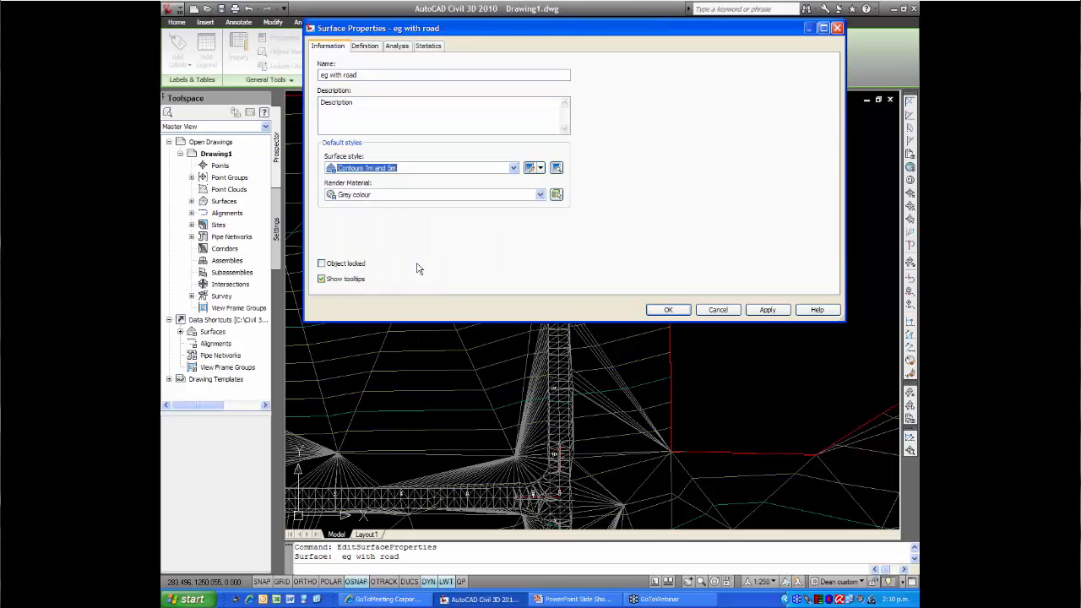
{"action": "key", "text": "Return"}
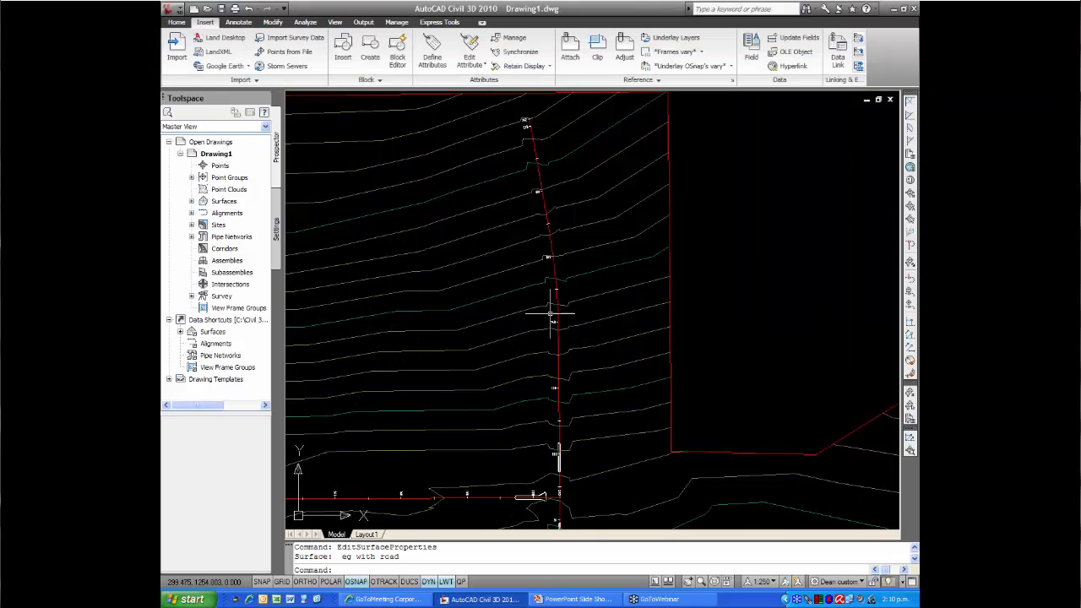
- Inspect the contours across the existing road, and restore the surface's style to Contours and Triangulation (1m and 5m)
{"action": "scroll", "coordinate": [549, 360], "scroll_direction": "up", "scroll_amount": 5}
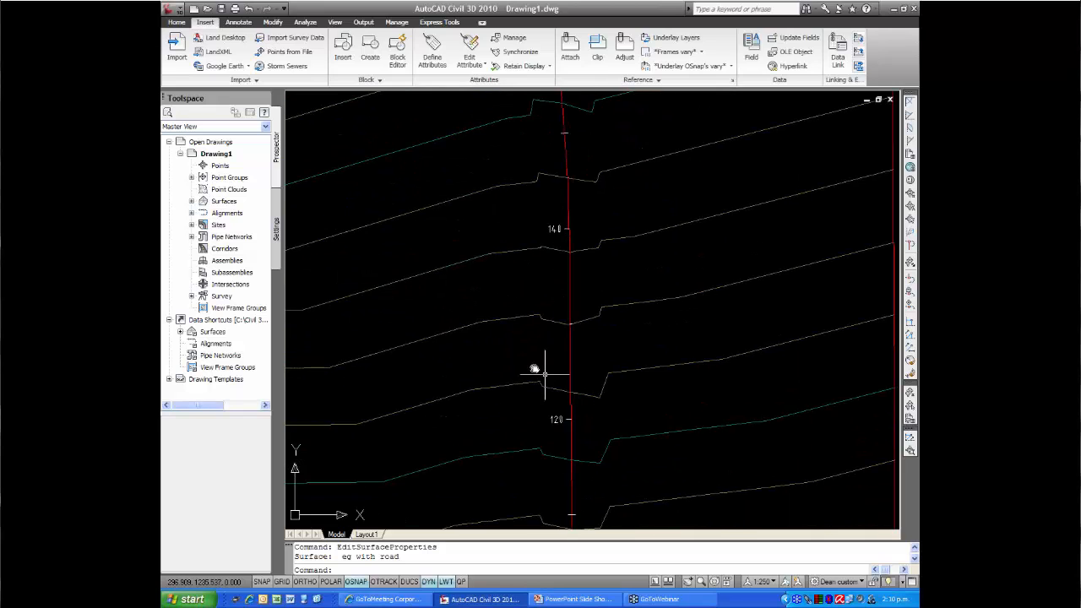
{"action": "middle_click_drag", "start_coordinate": [493, 342], "coordinate": [489, 423]}
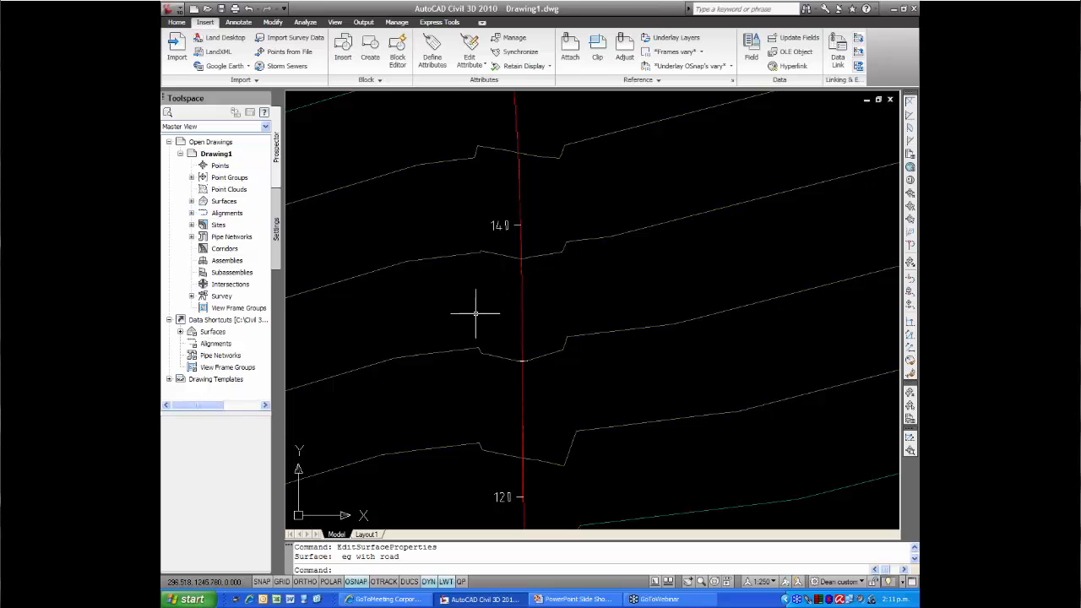
{"action": "scroll", "coordinate": [482, 307], "scroll_direction": "down", "scroll_amount": 5}
{"action": "middle_click_drag", "start_coordinate": [505, 325], "coordinate": [511, 332]}
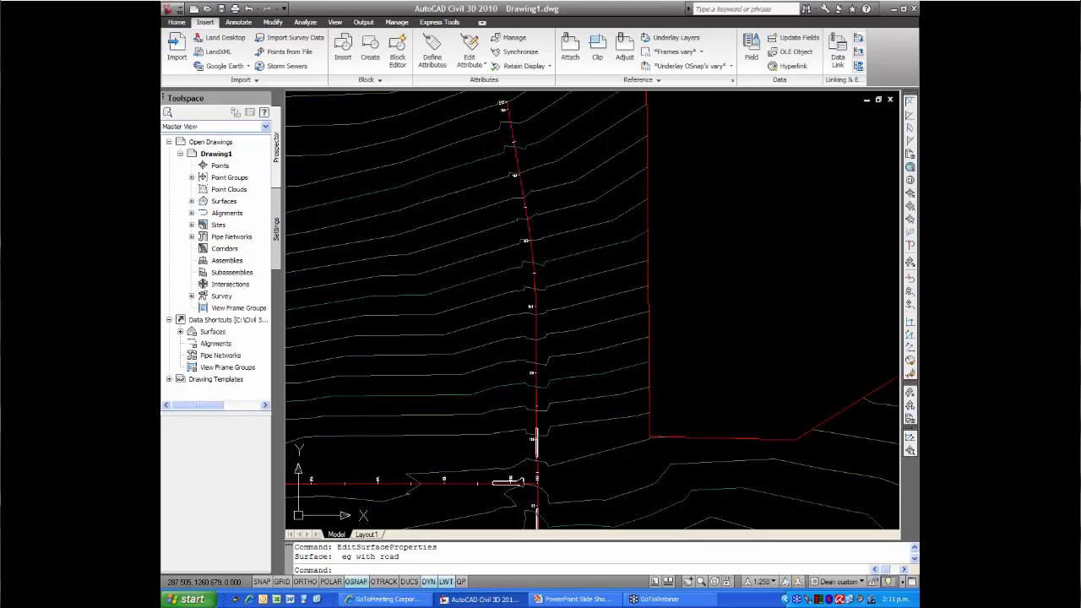
{"action": "left_click", "coordinate": [482, 270]}
{"action": "right_click", "coordinate": [482, 271]}
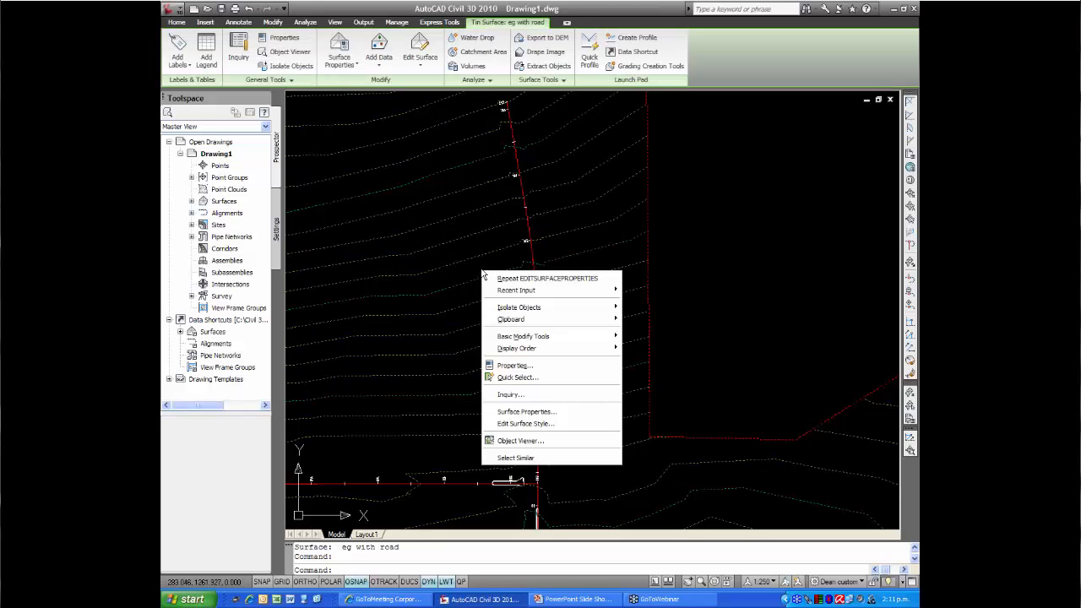
{"action": "left_click", "coordinate": [503, 413]}
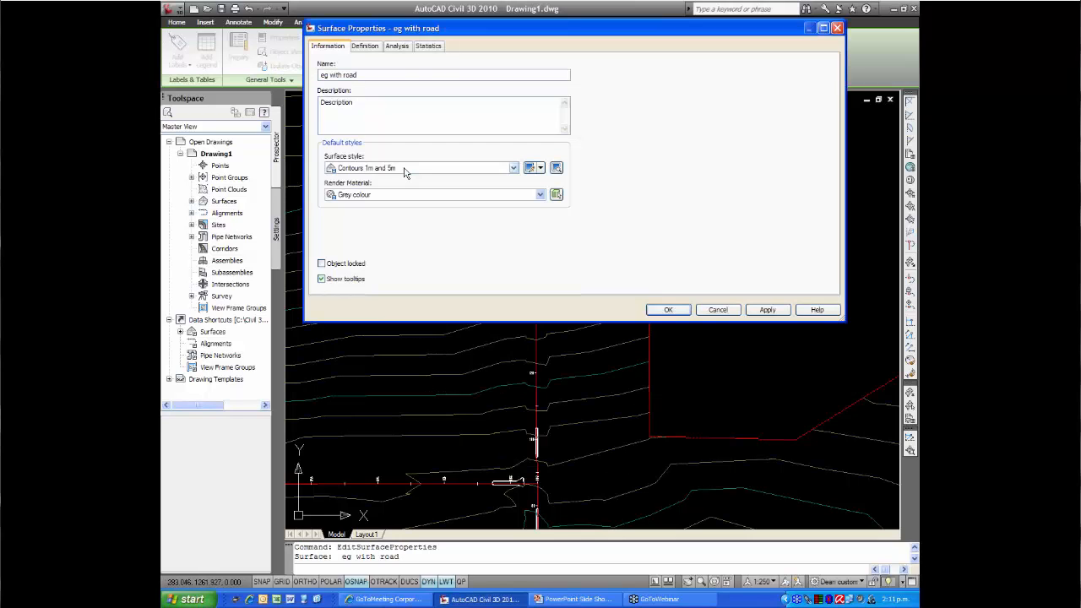
{"action": "left_click", "coordinate": [451, 169]}
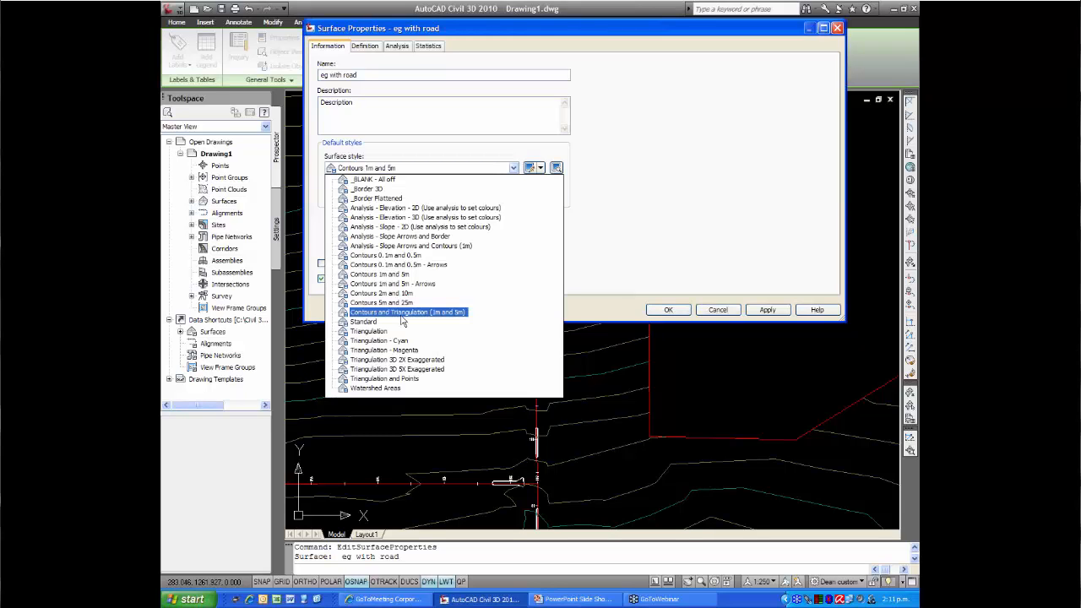
{"action": "left_click", "coordinate": [402, 315]}
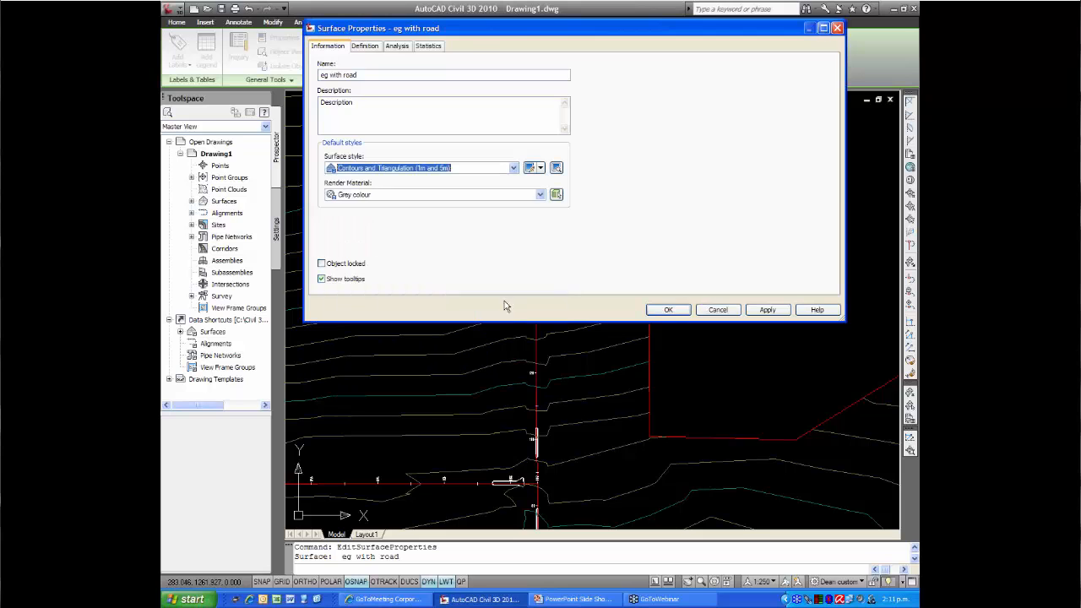
{"action": "left_click", "coordinate": [668, 310]}
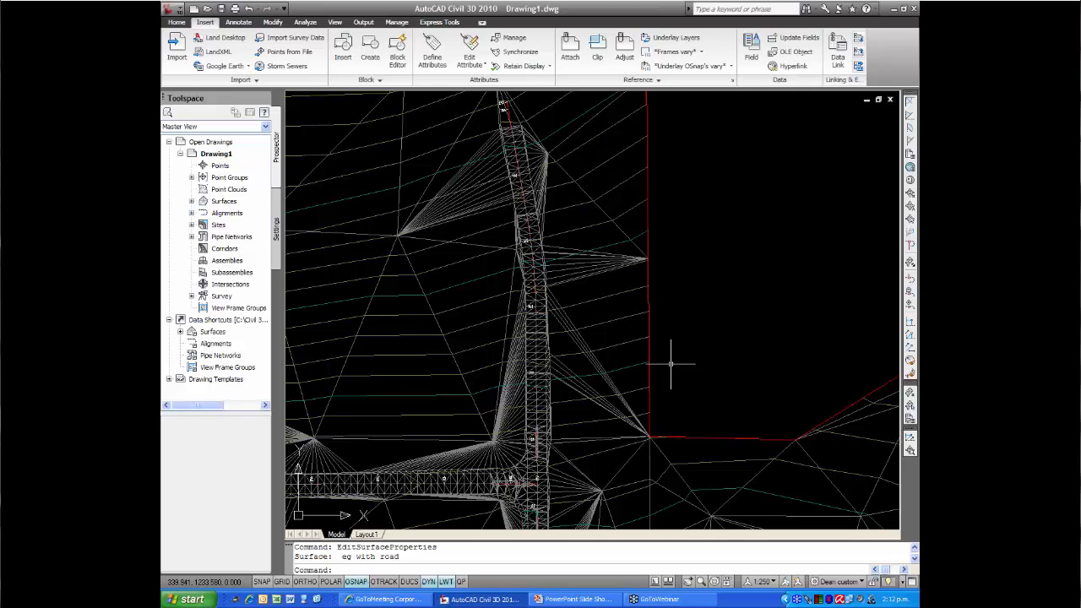
- Start a new centerline alignment named Dean St with the alignment creation tools, keeping the default style and label set
{"action": "middle_click_drag", "start_coordinate": [442, 306], "coordinate": [492, 326]}
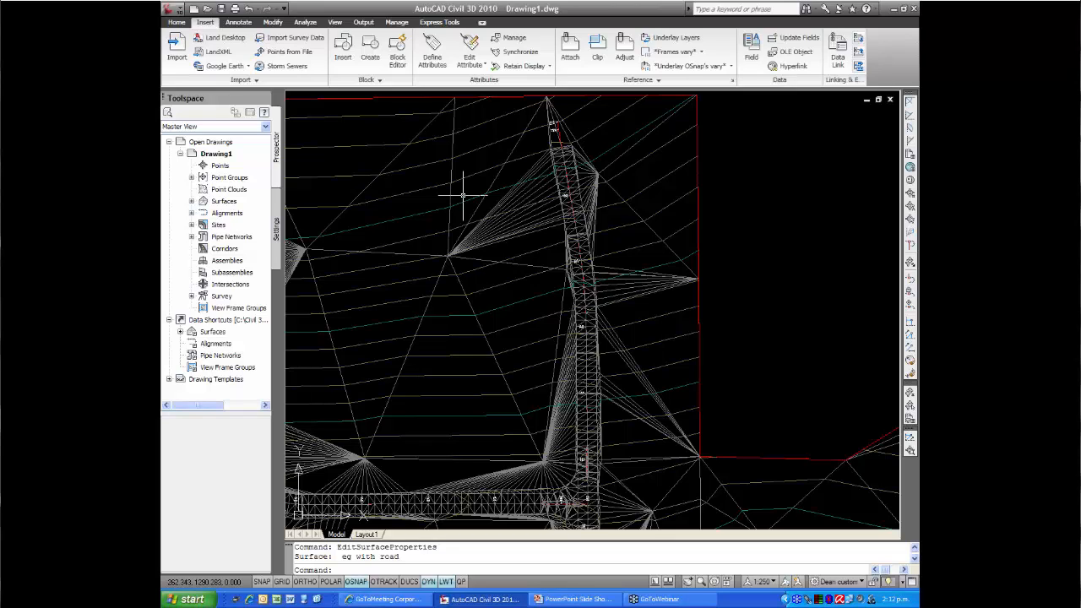
{"action": "left_click", "coordinate": [178, 23]}
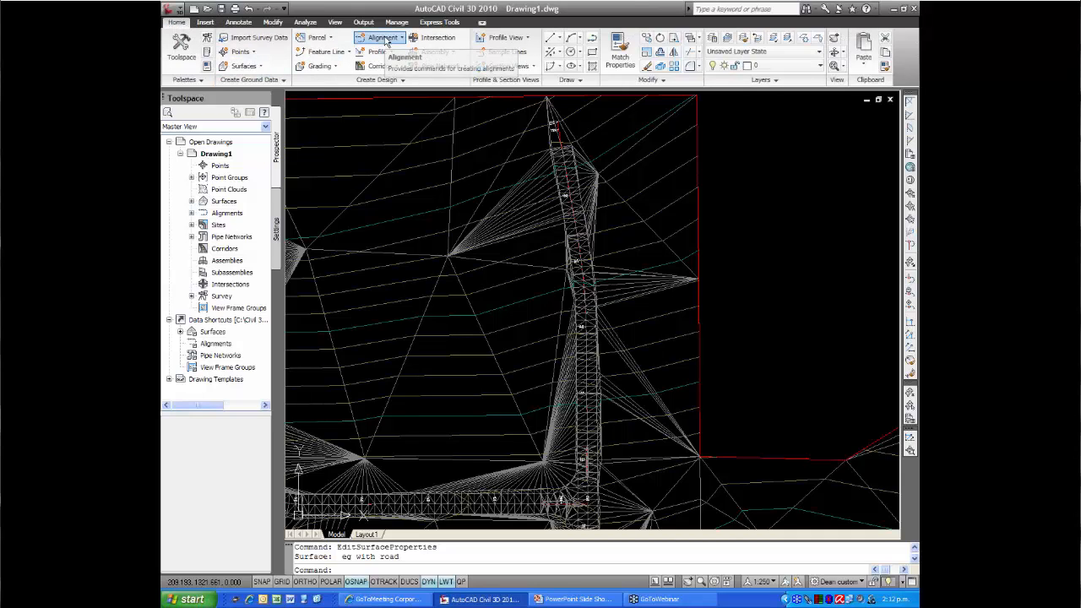
{"action": "left_click", "coordinate": [385, 37]}
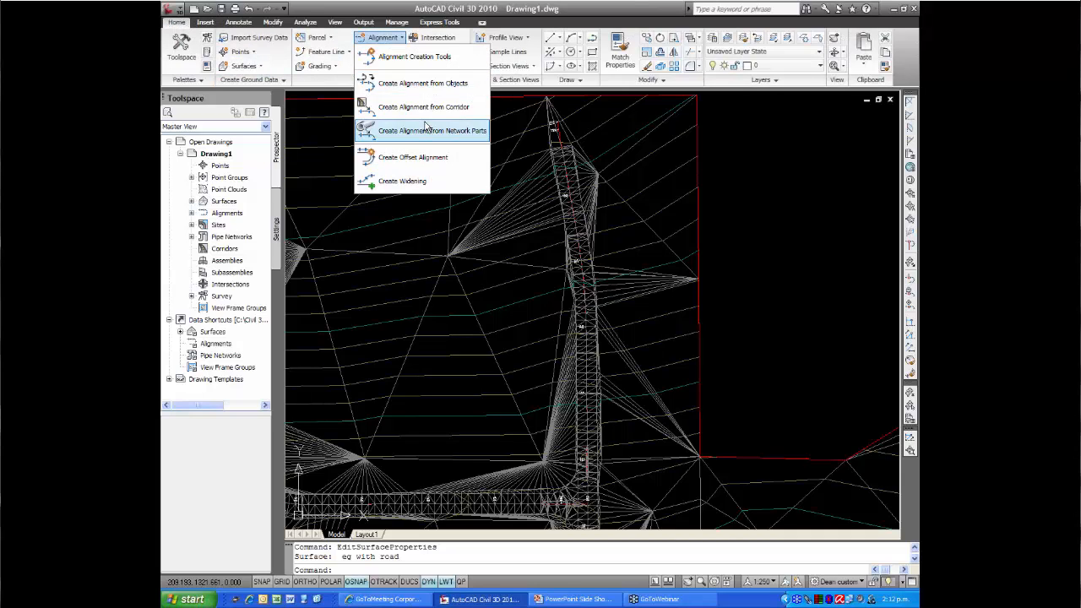
{"action": "left_click", "coordinate": [397, 58]}
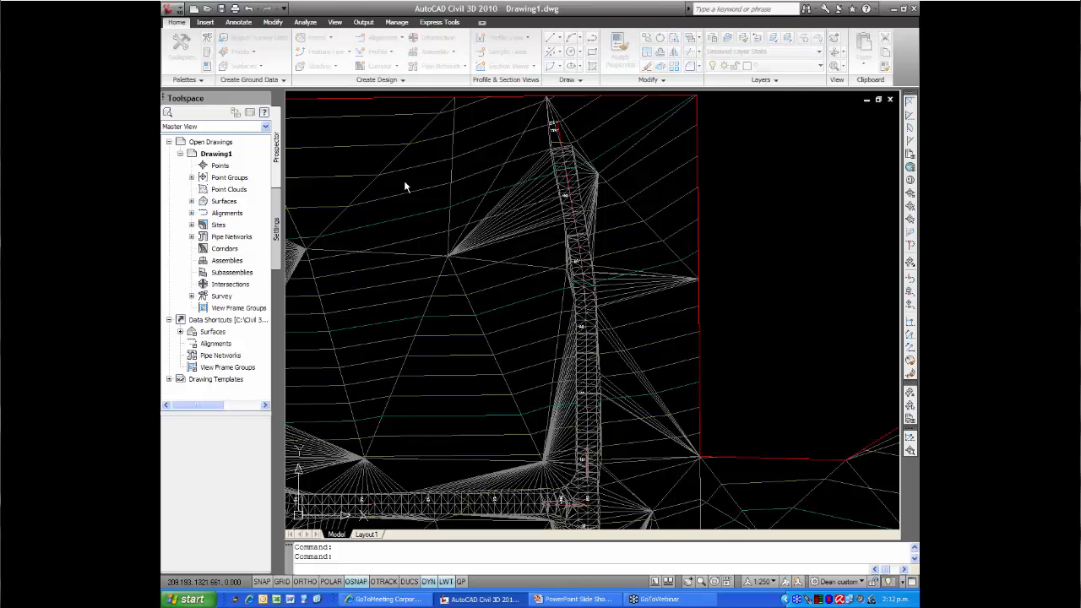
{"action": "left_click_drag", "start_coordinate": [533, 59], "coordinate": [369, 90]}
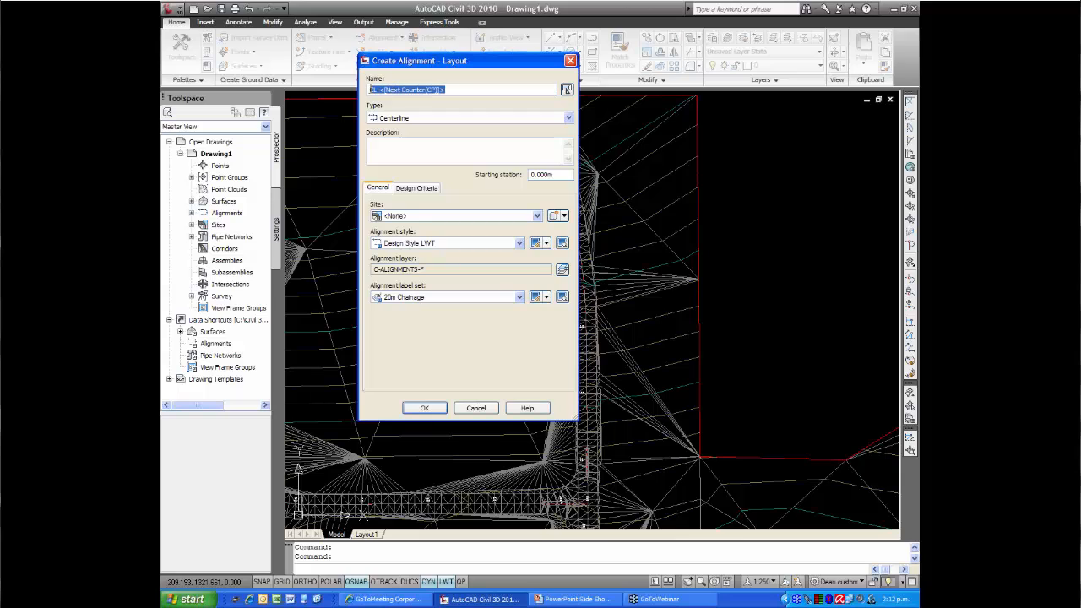
{"action": "type", "text": "Dean St"}
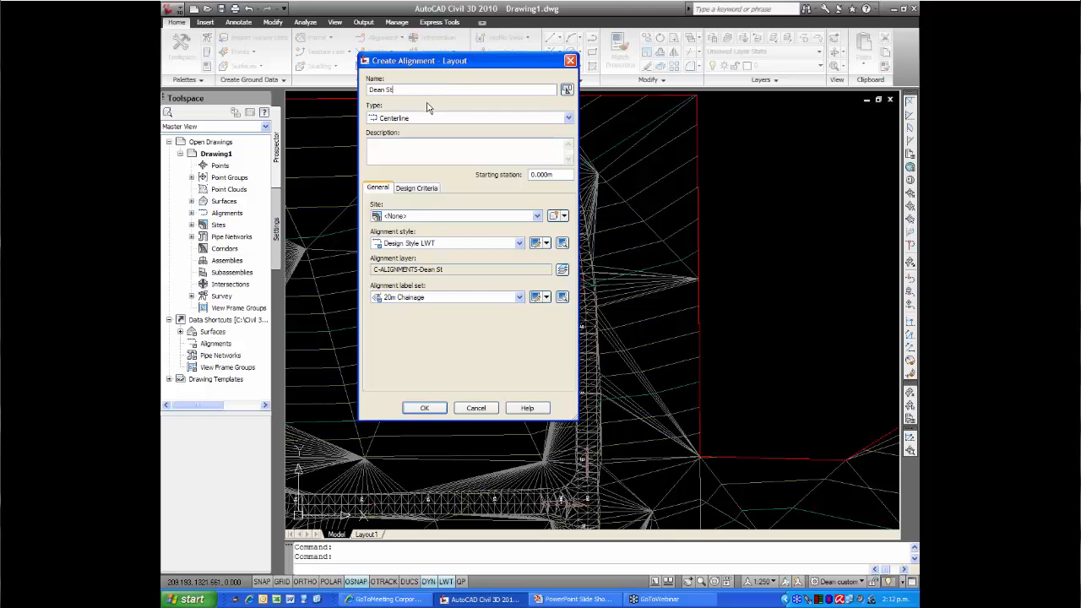
{"action": "left_click", "coordinate": [429, 411]}
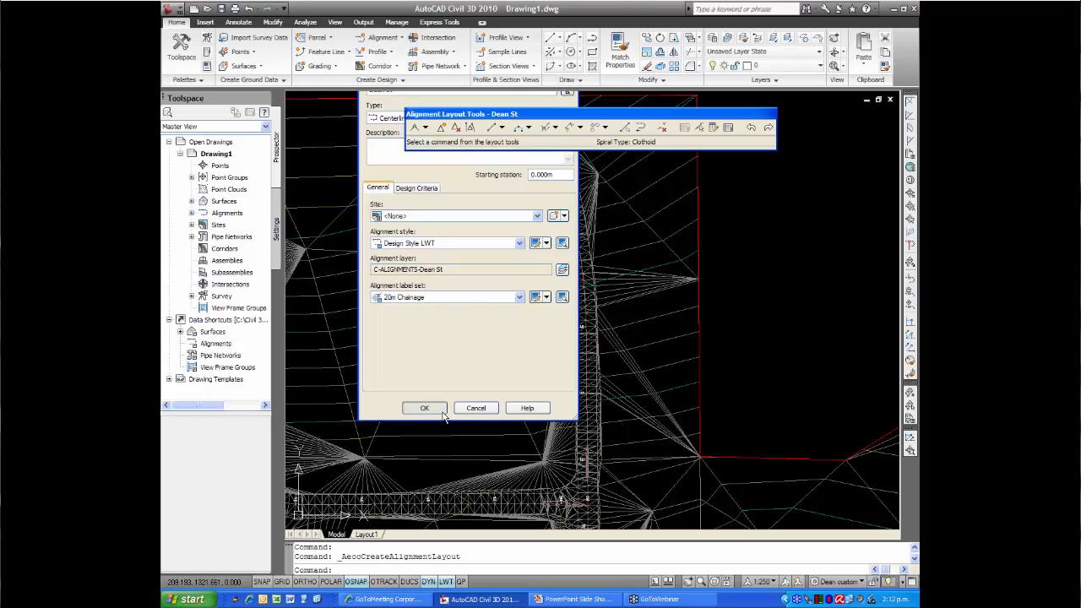
- Draw a two-point fixed line about 47 m long for Dean St, heading from the west toward the existing north-south road
{"action": "left_click", "coordinate": [425, 127]}
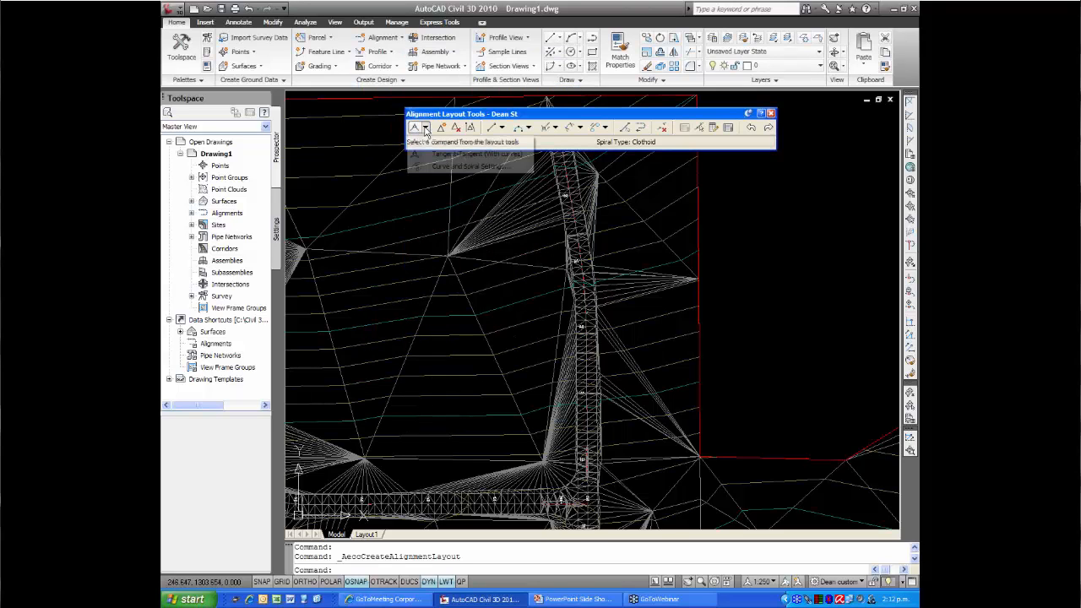
{"action": "left_click", "coordinate": [494, 127]}
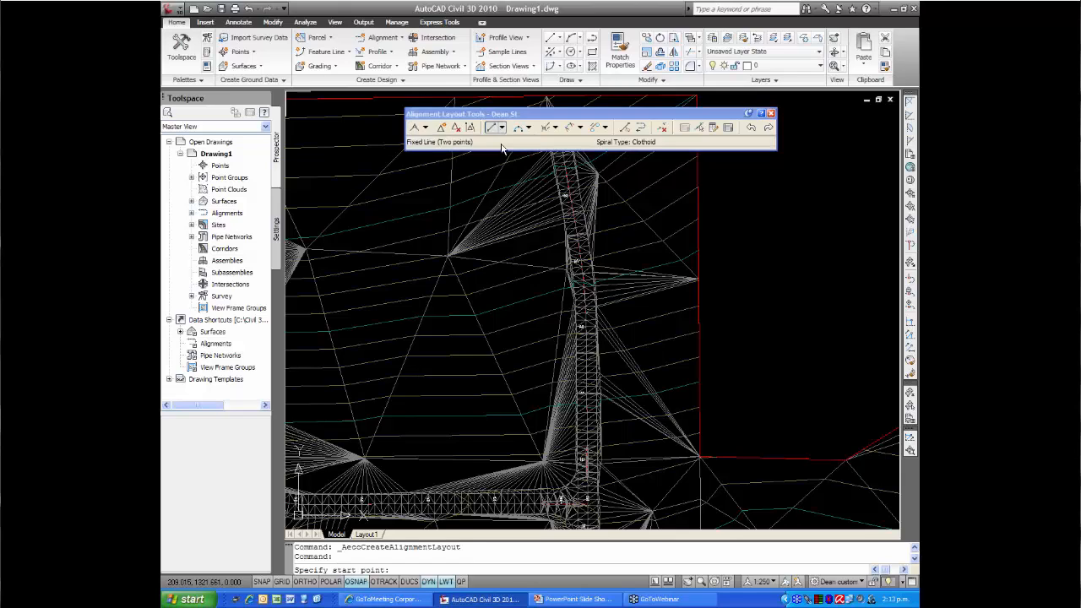
{"action": "left_click", "coordinate": [365, 242]}
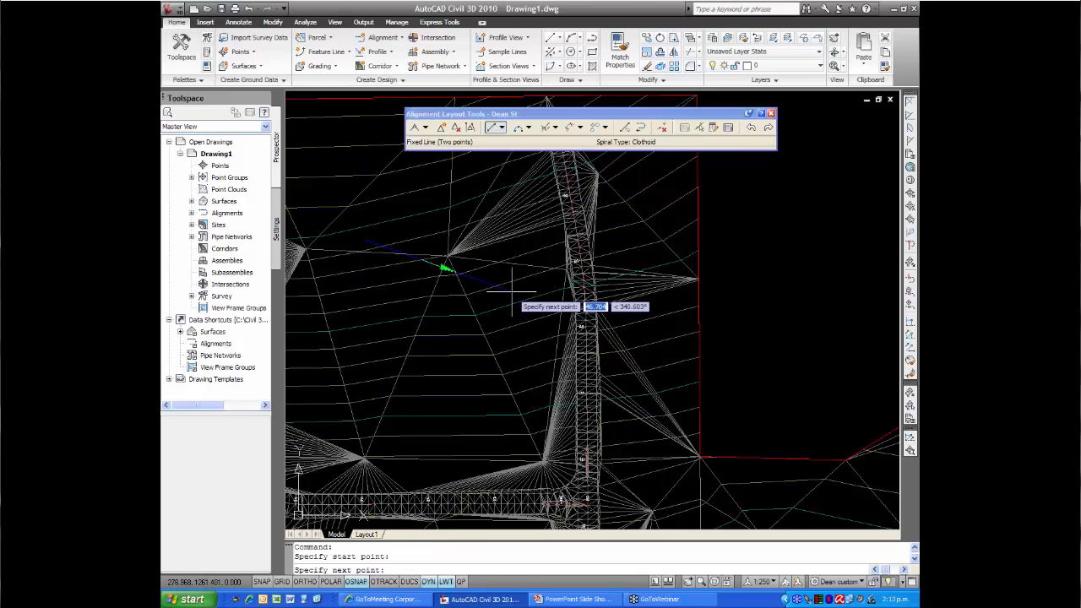
{"action": "left_click", "coordinate": [508, 289]}
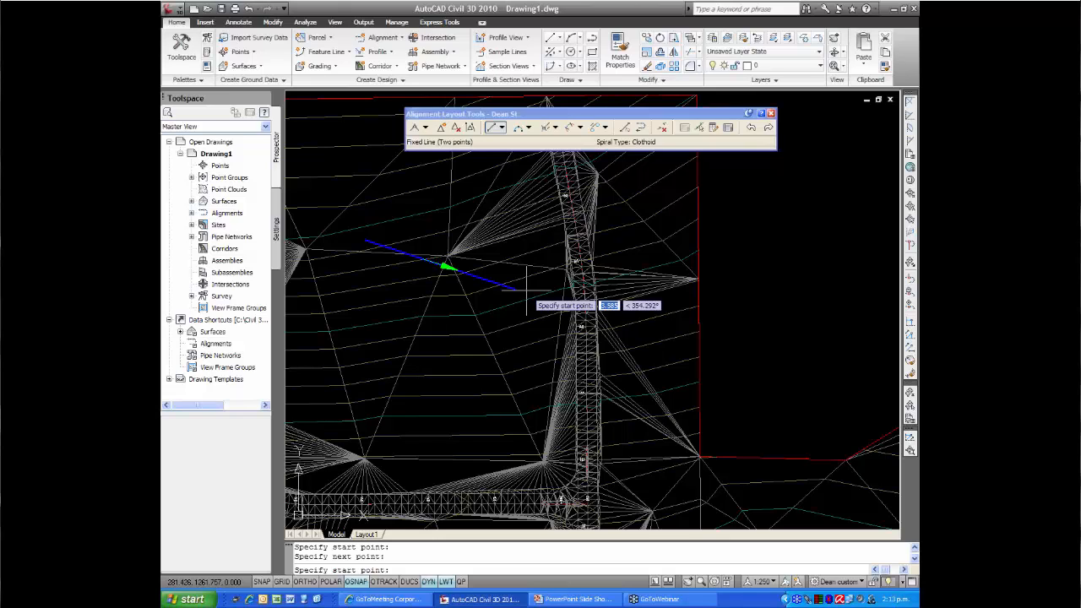
{"action": "key", "text": "Return"}
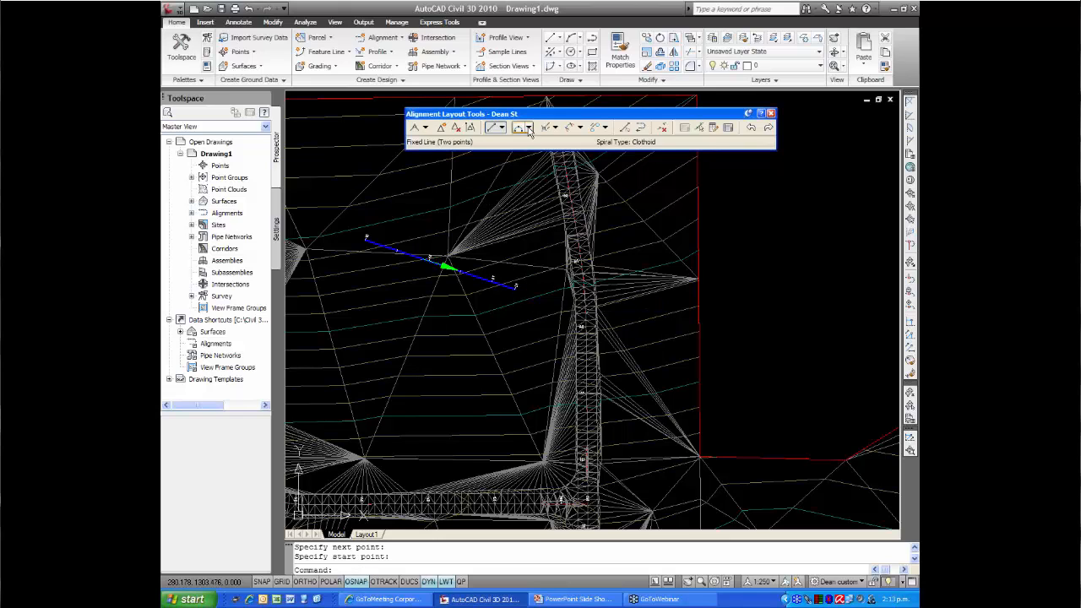
- Attach a counterclockwise floating curve about 25 m long to the line's end, picking points for radius and length so it crosses the existing road
{"action": "left_click", "coordinate": [529, 128]}
{"action": "mouse_move", "coordinate": [544, 197]}
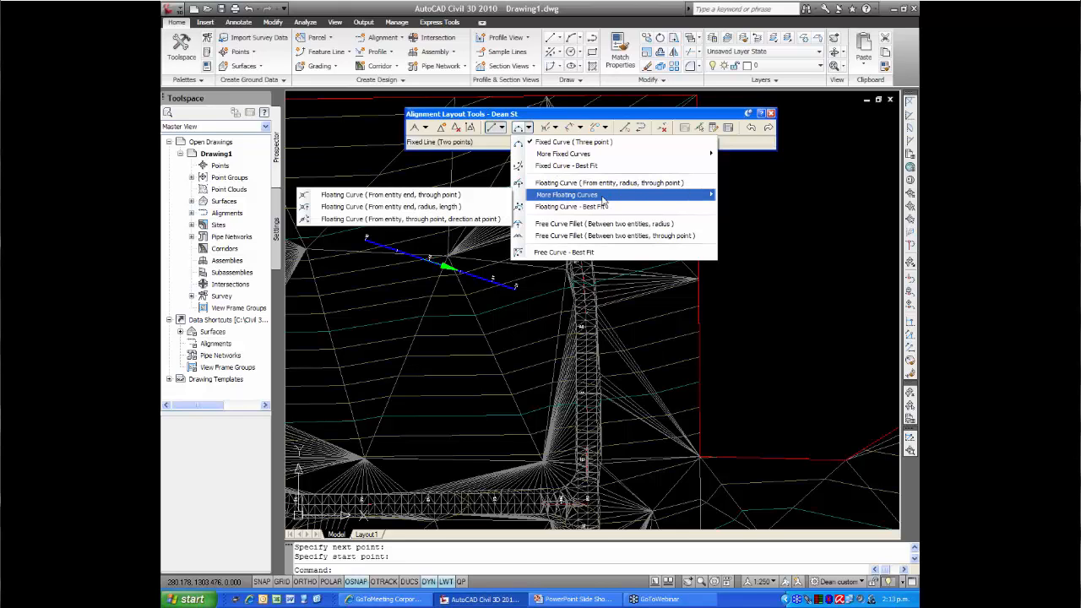
{"action": "left_click", "coordinate": [439, 207]}
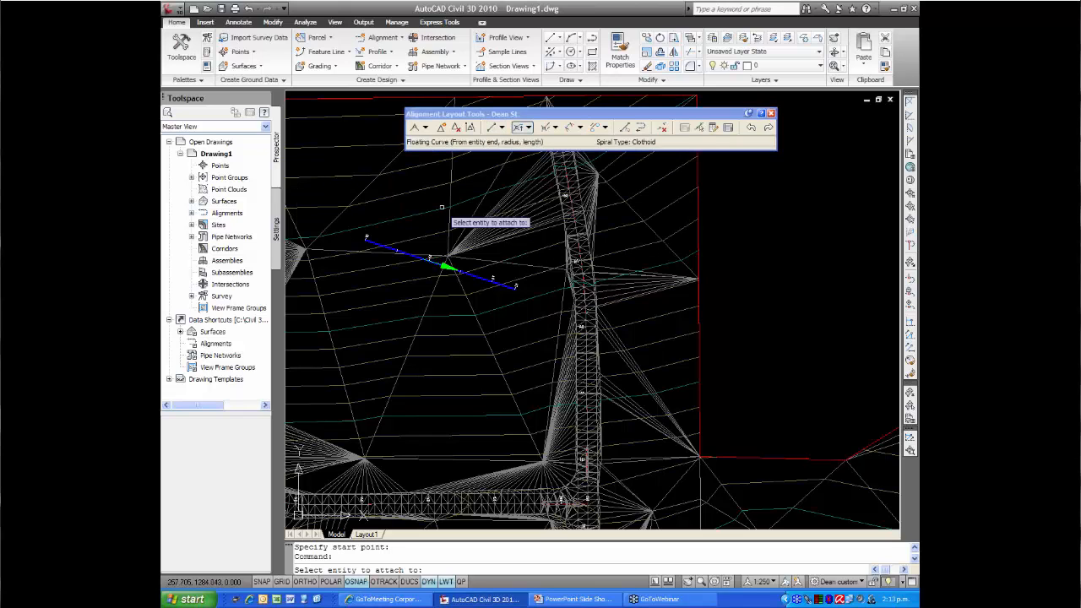
{"action": "scroll", "coordinate": [506, 291], "scroll_direction": "up", "scroll_amount": 4}
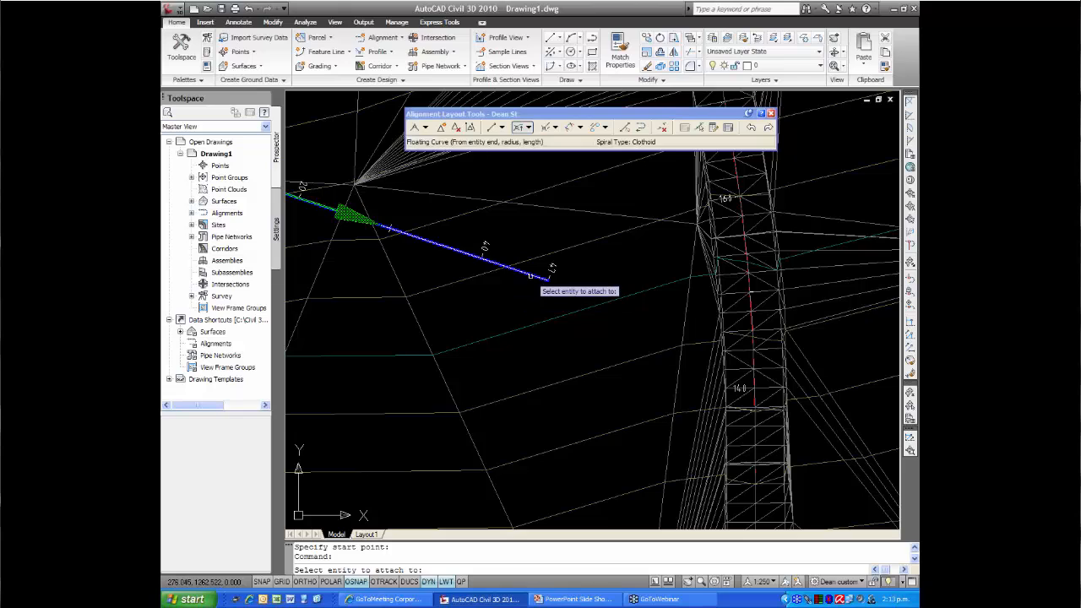
{"action": "left_click", "coordinate": [546, 276]}
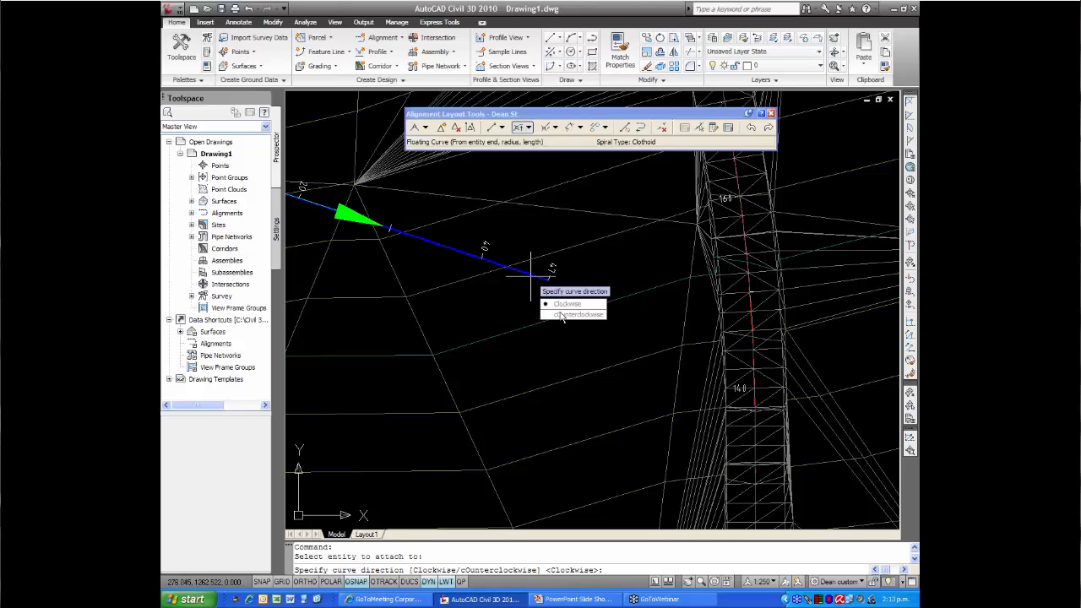
{"action": "left_click", "coordinate": [560, 314]}
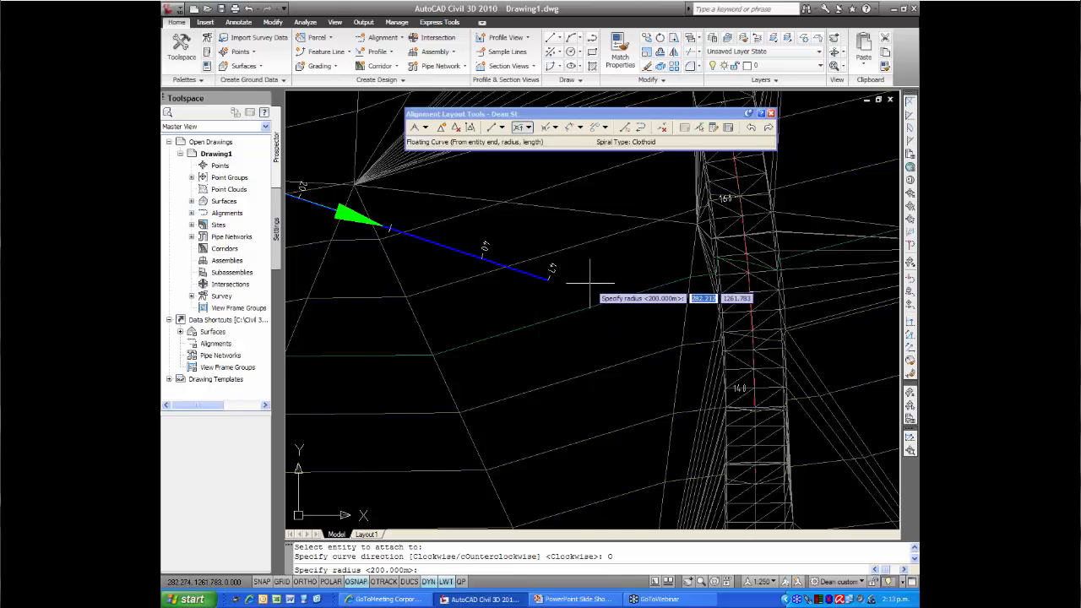
{"action": "middle_click_drag", "start_coordinate": [590, 280], "coordinate": [494, 289]}
{"action": "left_click", "coordinate": [427, 246]}
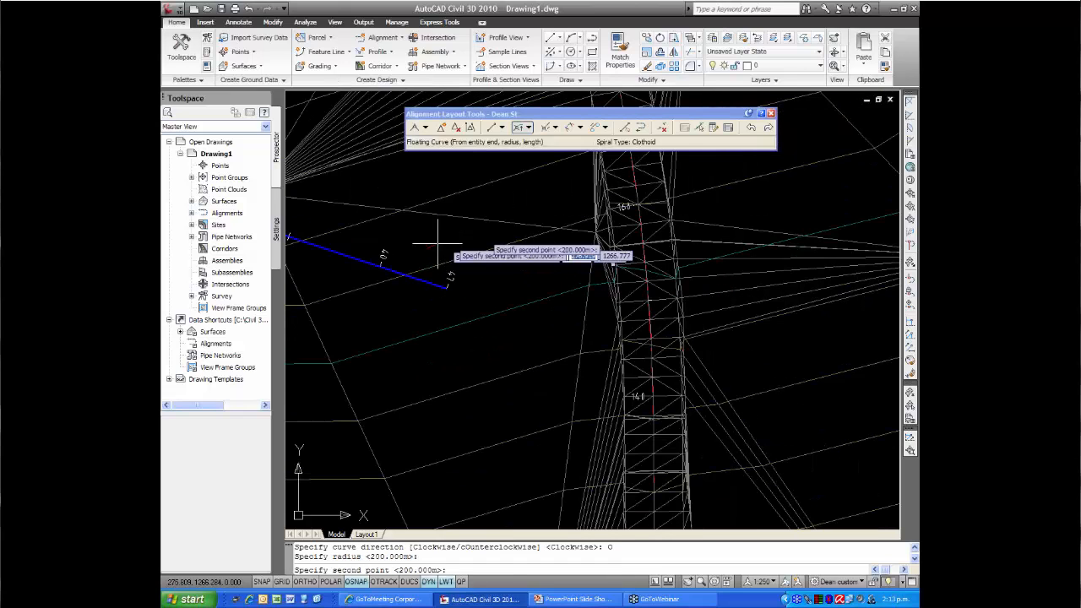
{"action": "left_click", "coordinate": [703, 202]}
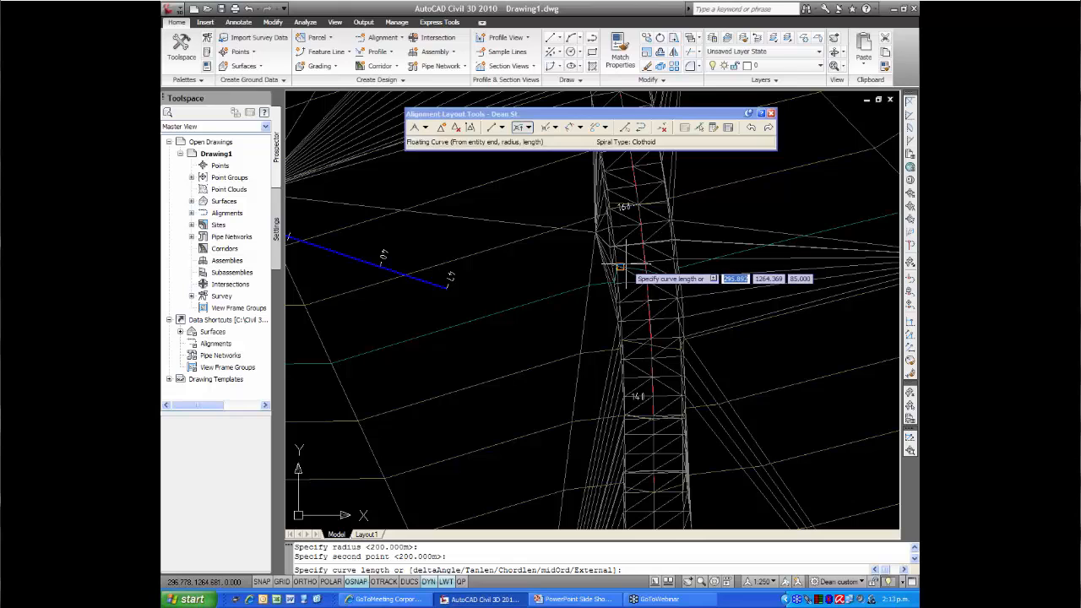
{"action": "left_click", "coordinate": [432, 225]}
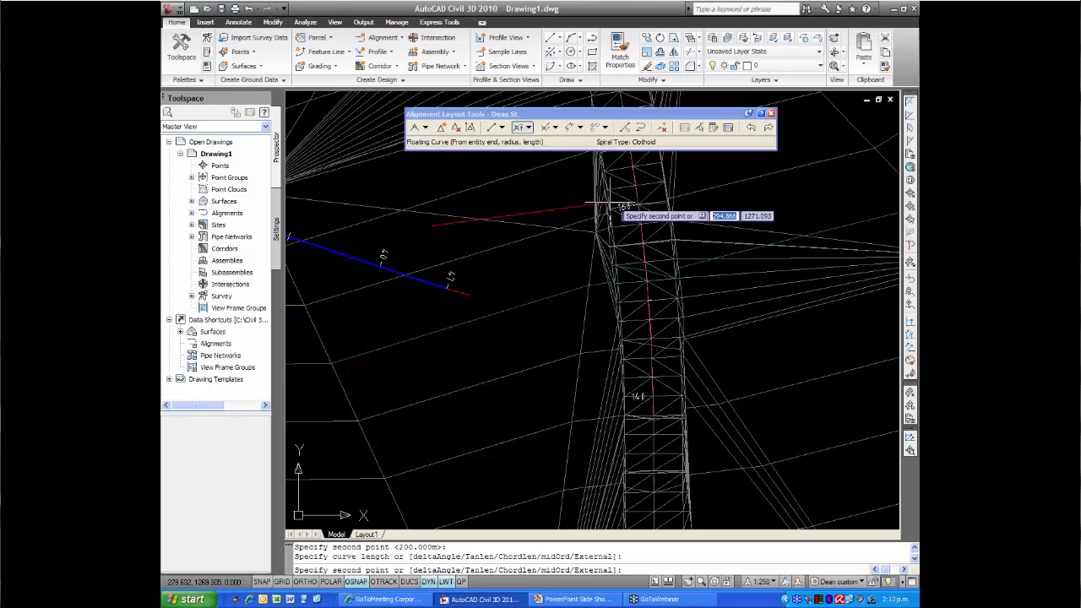
{"action": "left_click", "coordinate": [663, 182]}
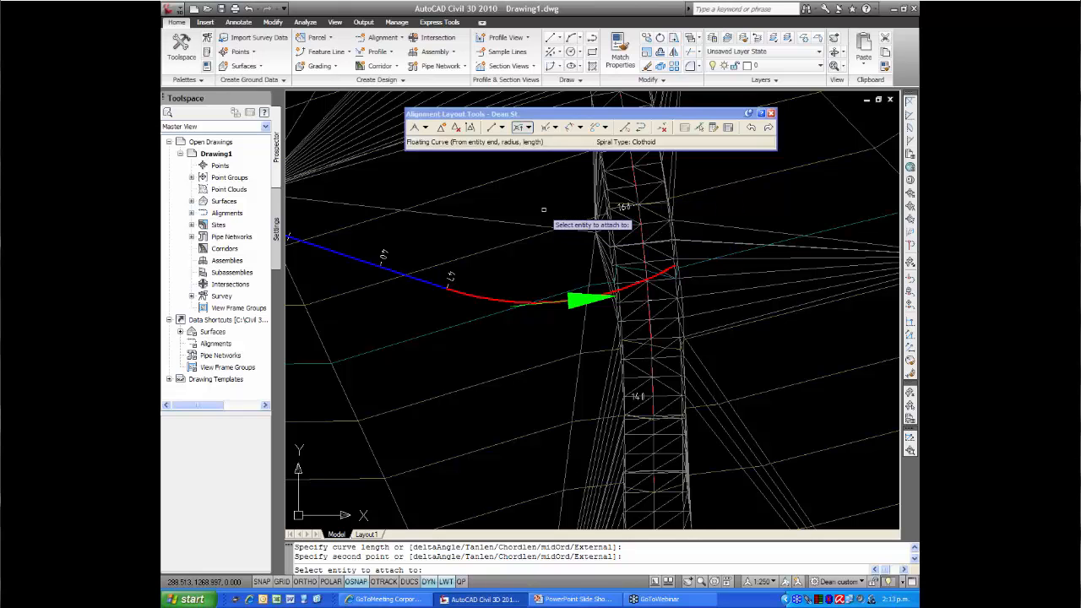
{"action": "key", "text": "Return"}
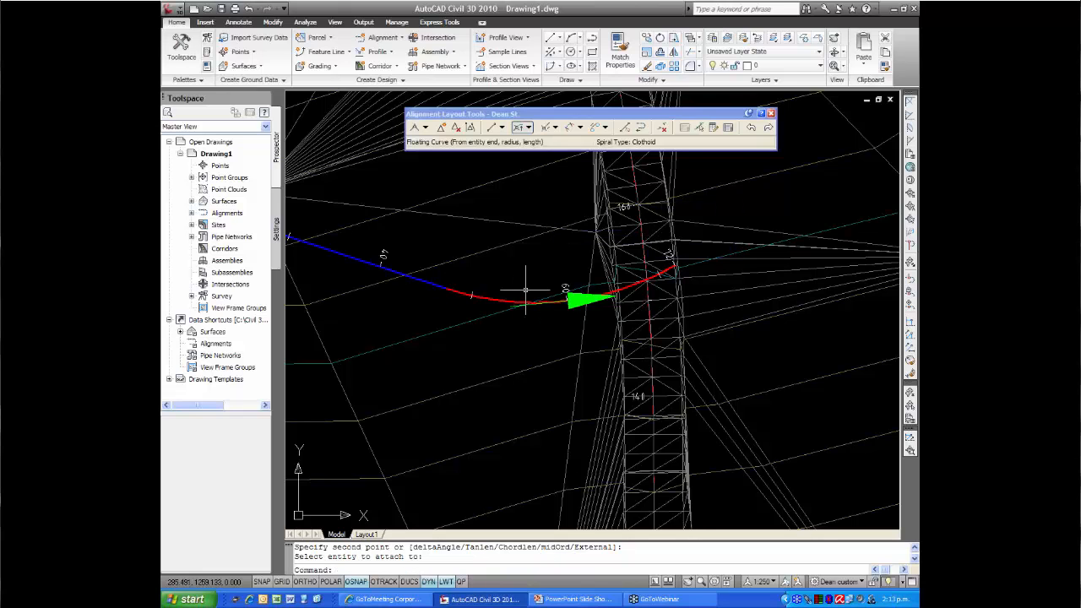
{"action": "scroll", "coordinate": [519, 277], "scroll_direction": "down", "scroll_amount": 2}
{"action": "middle_click_drag", "start_coordinate": [517, 278], "coordinate": [485, 306]}
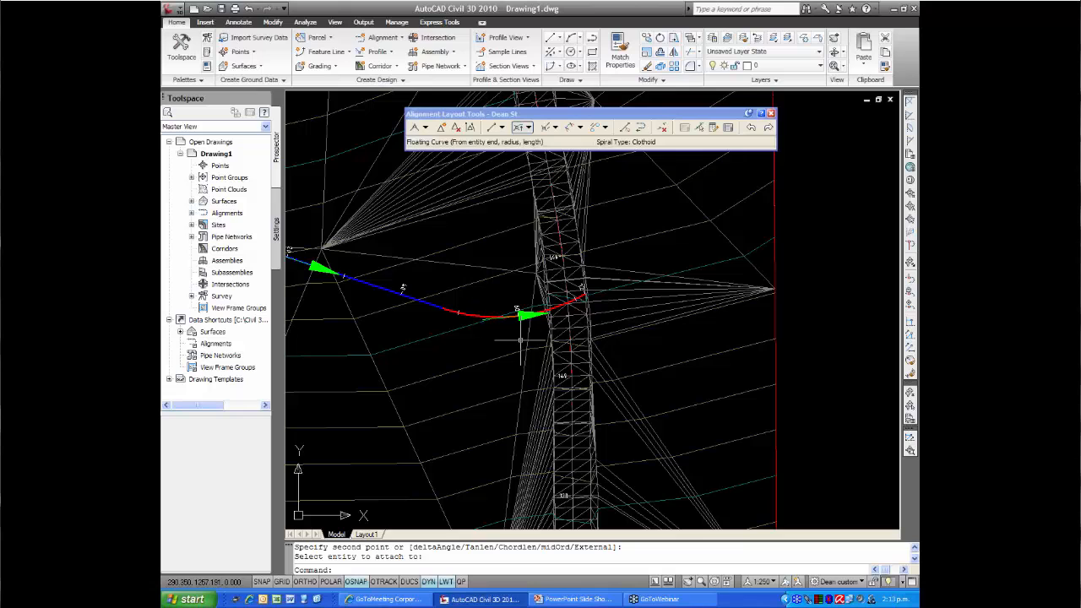
{"action": "scroll", "coordinate": [569, 291], "scroll_direction": "up", "scroll_amount": 5}
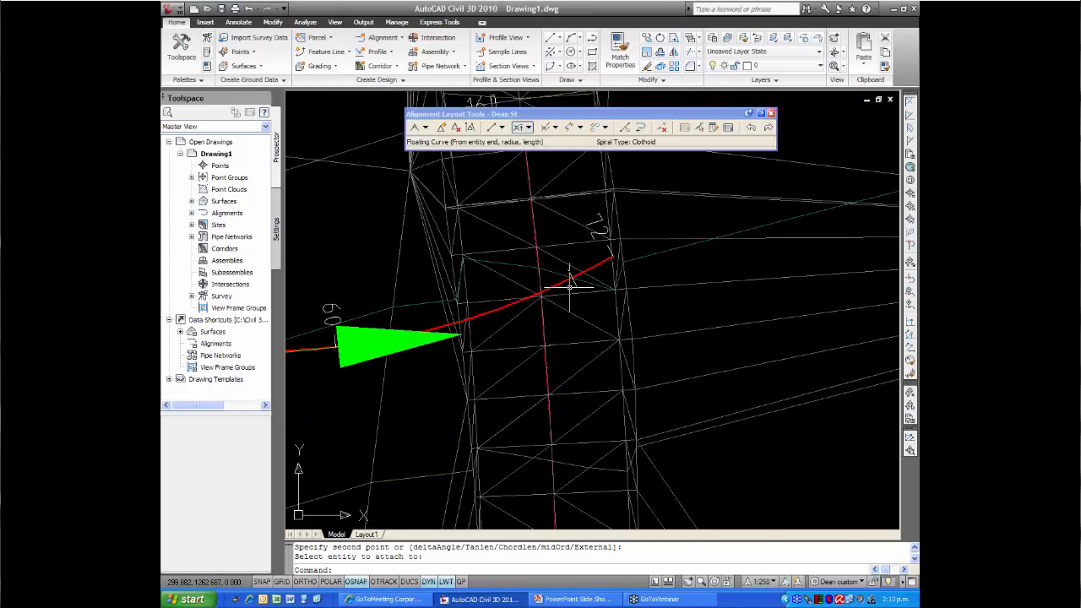
{"action": "left_click", "coordinate": [567, 284]}
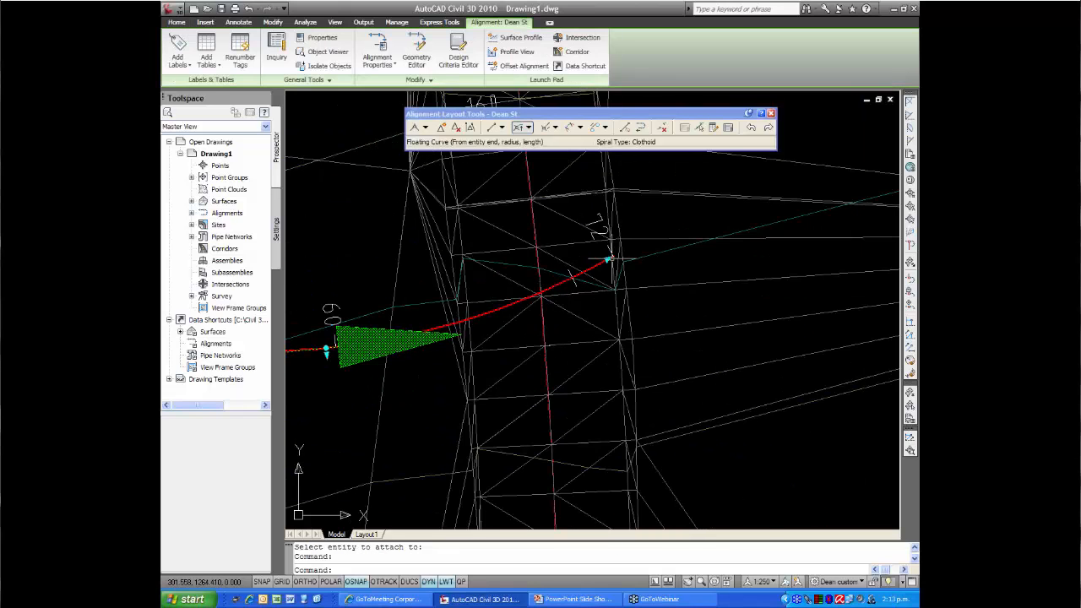
{"action": "left_click", "coordinate": [606, 260]}
{"action": "scroll", "coordinate": [540, 291], "scroll_direction": "up", "scroll_amount": 4}
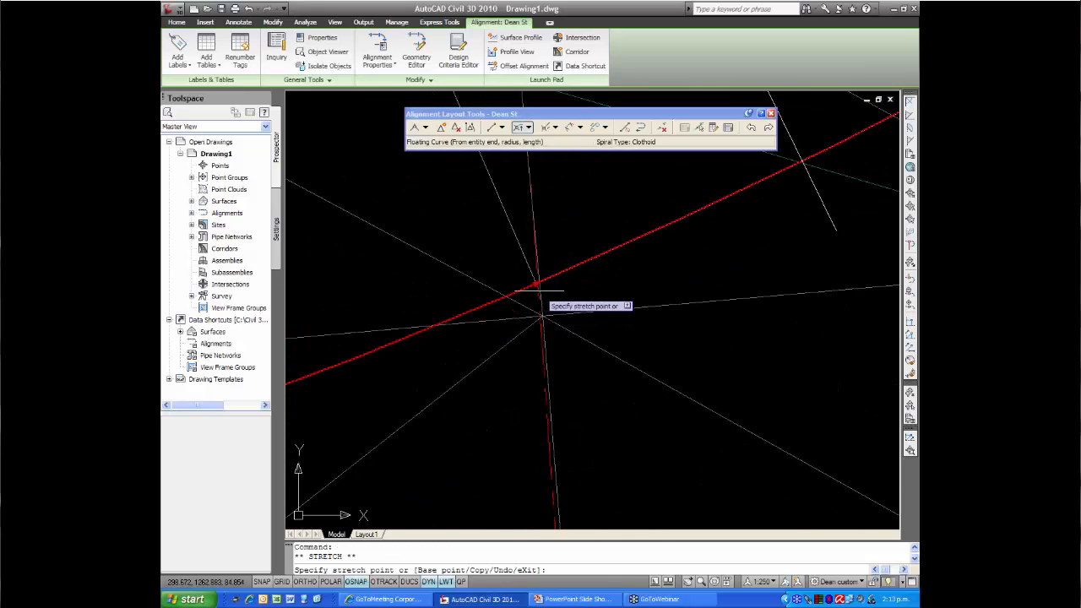
{"action": "scroll", "coordinate": [537, 290], "scroll_direction": "up", "scroll_amount": 4}
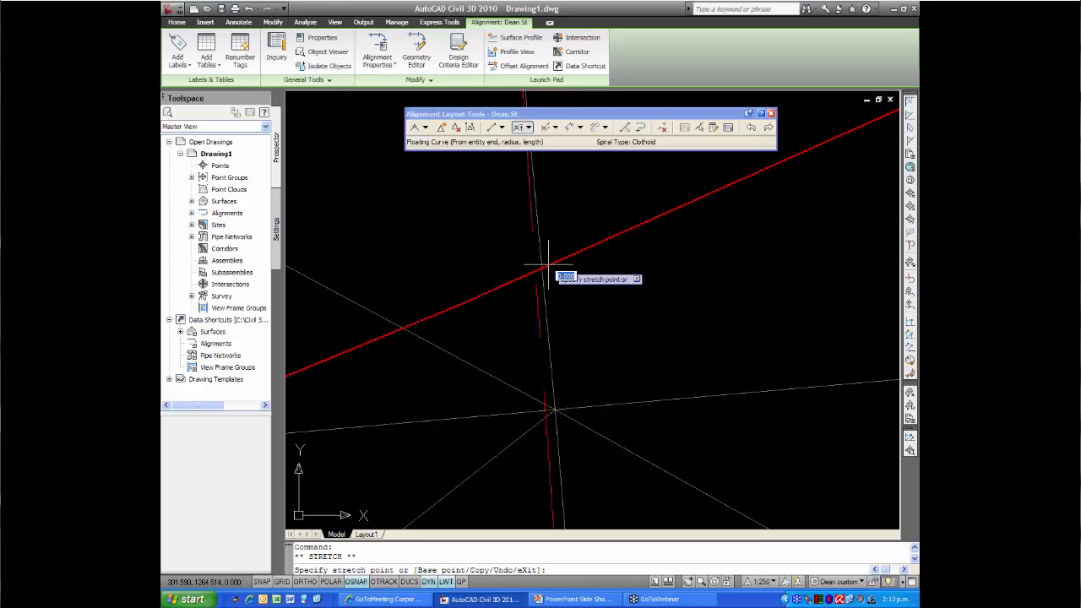
{"action": "scroll", "coordinate": [537, 270], "scroll_direction": "down", "scroll_amount": 4}
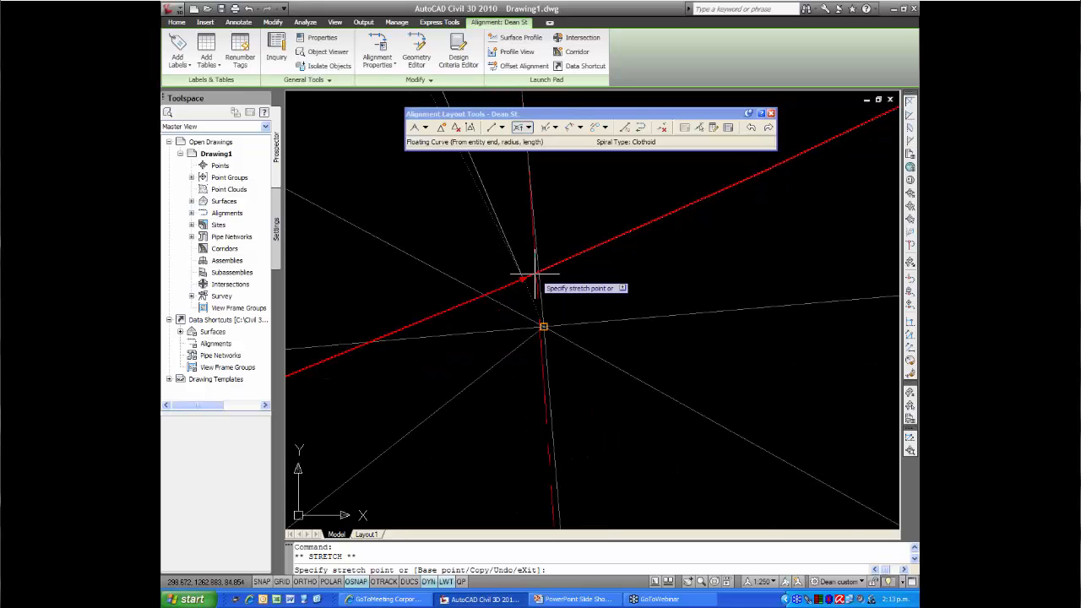
{"action": "scroll", "coordinate": [535, 274], "scroll_direction": "down", "scroll_amount": 5}
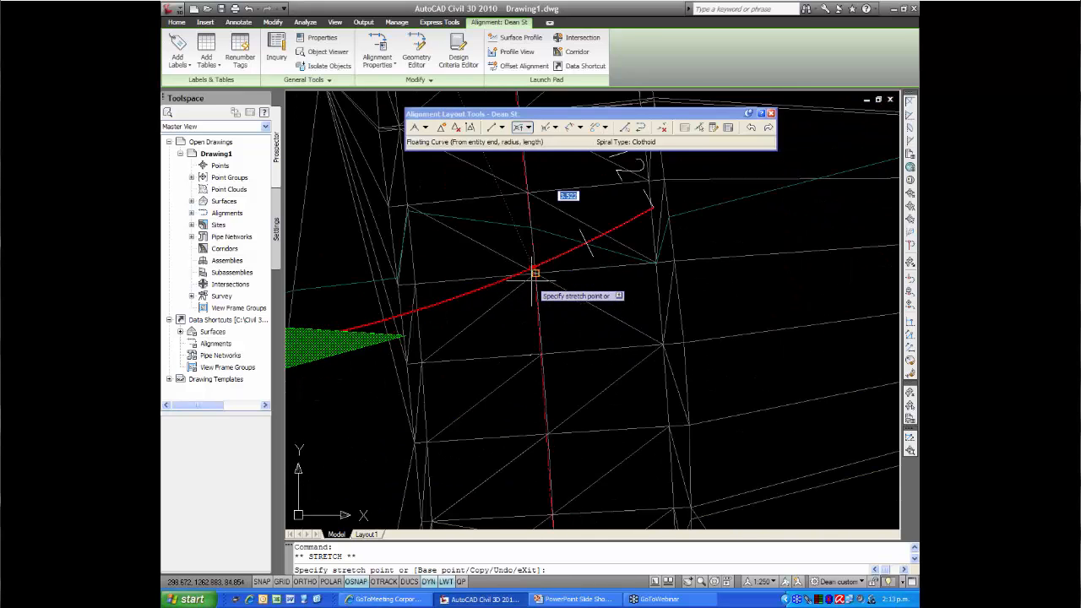
{"action": "scroll", "coordinate": [536, 272], "scroll_direction": "up", "scroll_amount": 2}
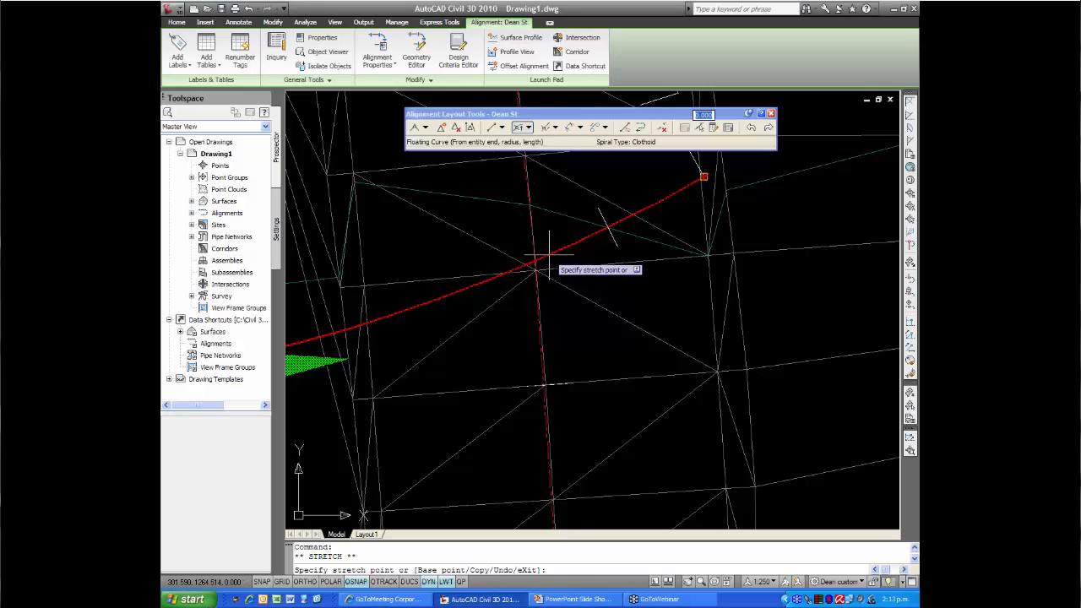
{"action": "scroll", "coordinate": [547, 254], "scroll_direction": "up", "scroll_amount": 3}
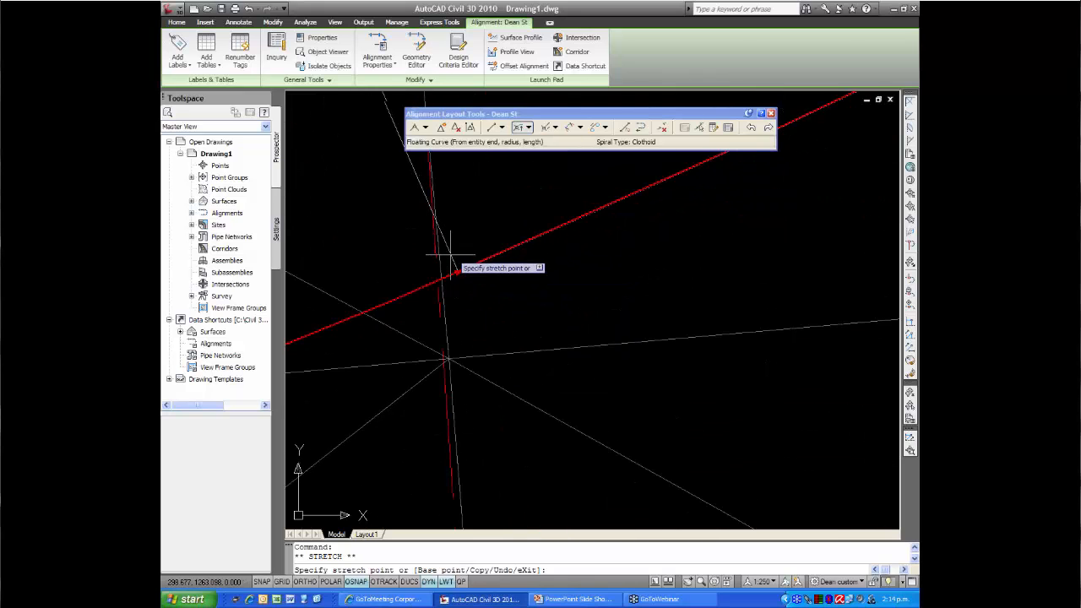
{"action": "scroll", "coordinate": [435, 287], "scroll_direction": "up", "scroll_amount": 3}
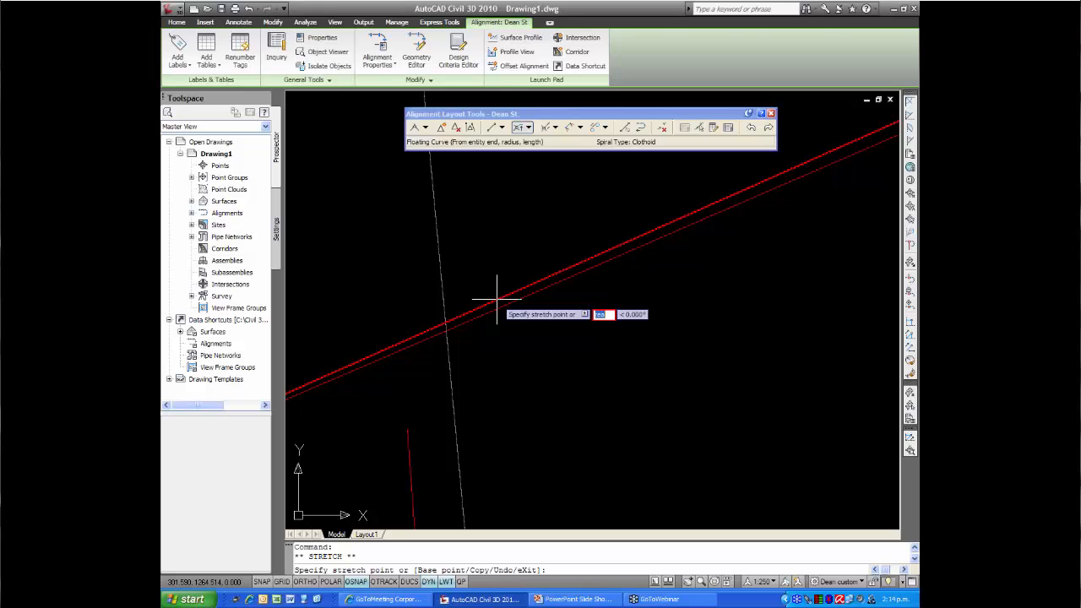
{"action": "key", "text": "Escape"}
{"action": "key", "text": "Escape"}
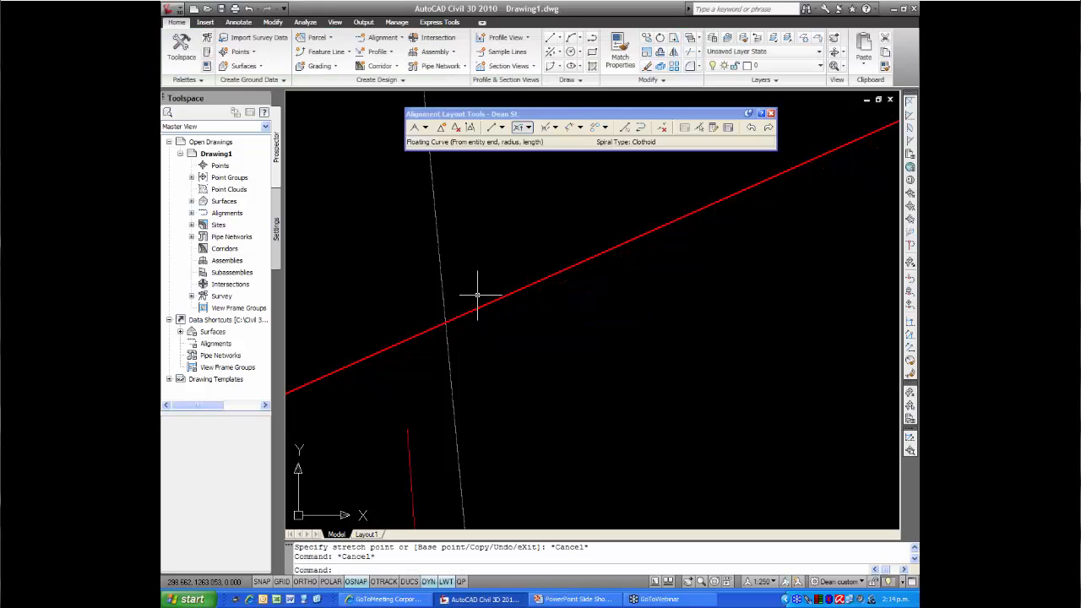
- Regenerate the drawing and stretch the Dean St curve's end to its apparent intersection with the existing road's centerline
{"action": "key", "text": "Return"}
{"action": "middle_click_drag", "start_coordinate": [477, 295], "coordinate": [509, 278]}
{"action": "scroll", "coordinate": [509, 278], "scroll_direction": "down", "scroll_amount": 4}
{"action": "left_click", "coordinate": [511, 278]}
{"action": "scroll", "coordinate": [517, 272], "scroll_direction": "down", "scroll_amount": 10}
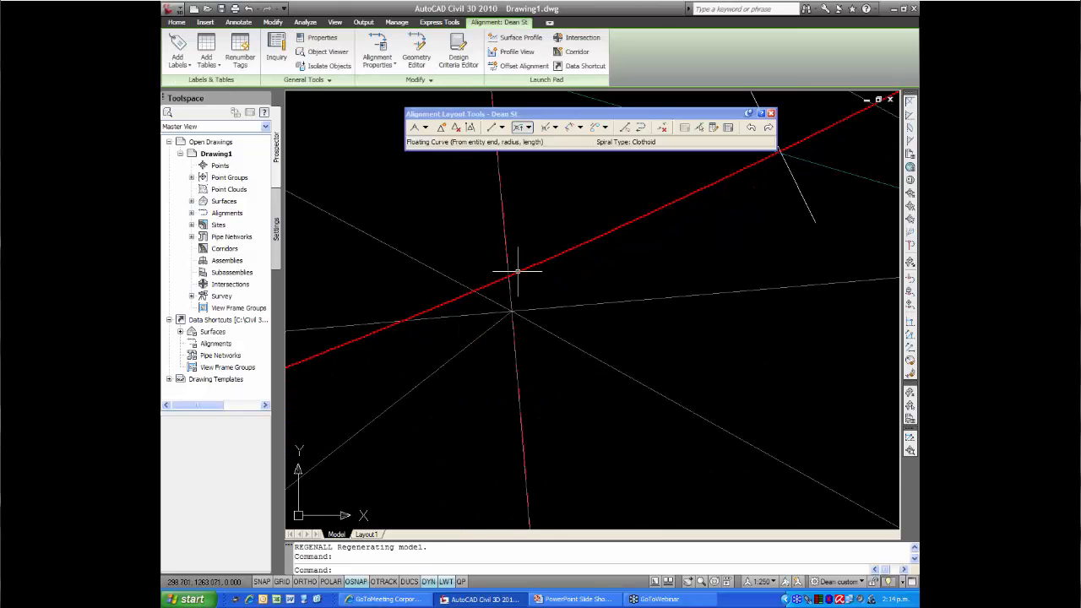
{"action": "middle_click_drag", "start_coordinate": [661, 206], "coordinate": [606, 237]}
{"action": "left_click", "coordinate": [615, 228]}
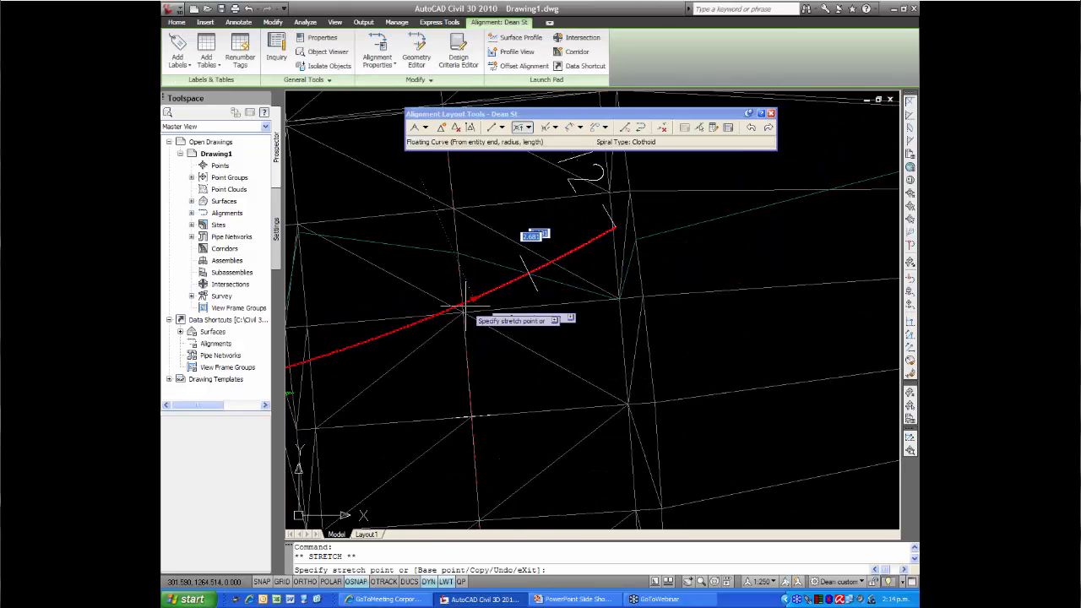
{"action": "scroll", "coordinate": [462, 312], "scroll_direction": "up", "scroll_amount": 3}
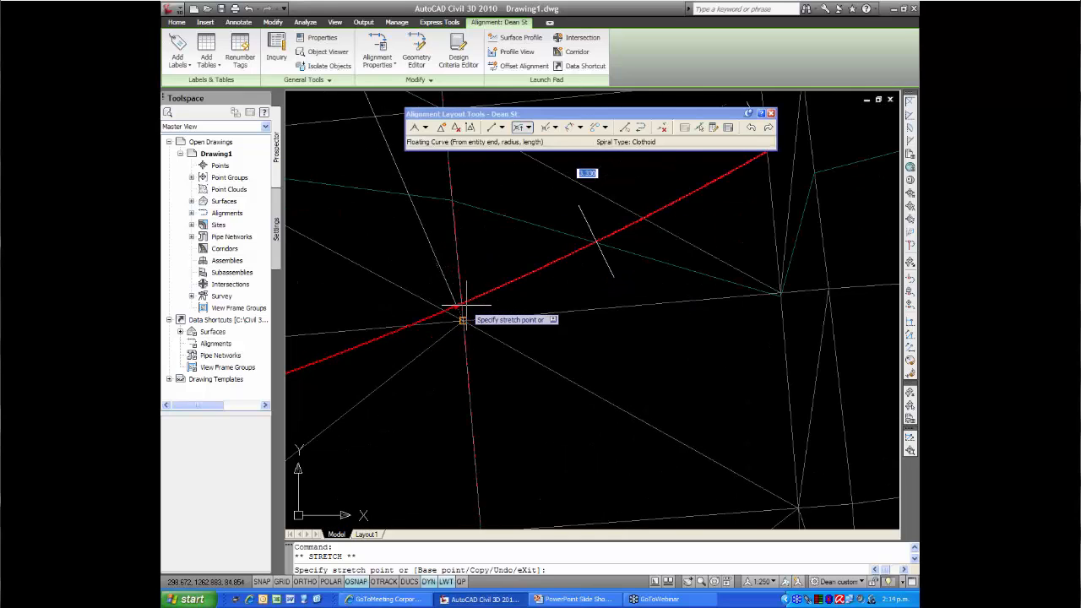
{"action": "right_click", "coordinate": [463, 320], "text": "shift"}
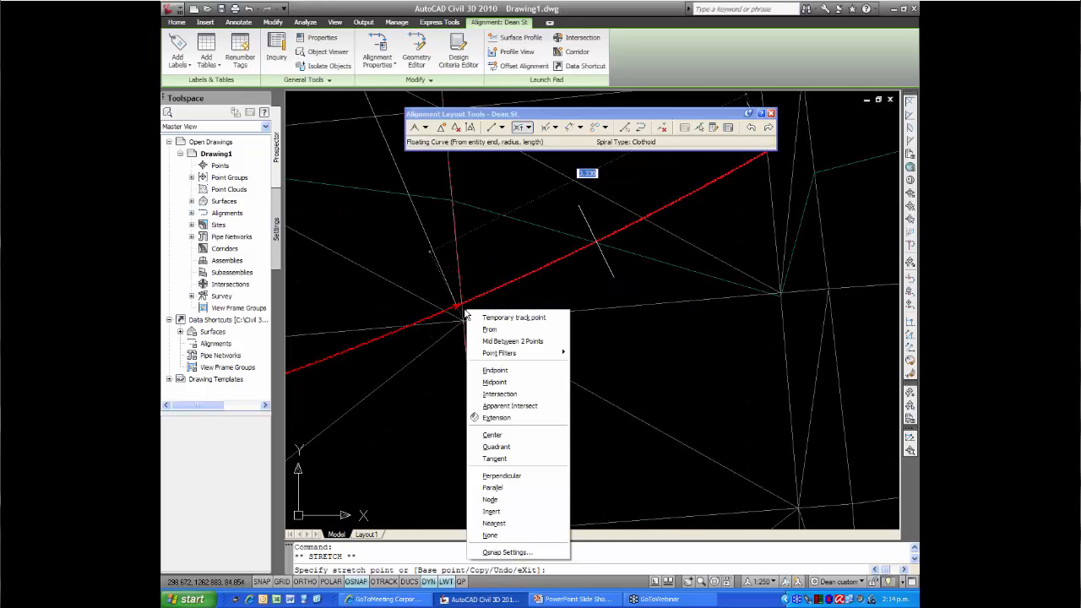
{"action": "left_click", "coordinate": [490, 407]}
{"action": "scroll", "coordinate": [460, 309], "scroll_direction": "up", "scroll_amount": 3}
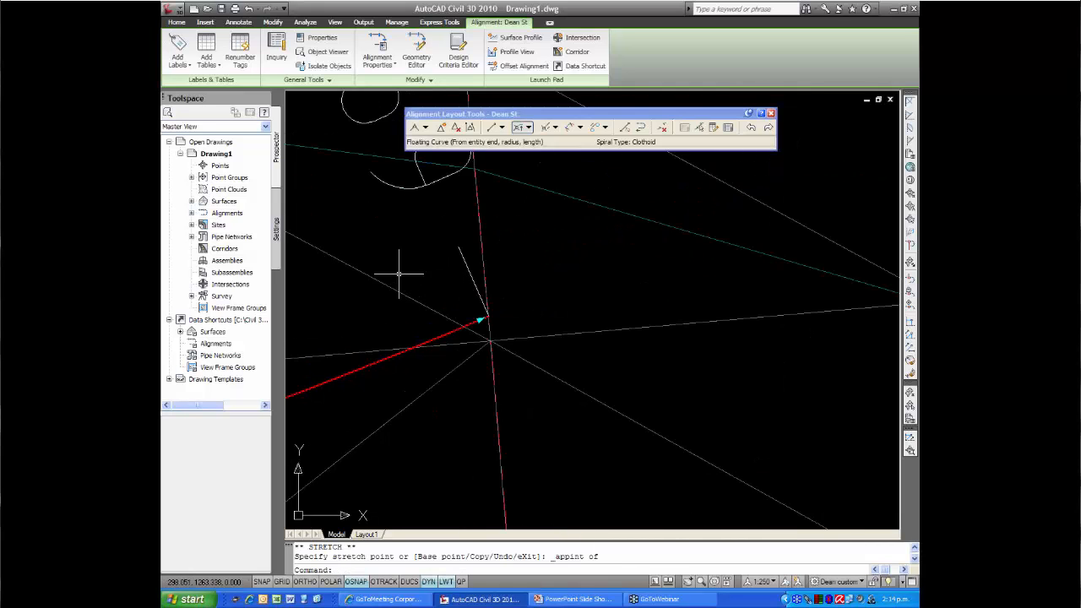
{"action": "scroll", "coordinate": [405, 279], "scroll_direction": "down", "scroll_amount": 3}
{"action": "key", "text": "Escape"}
{"action": "scroll", "coordinate": [409, 283], "scroll_direction": "down", "scroll_amount": 8}
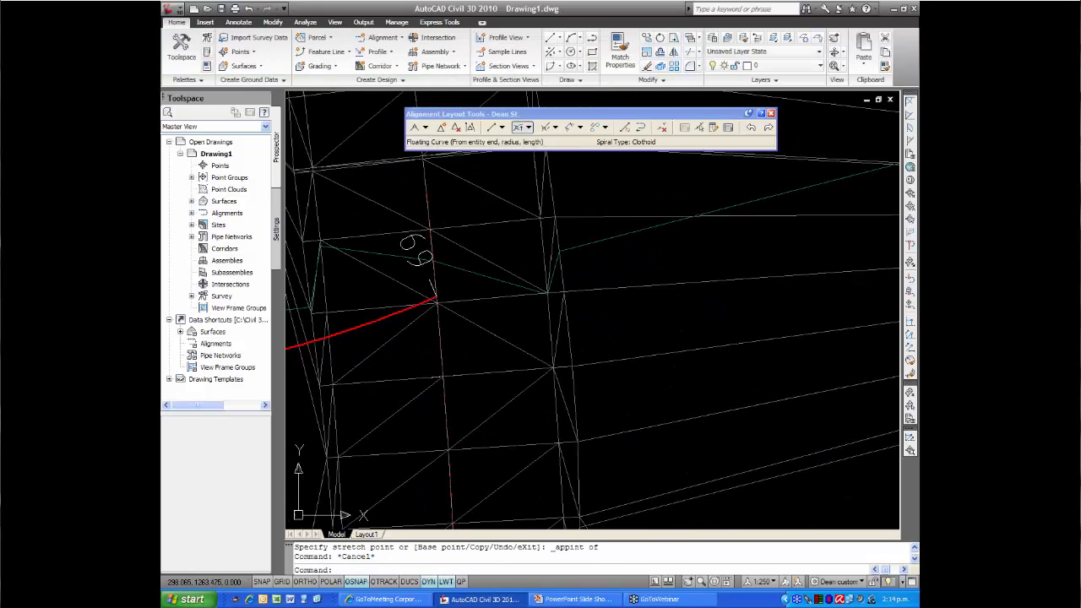
{"action": "middle_click_drag", "start_coordinate": [384, 277], "coordinate": [469, 290]}
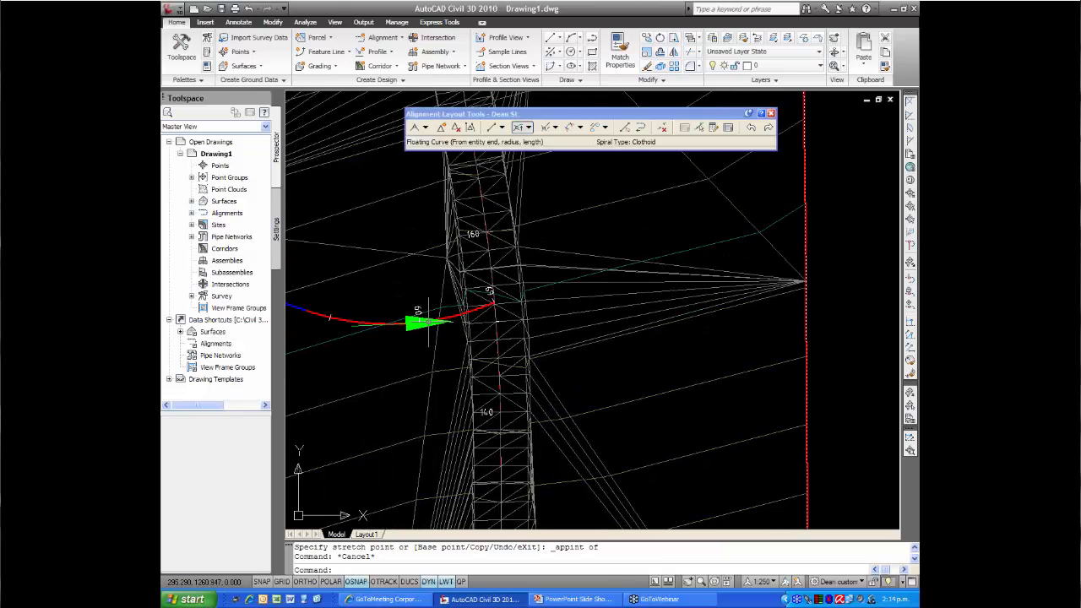
{"action": "scroll", "coordinate": [415, 276], "scroll_direction": "down", "scroll_amount": 3}
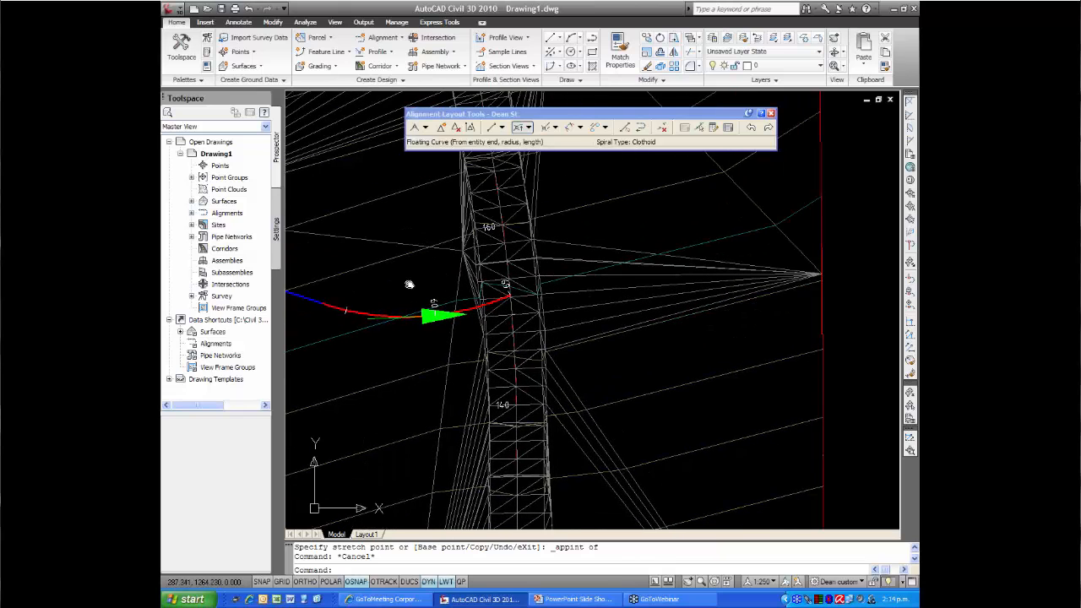
{"action": "middle_click_drag", "start_coordinate": [415, 276], "coordinate": [434, 285]}
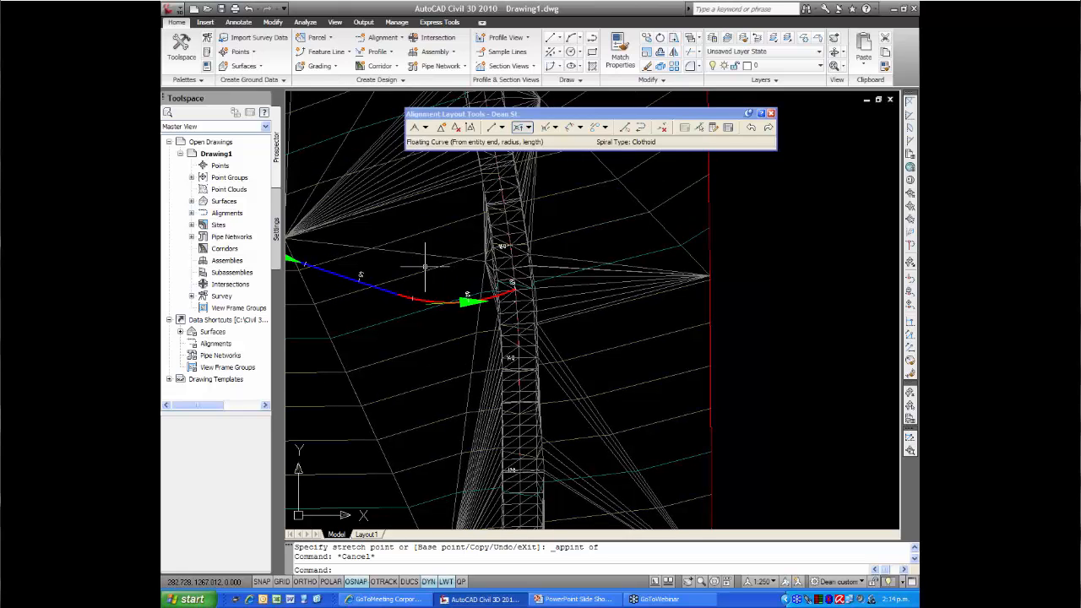
- Close the alignment layout tools for Dean St and regenerate the whole drawing
{"action": "middle_click_drag", "start_coordinate": [427, 261], "coordinate": [424, 273]}
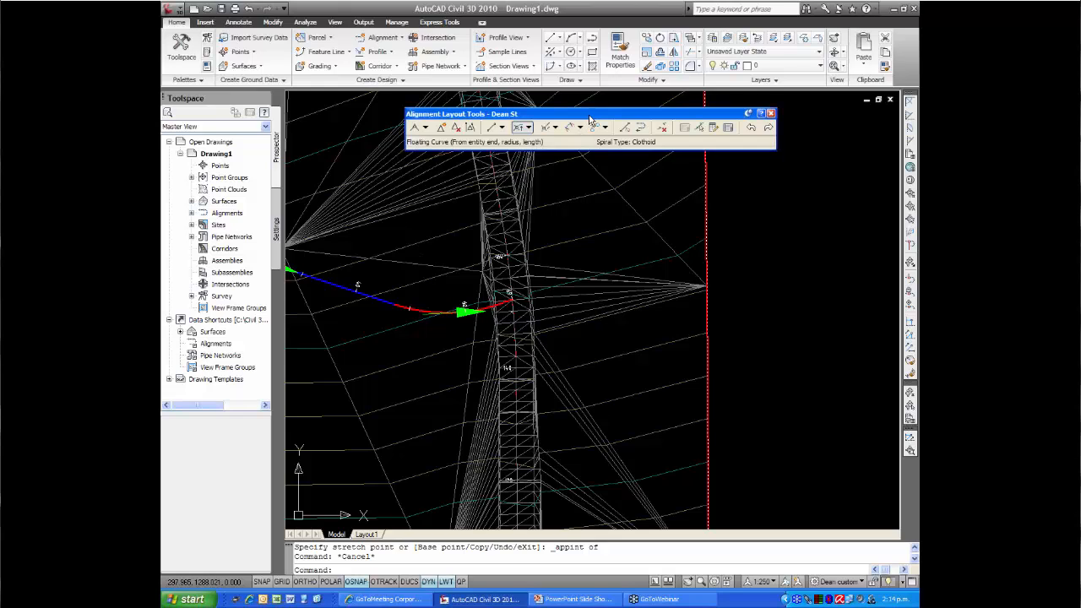
{"action": "left_click_drag", "start_coordinate": [589, 118], "coordinate": [491, 125]}
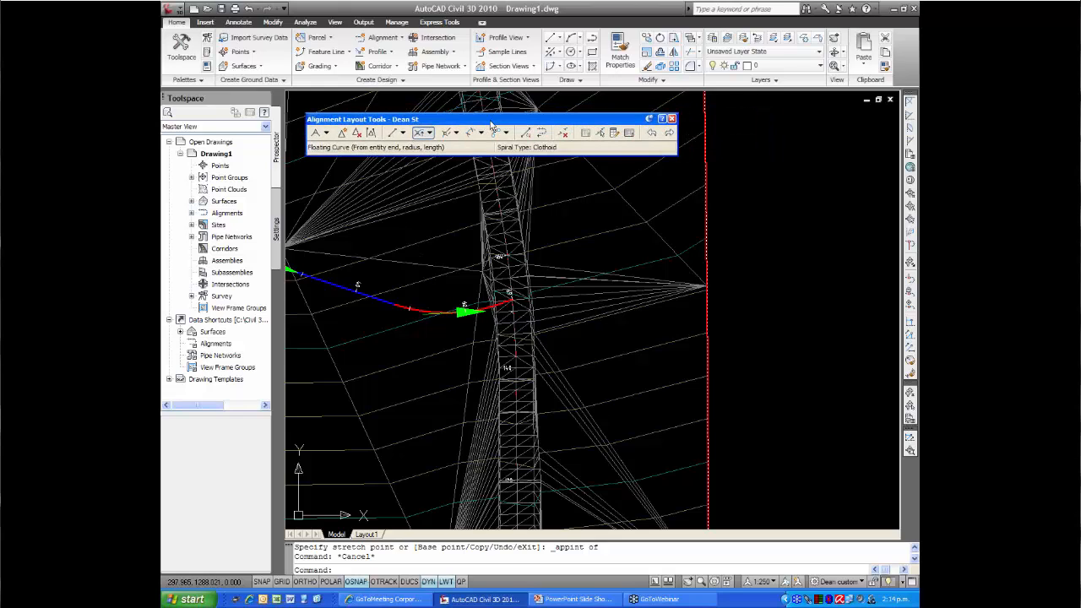
{"action": "left_click", "coordinate": [671, 118]}
{"action": "scroll", "coordinate": [524, 258], "scroll_direction": "down", "scroll_amount": 1}
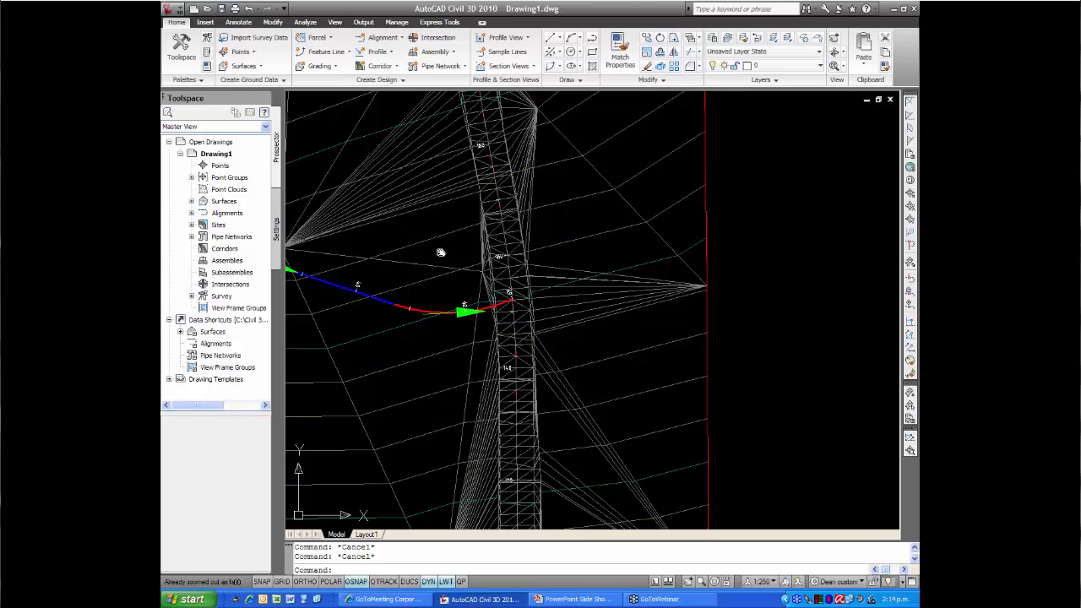
{"action": "middle_click_drag", "start_coordinate": [442, 248], "coordinate": [495, 250]}
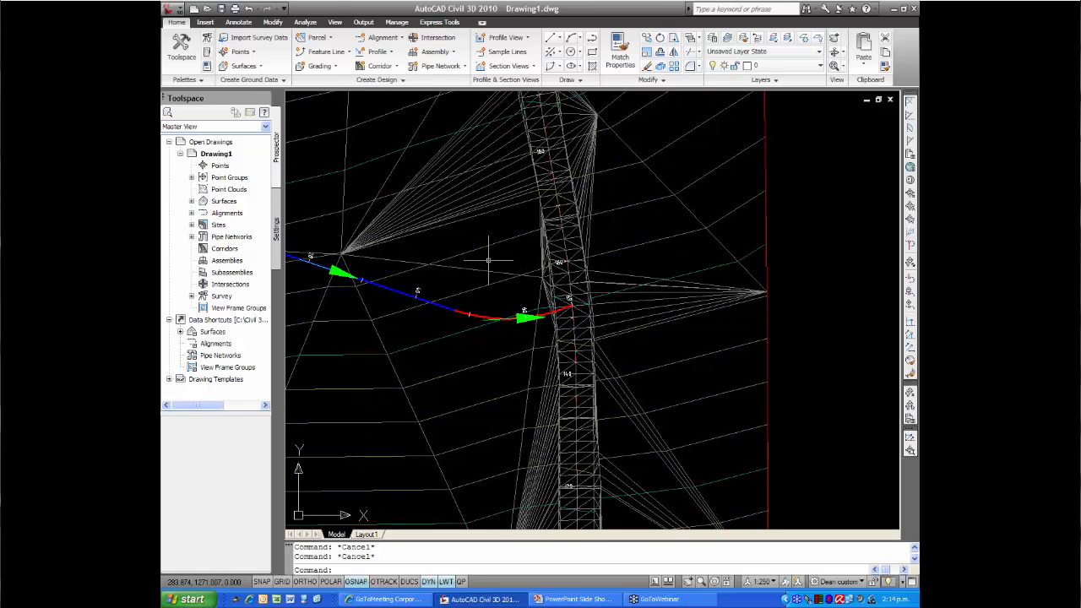
{"action": "type", "text": "rea"}
{"action": "key", "text": "Return"}
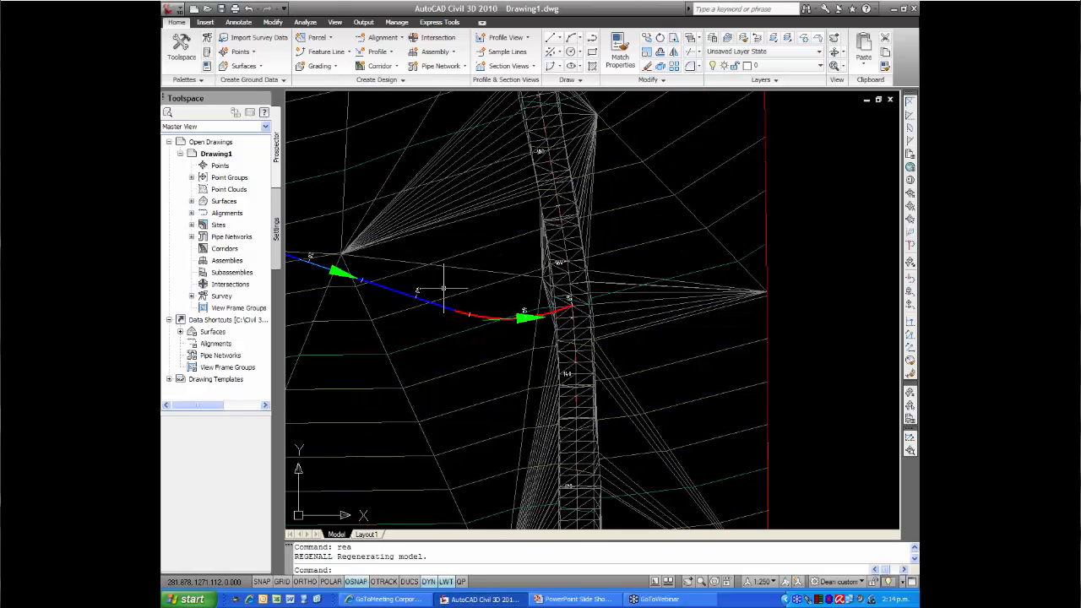
{"action": "scroll", "coordinate": [444, 289], "scroll_direction": "down", "scroll_amount": 3}
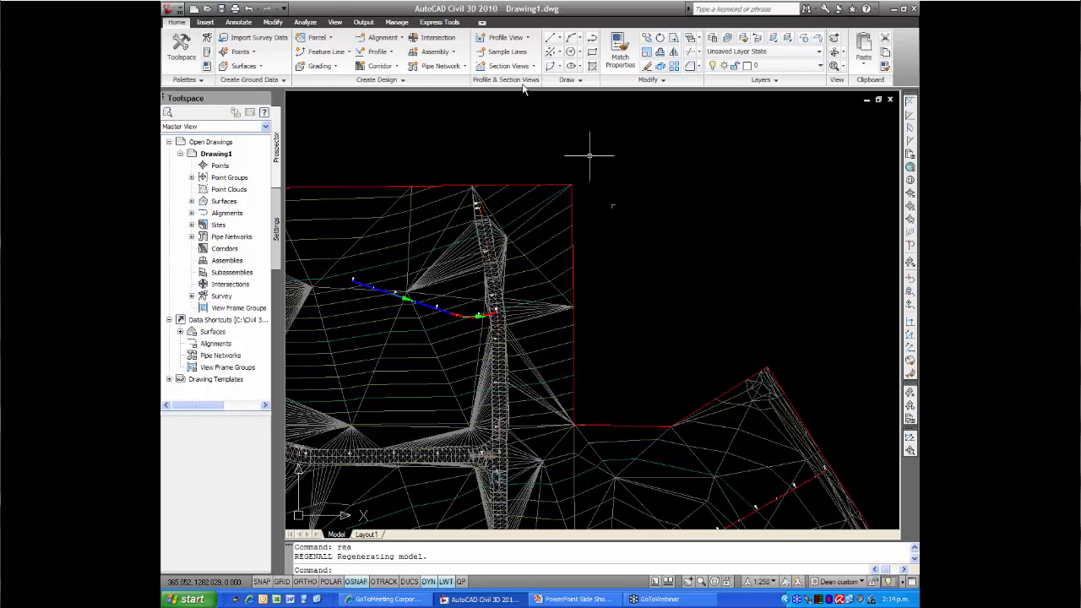
- Create a surface profile for the Dean St alignment sampled from the eg with road surface over its full length
{"action": "left_click", "coordinate": [378, 52]}
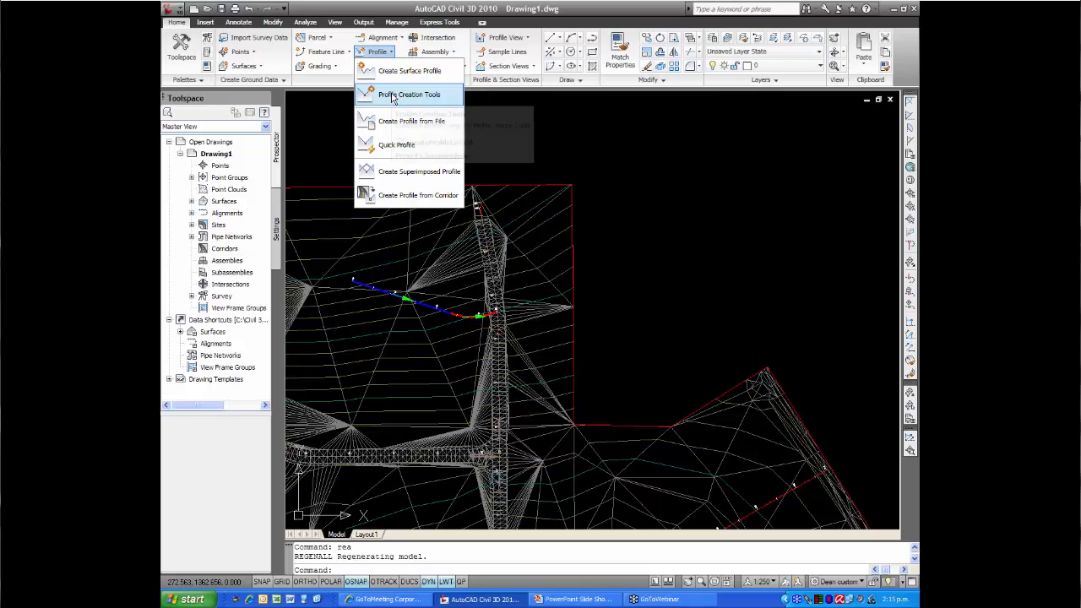
{"action": "left_click", "coordinate": [398, 72]}
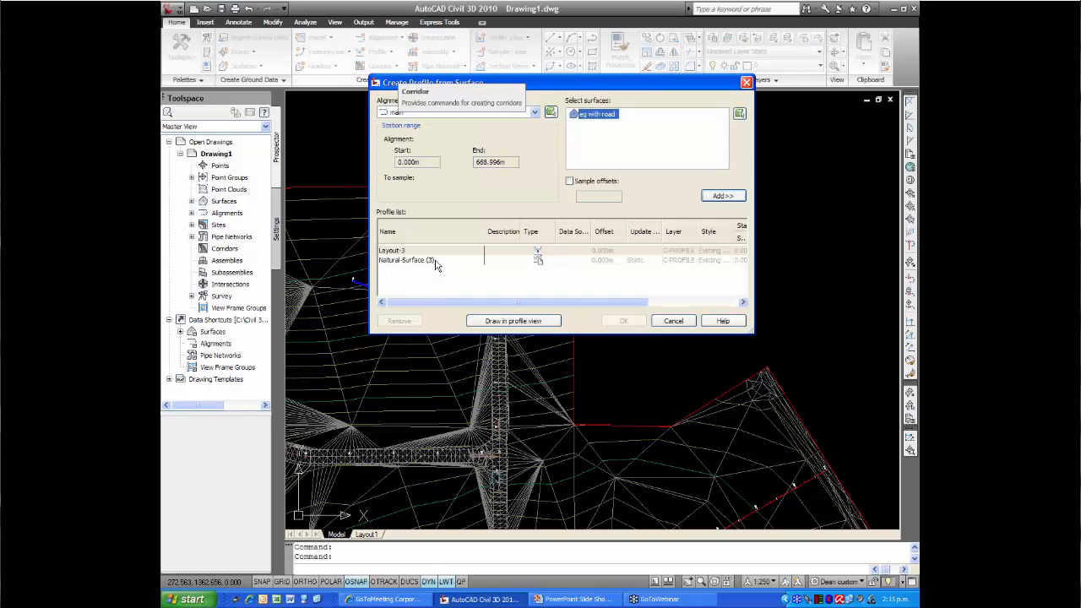
{"action": "left_click", "coordinate": [551, 115]}
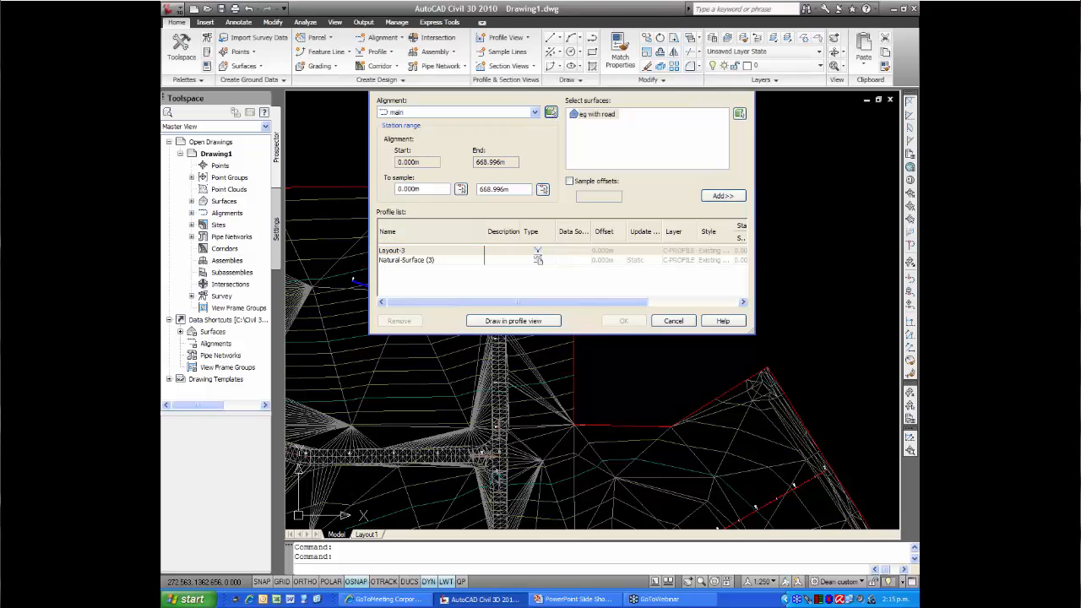
{"action": "left_click", "coordinate": [434, 309]}
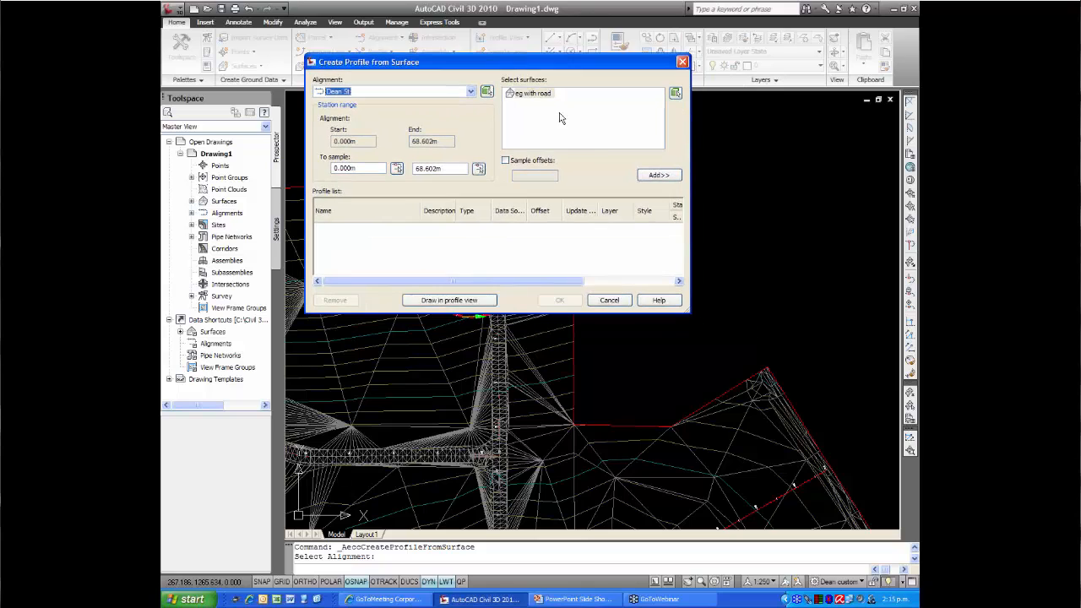
{"action": "left_click", "coordinate": [657, 174]}
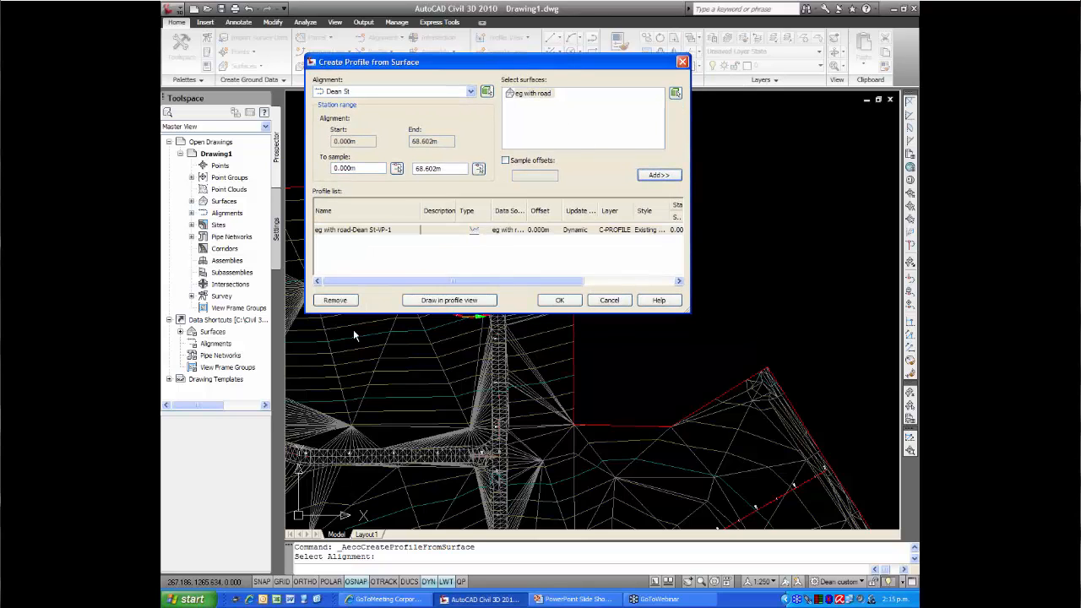
- Draw the Dean St profile view with the 5x Exaggeration style, placing it in the empty area north of the site surface
{"action": "left_click", "coordinate": [436, 302]}
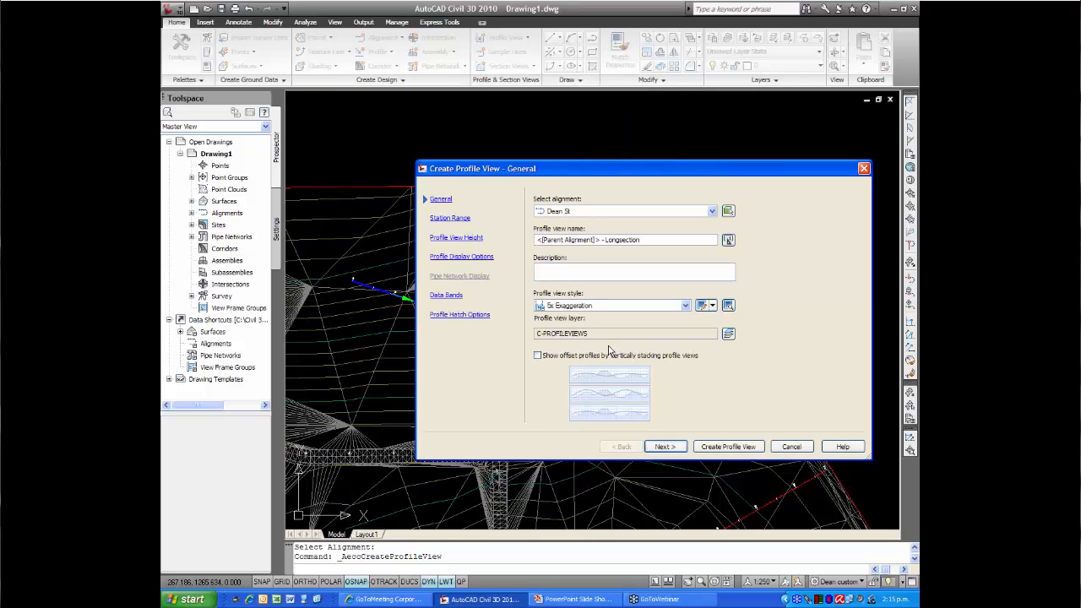
{"action": "left_click_drag", "start_coordinate": [594, 171], "coordinate": [508, 111]}
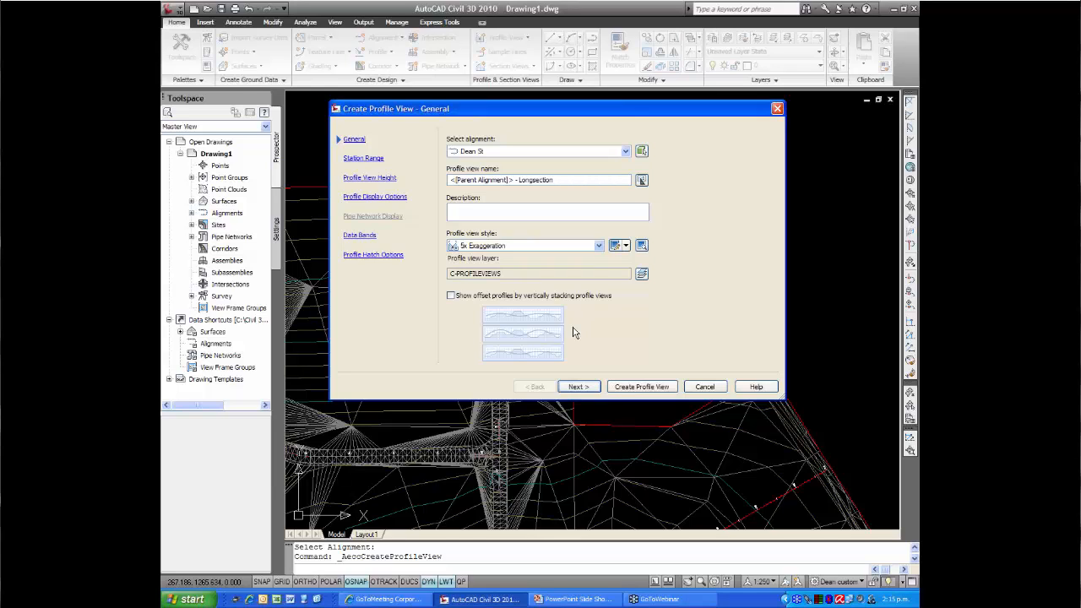
{"action": "left_click", "coordinate": [633, 389]}
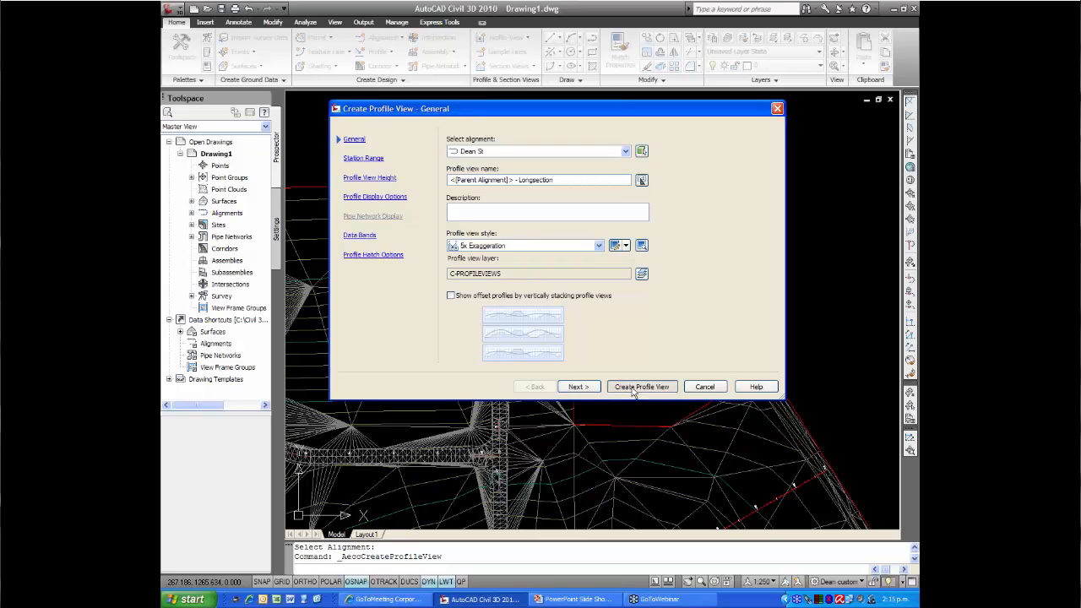
{"action": "scroll", "coordinate": [619, 291], "scroll_direction": "down", "scroll_amount": 5}
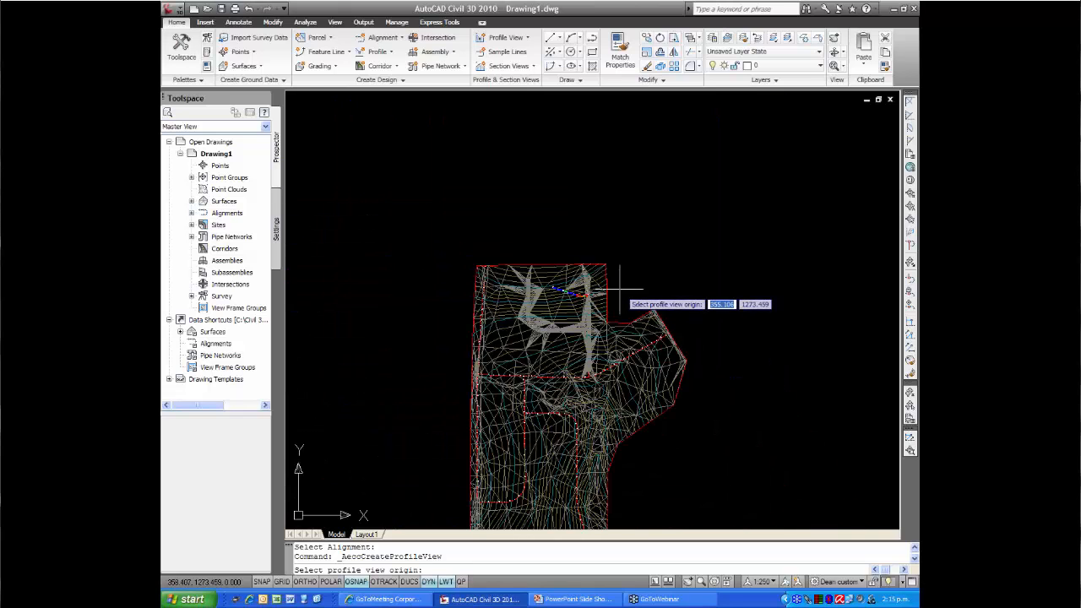
{"action": "mouse_move", "coordinate": [634, 281]}
{"action": "middle_mouse_down"}
{"action": "mouse_move", "coordinate": [437, 327]}
{"action": "mouse_move", "coordinate": [454, 327]}
{"action": "middle_mouse_up"}
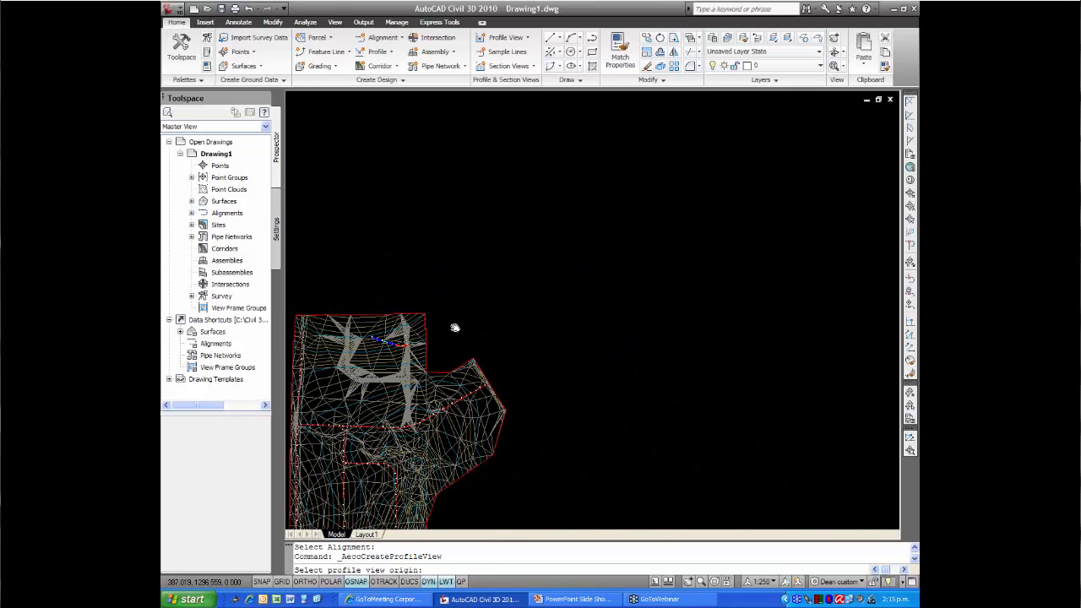
{"action": "left_click", "coordinate": [437, 196]}
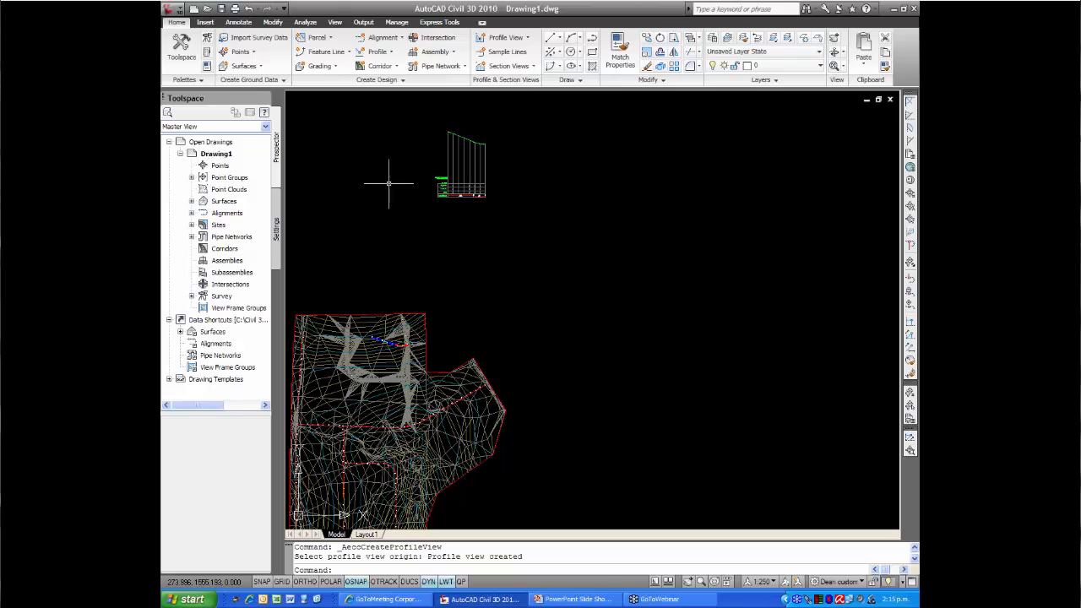
- Examine the Dean St existing surface profile, focusing on its end where it meets the existing road
{"action": "scroll", "coordinate": [473, 169], "scroll_direction": "up", "scroll_amount": 5}
{"action": "scroll", "coordinate": [498, 175], "scroll_direction": "up", "scroll_amount": 2}
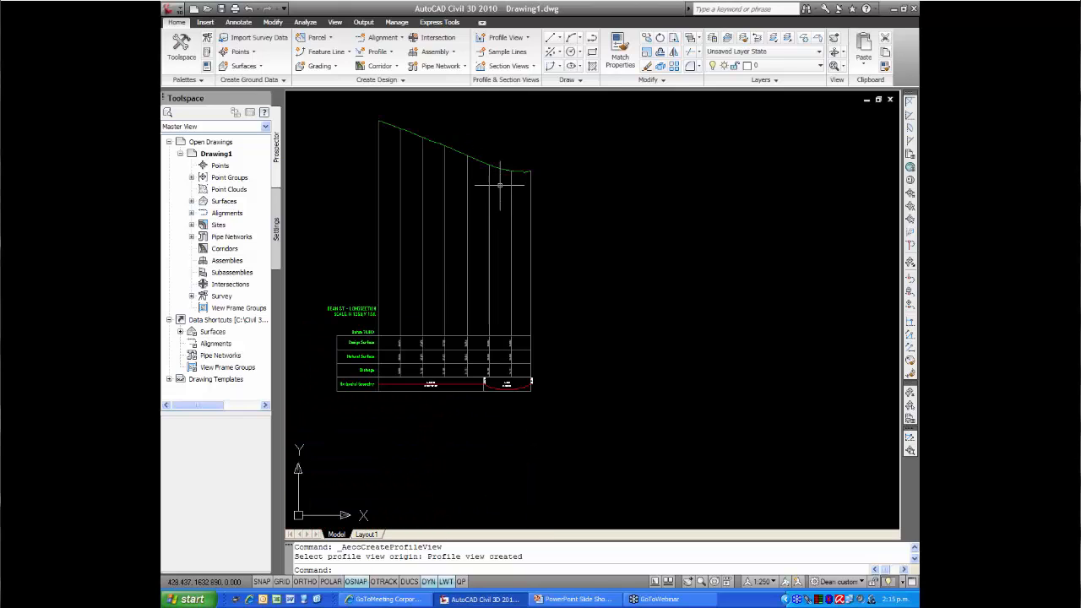
{"action": "type", "text": "zw"}
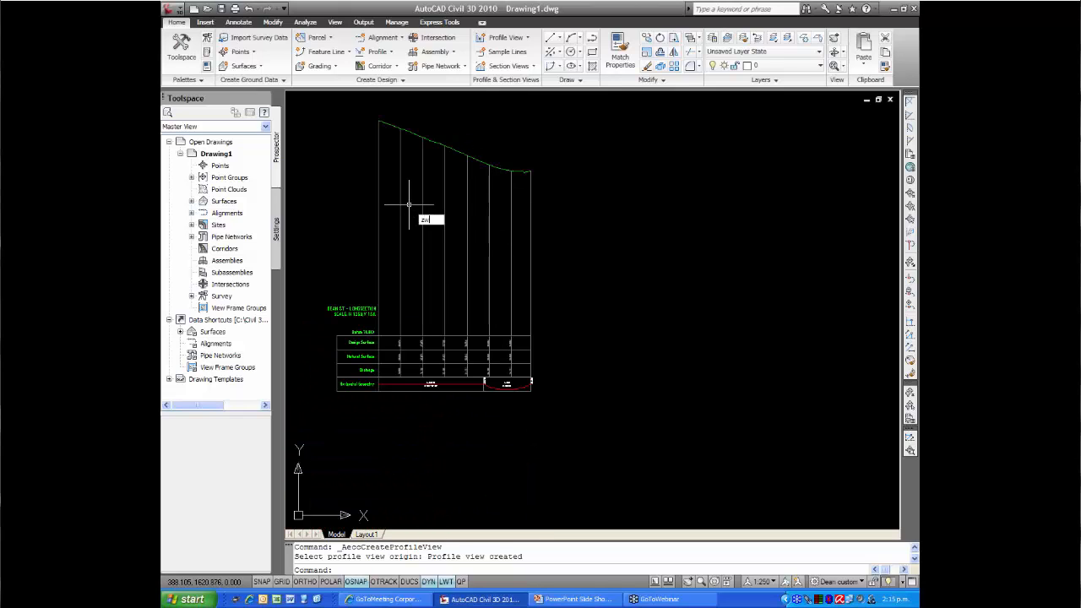
{"action": "key", "text": "Return"}
{"action": "left_click", "coordinate": [447, 132]}
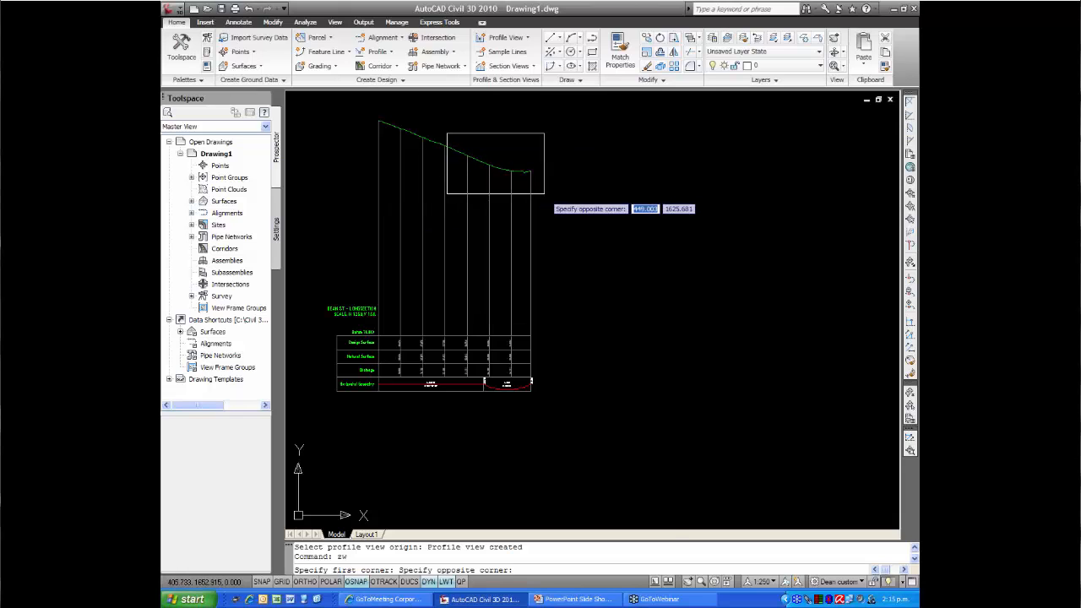
{"action": "left_click", "coordinate": [547, 191]}
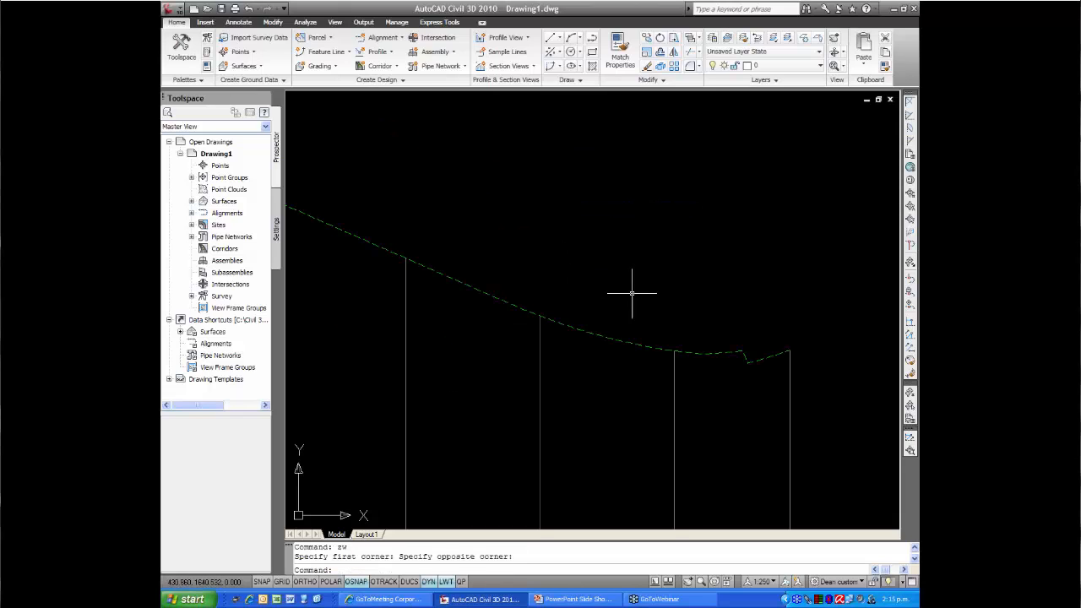
{"action": "middle_click_drag", "start_coordinate": [634, 293], "coordinate": [578, 285]}
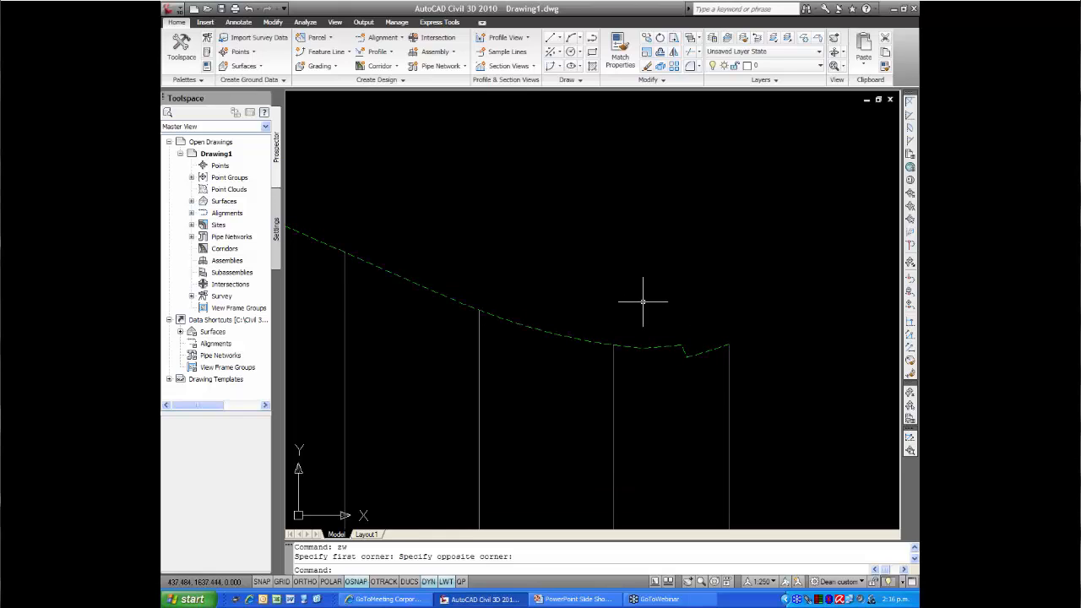
{"action": "scroll", "coordinate": [619, 290], "scroll_direction": "down", "scroll_amount": 4}
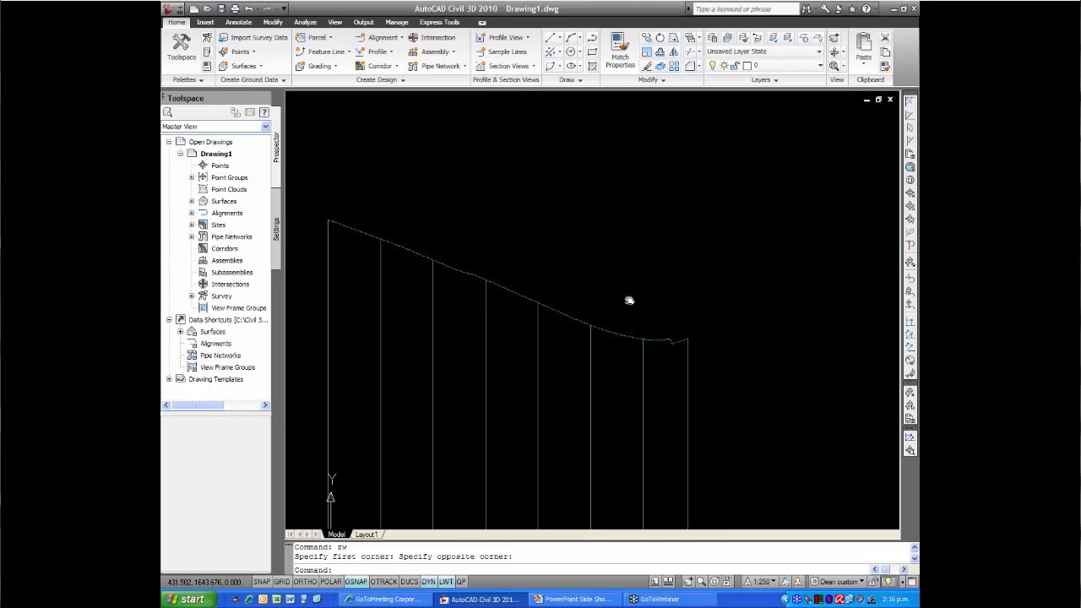
- Start a new design profile in the Dean St profile view, keeping the Design Style LWT style and ANZ_Design label set
{"action": "left_click", "coordinate": [384, 54]}
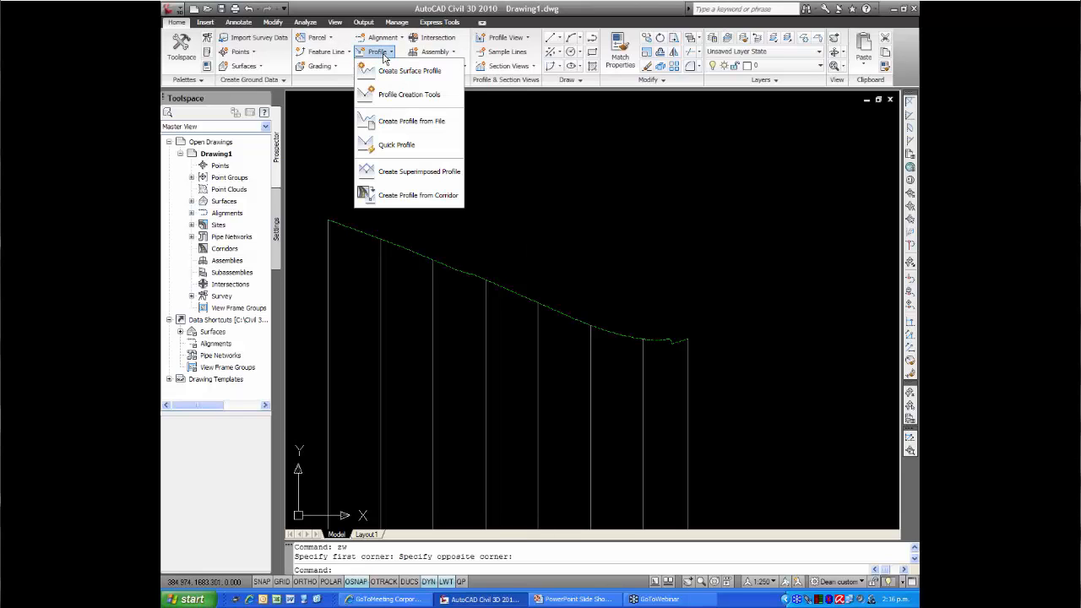
{"action": "left_click", "coordinate": [405, 95]}
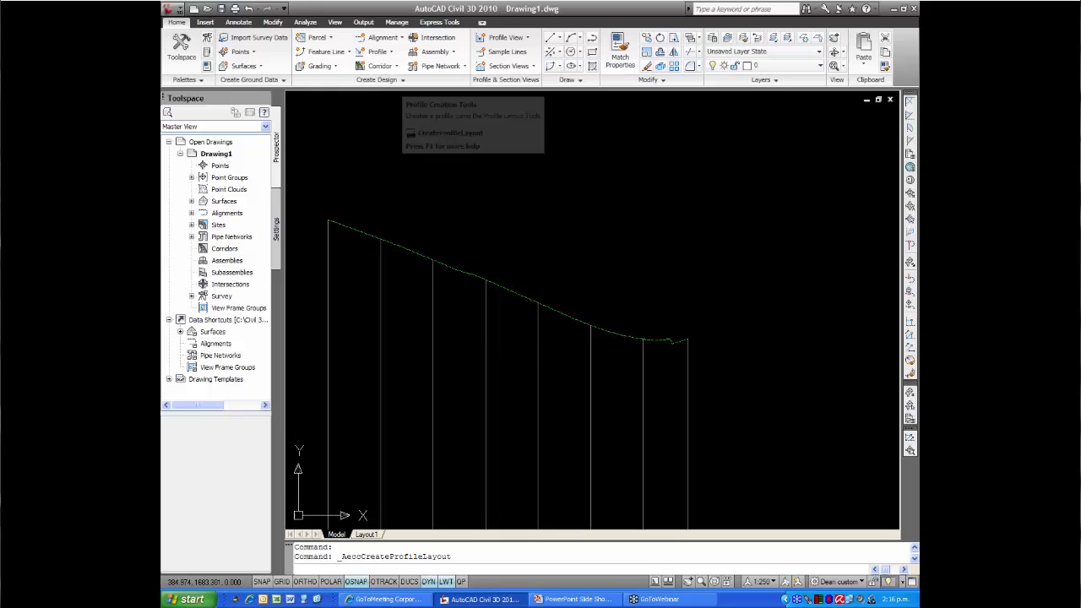
{"action": "left_click", "coordinate": [433, 314]}
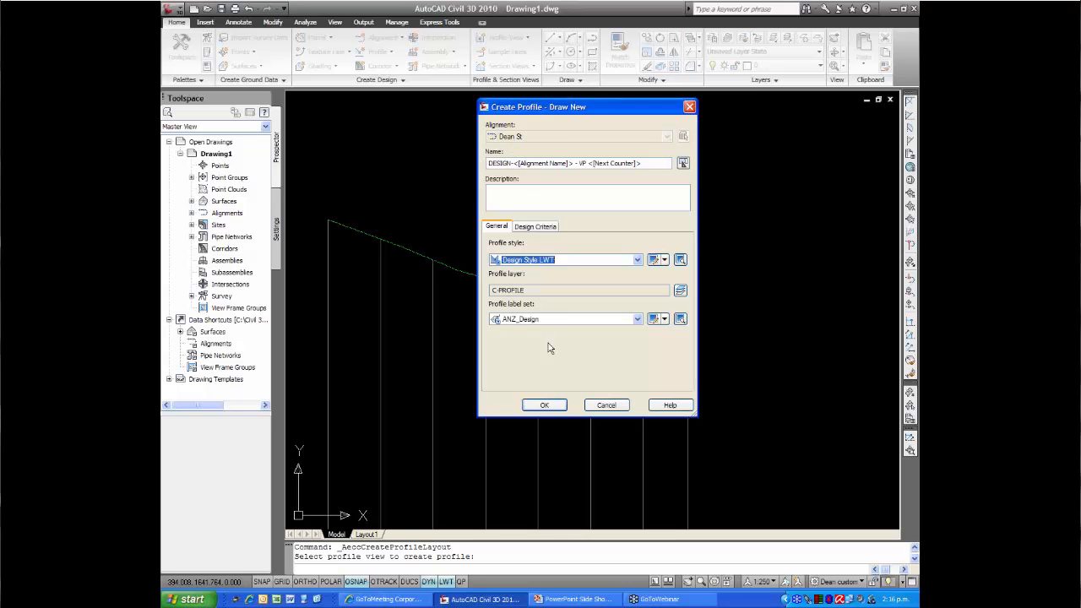
{"action": "left_click", "coordinate": [537, 407]}
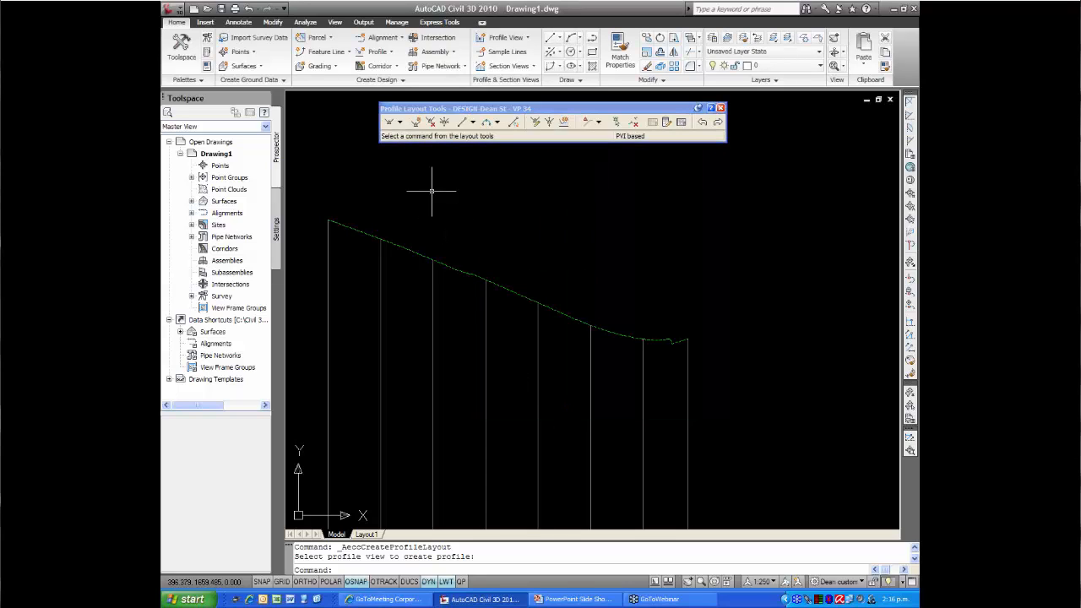
- Draw design tangents from the existing surface profile's start to a low PVI near chainage 46 m, ending on the surface at the road centerline
{"action": "left_click", "coordinate": [391, 123]}
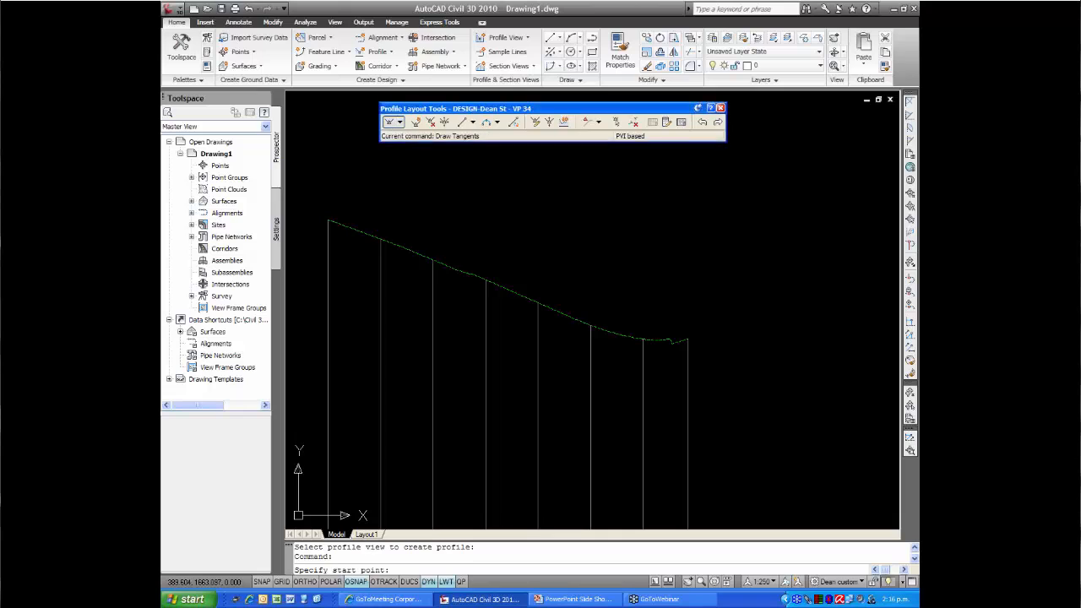
{"action": "left_click", "coordinate": [327, 222]}
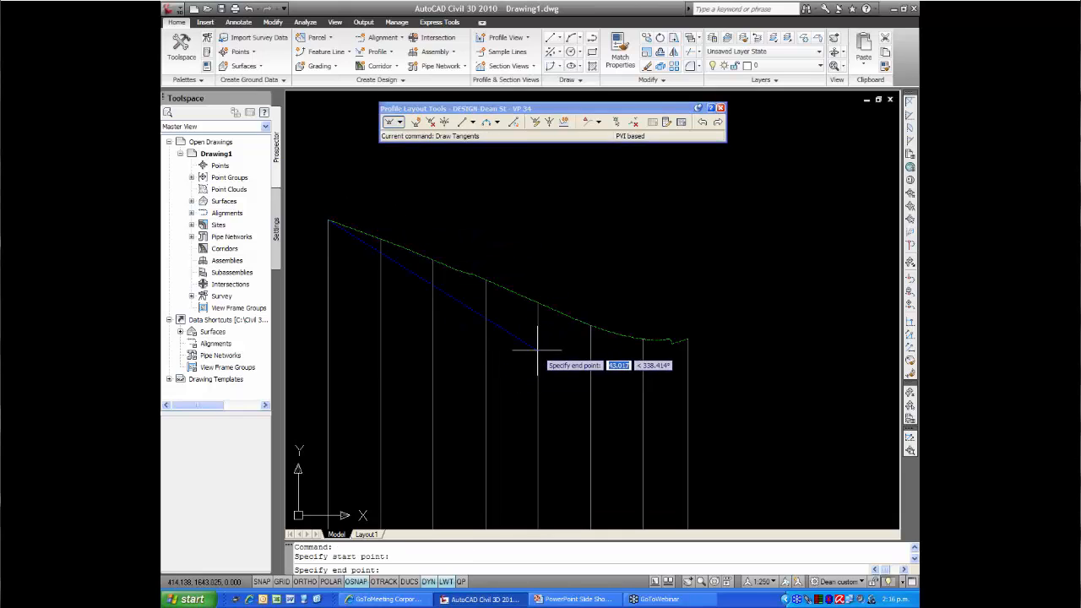
{"action": "left_click", "coordinate": [573, 360]}
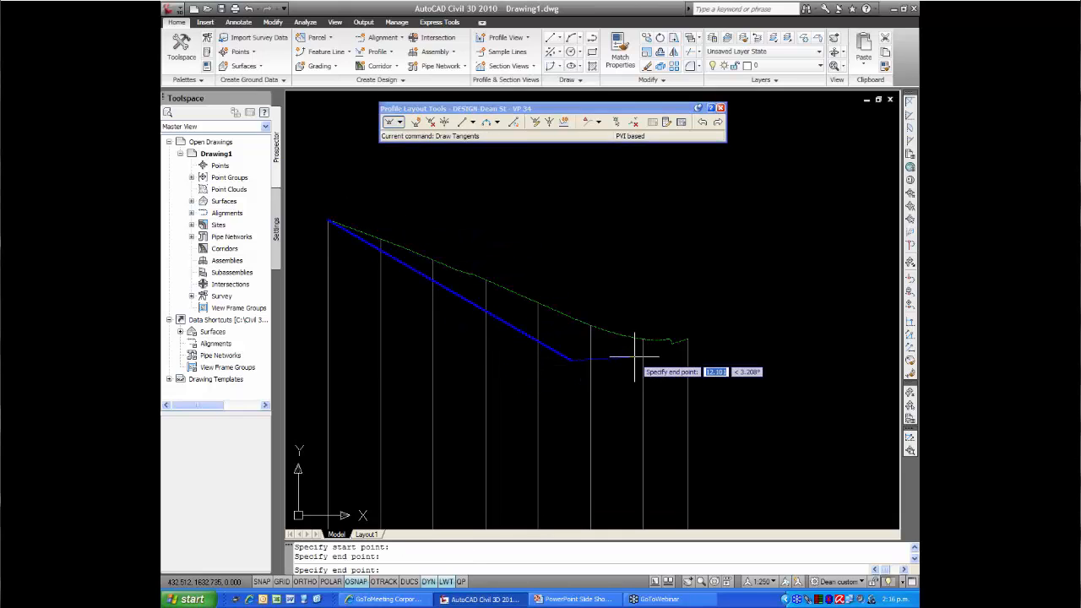
{"action": "scroll", "coordinate": [691, 342], "scroll_direction": "up", "scroll_amount": 5}
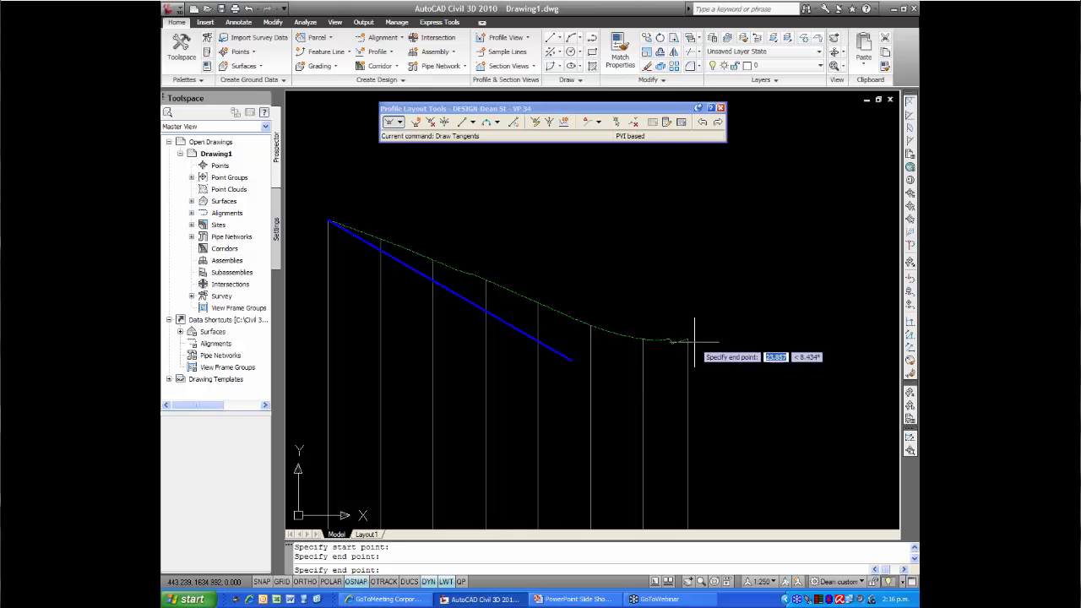
{"action": "left_click", "coordinate": [690, 322]}
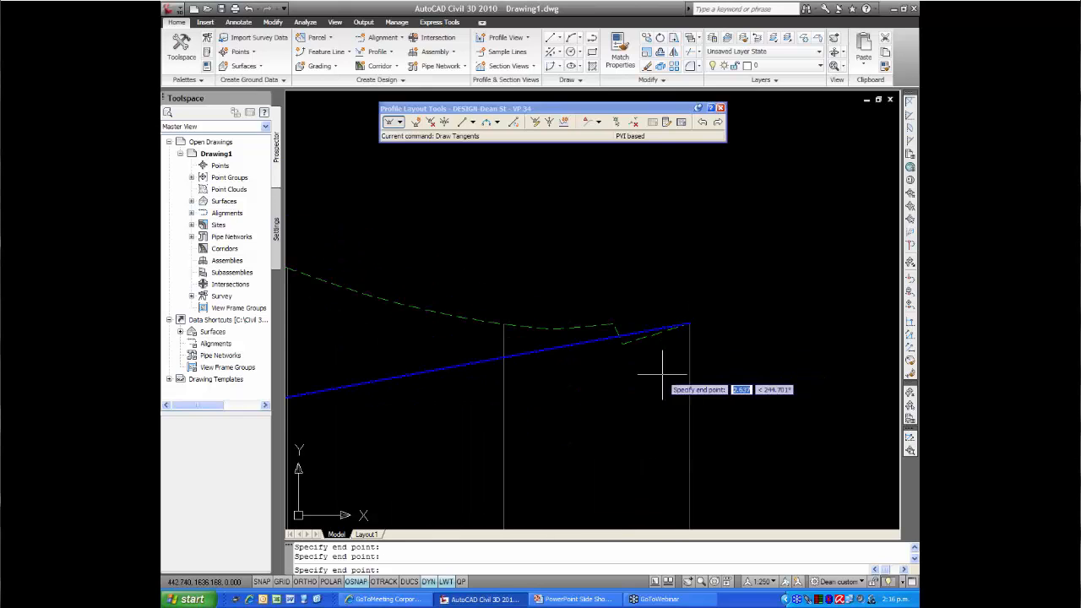
{"action": "scroll", "coordinate": [675, 376], "scroll_direction": "down", "scroll_amount": 4}
{"action": "middle_click_drag", "start_coordinate": [632, 379], "coordinate": [614, 362]}
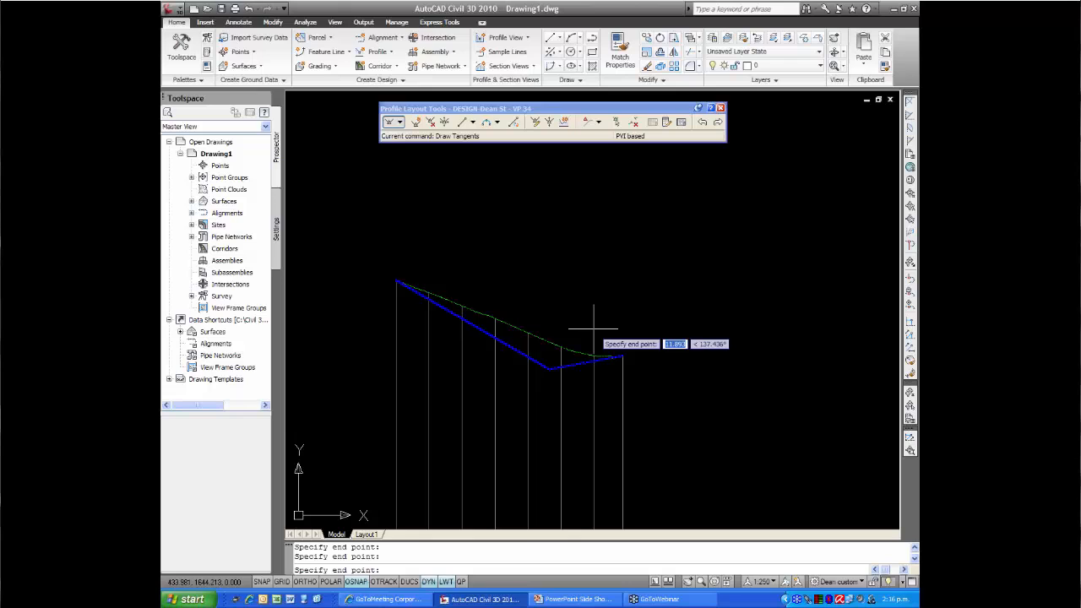
{"action": "key", "text": "Return"}
- Move the design profile's low PVI onto the existing surface at the road edge, at about chainage 65.5 m and elevation 84.68 m
{"action": "scroll", "coordinate": [603, 350], "scroll_direction": "up", "scroll_amount": 8}
{"action": "scroll", "coordinate": [568, 306], "scroll_direction": "down", "scroll_amount": 6}
{"action": "middle_click_drag", "start_coordinate": [548, 287], "coordinate": [598, 249]}
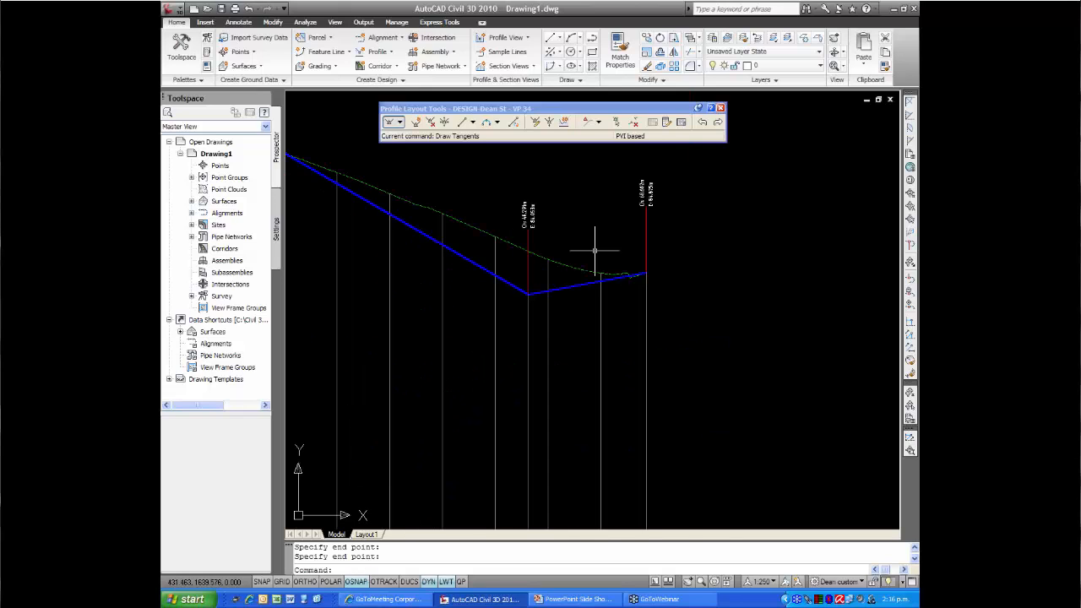
{"action": "left_click", "coordinate": [568, 287]}
{"action": "left_click", "coordinate": [527, 294]}
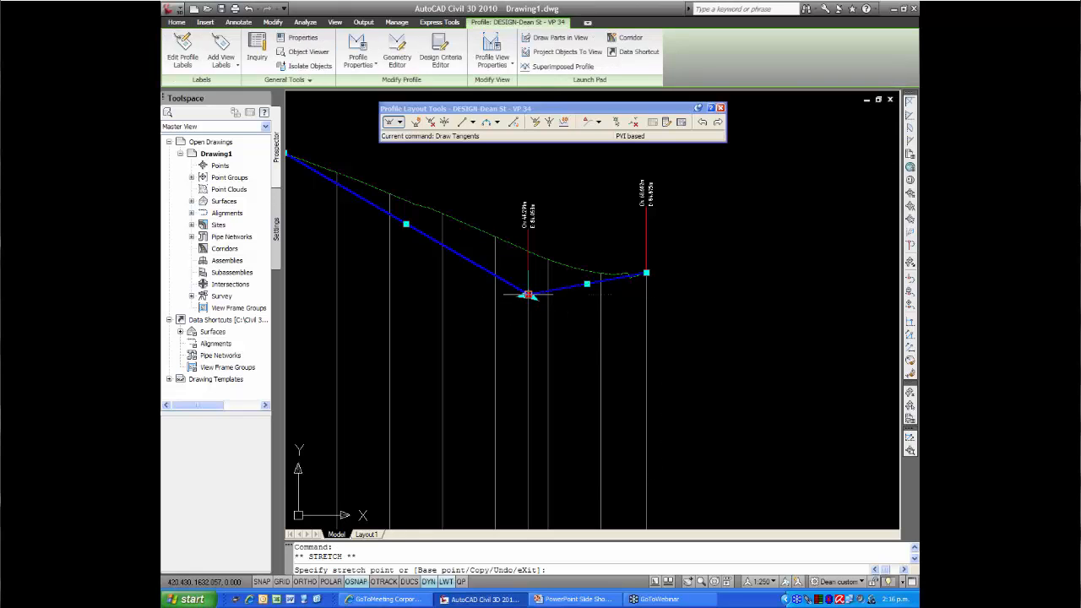
{"action": "scroll", "coordinate": [639, 275], "scroll_direction": "up", "scroll_amount": 5}
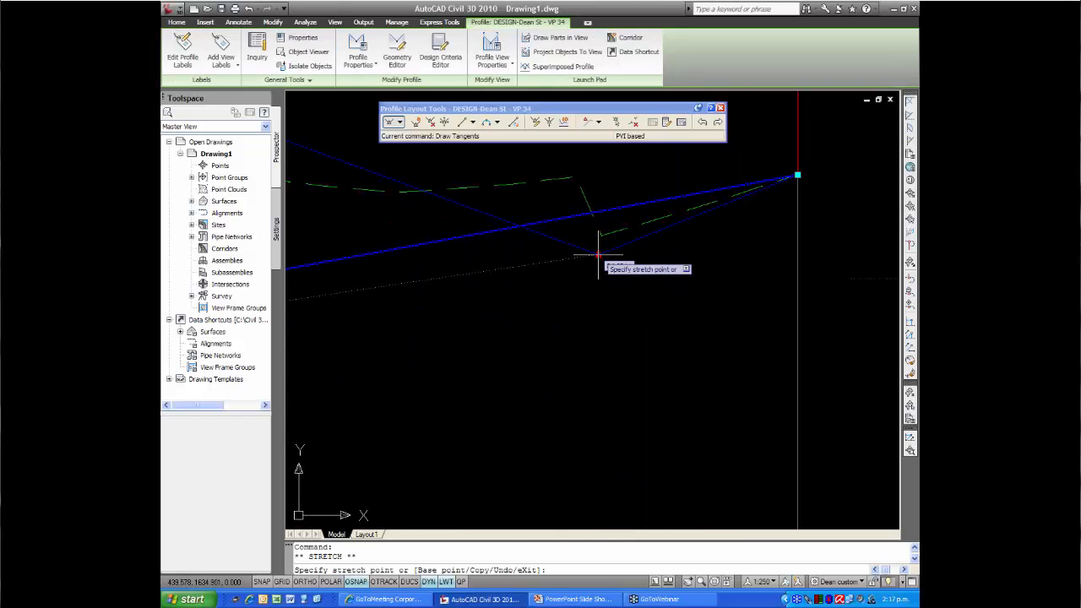
{"action": "scroll", "coordinate": [591, 257], "scroll_direction": "down", "scroll_amount": 2}
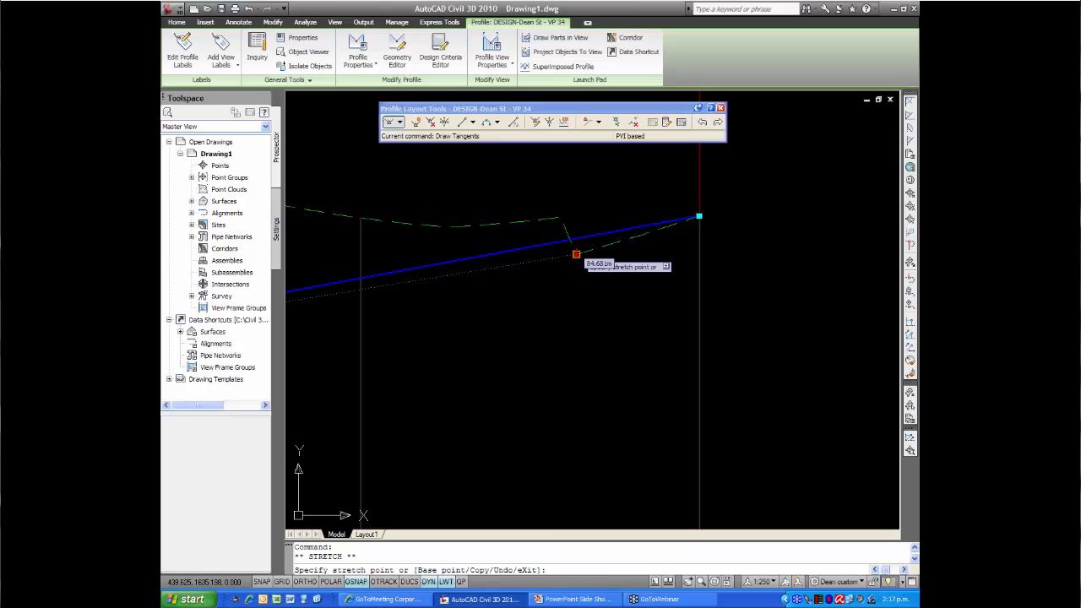
{"action": "left_click", "coordinate": [576, 253]}
{"action": "scroll", "coordinate": [564, 330], "scroll_direction": "down", "scroll_amount": 6}
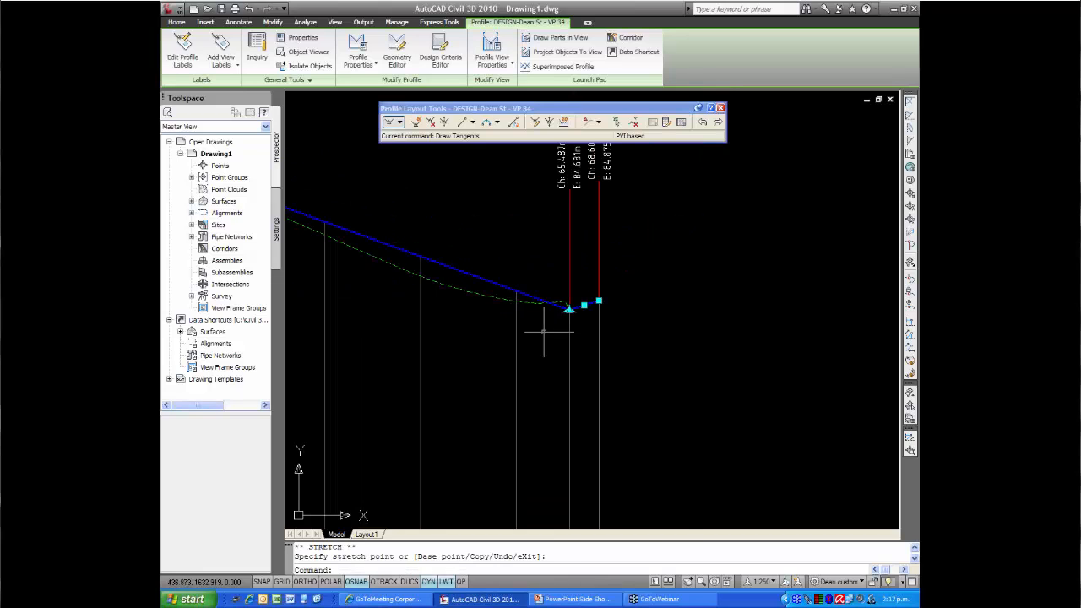
- Slide the low PVI back along the end tangent's grade to about chainage 55 m, extending the road's crossfall
{"action": "scroll", "coordinate": [569, 313], "scroll_direction": "up", "scroll_amount": 4}
{"action": "scroll", "coordinate": [579, 315], "scroll_direction": "down", "scroll_amount": 2}
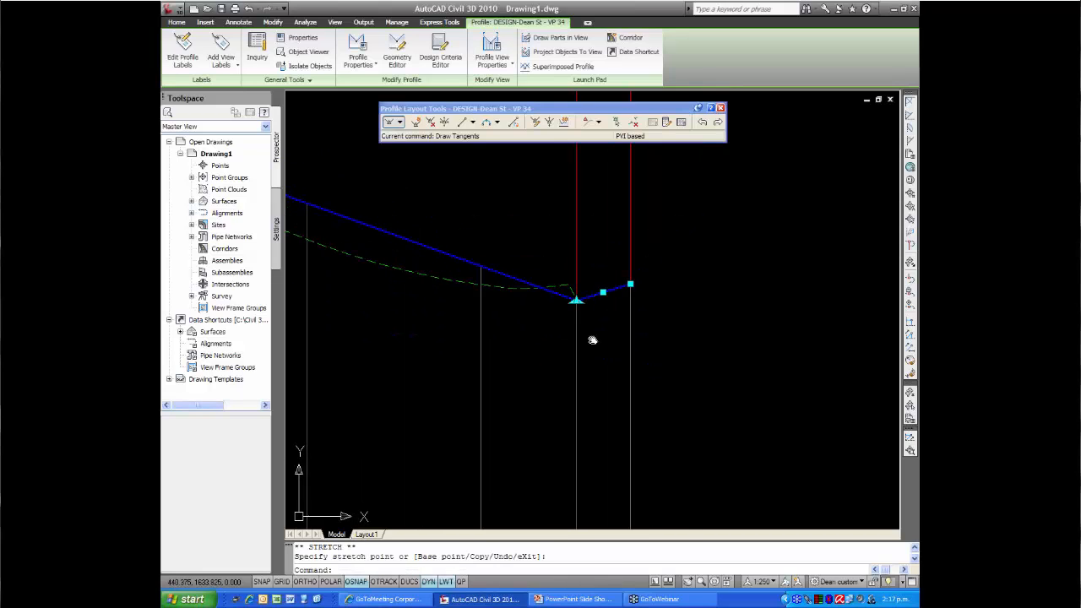
{"action": "middle_click_drag", "start_coordinate": [592, 339], "coordinate": [592, 357]}
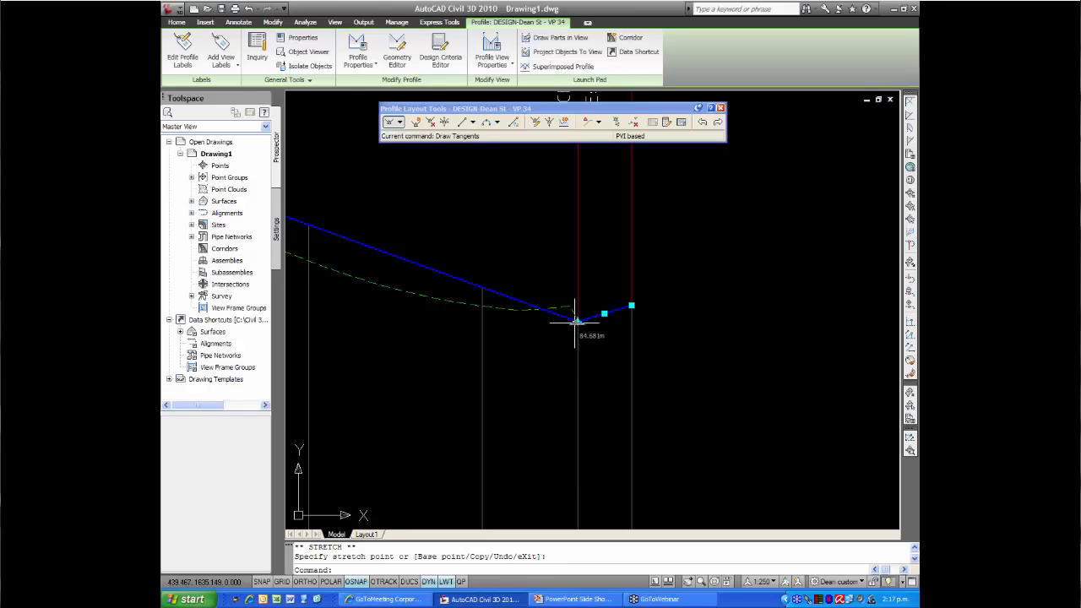
{"action": "left_click", "coordinate": [576, 321]}
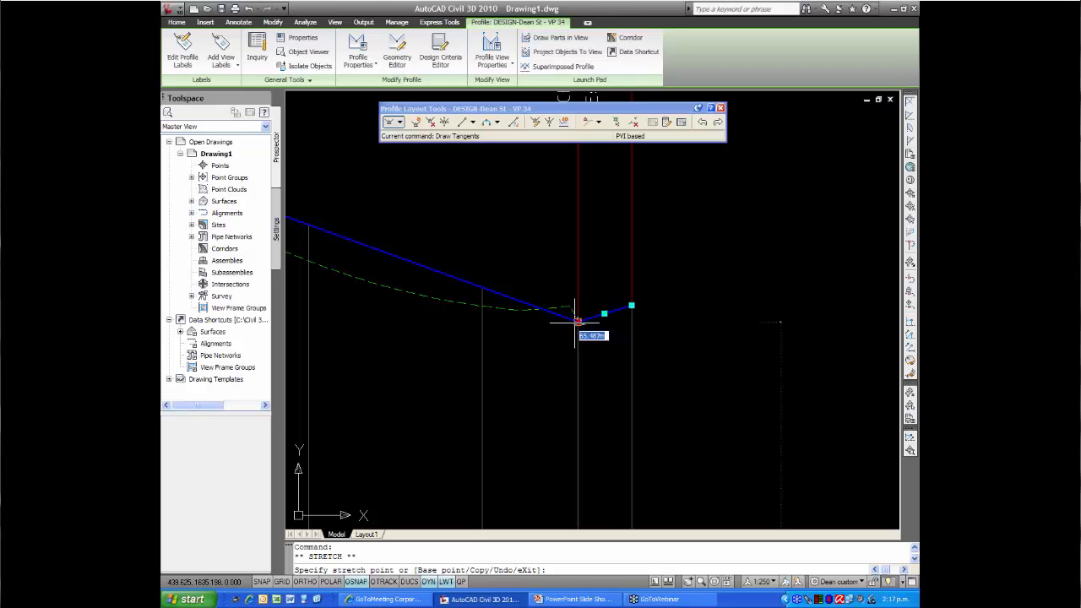
{"action": "key", "text": "Escape"}
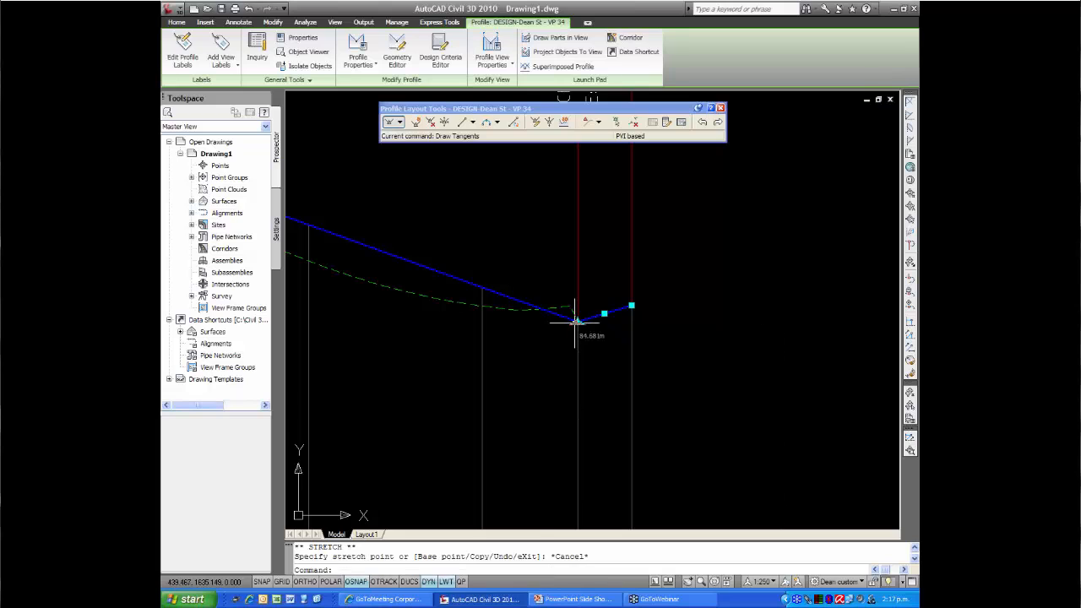
{"action": "left_click", "coordinate": [575, 320]}
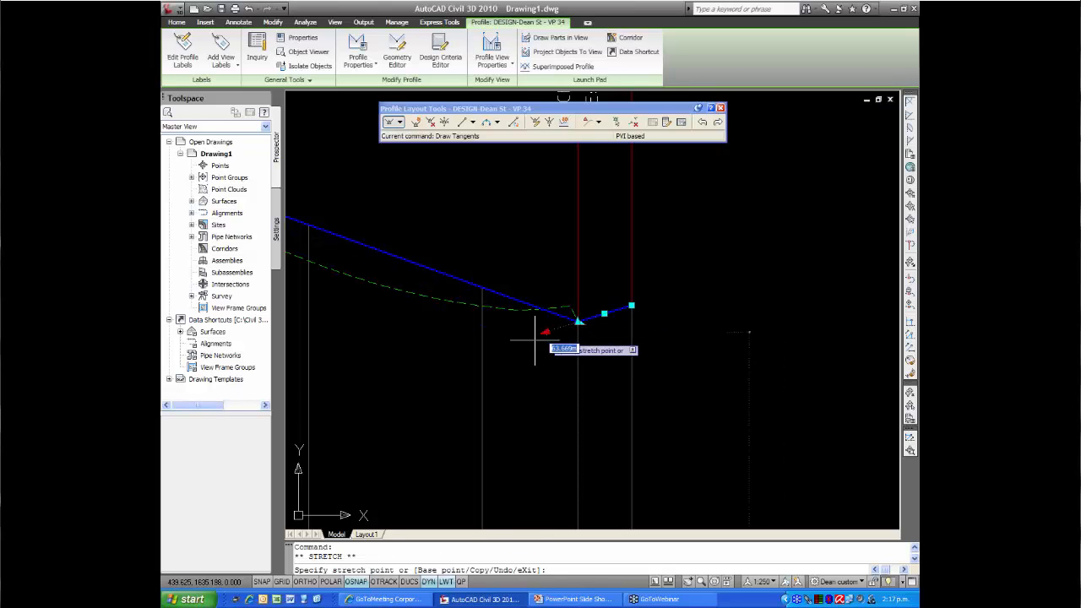
{"action": "left_click", "coordinate": [401, 377]}
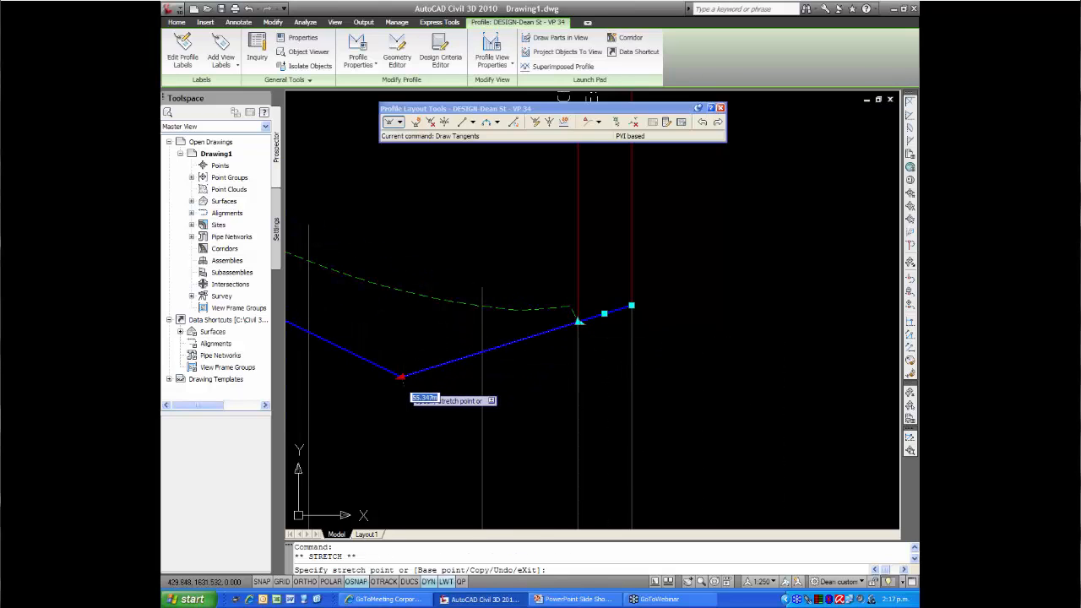
{"action": "scroll", "coordinate": [506, 393], "scroll_direction": "down", "scroll_amount": 5}
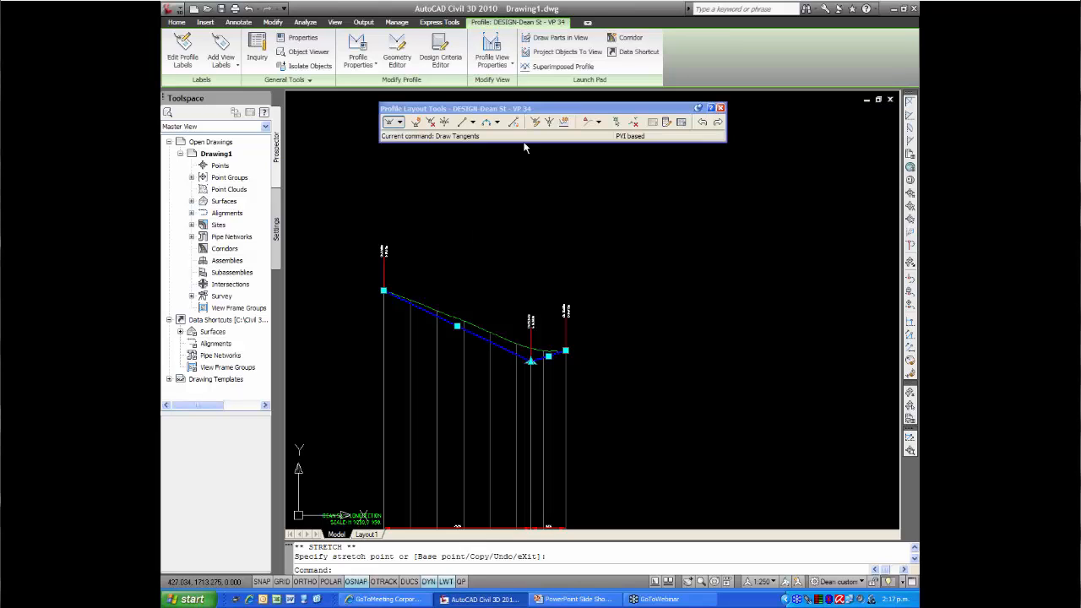
- Add a PVI-based free vertical parabola at the low PVI, defining its curve length with two picked points
{"action": "left_click", "coordinate": [497, 122]}
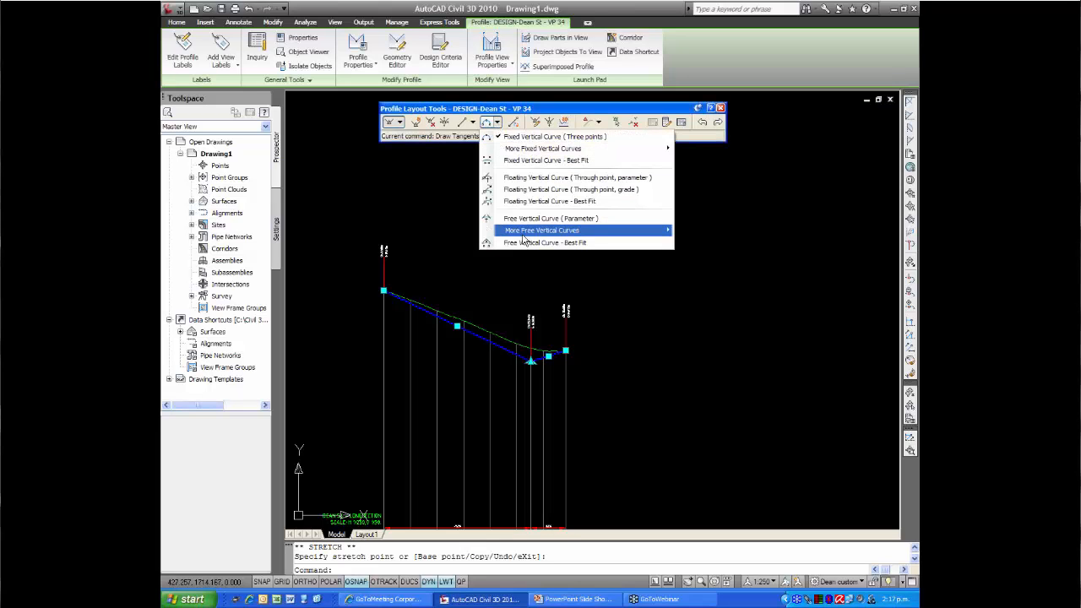
{"action": "mouse_move", "coordinate": [535, 232]}
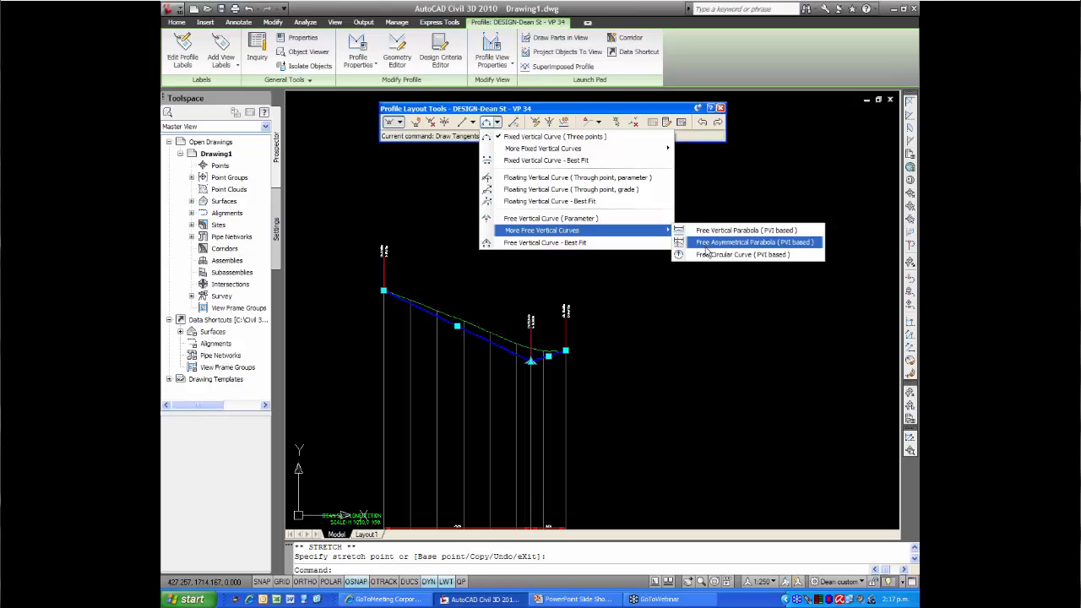
{"action": "left_click", "coordinate": [708, 230]}
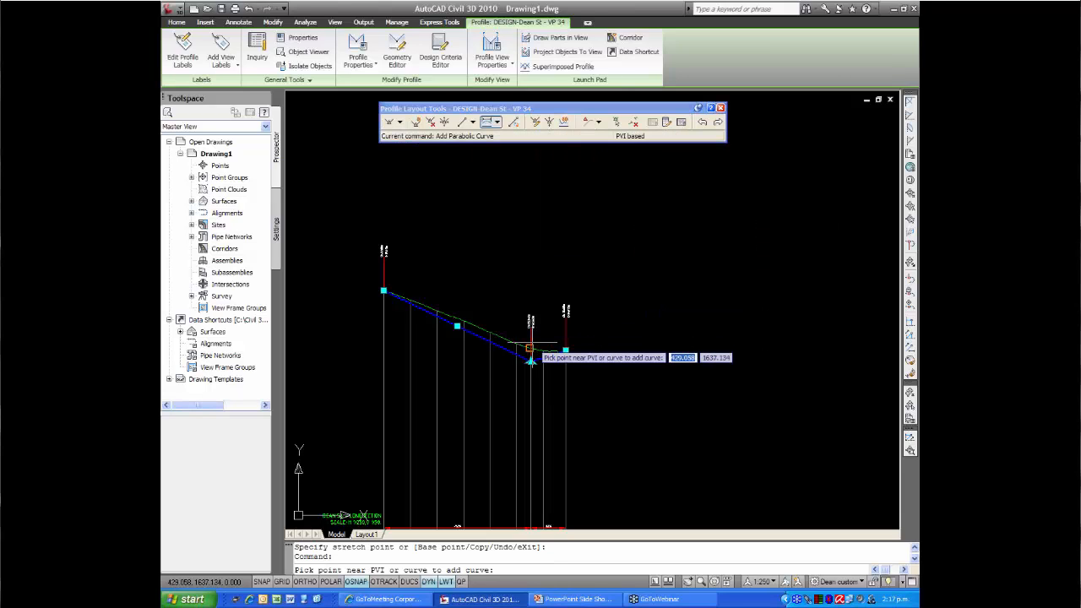
{"action": "left_click", "coordinate": [530, 359]}
{"action": "left_click", "coordinate": [476, 278]}
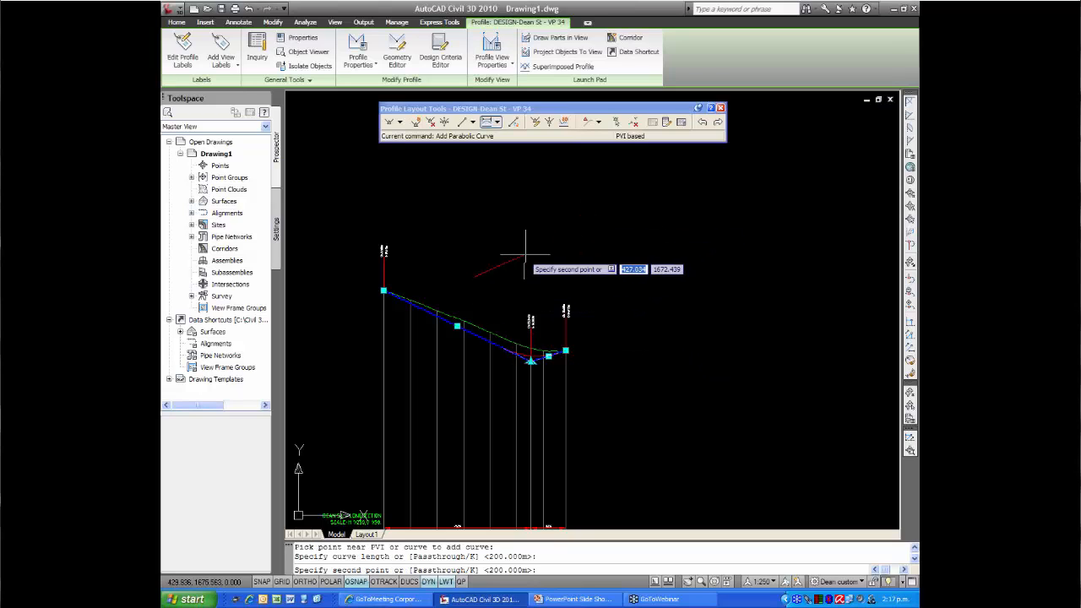
{"action": "left_click", "coordinate": [511, 253]}
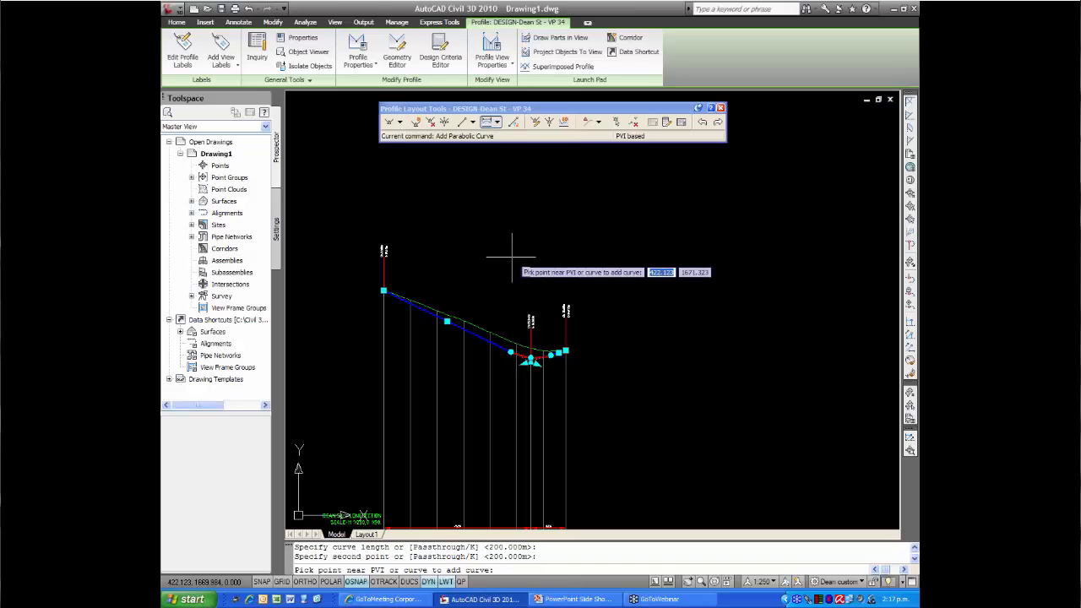
{"action": "type", "text": "z"}
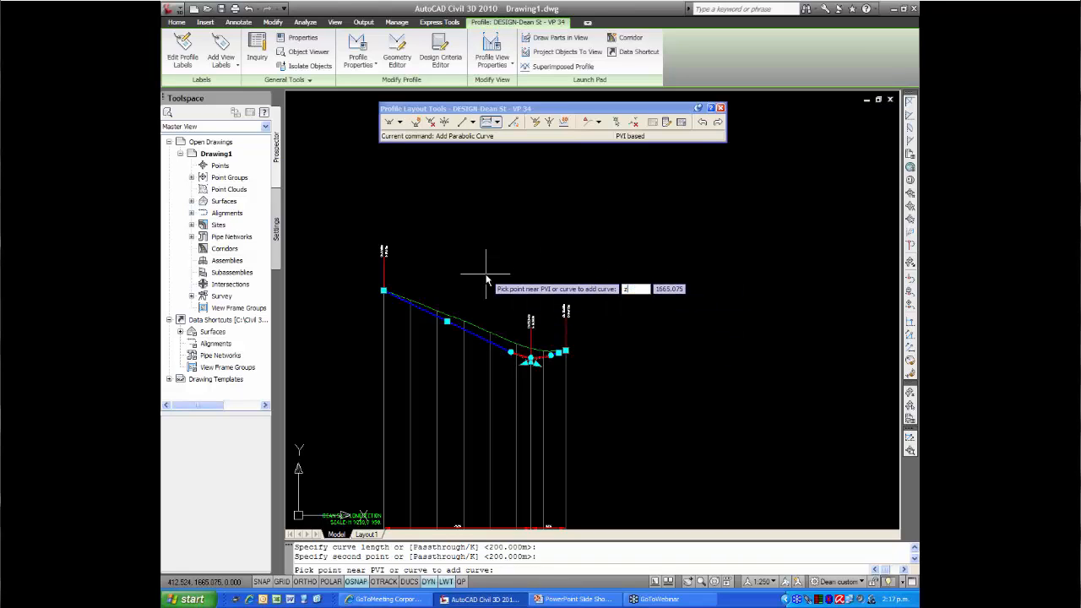
{"action": "type", "text": "w"}
{"action": "key", "text": "Return"}
{"action": "key", "text": "Escape"}
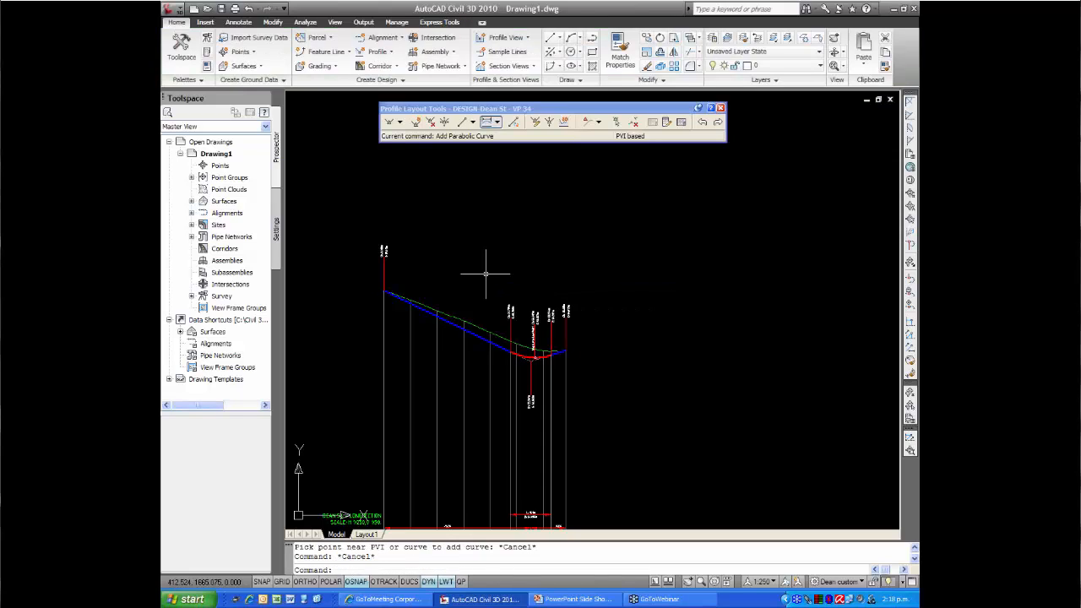
- Stretch the sag curve's end to the existing road edge on the end tangent and close the profile layout tools
{"action": "type", "text": "zw"}
{"action": "key", "text": "Return"}
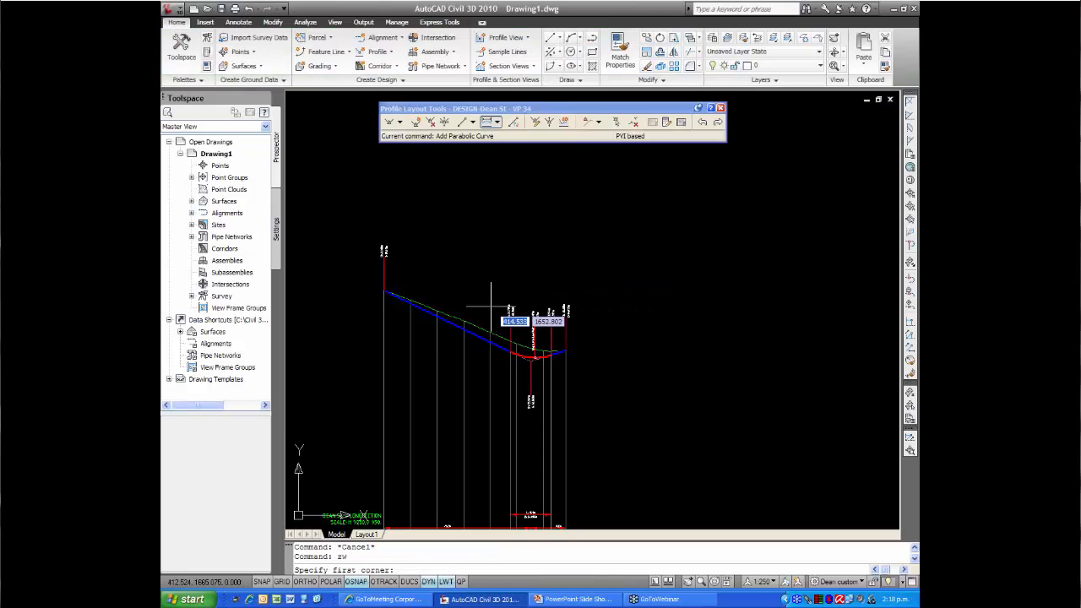
{"action": "left_click", "coordinate": [478, 307]}
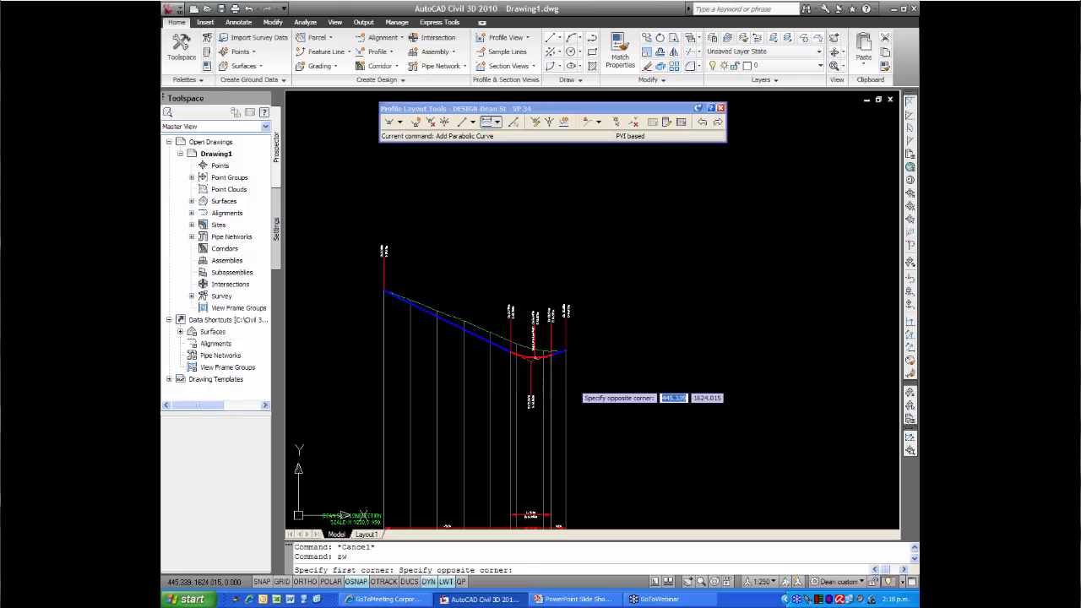
{"action": "left_click", "coordinate": [574, 391]}
{"action": "mouse_move", "coordinate": [598, 360]}
{"action": "middle_mouse_down"}
{"action": "mouse_move", "coordinate": [531, 345]}
{"action": "mouse_move", "coordinate": [470, 353]}
{"action": "middle_mouse_up"}
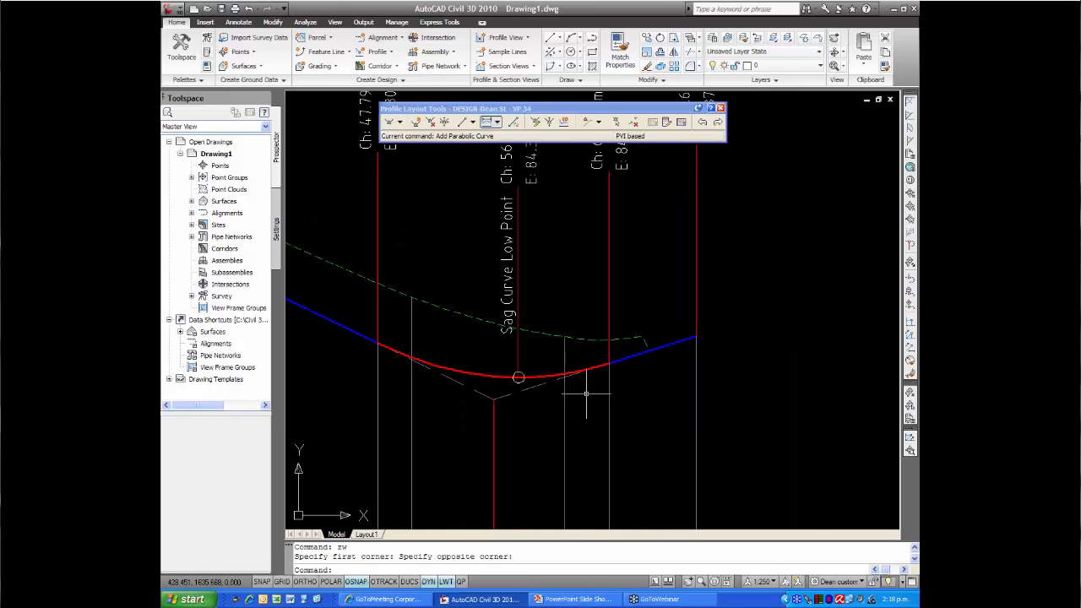
{"action": "left_click", "coordinate": [608, 364]}
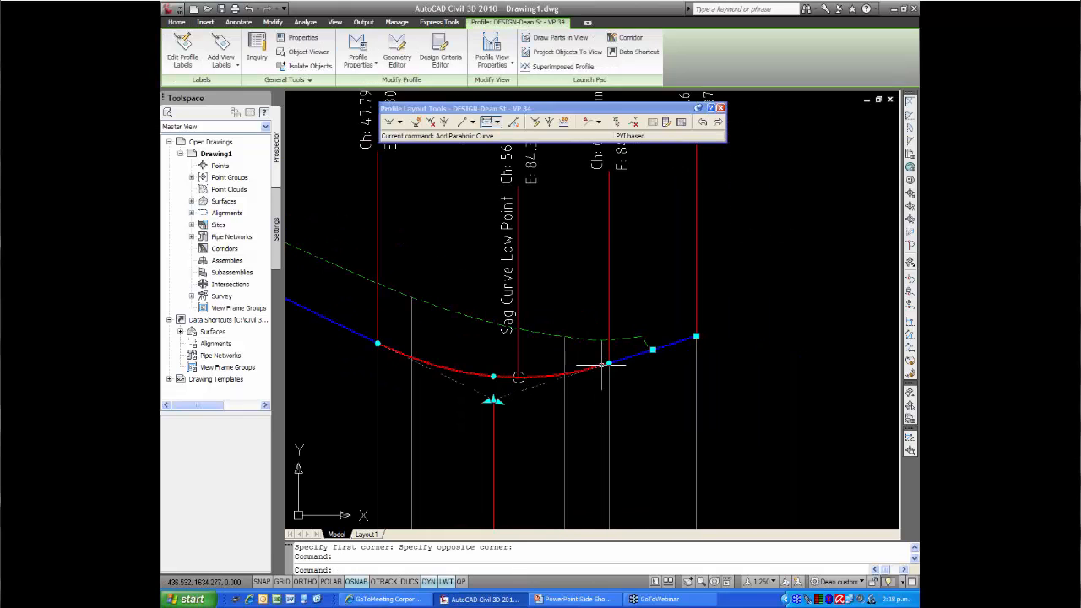
{"action": "left_click", "coordinate": [652, 349]}
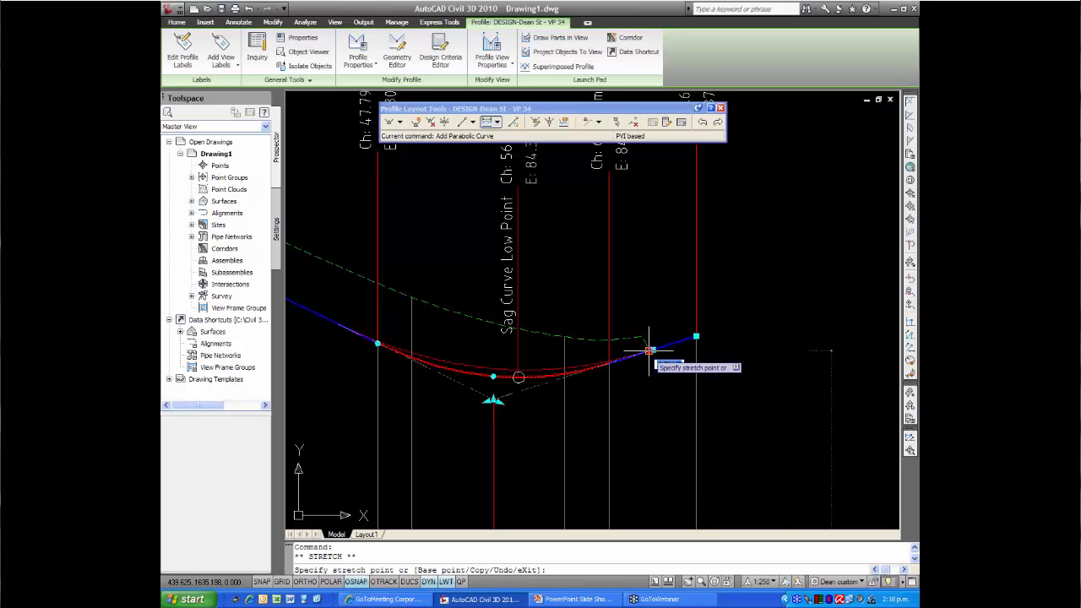
{"action": "left_click", "coordinate": [649, 352]}
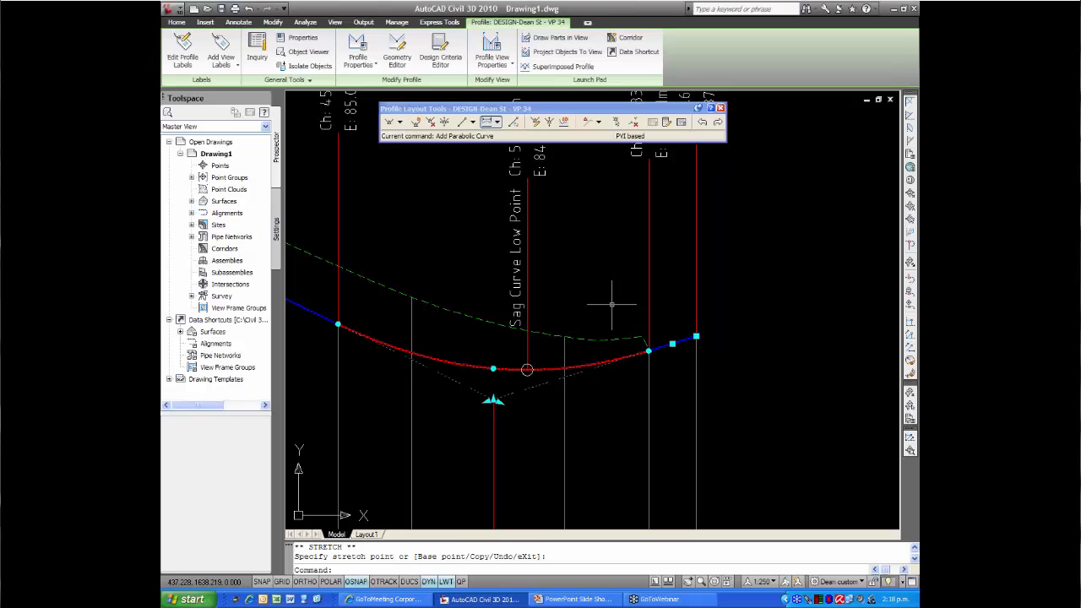
{"action": "key", "text": "Escape"}
{"action": "scroll", "coordinate": [566, 289], "scroll_direction": "down", "scroll_amount": 5}
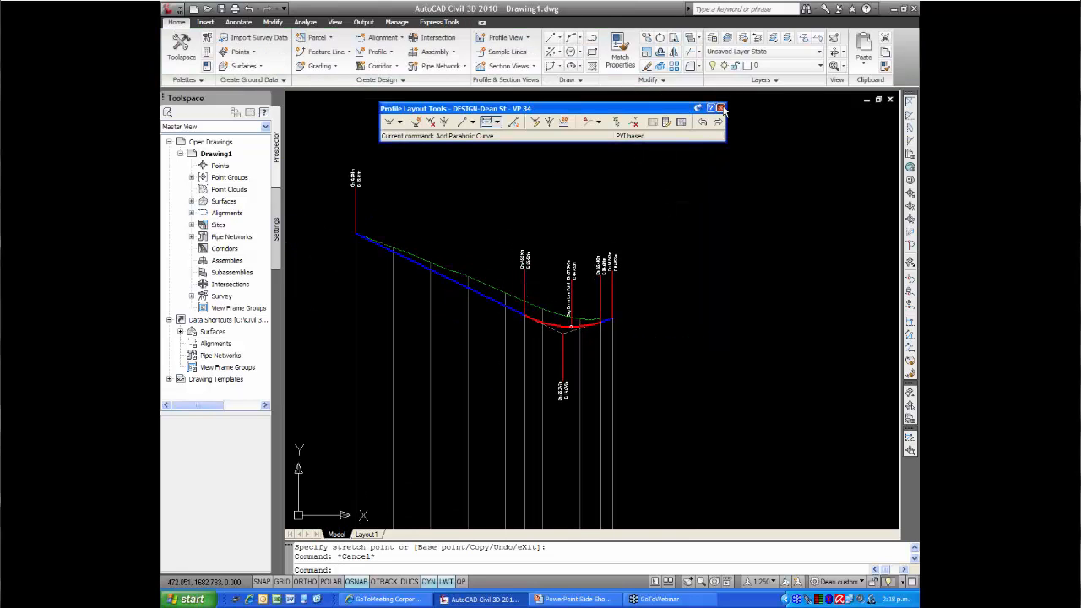
{"action": "left_click", "coordinate": [720, 108]}
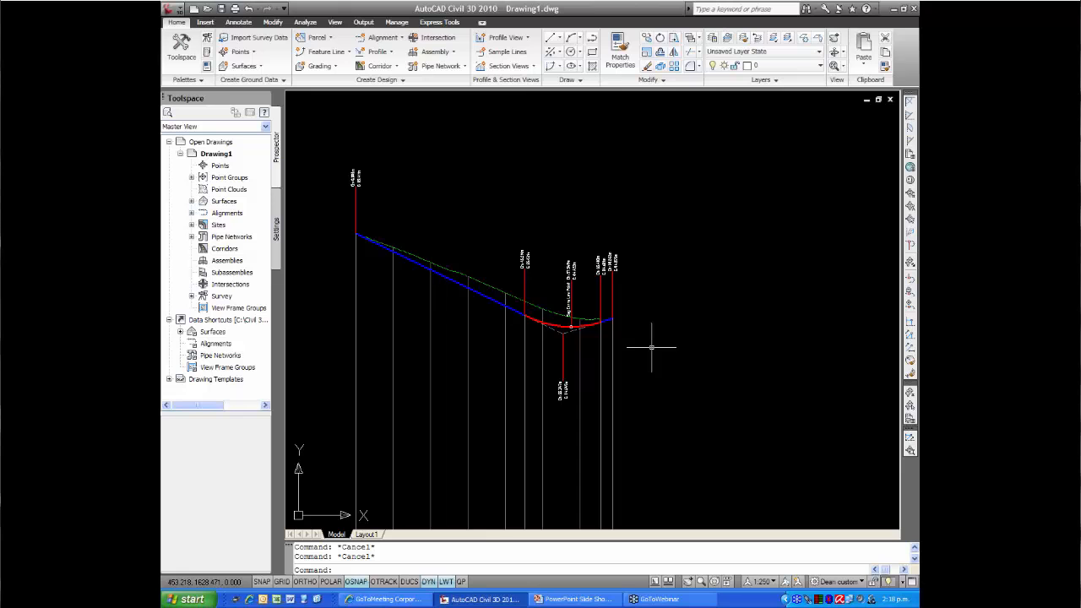
- Create a centreline alignment by layout named LEB, with the Design Style LWT style and 20m Chainage label set
{"action": "scroll", "coordinate": [651, 346], "scroll_direction": "down", "scroll_amount": 5}
{"action": "middle_click_drag", "start_coordinate": [523, 374], "coordinate": [512, 222]}
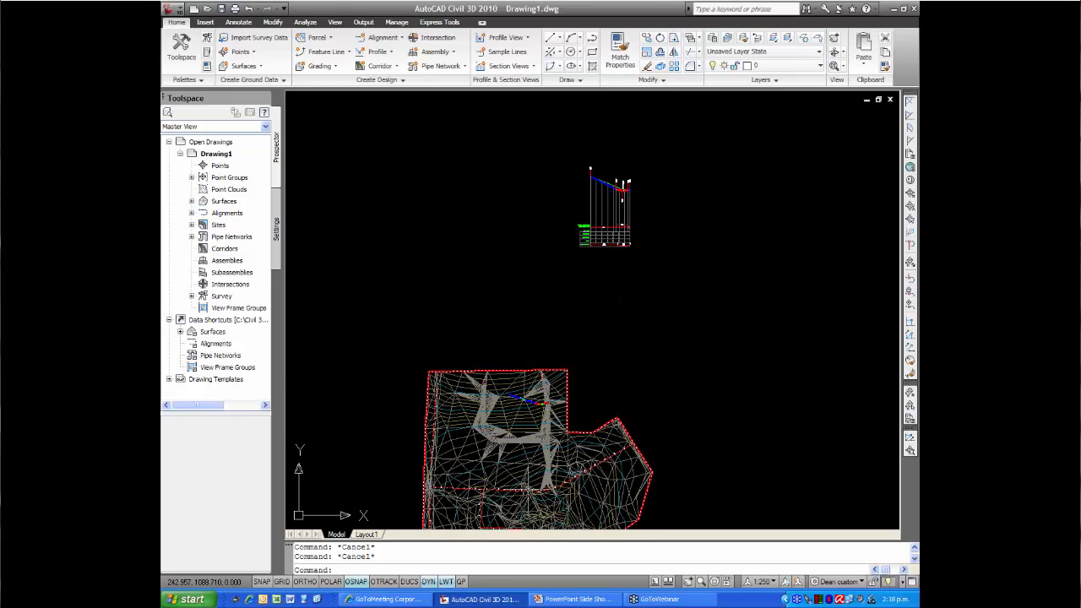
{"action": "scroll", "coordinate": [532, 414], "scroll_direction": "up", "scroll_amount": 10}
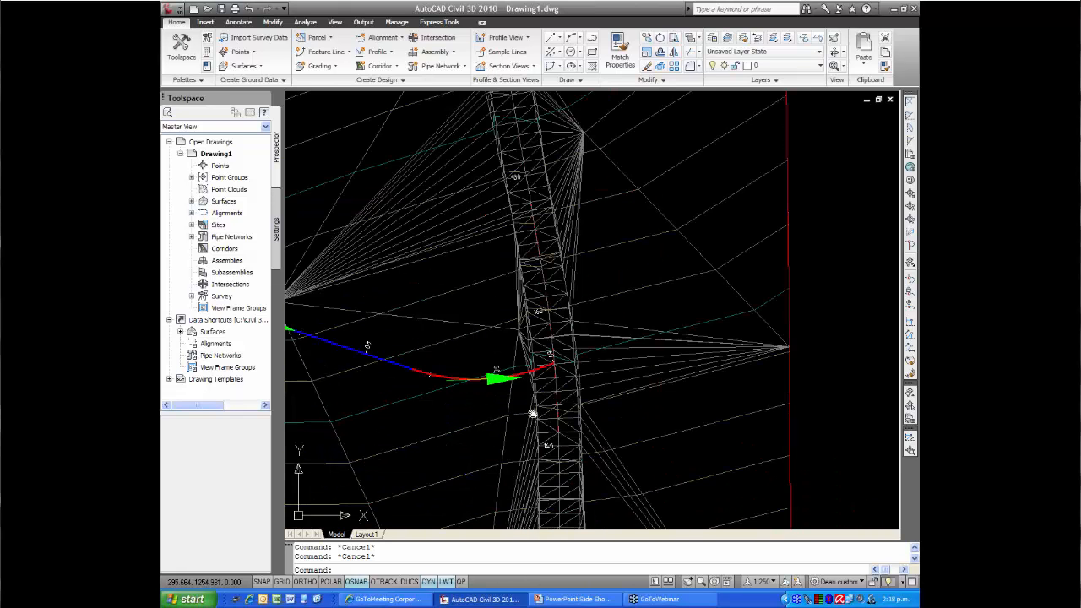
{"action": "middle_click_drag", "start_coordinate": [533, 414], "coordinate": [504, 339]}
{"action": "scroll", "coordinate": [504, 339], "scroll_direction": "up", "scroll_amount": 2}
{"action": "scroll", "coordinate": [504, 339], "scroll_direction": "down", "scroll_amount": 8}
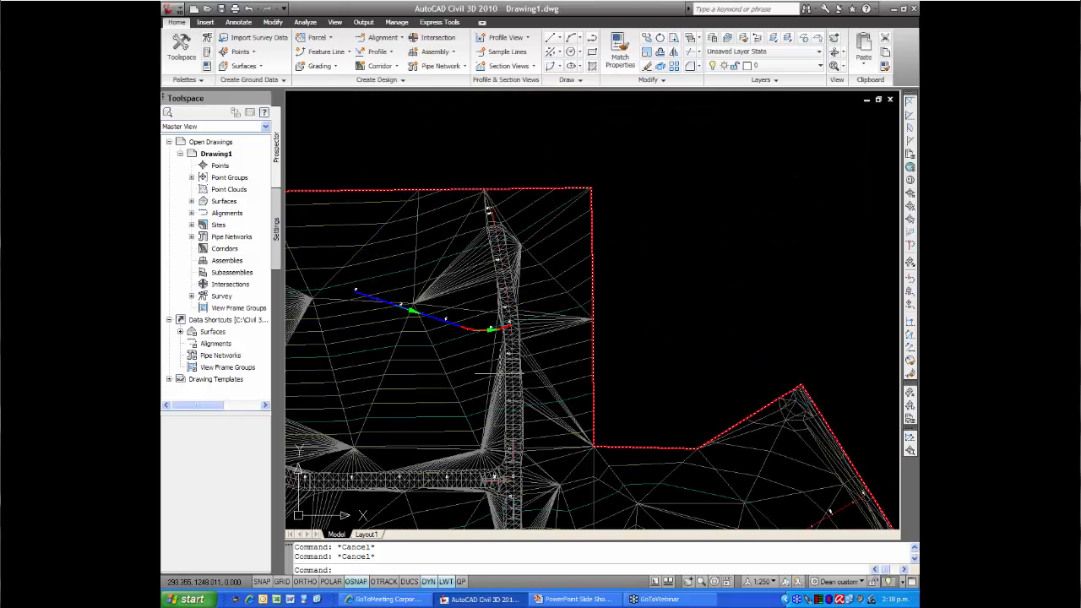
{"action": "scroll", "coordinate": [498, 373], "scroll_direction": "up", "scroll_amount": 5}
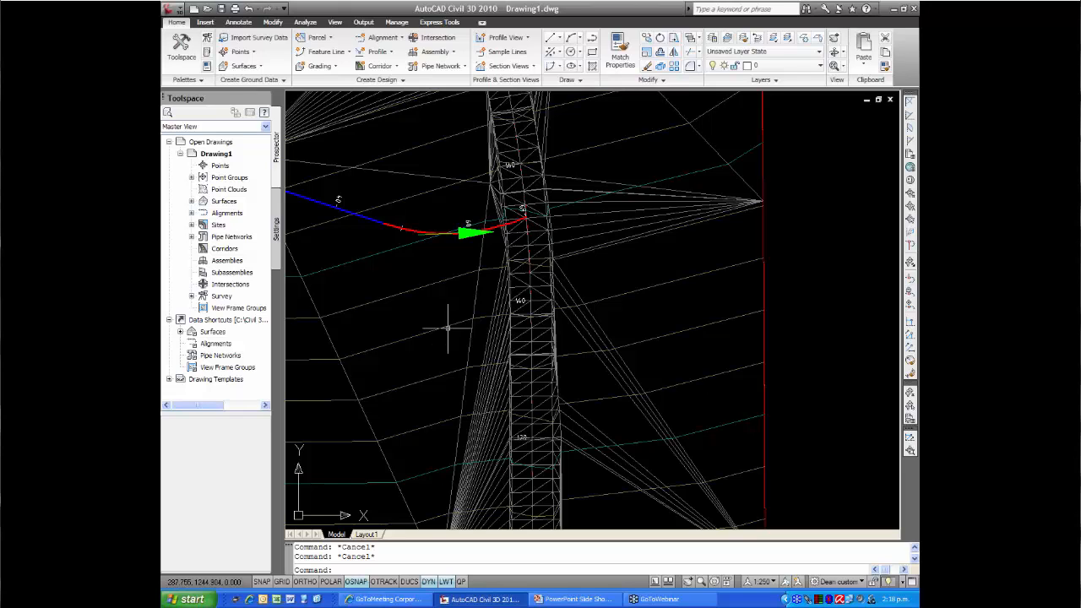
{"action": "left_click", "coordinate": [387, 39]}
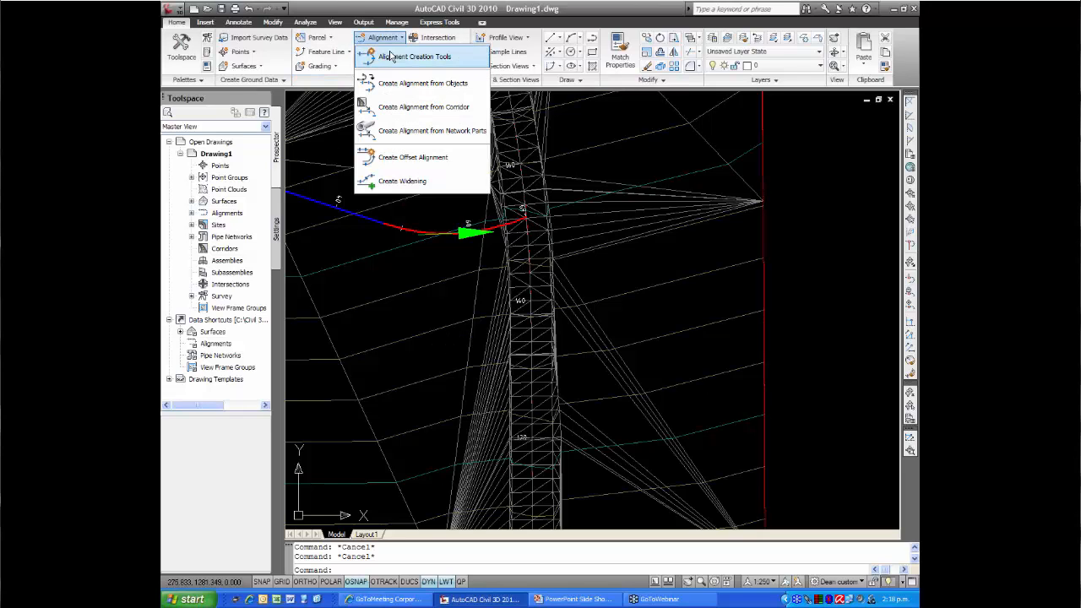
{"action": "left_click", "coordinate": [393, 56]}
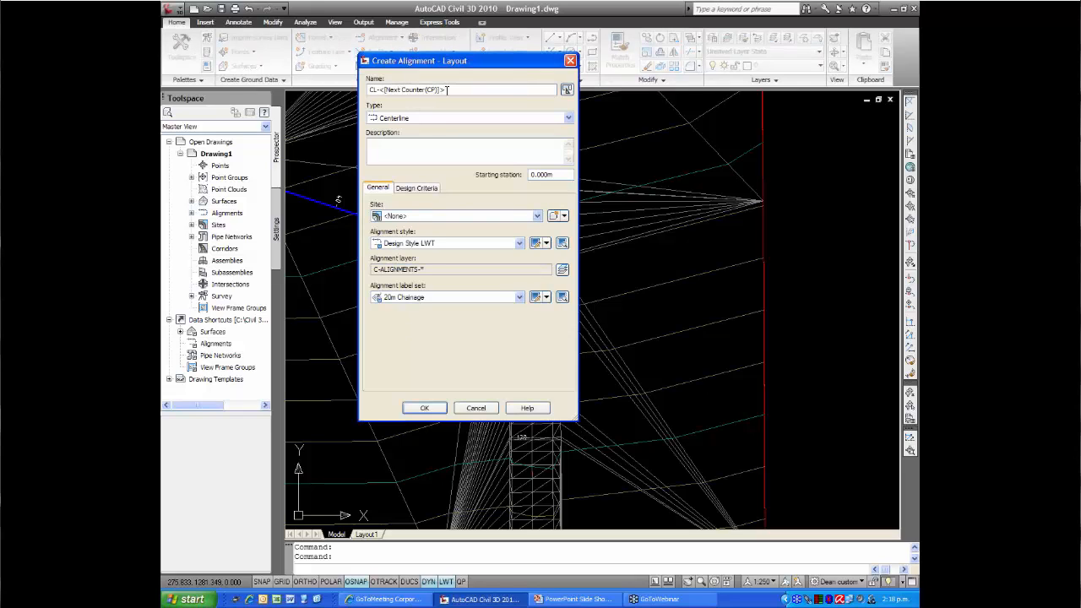
{"action": "left_click_drag", "start_coordinate": [445, 90], "coordinate": [368, 93]}
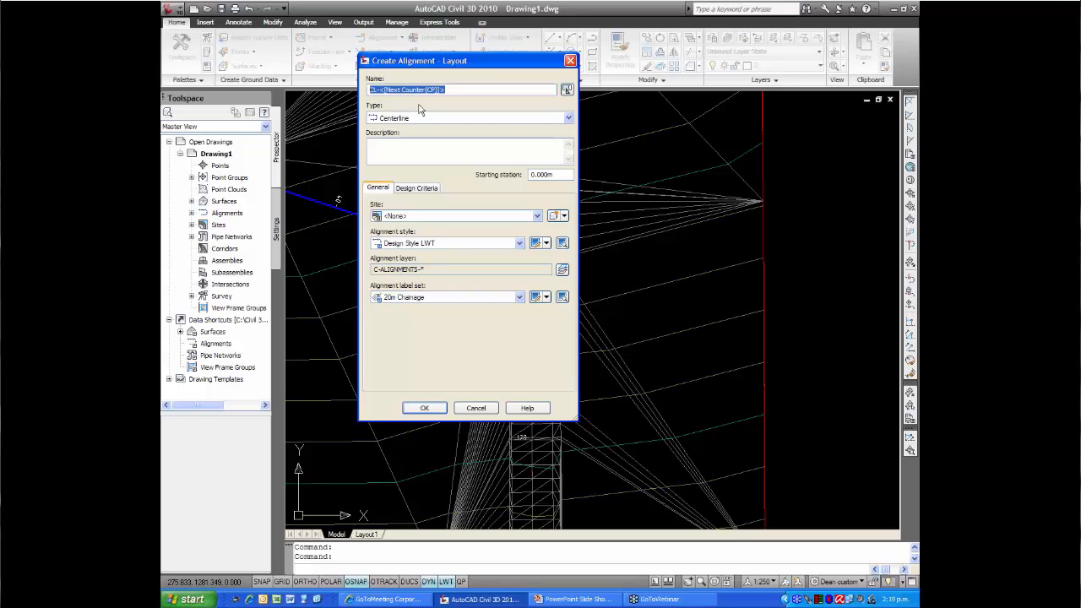
{"action": "type", "text": "LEB"}
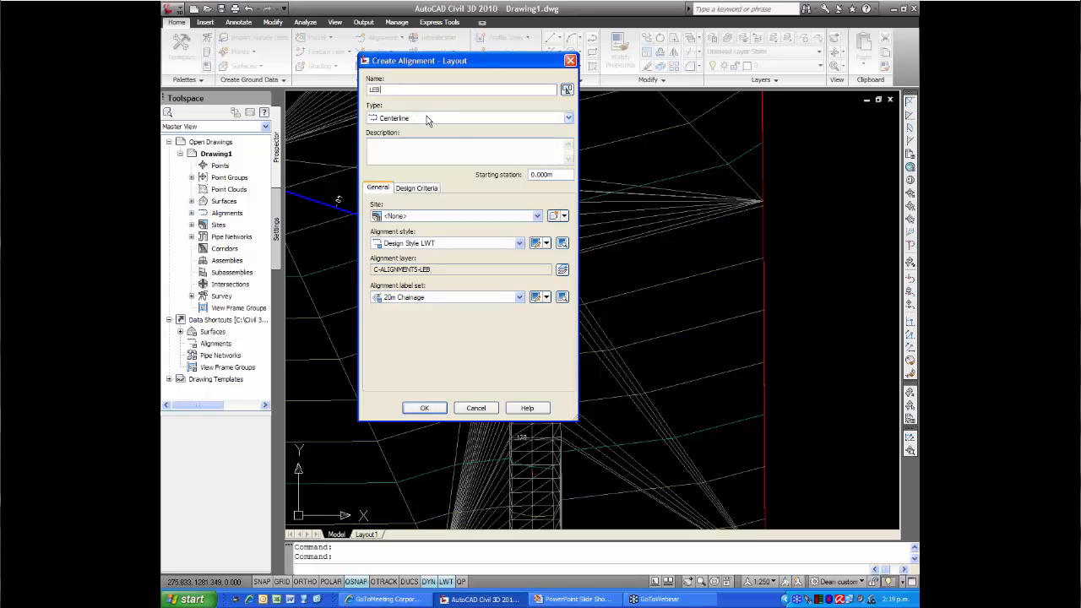
{"action": "left_click", "coordinate": [424, 409]}
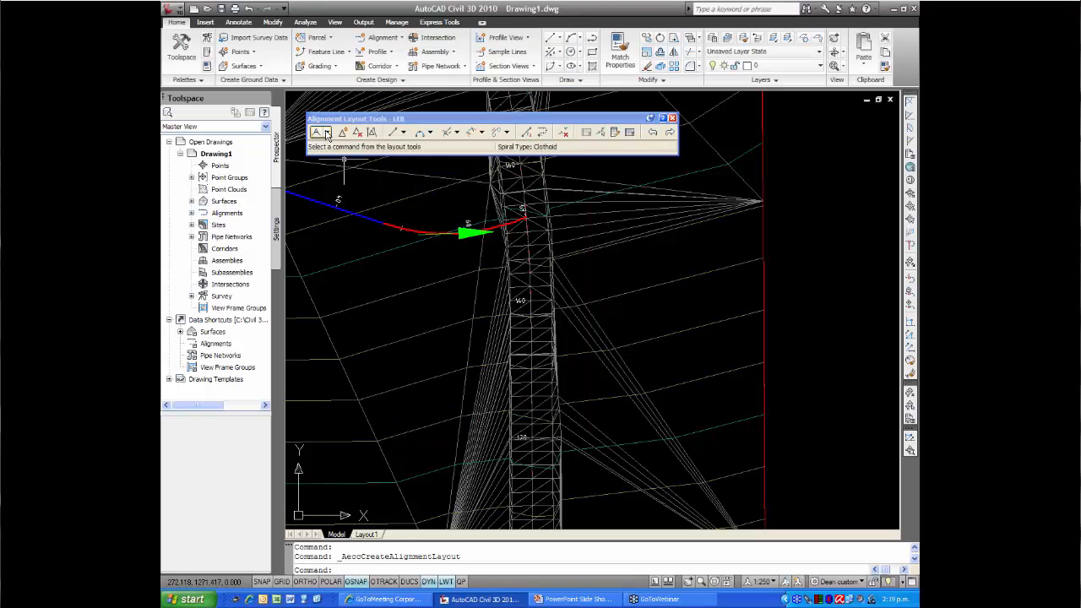
- With object snap off, draw LEB's first tangent without curves along the existing road's western edge, starting just before road chainage 120
{"action": "left_click", "coordinate": [327, 134]}
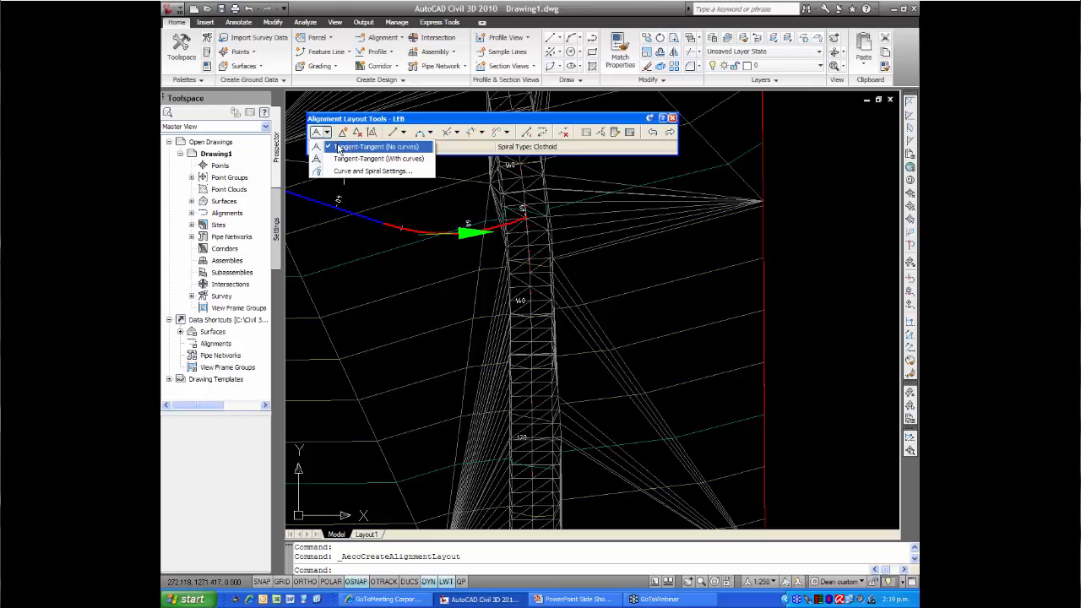
{"action": "left_click", "coordinate": [341, 147]}
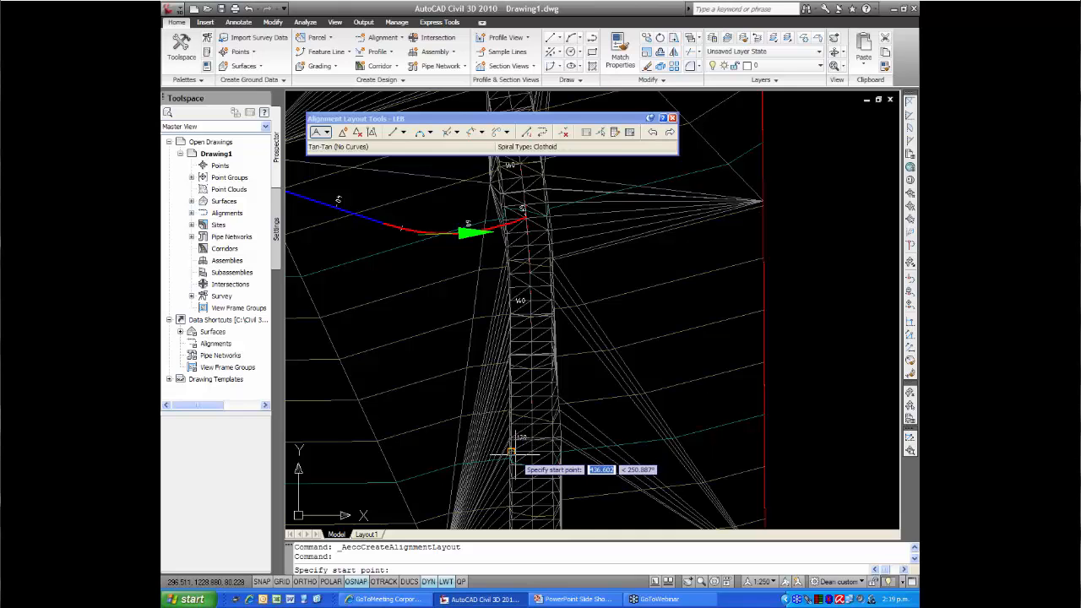
{"action": "scroll", "coordinate": [512, 463], "scroll_direction": "up", "scroll_amount": 1}
{"action": "scroll", "coordinate": [512, 464], "scroll_direction": "up", "scroll_amount": 2}
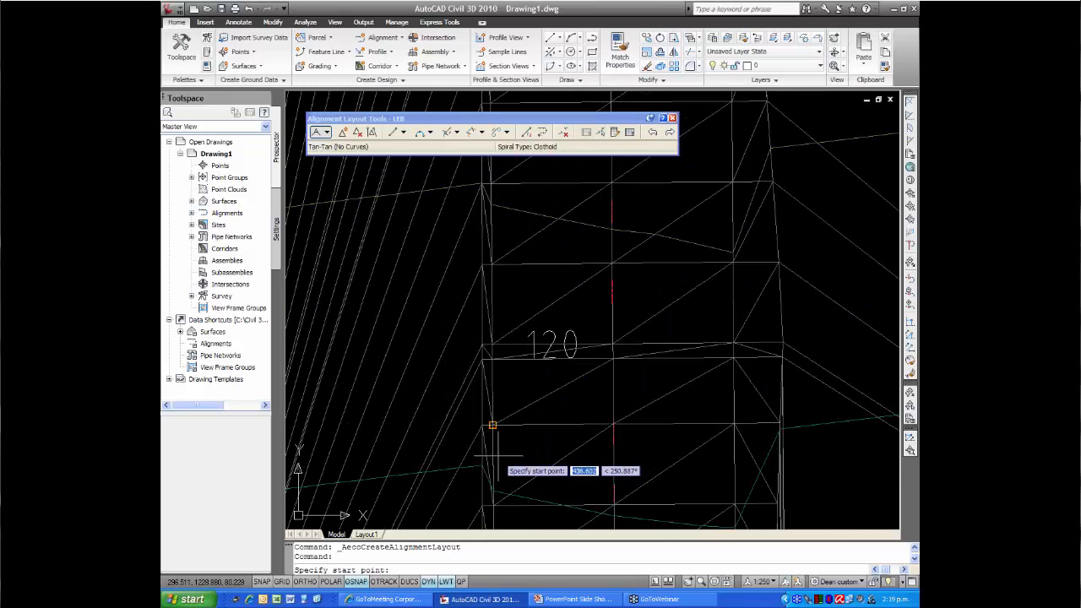
{"action": "key", "text": "F3"}
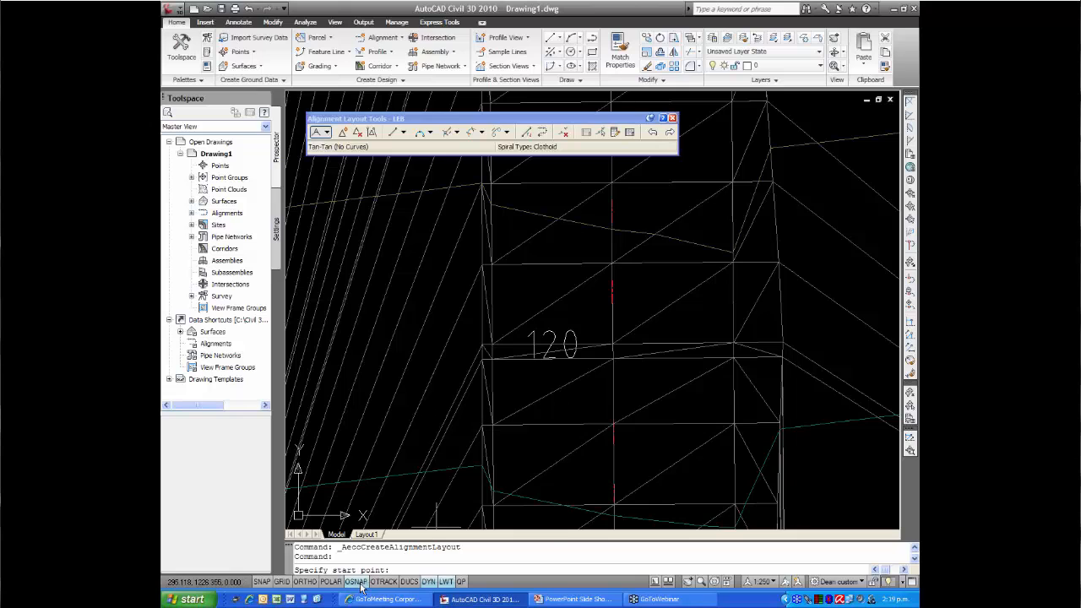
{"action": "left_click", "coordinate": [495, 392]}
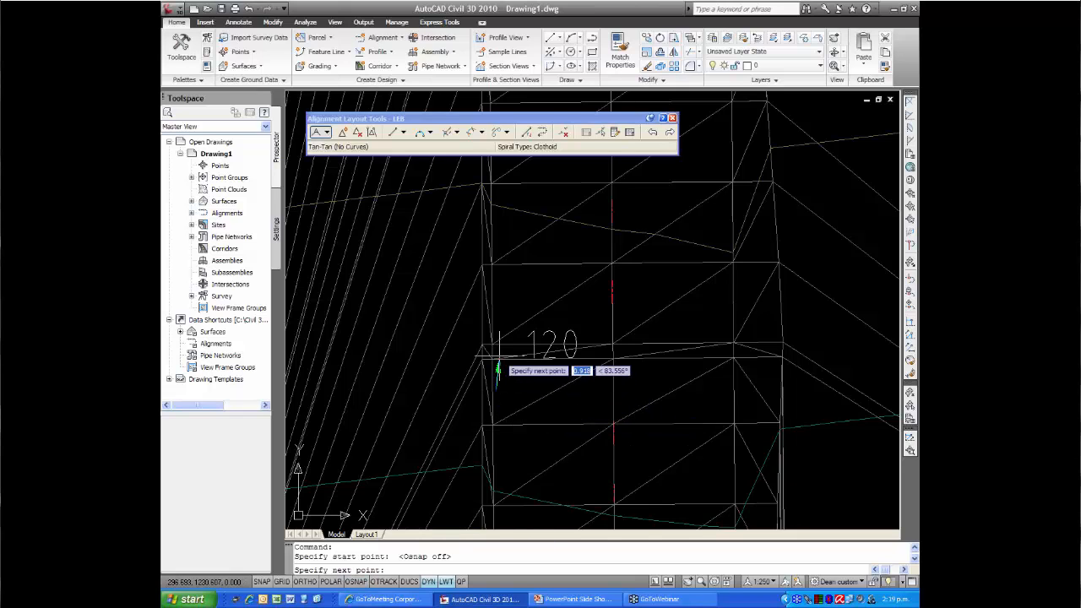
{"action": "scroll", "coordinate": [497, 361], "scroll_direction": "down", "scroll_amount": 5}
{"action": "scroll", "coordinate": [497, 345], "scroll_direction": "up", "scroll_amount": 4}
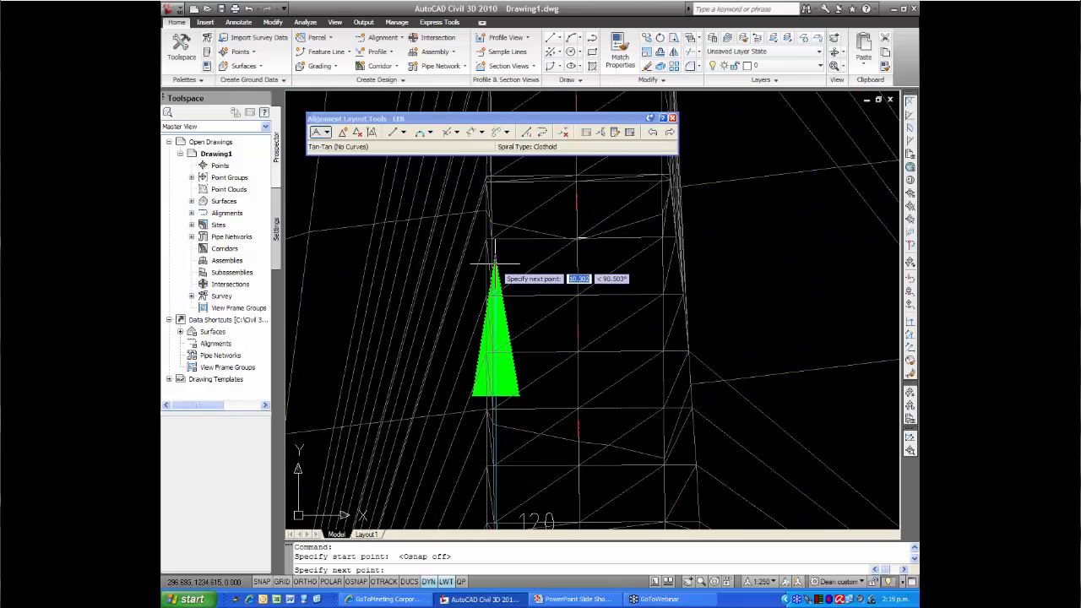
{"action": "scroll", "coordinate": [489, 253], "scroll_direction": "down", "scroll_amount": 4}
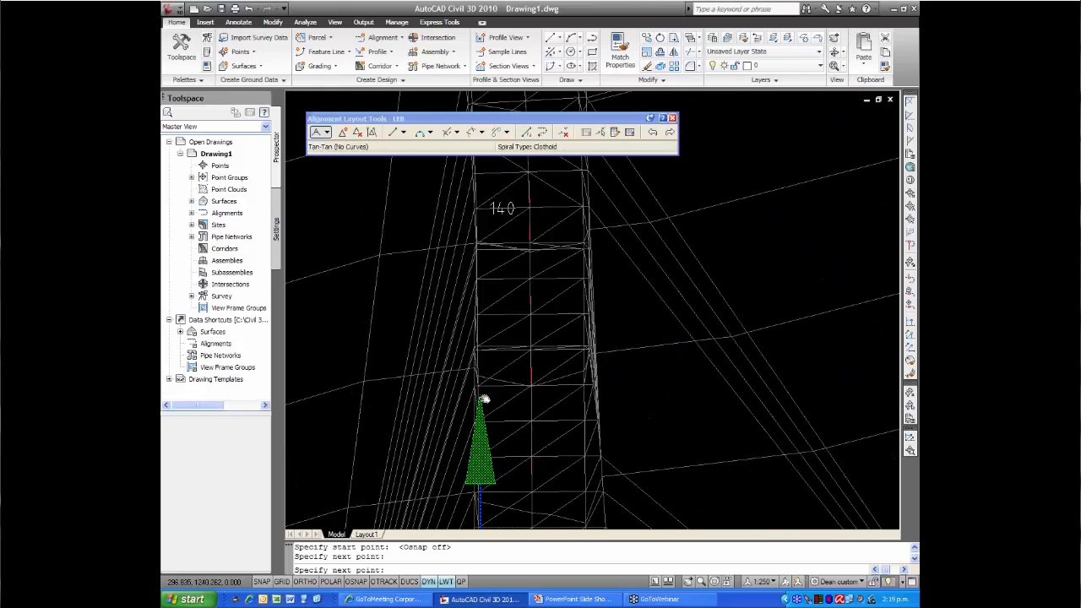
- Continue the LEB tangents along the western road edge, past road chainage 140 to the Dean St junction
{"action": "scroll", "coordinate": [483, 246], "scroll_direction": "down", "scroll_amount": 2}
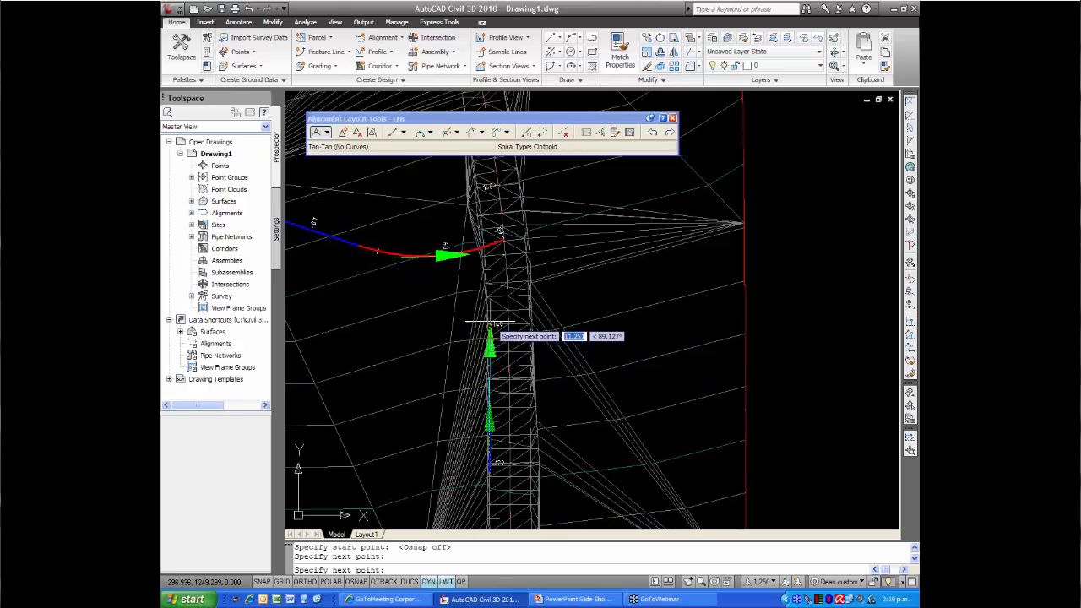
{"action": "scroll", "coordinate": [480, 279], "scroll_direction": "up", "scroll_amount": 5}
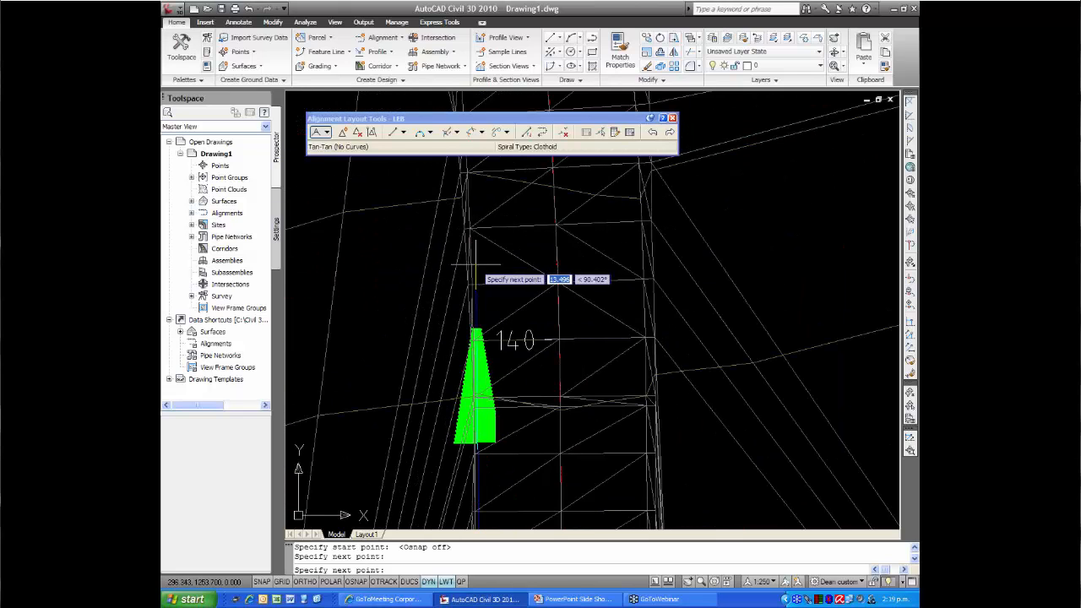
{"action": "scroll", "coordinate": [479, 264], "scroll_direction": "down", "scroll_amount": 1}
{"action": "scroll", "coordinate": [479, 264], "scroll_direction": "down", "scroll_amount": 3}
{"action": "middle_click_drag", "start_coordinate": [479, 265], "coordinate": [492, 431]}
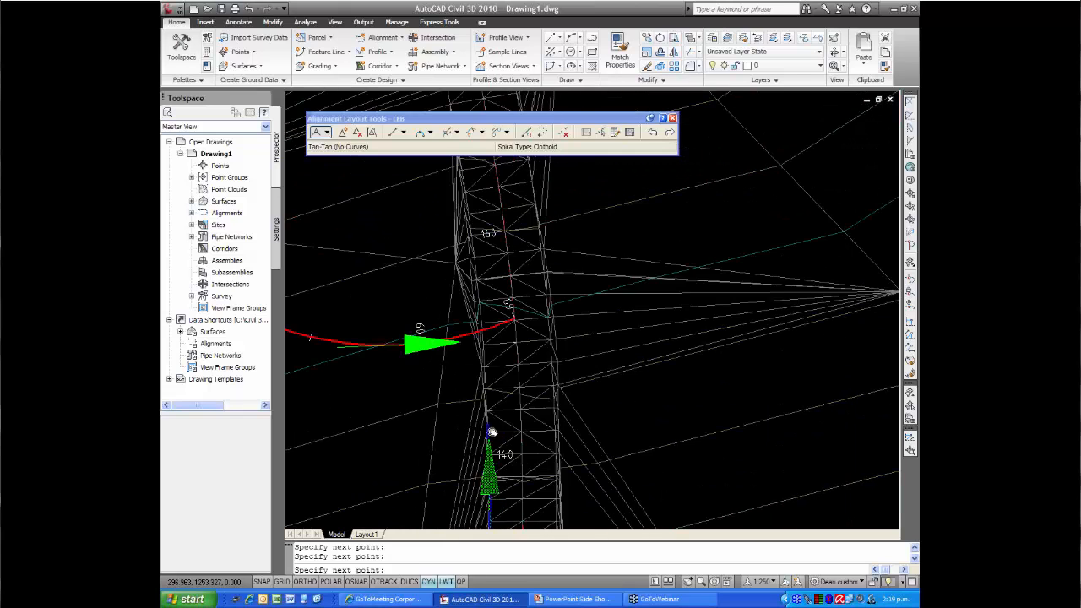
{"action": "scroll", "coordinate": [483, 331], "scroll_direction": "up", "scroll_amount": 7}
{"action": "mouse_move", "coordinate": [467, 277]}
{"action": "middle_mouse_down"}
{"action": "mouse_move", "coordinate": [455, 352]}
{"action": "mouse_move", "coordinate": [444, 278]}
{"action": "middle_mouse_up"}
{"action": "scroll", "coordinate": [456, 326], "scroll_direction": "down", "scroll_amount": 6}
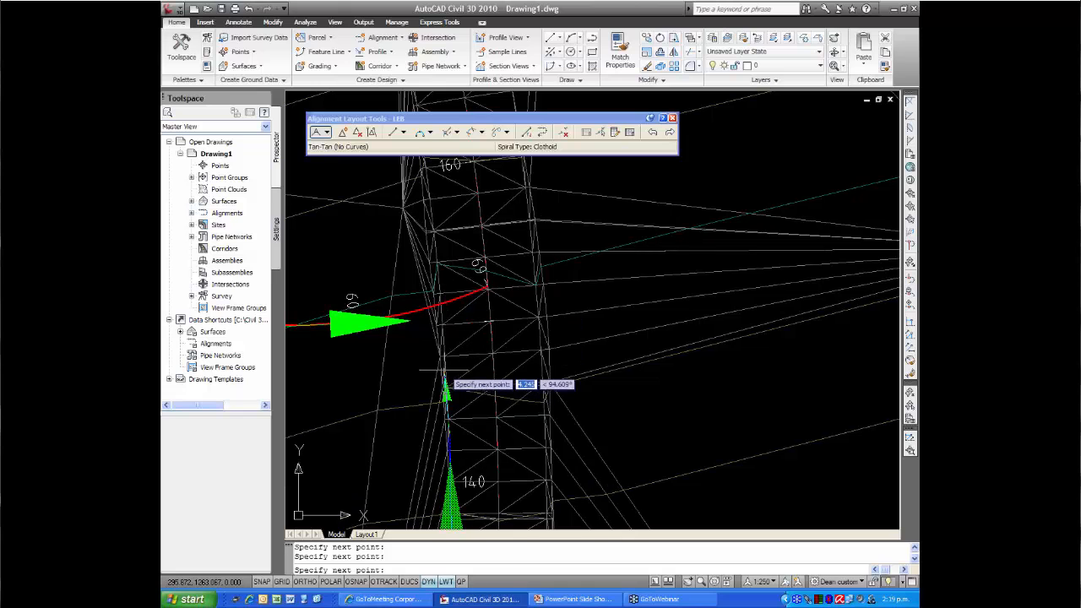
{"action": "scroll", "coordinate": [446, 370], "scroll_direction": "up", "scroll_amount": 2}
{"action": "scroll", "coordinate": [447, 344], "scroll_direction": "up", "scroll_amount": 5}
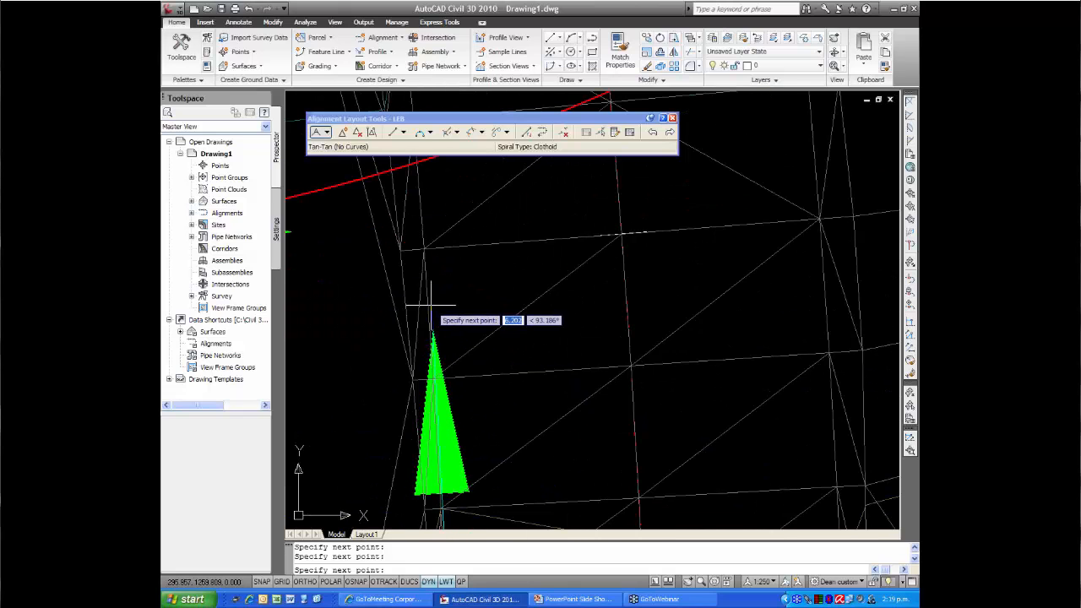
{"action": "scroll", "coordinate": [437, 297], "scroll_direction": "down", "scroll_amount": 5}
{"action": "middle_click_drag", "start_coordinate": [439, 288], "coordinate": [442, 455]}
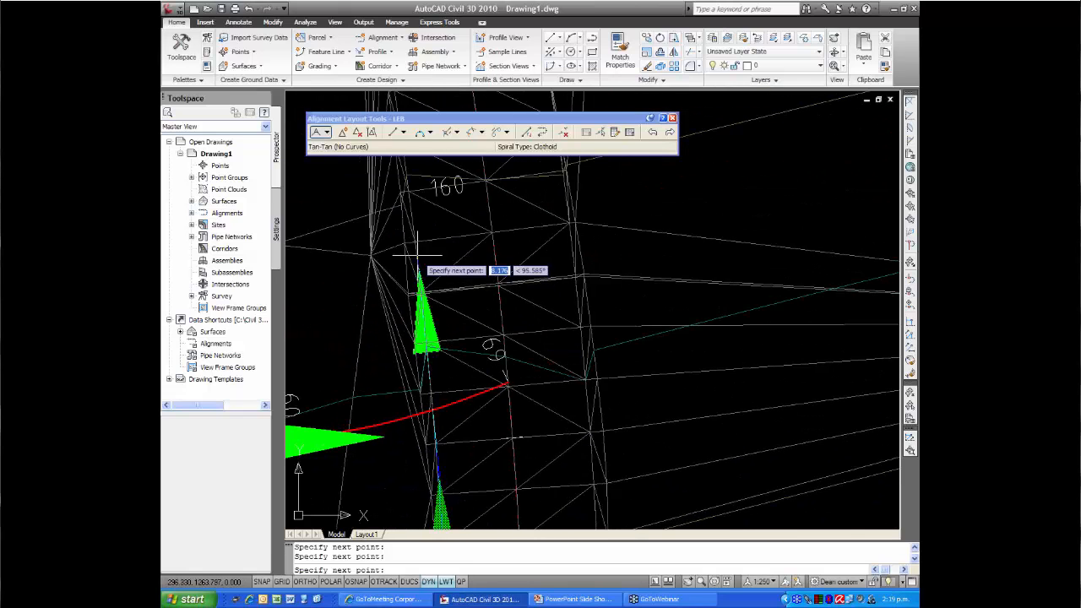
- Extend the LEB tangents along the western road edge from the Dean St junction to about road chainage 170
{"action": "scroll", "coordinate": [418, 249], "scroll_direction": "up", "scroll_amount": 3}
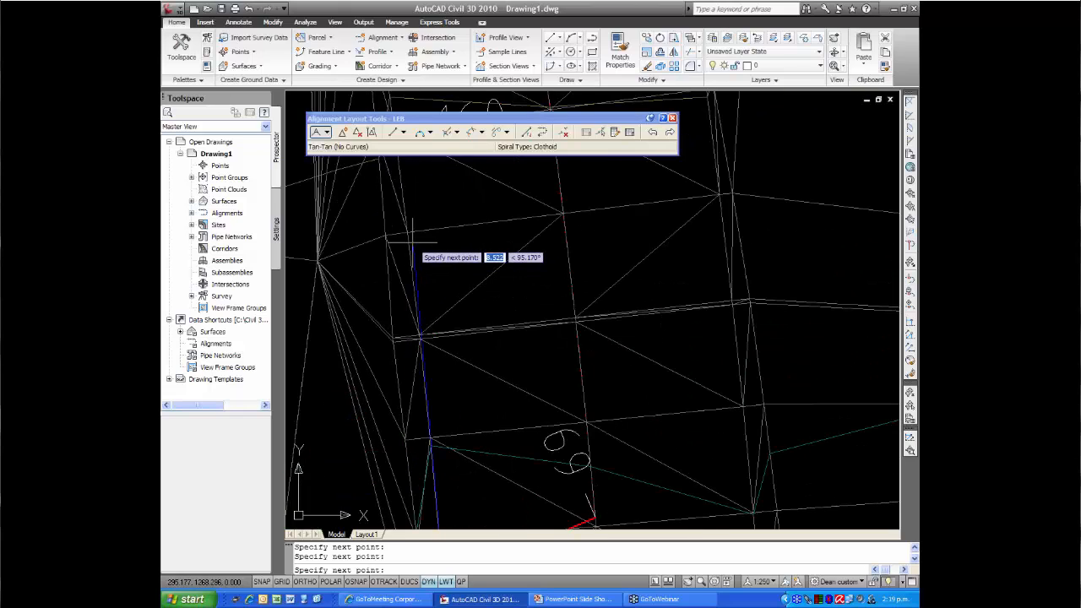
{"action": "scroll", "coordinate": [429, 272], "scroll_direction": "down", "scroll_amount": 10}
{"action": "mouse_move", "coordinate": [432, 280]}
{"action": "middle_mouse_down"}
{"action": "mouse_move", "coordinate": [443, 416]}
{"action": "mouse_move", "coordinate": [424, 328]}
{"action": "mouse_move", "coordinate": [466, 469]}
{"action": "middle_mouse_up"}
{"action": "scroll", "coordinate": [440, 384], "scroll_direction": "up", "scroll_amount": 5}
{"action": "scroll", "coordinate": [414, 325], "scroll_direction": "up", "scroll_amount": 4}
{"action": "scroll", "coordinate": [436, 318], "scroll_direction": "down", "scroll_amount": 4}
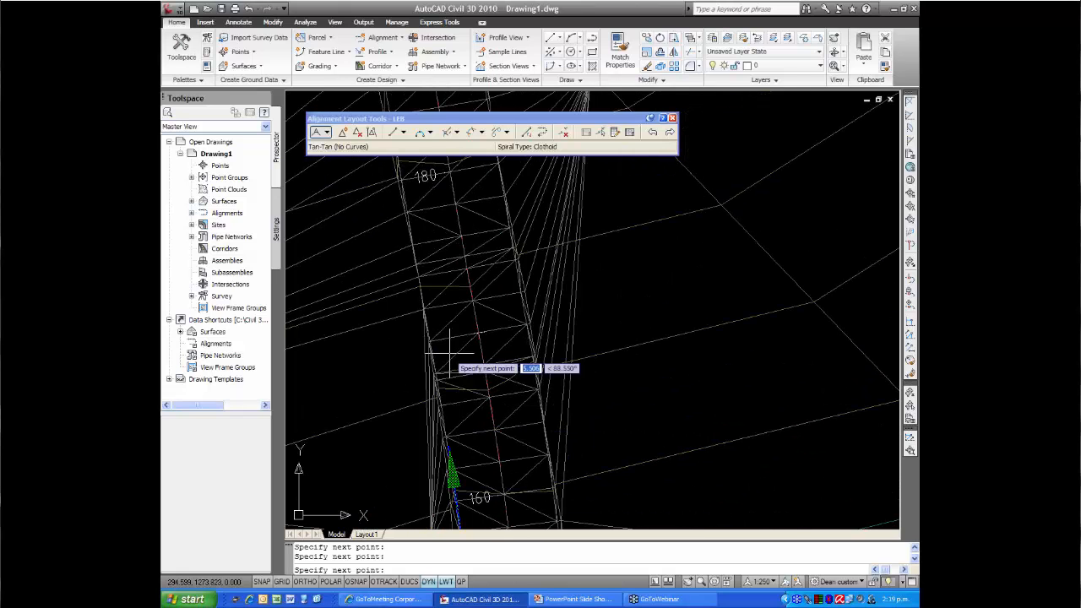
{"action": "scroll", "coordinate": [435, 344], "scroll_direction": "up", "scroll_amount": 4}
{"action": "left_click", "coordinate": [412, 306]}
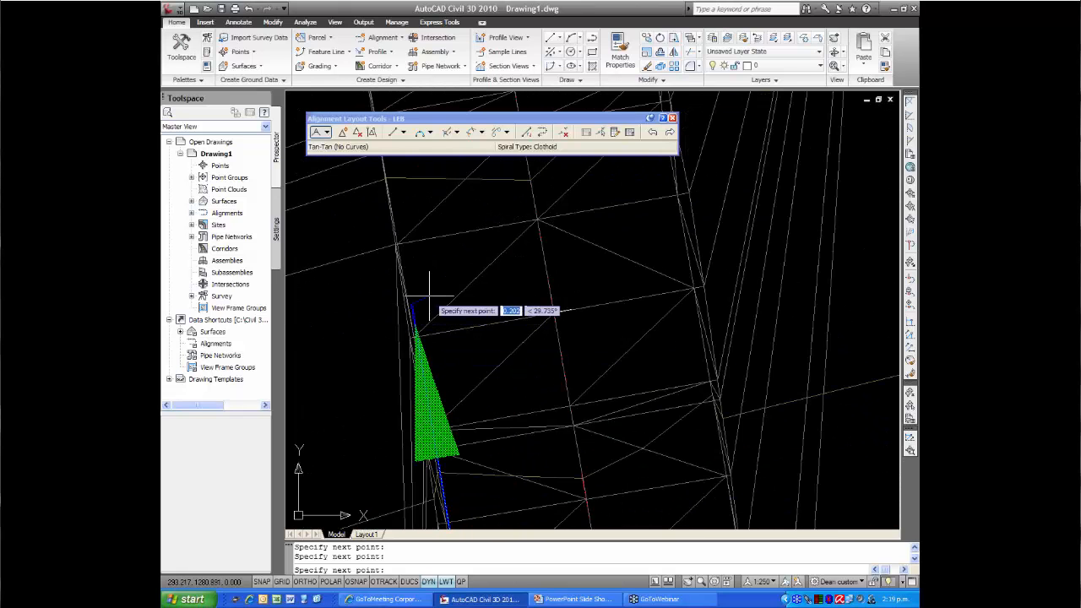
- End the LEB alignment on the western road edge at about road chainage 190 and close the alignment layout tools
{"action": "scroll", "coordinate": [429, 296], "scroll_direction": "down", "scroll_amount": 6}
{"action": "middle_click_drag", "start_coordinate": [429, 296], "coordinate": [451, 401]}
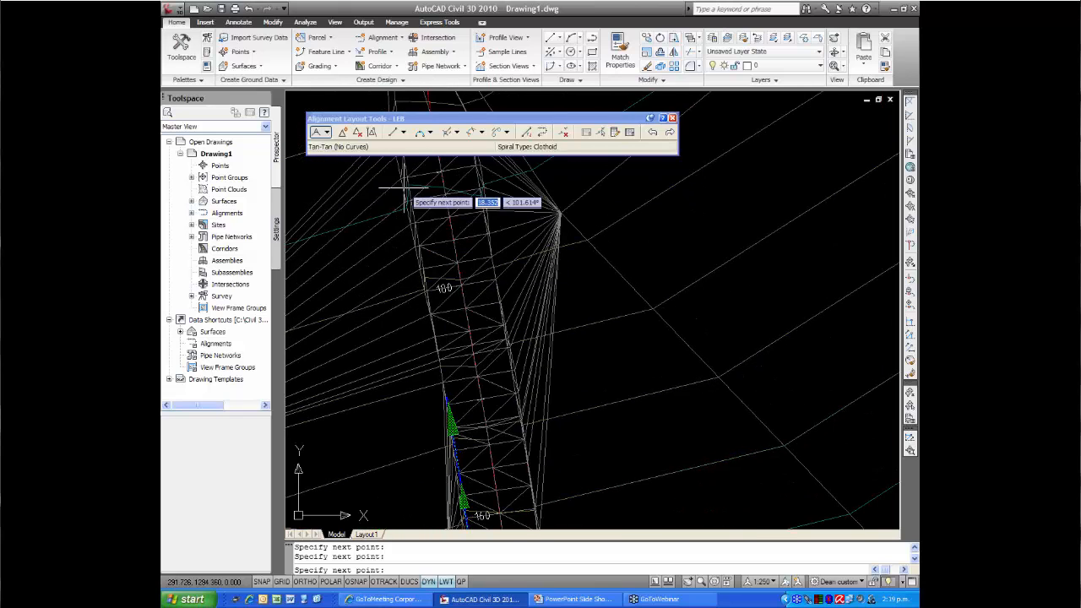
{"action": "middle_click_drag", "start_coordinate": [412, 213], "coordinate": [435, 357]}
{"action": "left_click", "coordinate": [435, 324]}
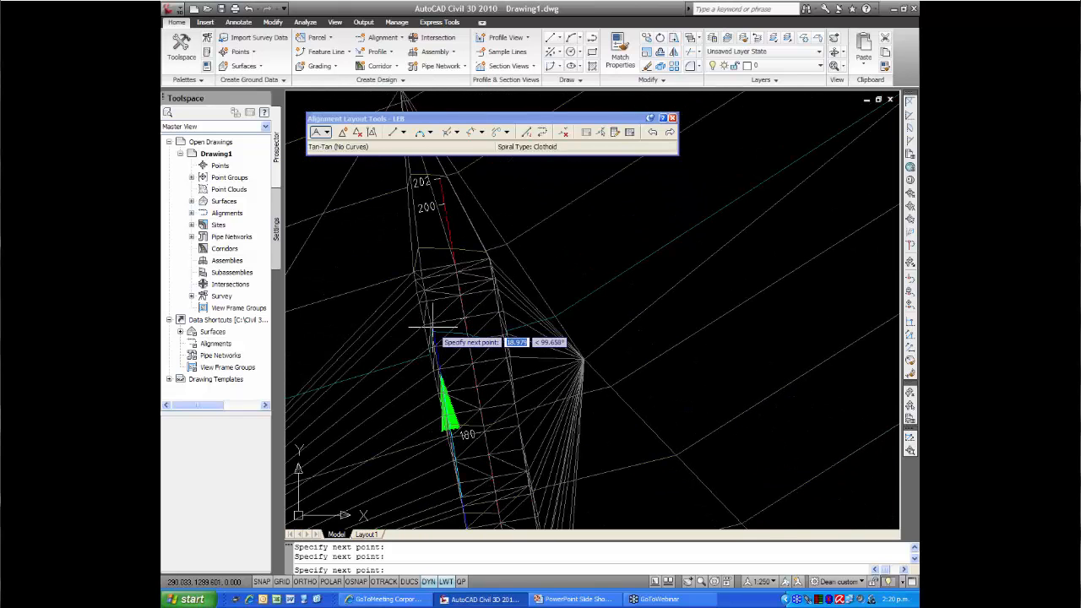
{"action": "key", "text": "Return"}
{"action": "scroll", "coordinate": [423, 331], "scroll_direction": "down", "scroll_amount": 5}
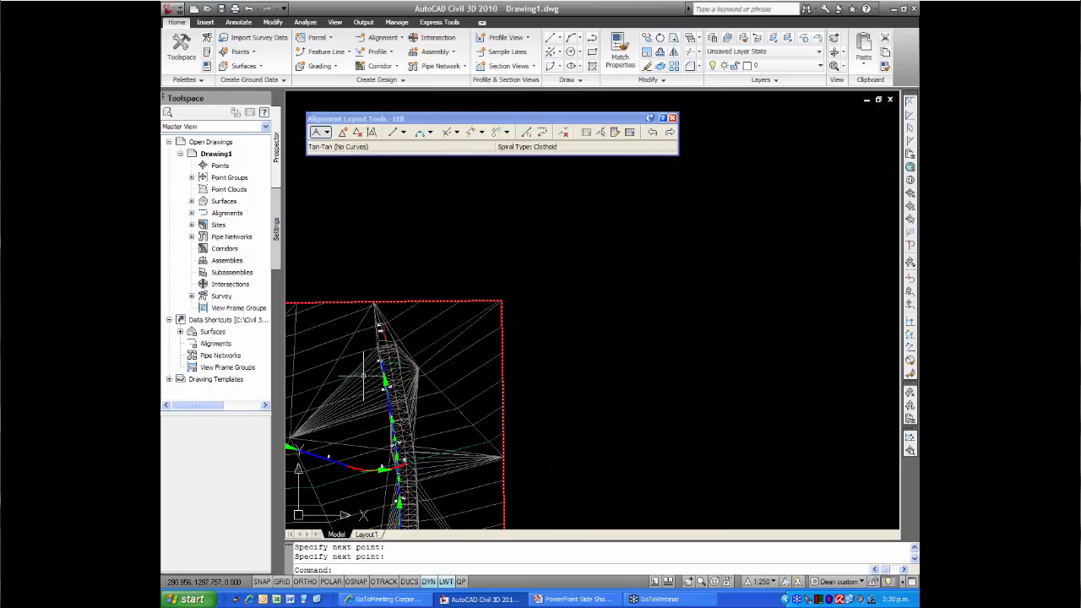
{"action": "scroll", "coordinate": [396, 375], "scroll_direction": "up", "scroll_amount": 2}
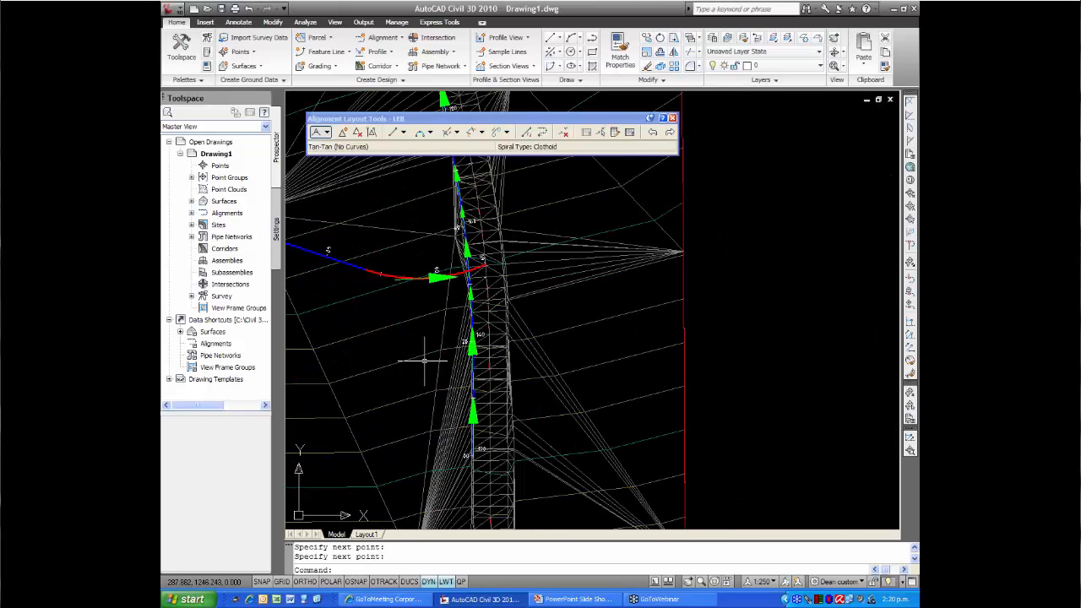
{"action": "left_click", "coordinate": [673, 118]}
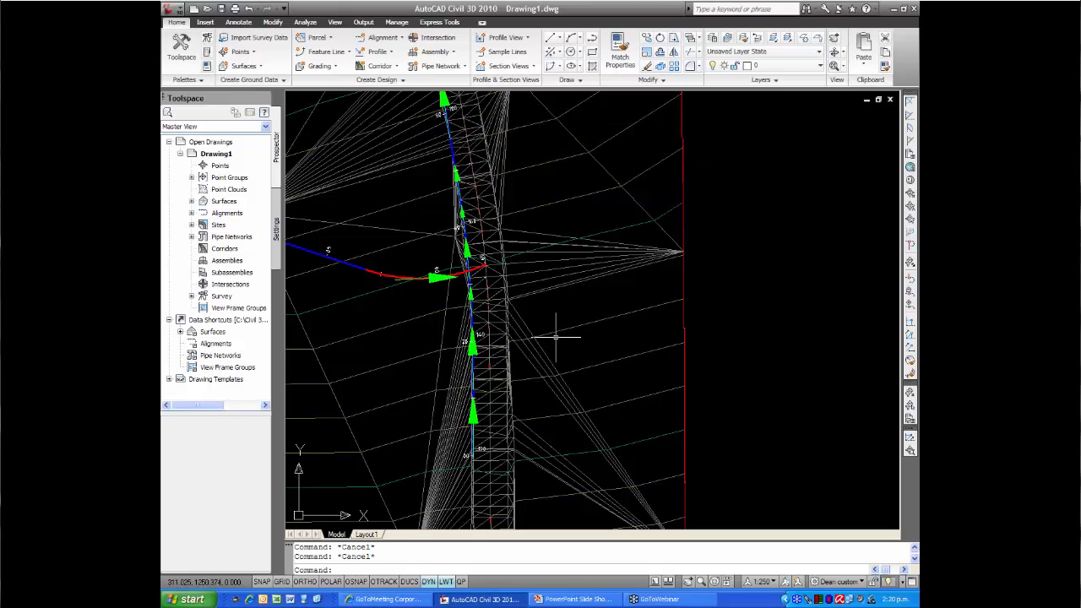
- Change the "eg with road" surface's style to Contours 1m and 5m
{"action": "left_click", "coordinate": [526, 315]}
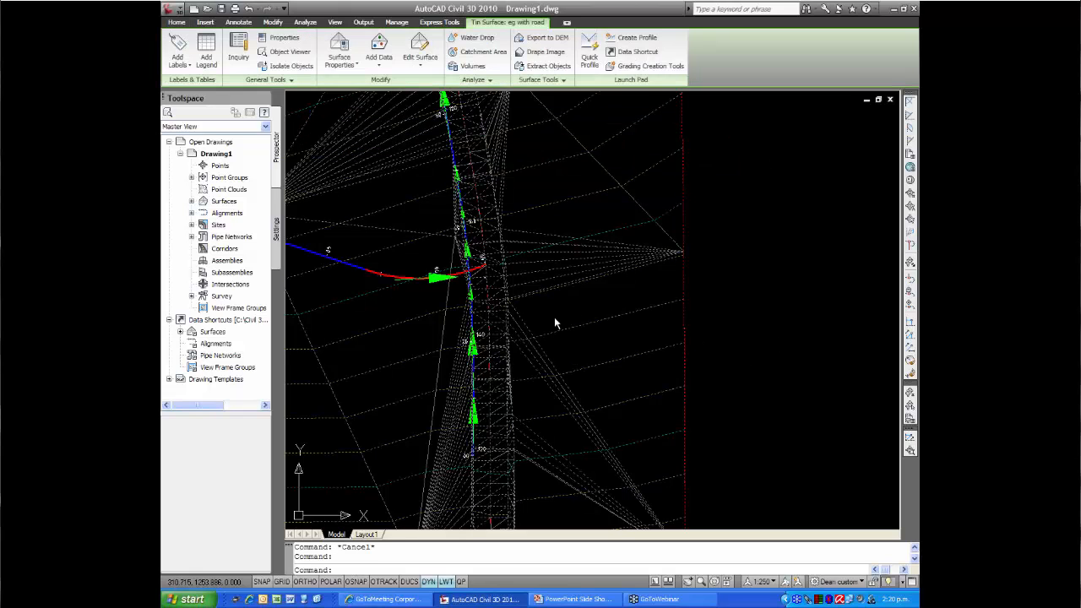
{"action": "right_click", "coordinate": [553, 319]}
{"action": "left_click", "coordinate": [582, 460]}
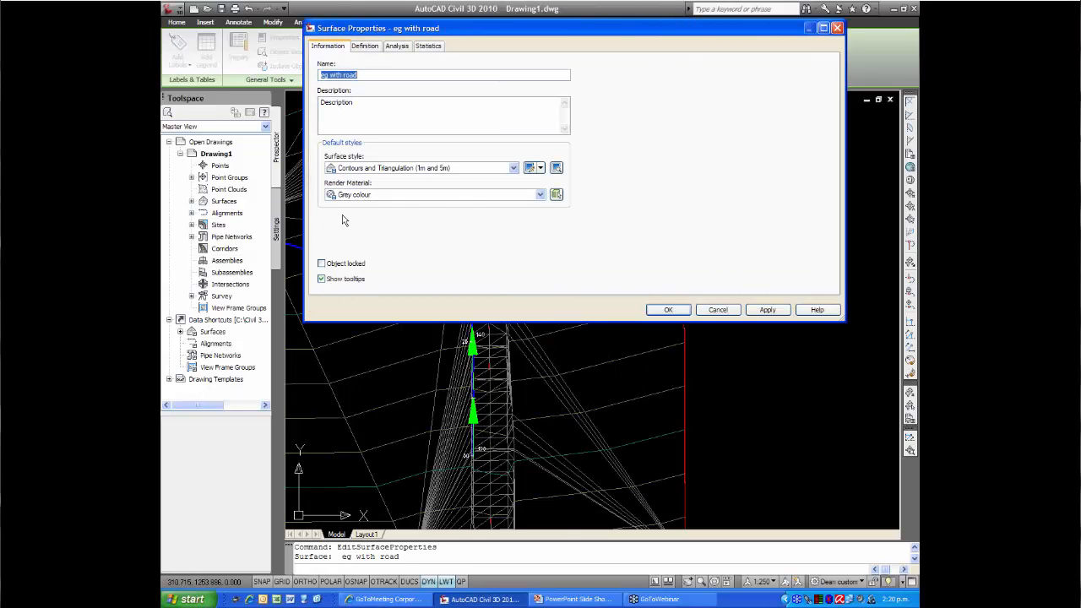
{"action": "left_click", "coordinate": [512, 168]}
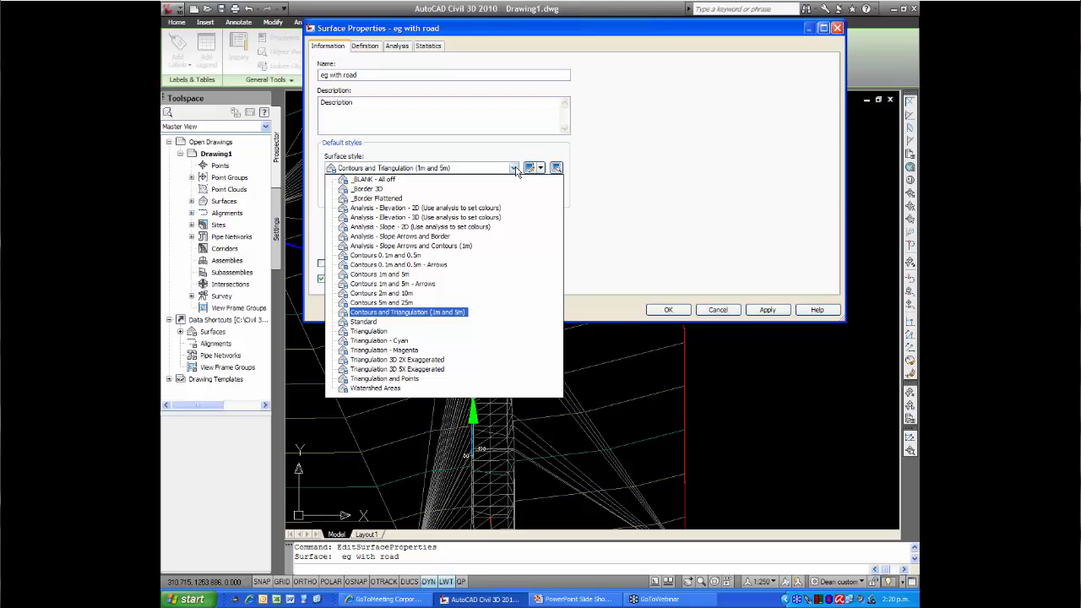
{"action": "left_click", "coordinate": [377, 275]}
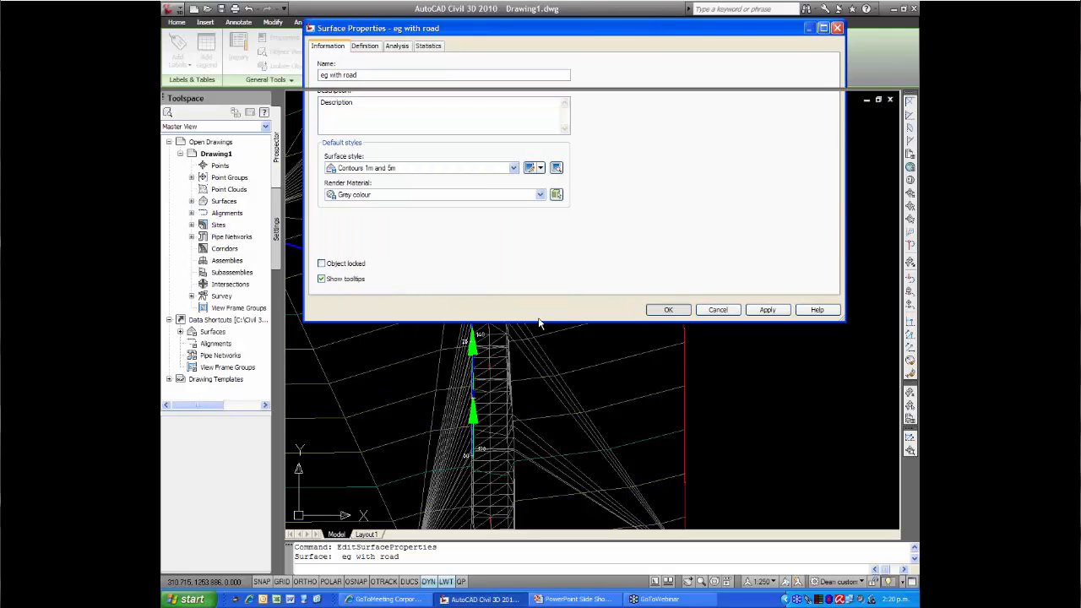
{"action": "key", "text": "Return"}
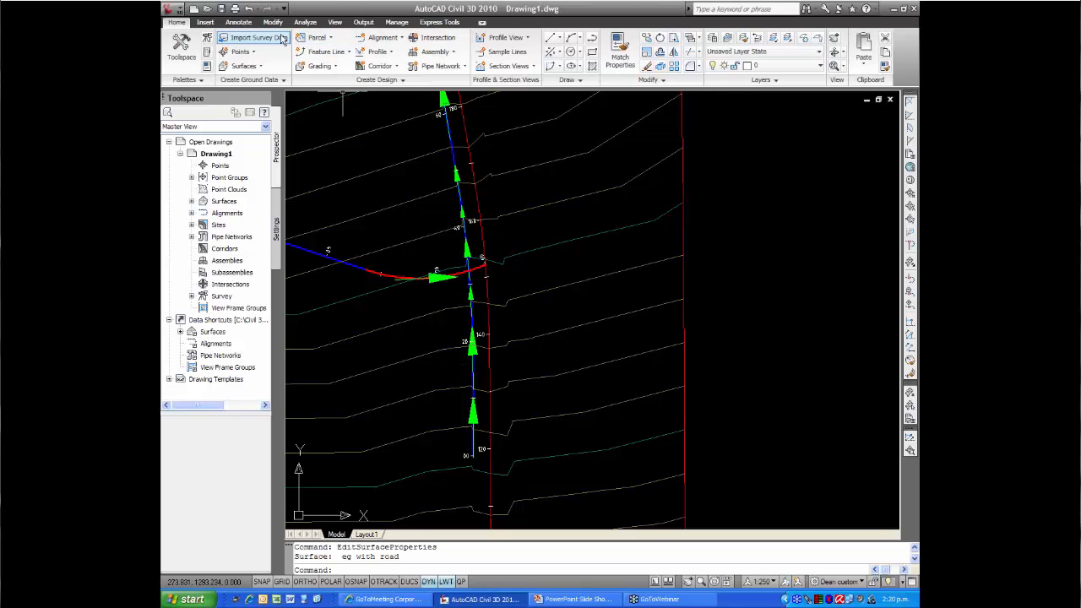
- Sample the "eg with road" surface along the full length of the LEB alignment as a surface profile
{"action": "left_click", "coordinate": [380, 57]}
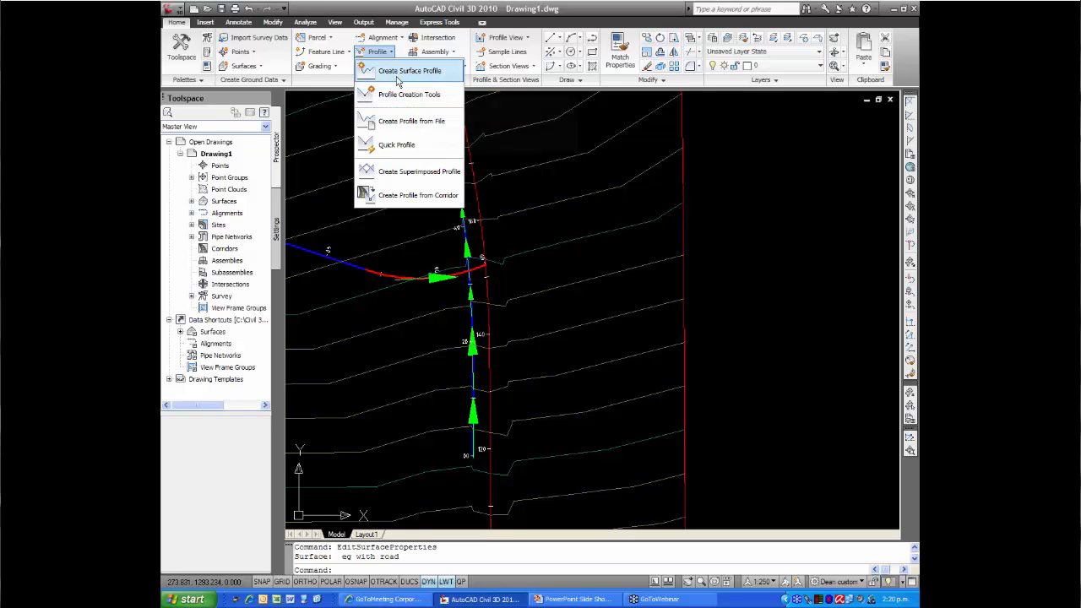
{"action": "left_click", "coordinate": [395, 71]}
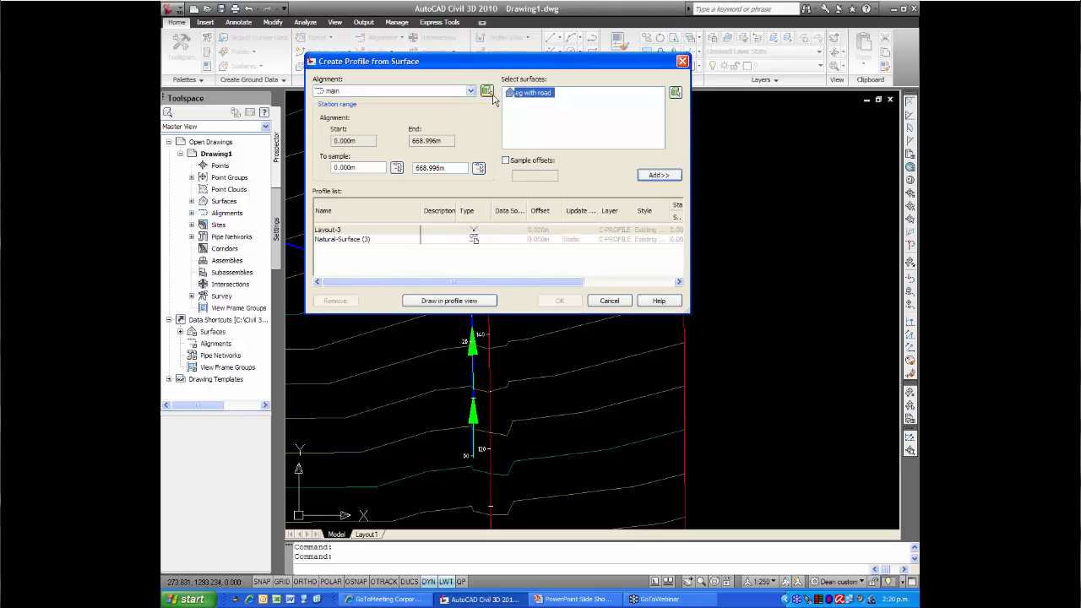
{"action": "left_click", "coordinate": [487, 93]}
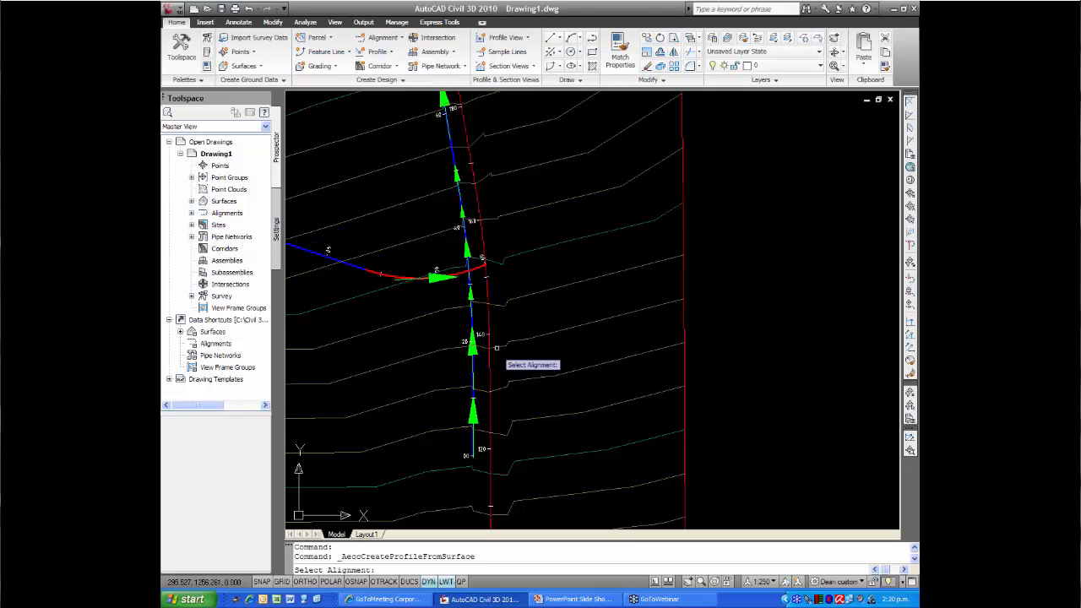
{"action": "left_click", "coordinate": [473, 365]}
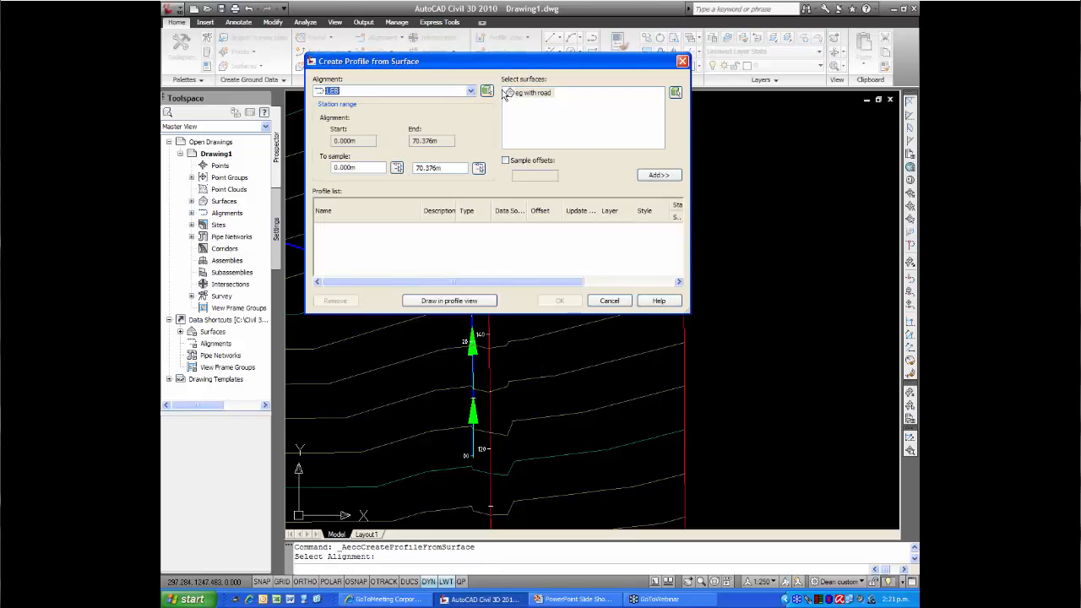
{"action": "left_click", "coordinate": [666, 175]}
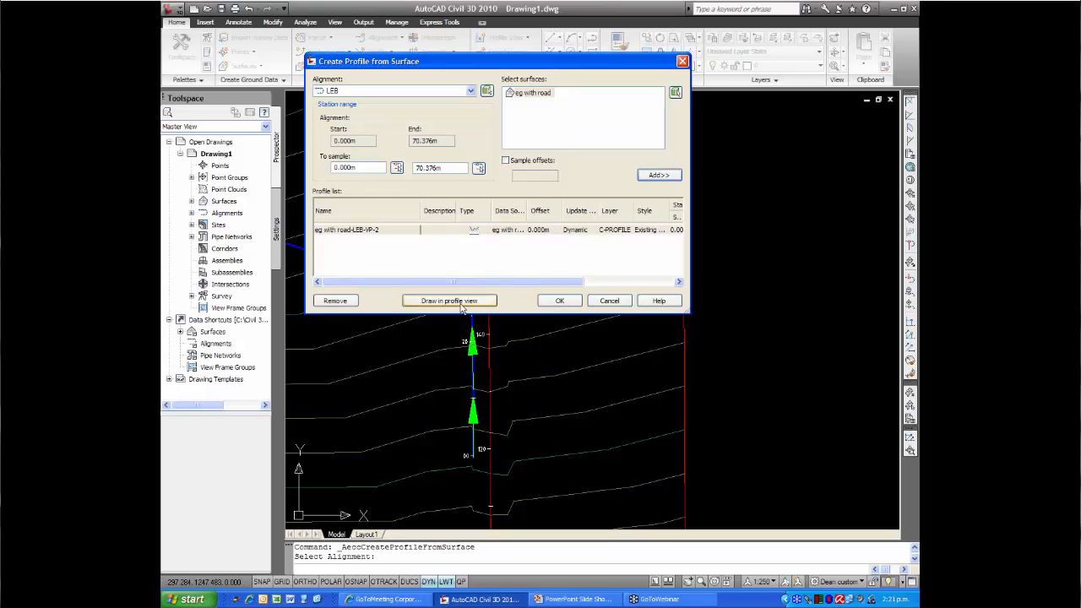
- Draw the LEB surface profile in a 5x Exaggeration profile view, placed just east of the Dean St longsection
{"action": "left_click", "coordinate": [422, 300]}
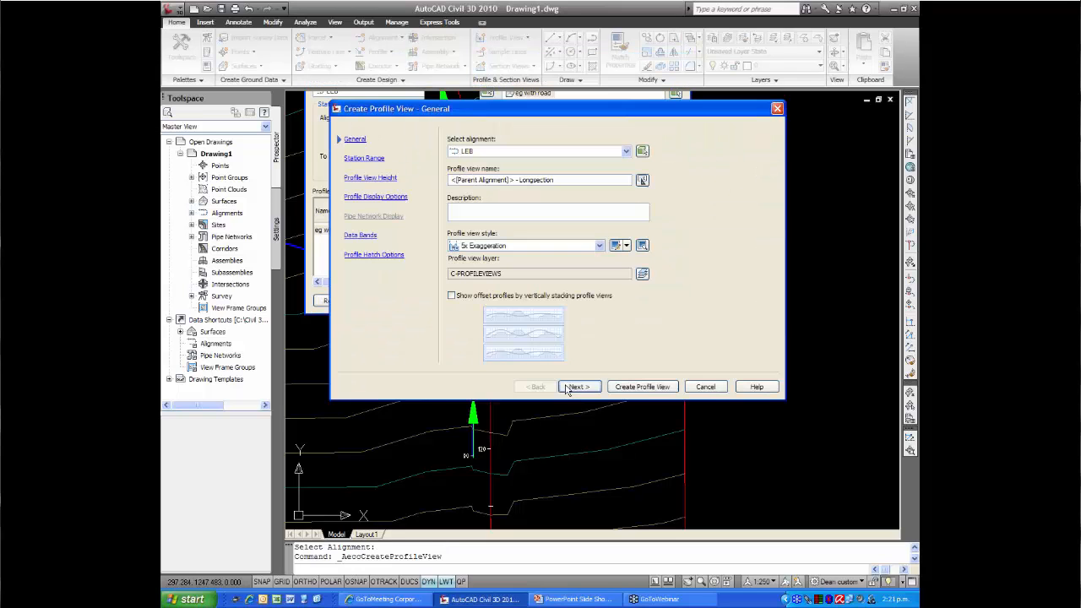
{"action": "left_click", "coordinate": [641, 386]}
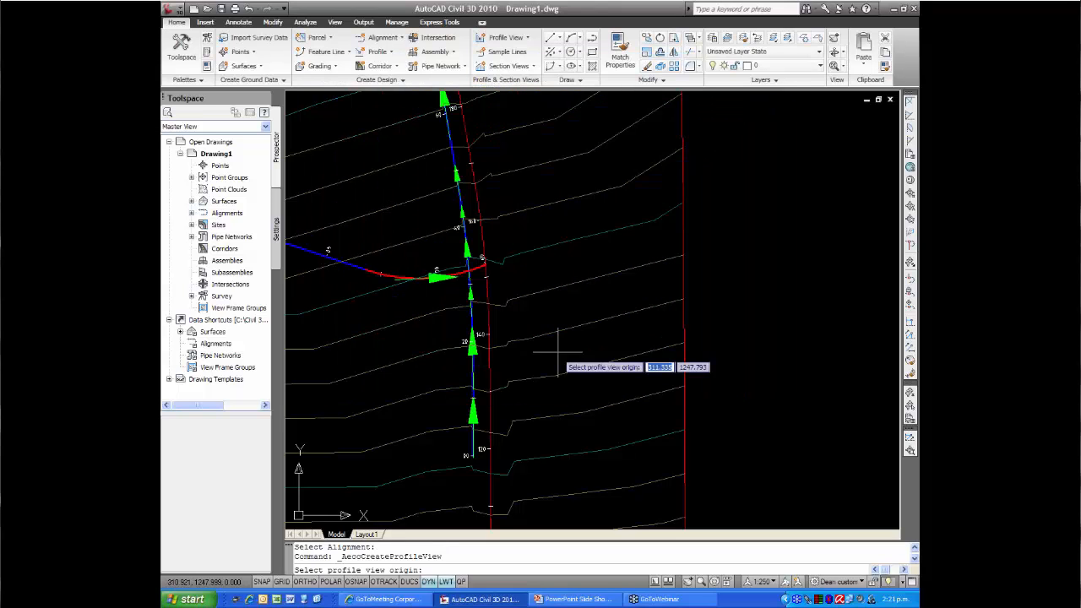
{"action": "scroll", "coordinate": [563, 369], "scroll_direction": "down", "scroll_amount": 5}
{"action": "middle_click_drag", "start_coordinate": [539, 292], "coordinate": [427, 330]}
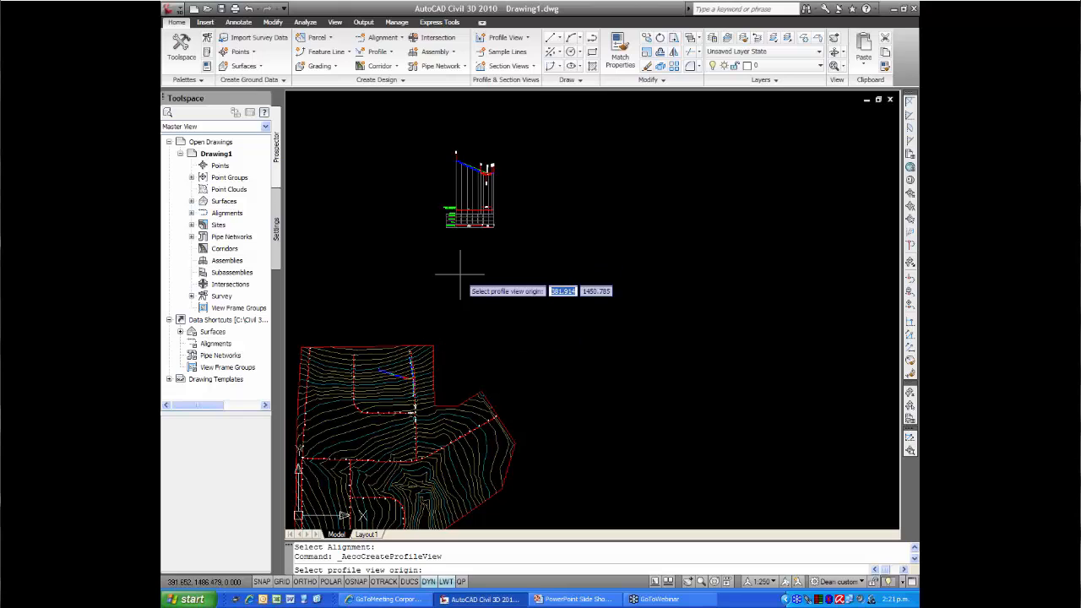
{"action": "left_click", "coordinate": [514, 221]}
- Examine the LEB longsection, and in plan the LEB and existing road alignments around the Dean St junction
{"action": "scroll", "coordinate": [514, 211], "scroll_direction": "up", "scroll_amount": 2}
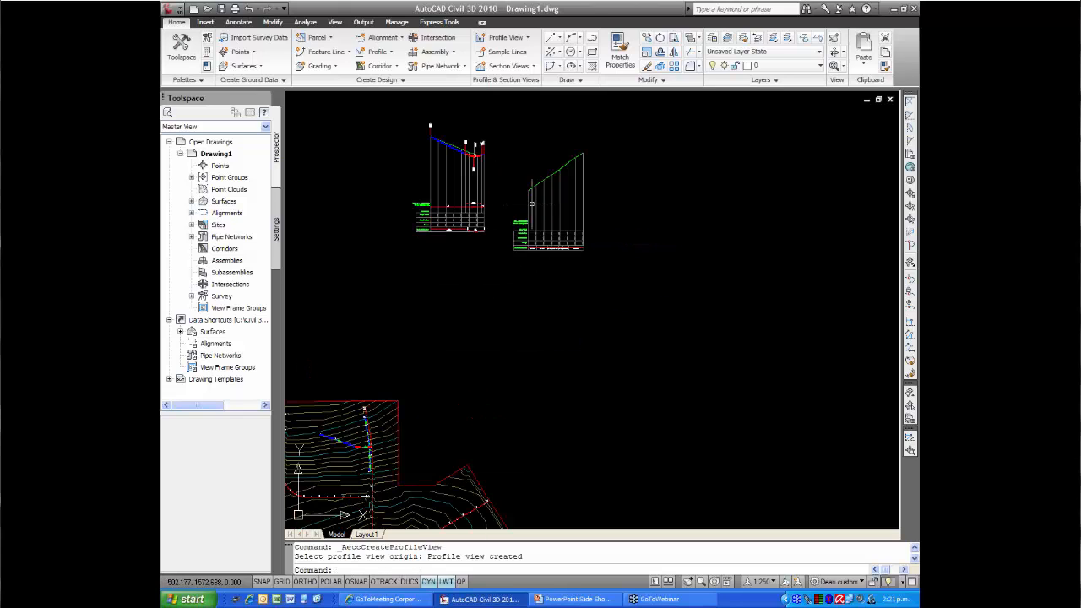
{"action": "scroll", "coordinate": [518, 222], "scroll_direction": "up", "scroll_amount": 3}
{"action": "middle_click_drag", "start_coordinate": [549, 194], "coordinate": [485, 309]}
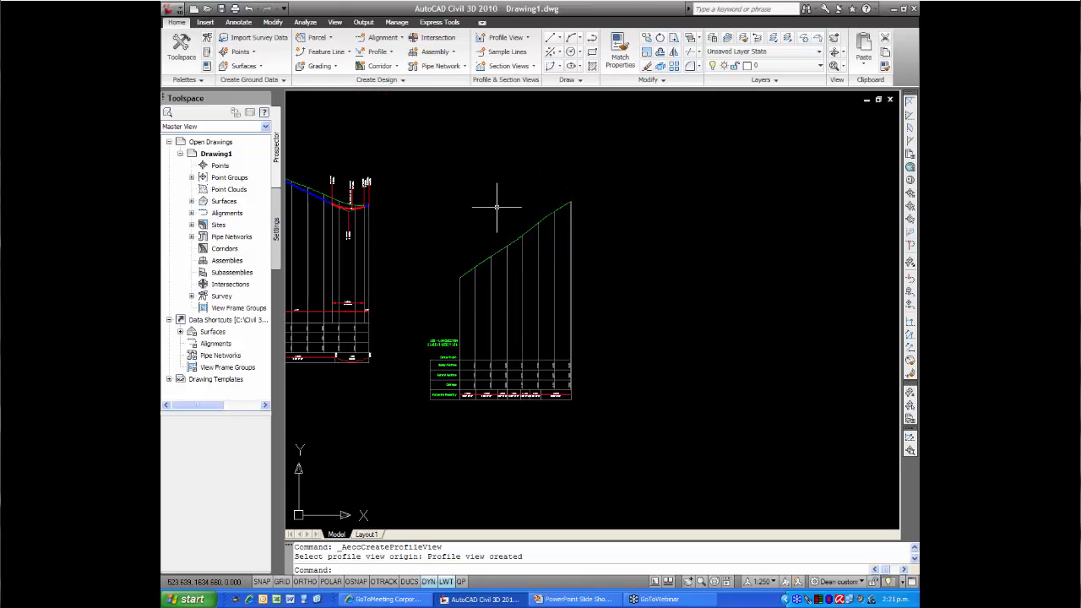
{"action": "scroll", "coordinate": [497, 206], "scroll_direction": "up", "scroll_amount": 1}
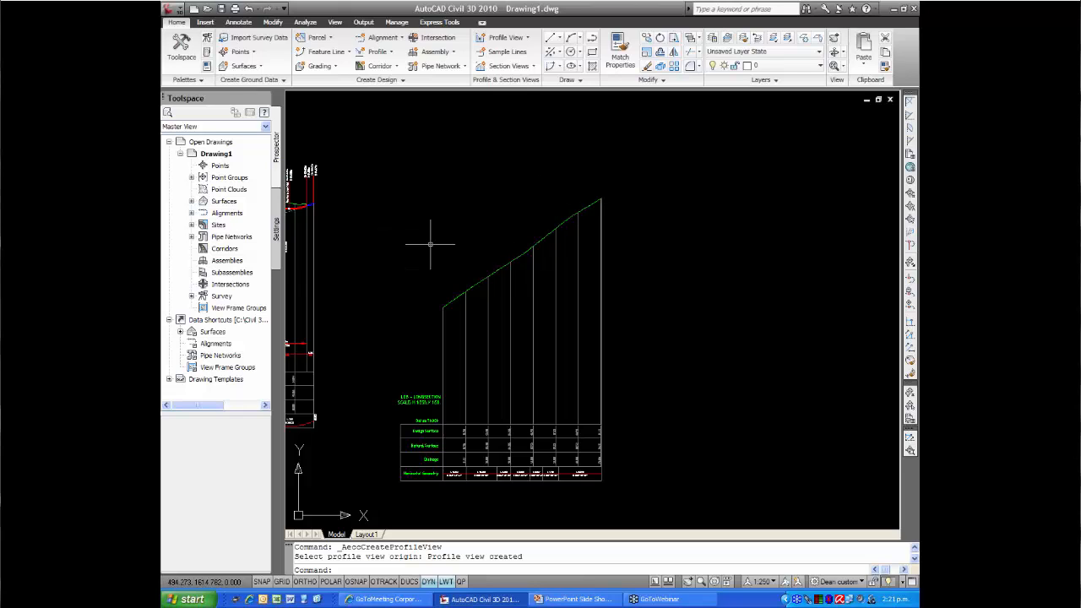
{"action": "scroll", "coordinate": [427, 236], "scroll_direction": "down", "scroll_amount": 6}
{"action": "middle_click_drag", "start_coordinate": [341, 340], "coordinate": [391, 275]}
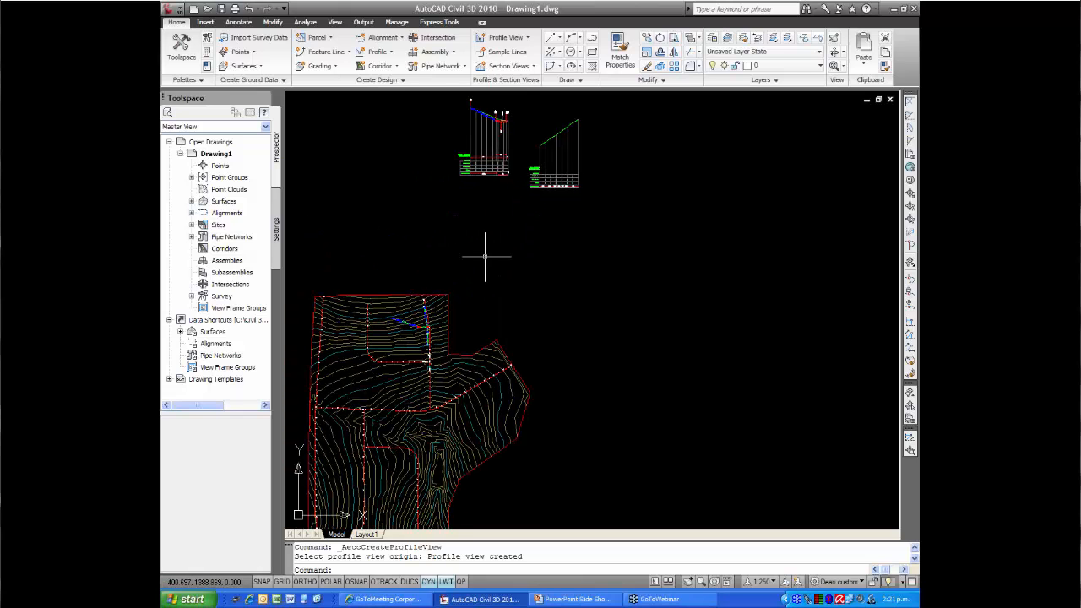
{"action": "scroll", "coordinate": [426, 329], "scroll_direction": "up", "scroll_amount": 6}
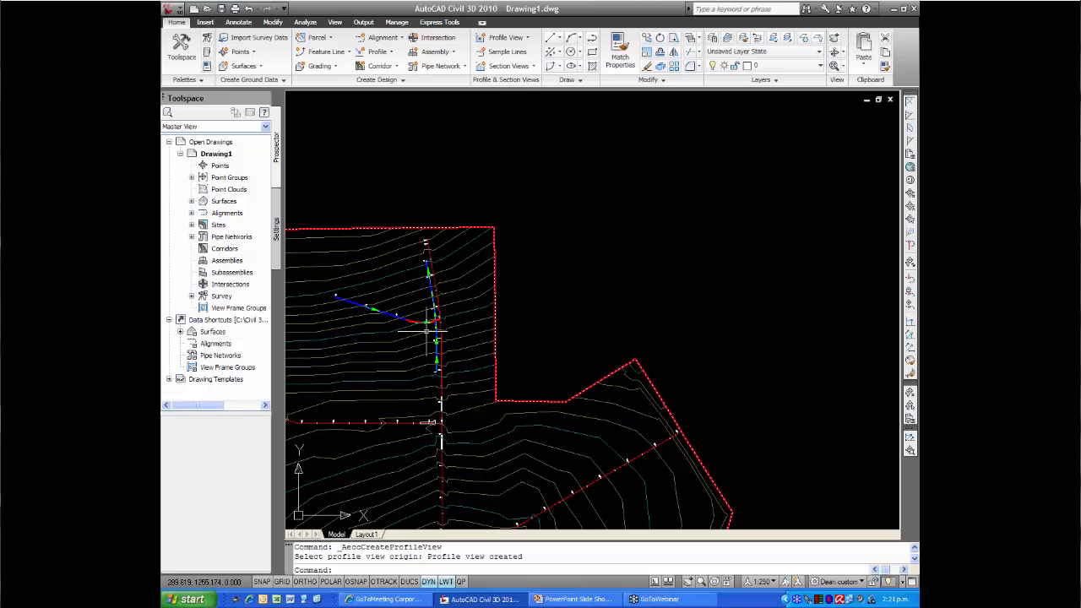
{"action": "middle_click_drag", "start_coordinate": [430, 330], "coordinate": [426, 371]}
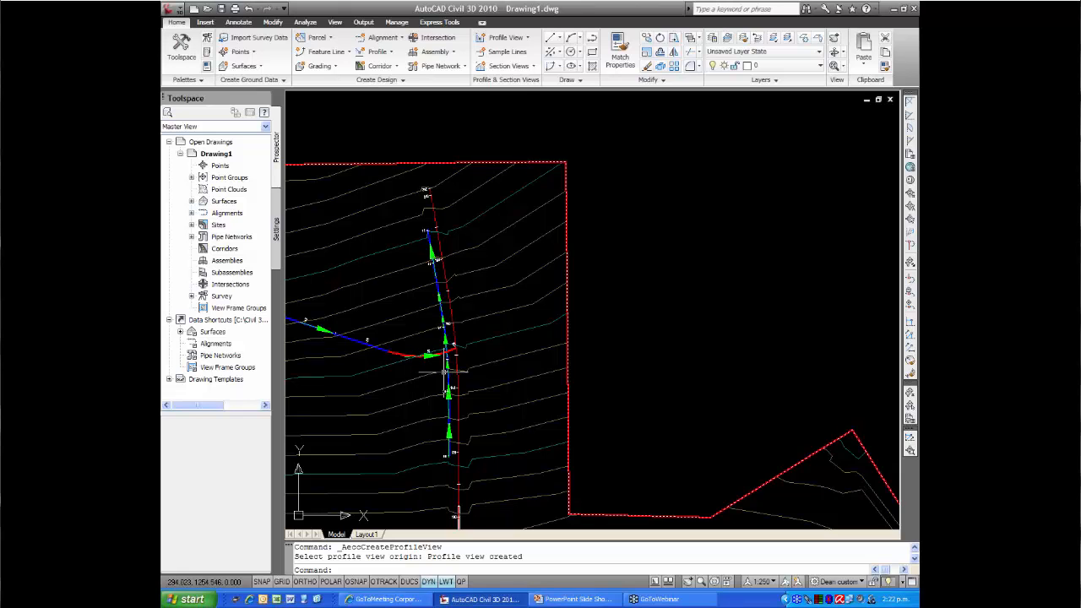
{"action": "middle_click_drag", "start_coordinate": [444, 371], "coordinate": [451, 316]}
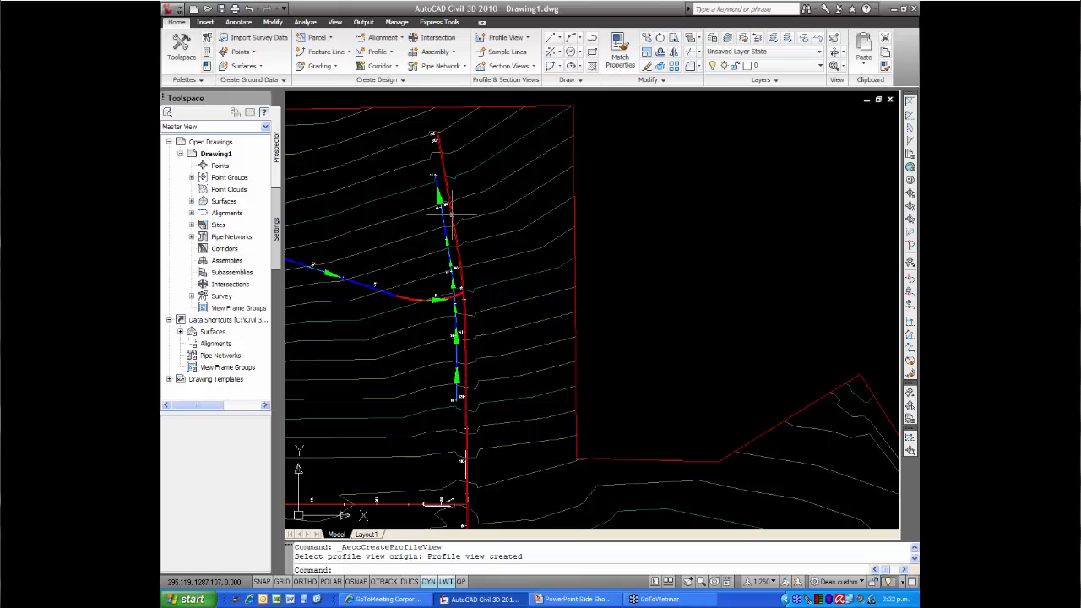
{"action": "middle_click_drag", "start_coordinate": [530, 300], "coordinate": [557, 299]}
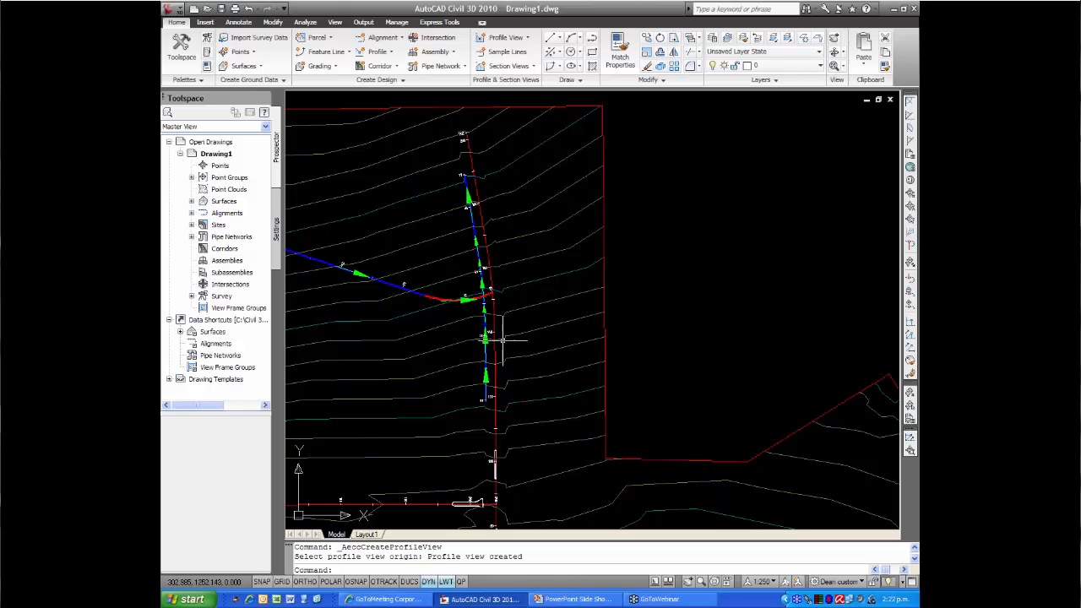
{"action": "scroll", "coordinate": [498, 329], "scroll_direction": "up", "scroll_amount": 2}
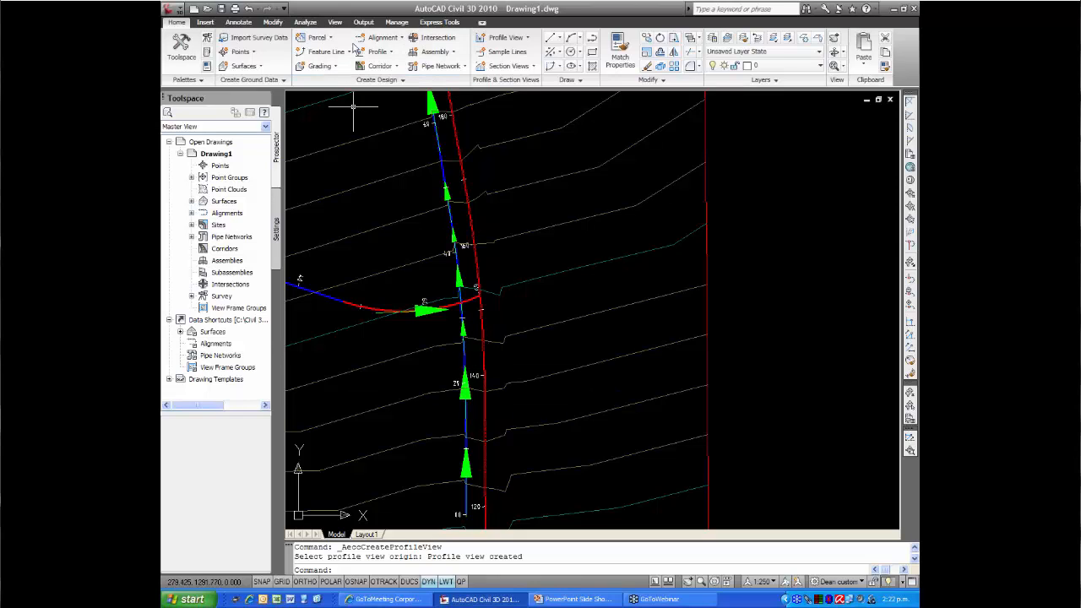
- Sample the "eg with road" surface along the full length of the existing road's "side 2" alignment
{"action": "left_click", "coordinate": [380, 39]}
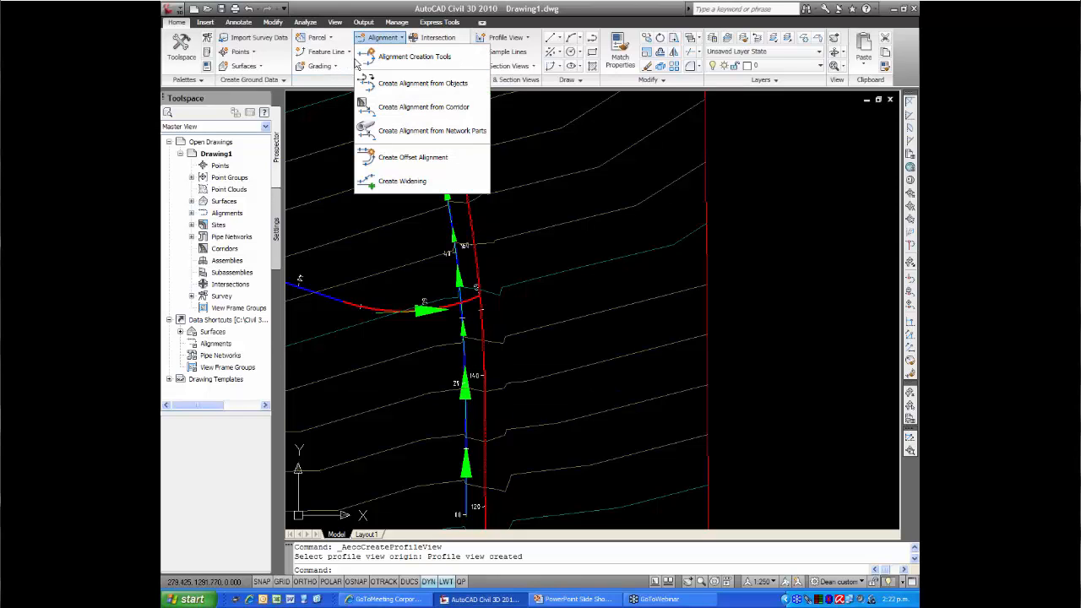
{"action": "left_click", "coordinate": [368, 42]}
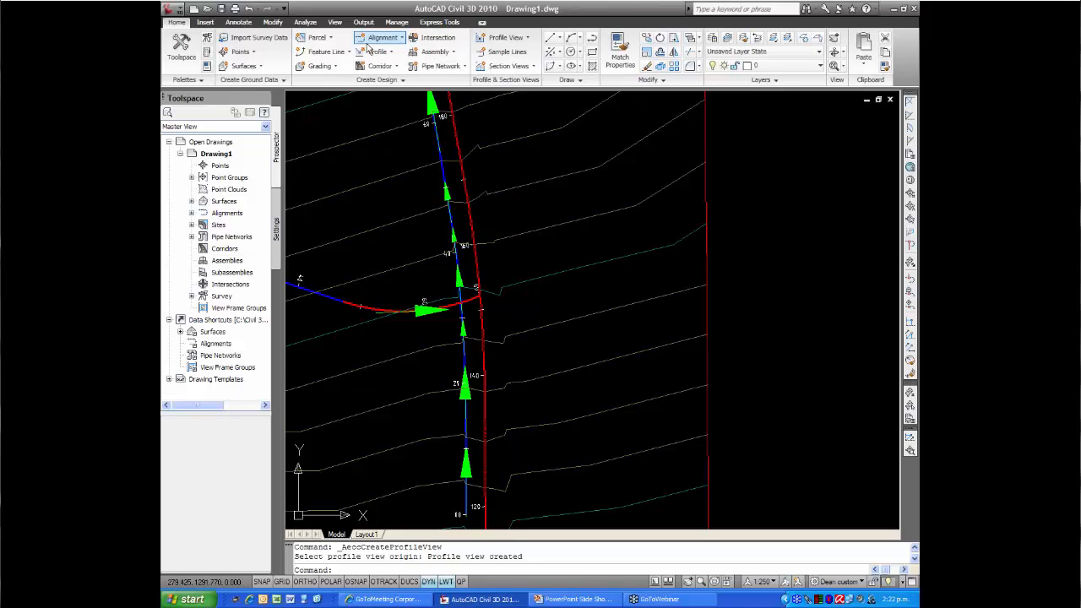
{"action": "left_click", "coordinate": [380, 55]}
{"action": "left_click", "coordinate": [395, 72]}
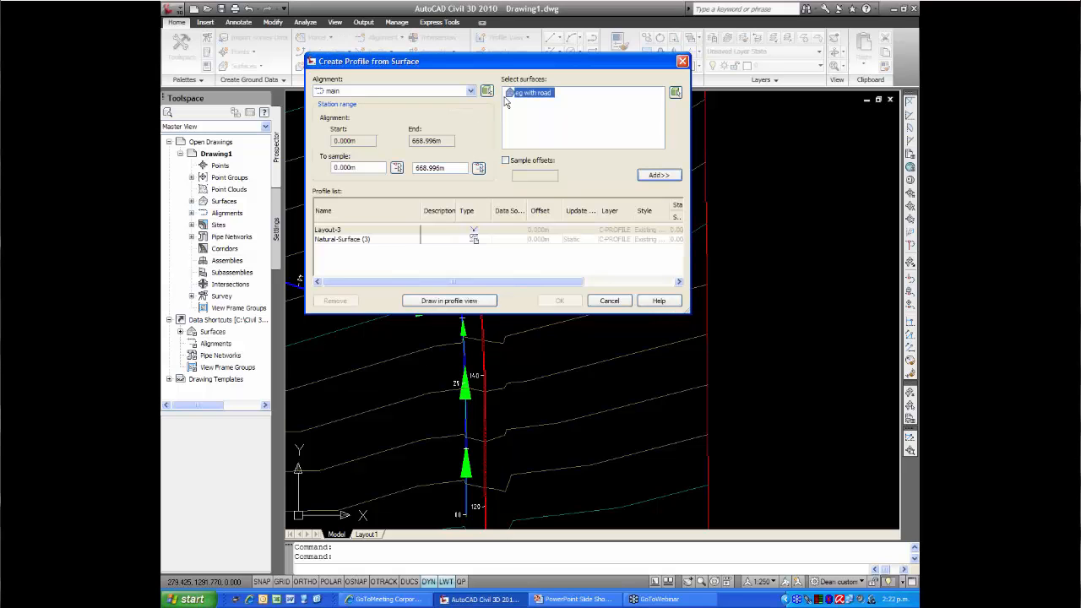
{"action": "left_click", "coordinate": [487, 91]}
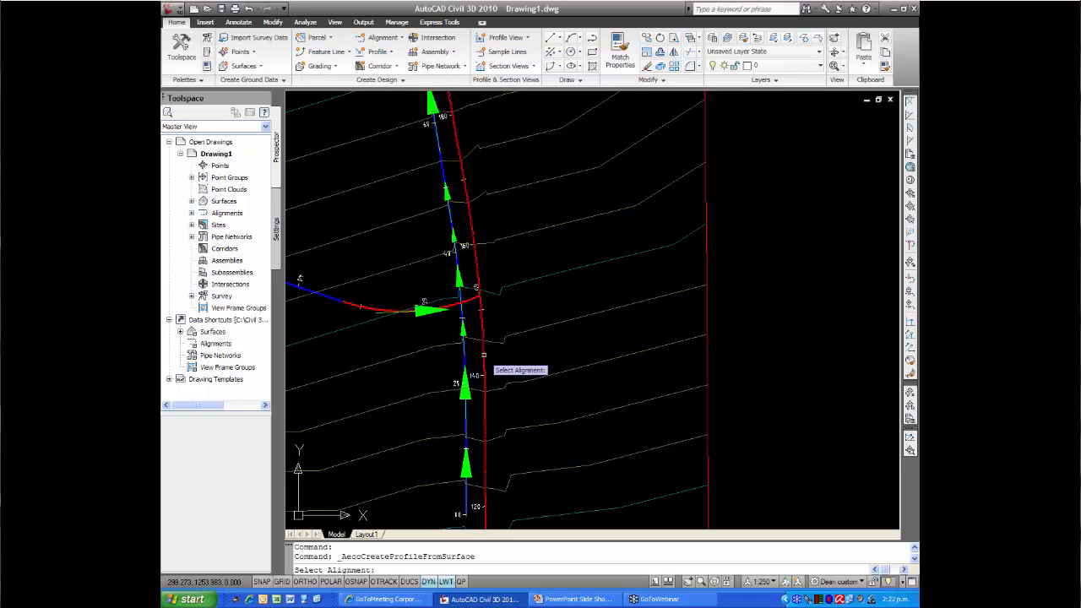
{"action": "left_click", "coordinate": [482, 354]}
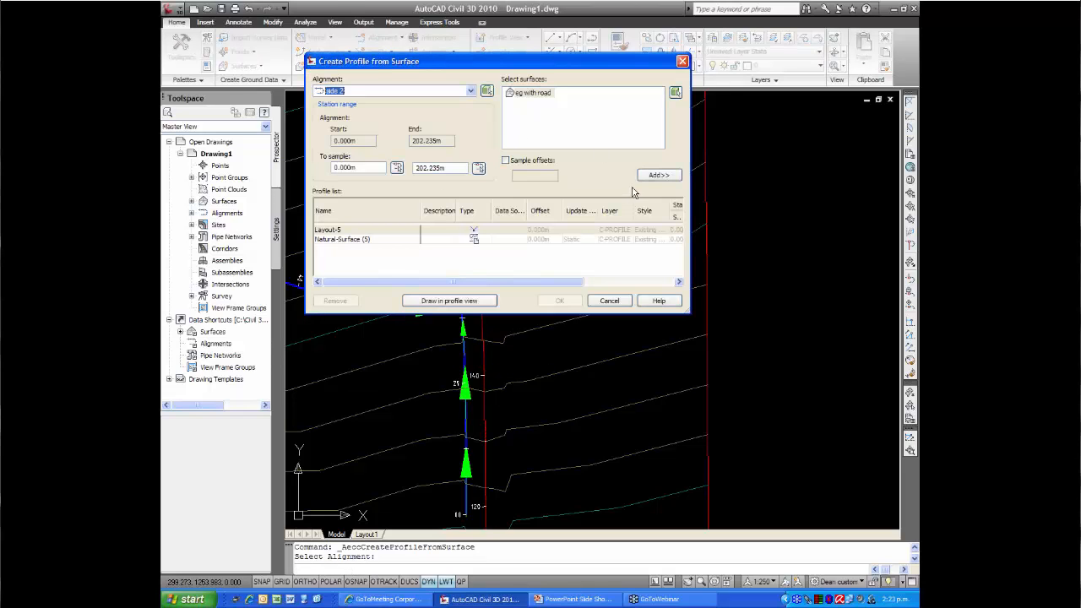
{"action": "left_click", "coordinate": [656, 177]}
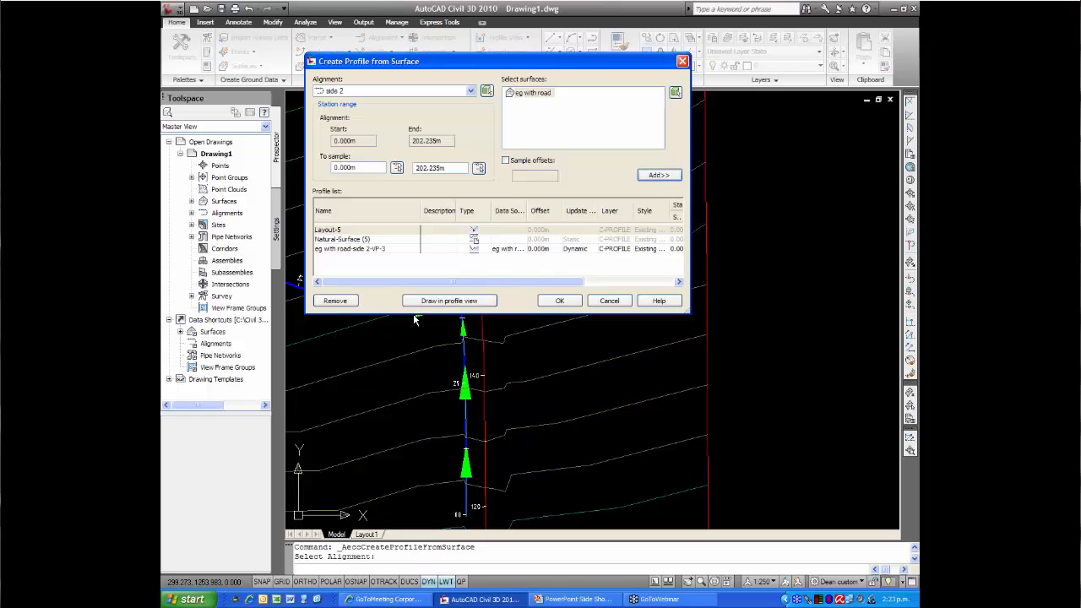
- Draw the side 2 profiles in a 5x Exaggeration profile view, placed just east of the LEB longsection
{"action": "left_click", "coordinate": [437, 302]}
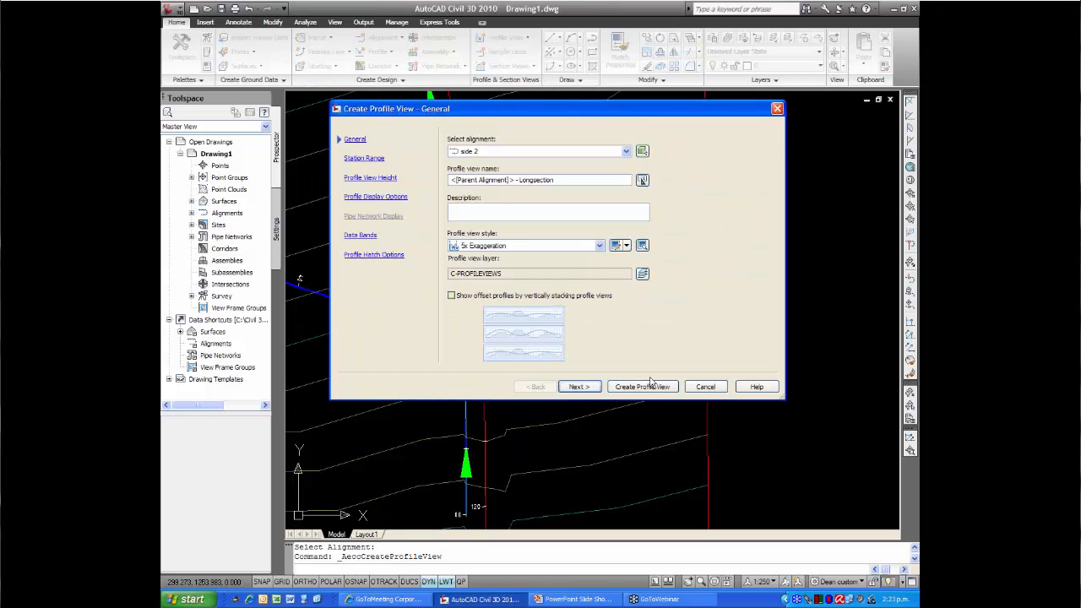
{"action": "left_click", "coordinate": [639, 390]}
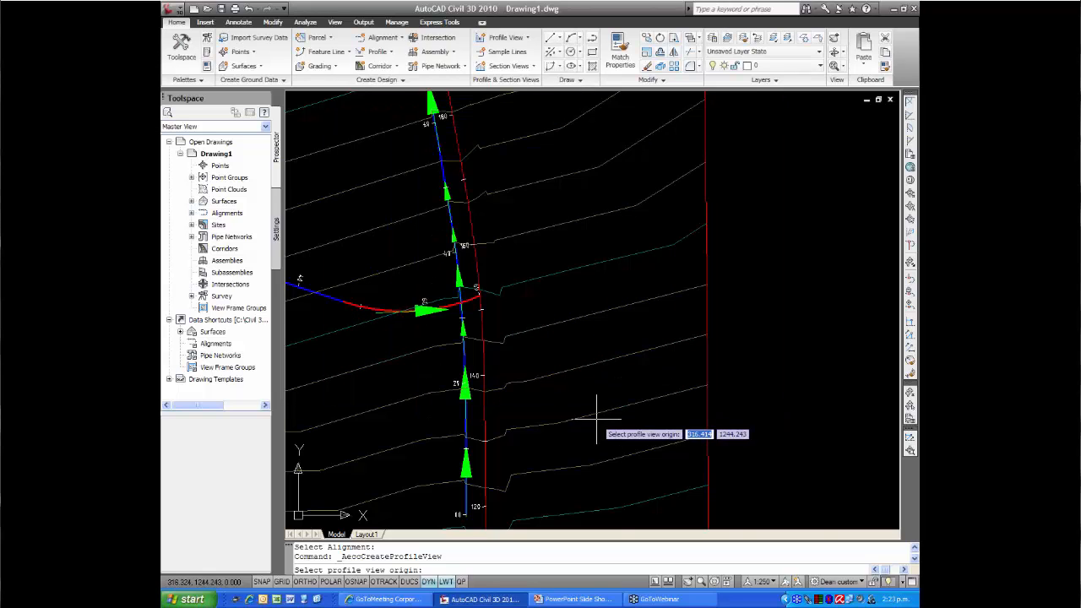
{"action": "scroll", "coordinate": [557, 422], "scroll_direction": "down", "scroll_amount": 4}
{"action": "scroll", "coordinate": [579, 291], "scroll_direction": "up", "scroll_amount": 2}
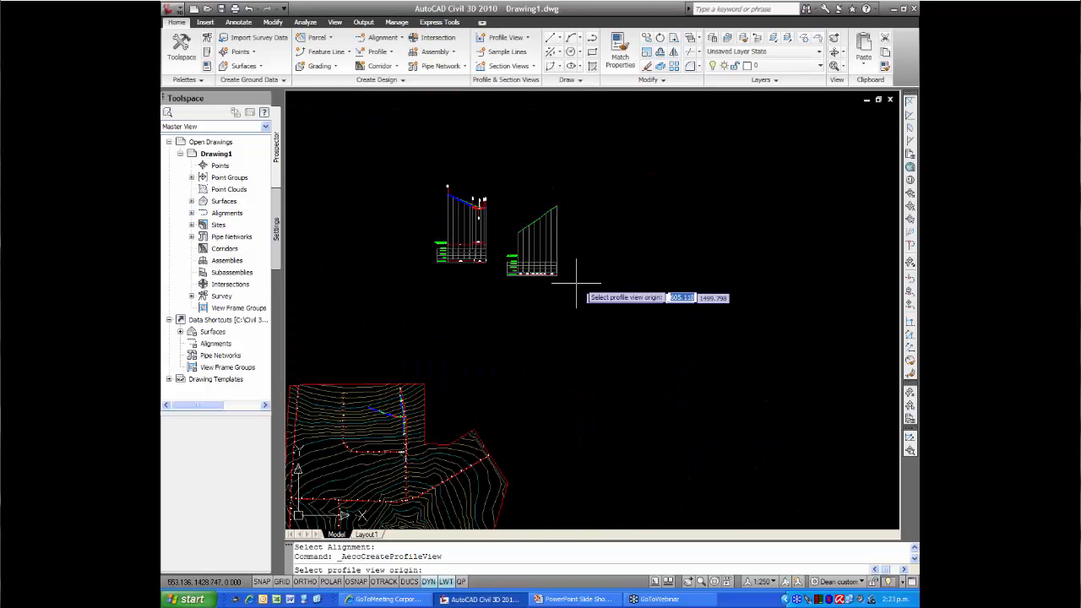
{"action": "left_click", "coordinate": [584, 267]}
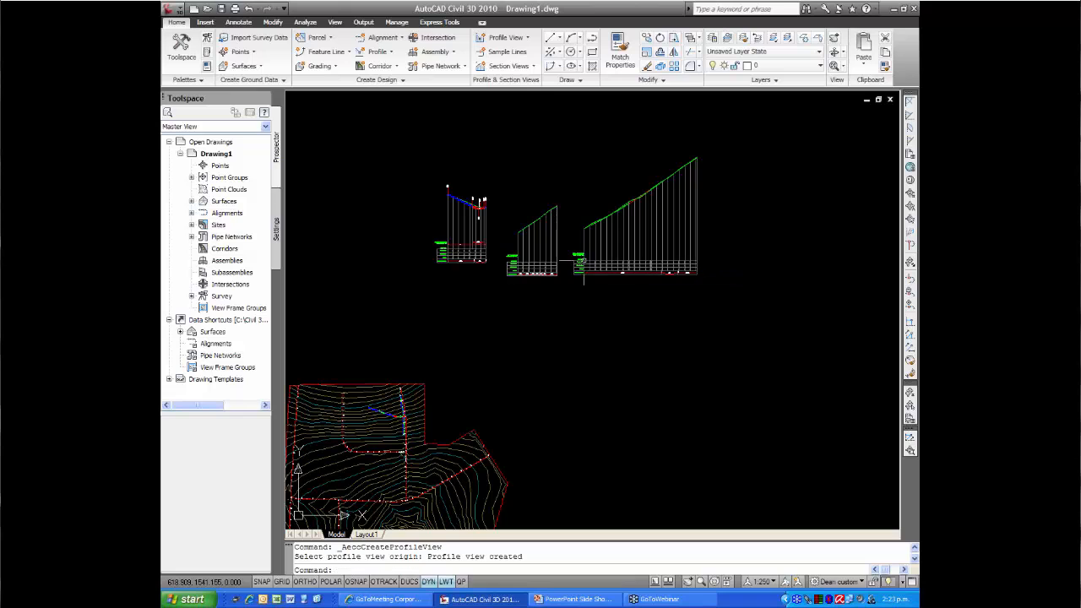
- Delete the static Natural-Surface (5) profile from the side 2 longsection
{"action": "scroll", "coordinate": [611, 237], "scroll_direction": "up", "scroll_amount": 5}
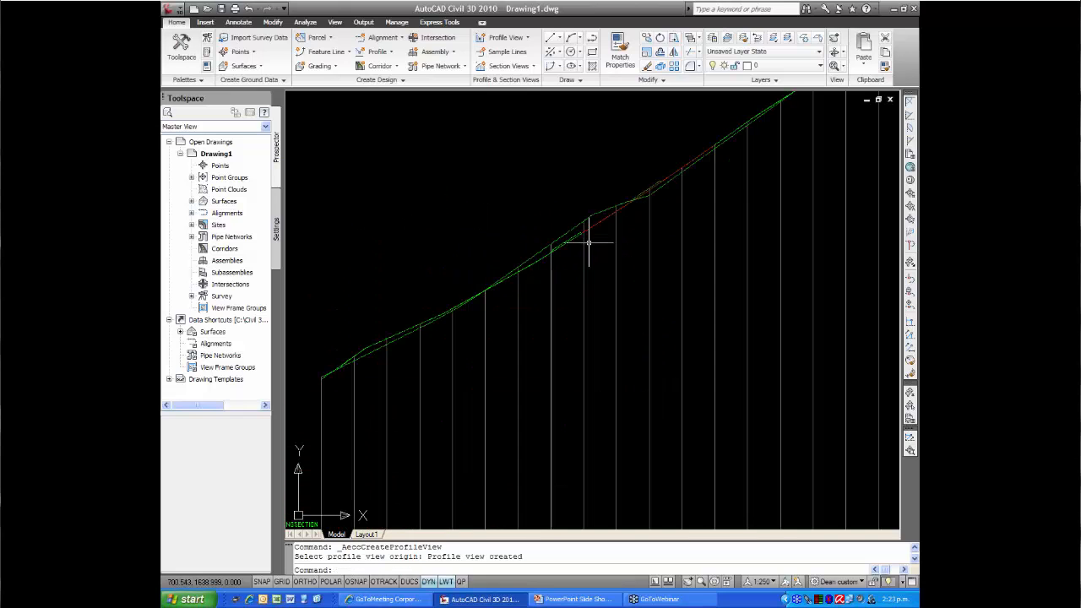
{"action": "scroll", "coordinate": [565, 254], "scroll_direction": "up", "scroll_amount": 1}
{"action": "left_click", "coordinate": [544, 222]}
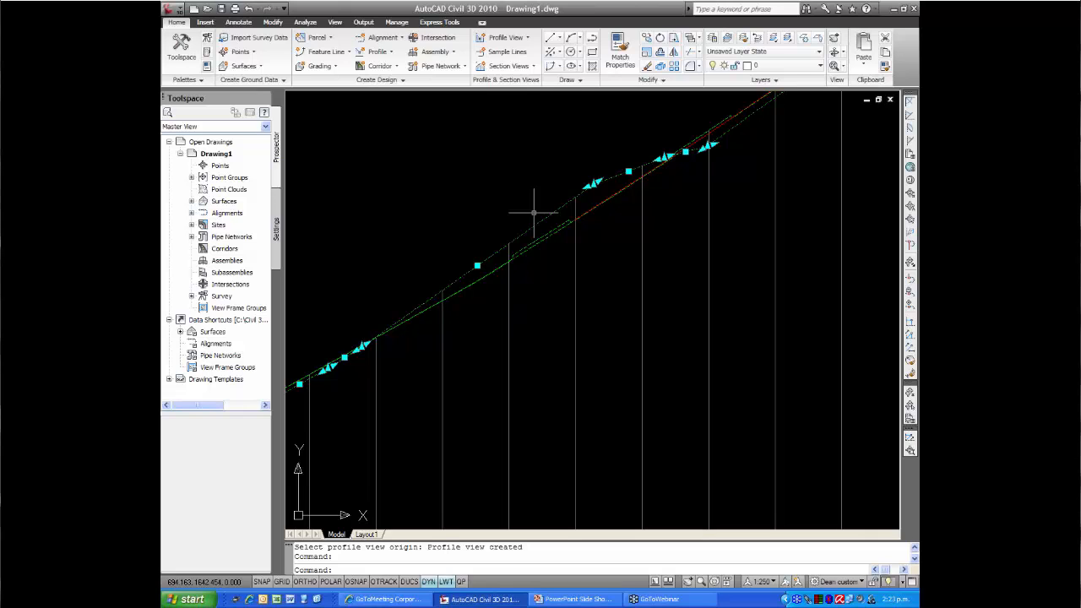
{"action": "scroll", "coordinate": [495, 188], "scroll_direction": "down", "scroll_amount": 3}
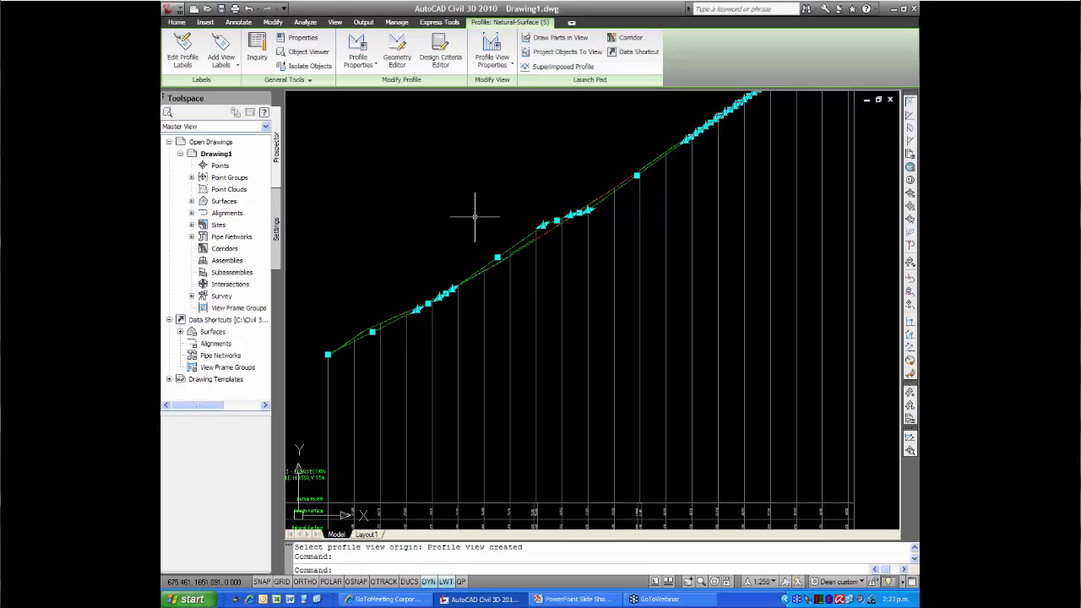
{"action": "key", "text": "Delete"}
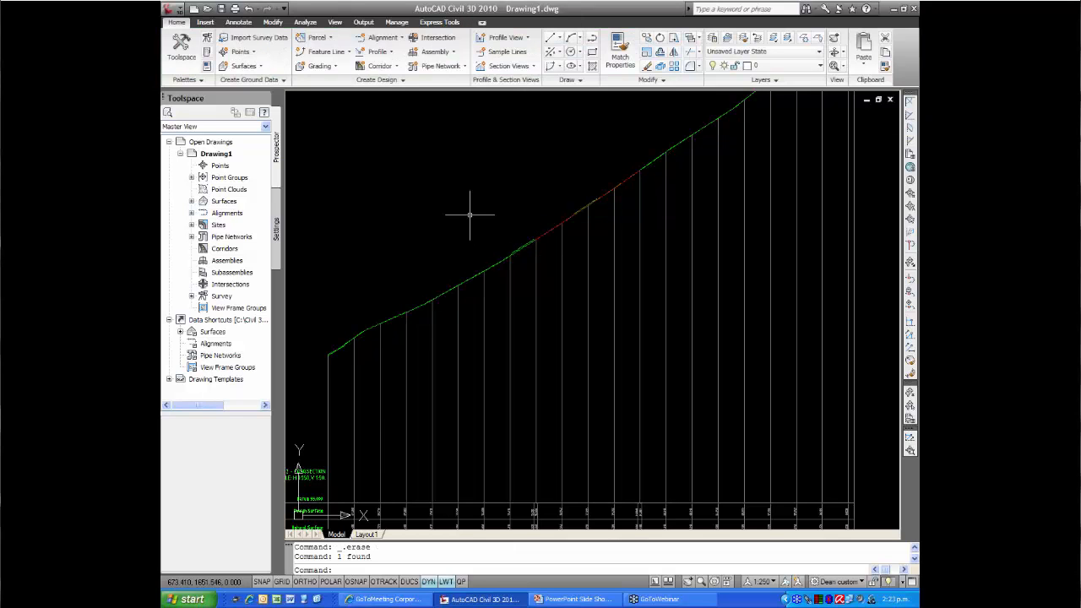
- Inspect how the remaining profiles line up in the side 2 longsection, and review the three longsections above the plan
{"action": "scroll", "coordinate": [493, 212], "scroll_direction": "up", "scroll_amount": 6}
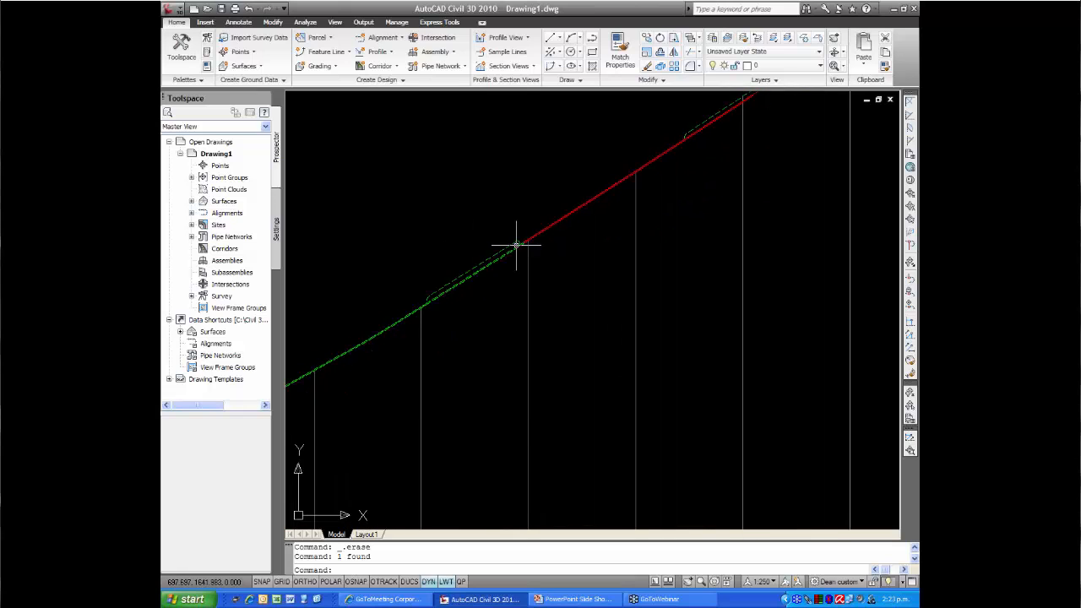
{"action": "mouse_move", "coordinate": [514, 249]}
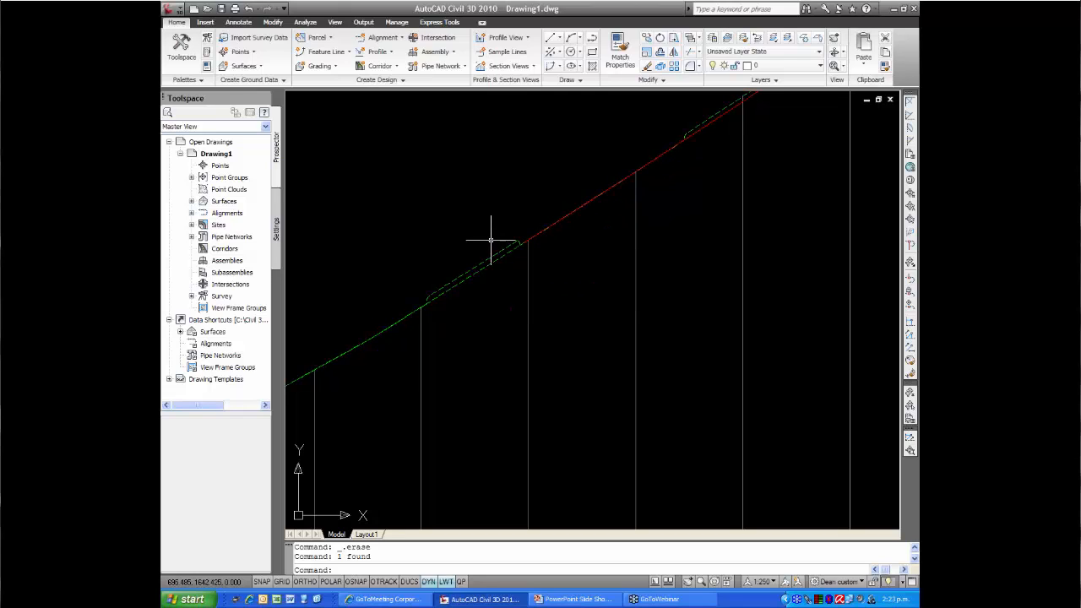
{"action": "scroll", "coordinate": [495, 234], "scroll_direction": "down", "scroll_amount": 4}
{"action": "middle_click_drag", "start_coordinate": [465, 234], "coordinate": [591, 184]}
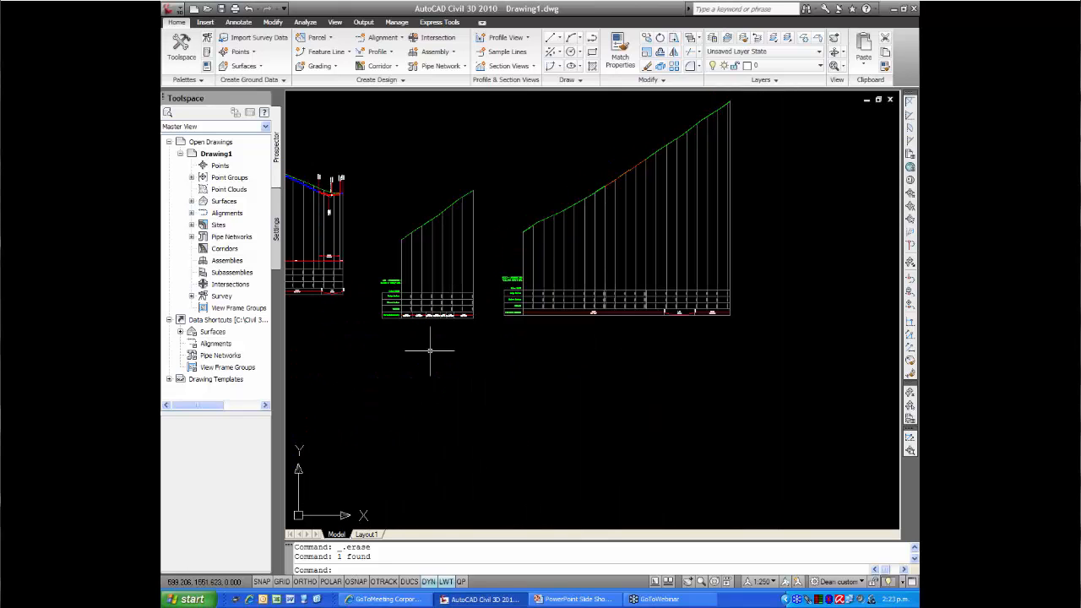
{"action": "middle_click_drag", "start_coordinate": [430, 352], "coordinate": [606, 282]}
{"action": "scroll", "coordinate": [471, 335], "scroll_direction": "down", "scroll_amount": 2}
{"action": "middle_click_drag", "start_coordinate": [461, 339], "coordinate": [473, 274]}
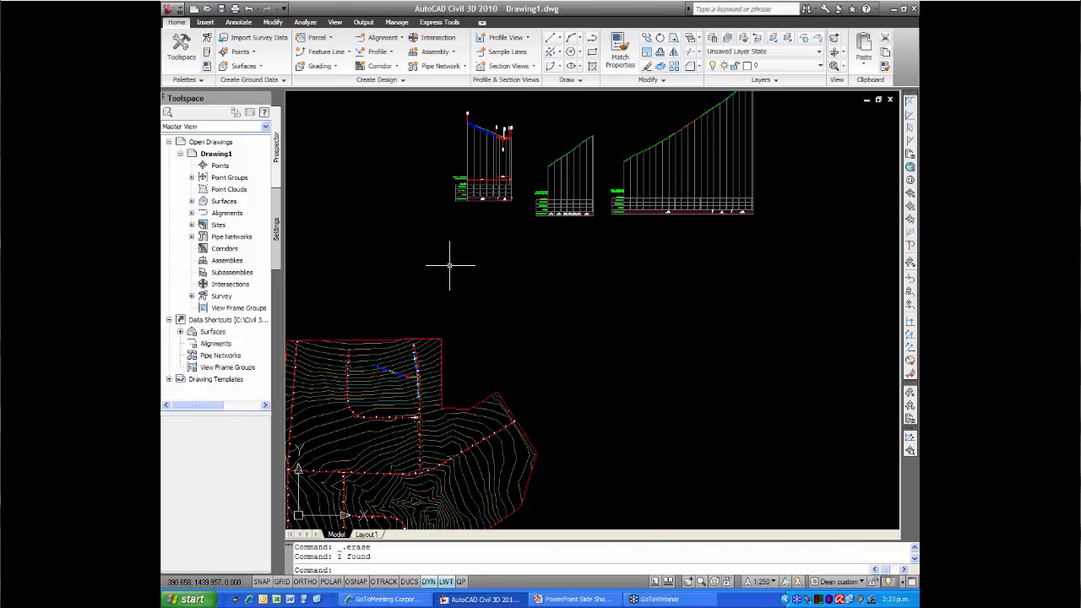
- Try to save the drawing as Drawing1.dwg in the desktop's _intersection webcast folder
{"action": "left_click", "coordinate": [221, 9]}
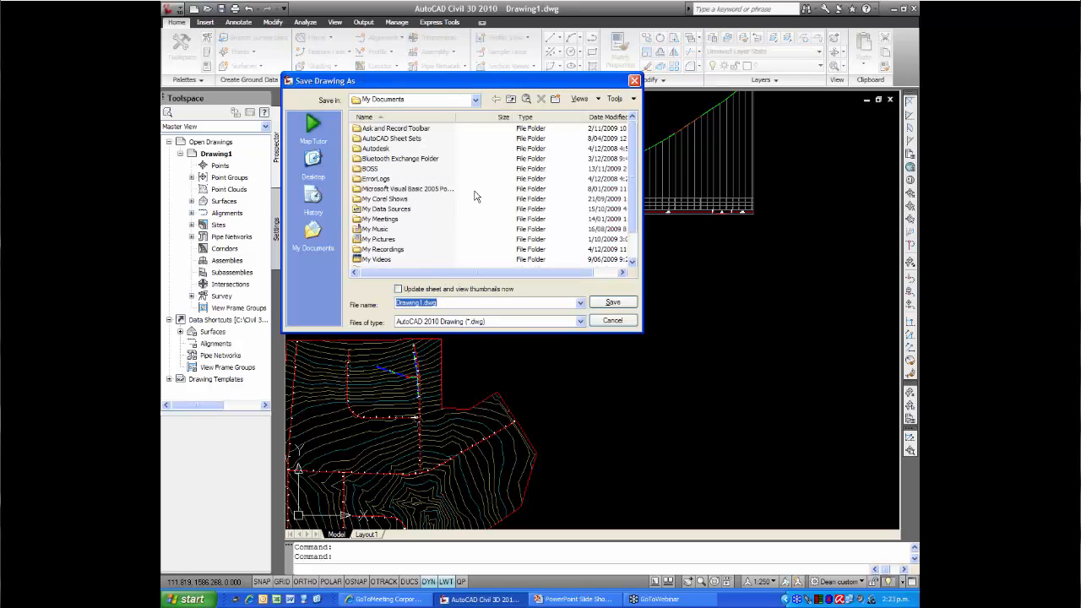
{"action": "left_click", "coordinate": [313, 160]}
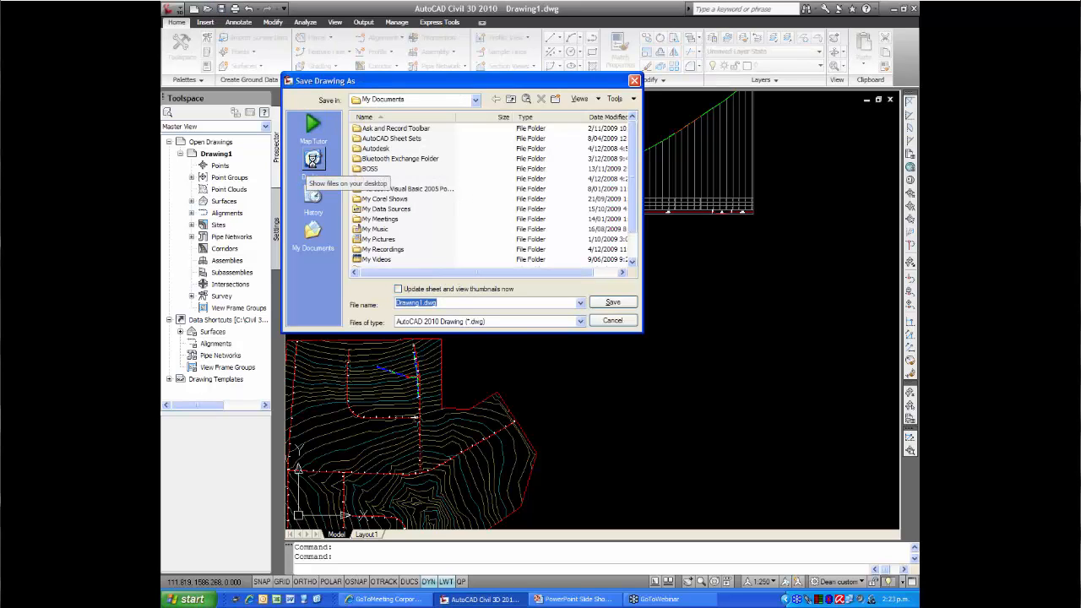
{"action": "double_click", "coordinate": [393, 159]}
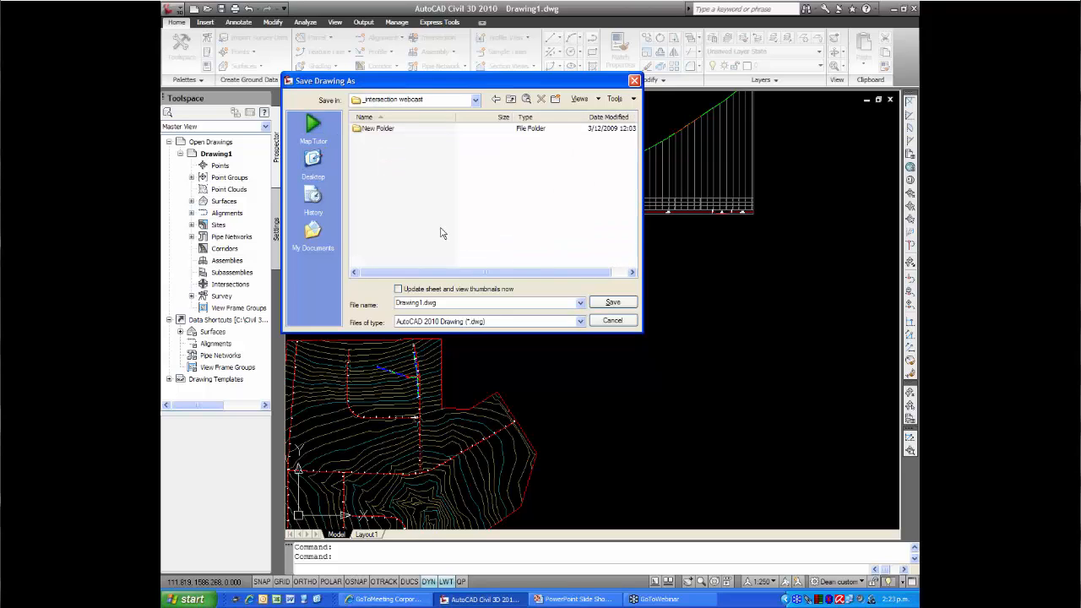
{"action": "left_click", "coordinate": [624, 308]}
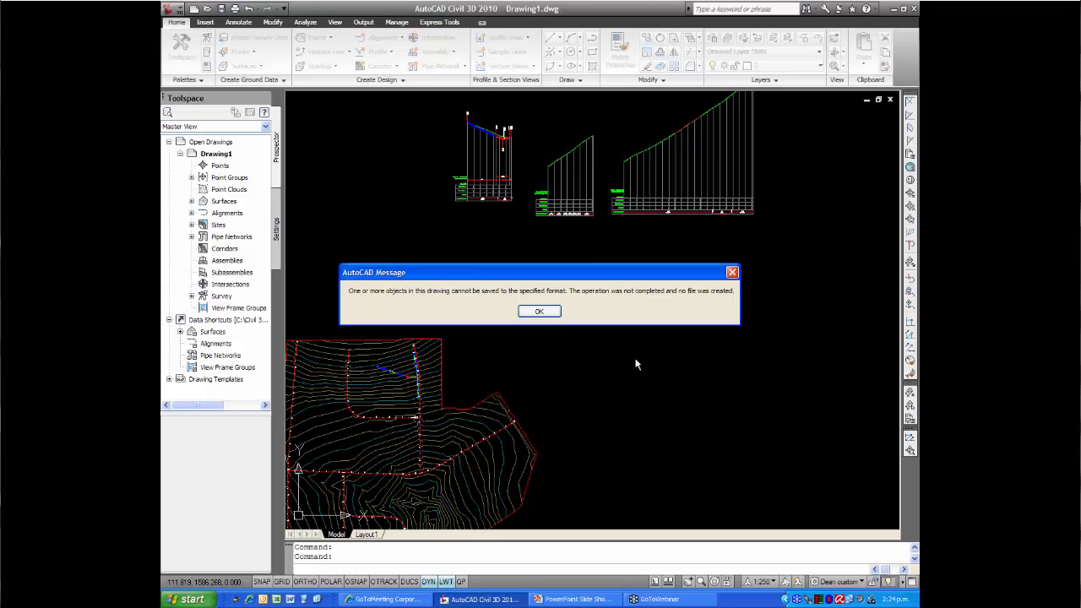
{"action": "left_click", "coordinate": [541, 312]}
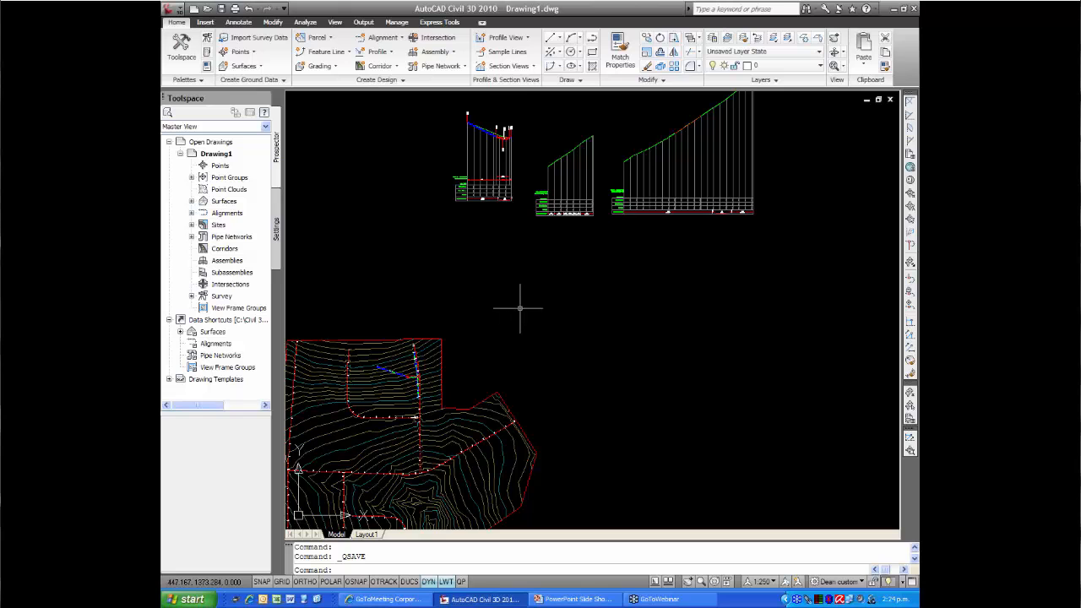
- Start an intersection at the point where Dean St meets side 2, keeping the Primary Road Crown Maintained corridor type
{"action": "mouse_move", "coordinate": [537, 319]}
{"action": "middle_mouse_down"}
{"action": "mouse_move", "coordinate": [534, 292]}
{"action": "mouse_move", "coordinate": [552, 250]}
{"action": "middle_mouse_up"}
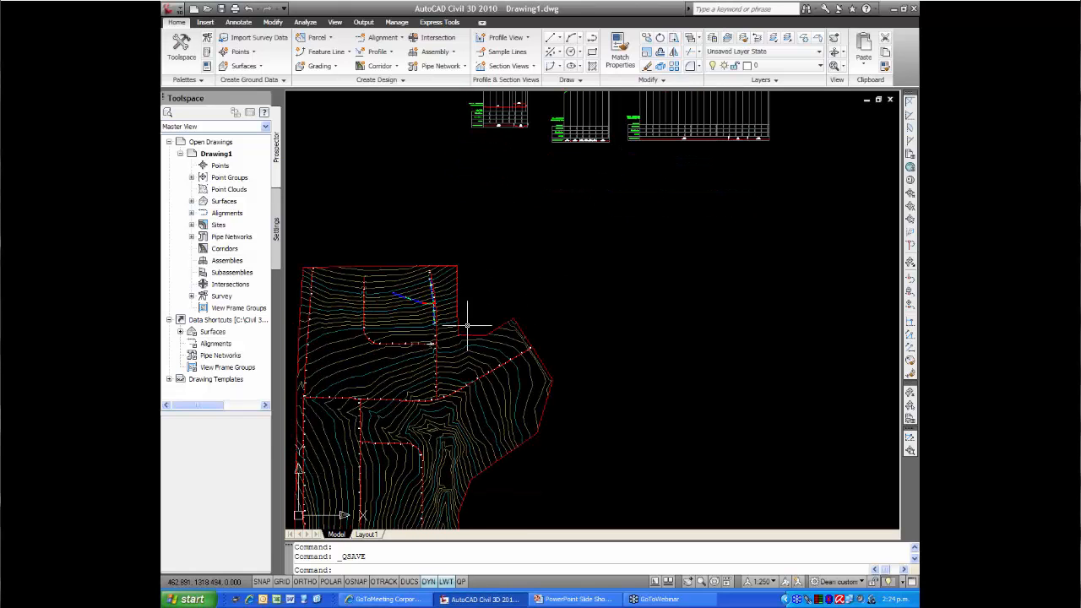
{"action": "scroll", "coordinate": [429, 389], "scroll_direction": "up", "scroll_amount": 5}
{"action": "scroll", "coordinate": [436, 316], "scroll_direction": "up", "scroll_amount": 3}
{"action": "middle_click_drag", "start_coordinate": [439, 286], "coordinate": [454, 363]}
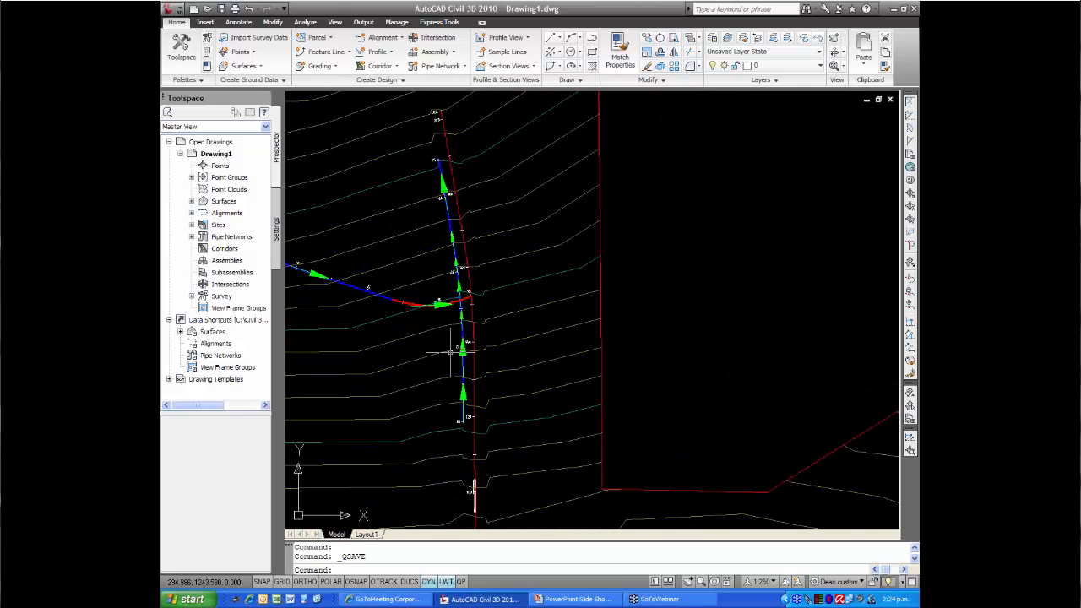
{"action": "scroll", "coordinate": [447, 345], "scroll_direction": "up", "scroll_amount": 3}
{"action": "mouse_move", "coordinate": [448, 320]}
{"action": "middle_mouse_down"}
{"action": "mouse_move", "coordinate": [454, 338]}
{"action": "mouse_move", "coordinate": [447, 332]}
{"action": "middle_mouse_up"}
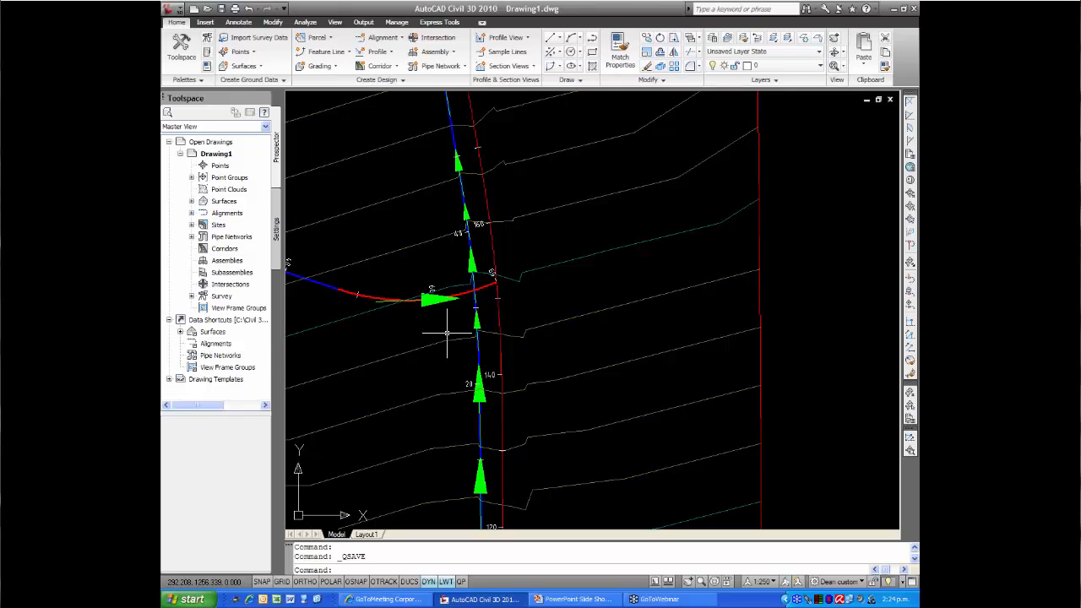
{"action": "left_click", "coordinate": [438, 39]}
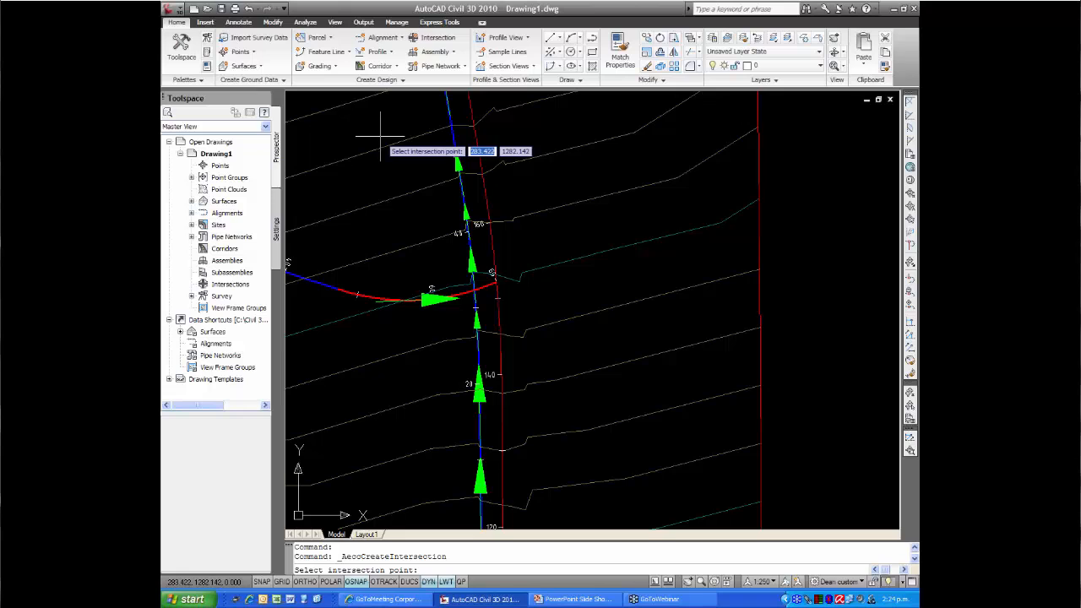
{"action": "scroll", "coordinate": [496, 279], "scroll_direction": "up", "scroll_amount": 5}
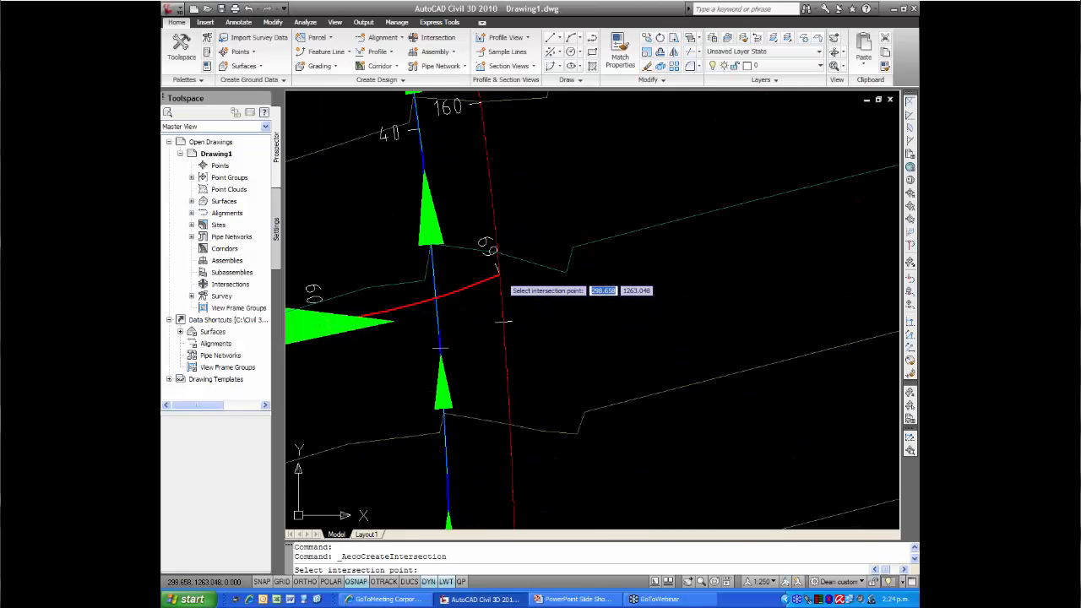
{"action": "left_click", "coordinate": [499, 274]}
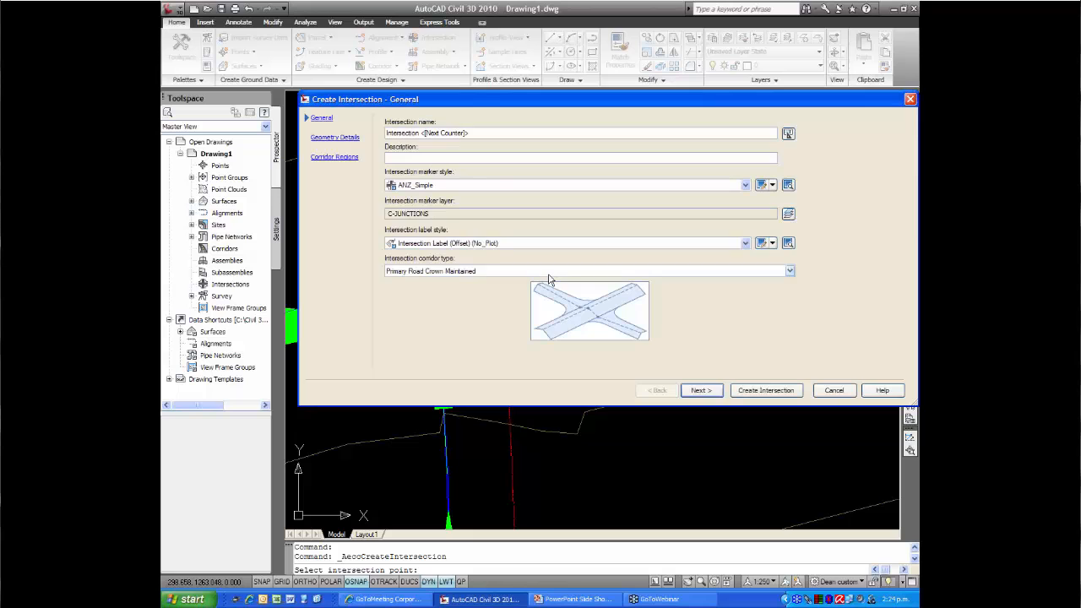
{"action": "left_click_drag", "start_coordinate": [516, 107], "coordinate": [391, 115]}
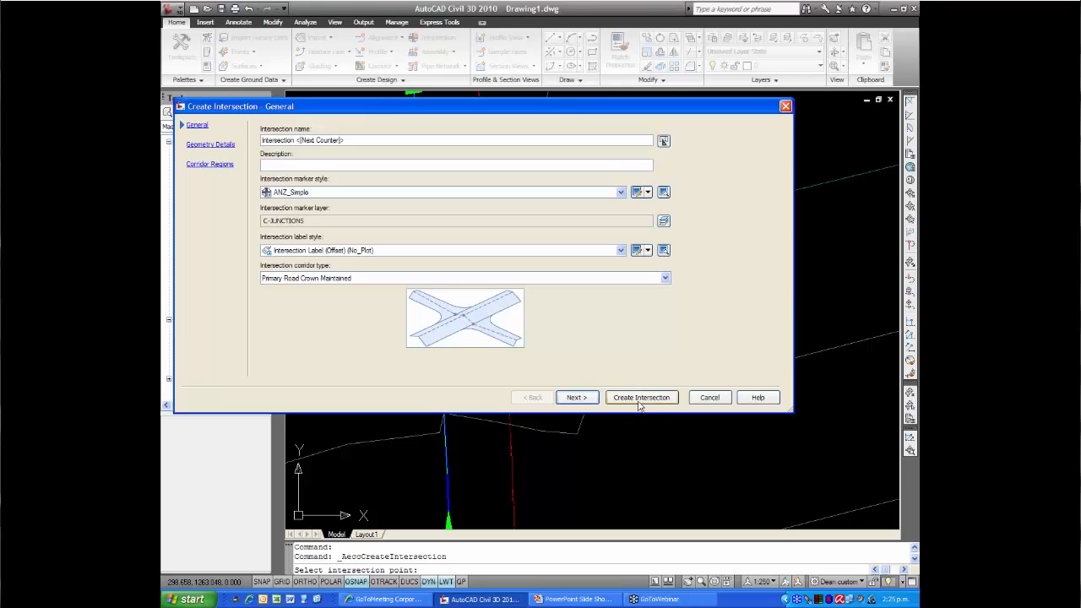
{"action": "left_click", "coordinate": [579, 397]}
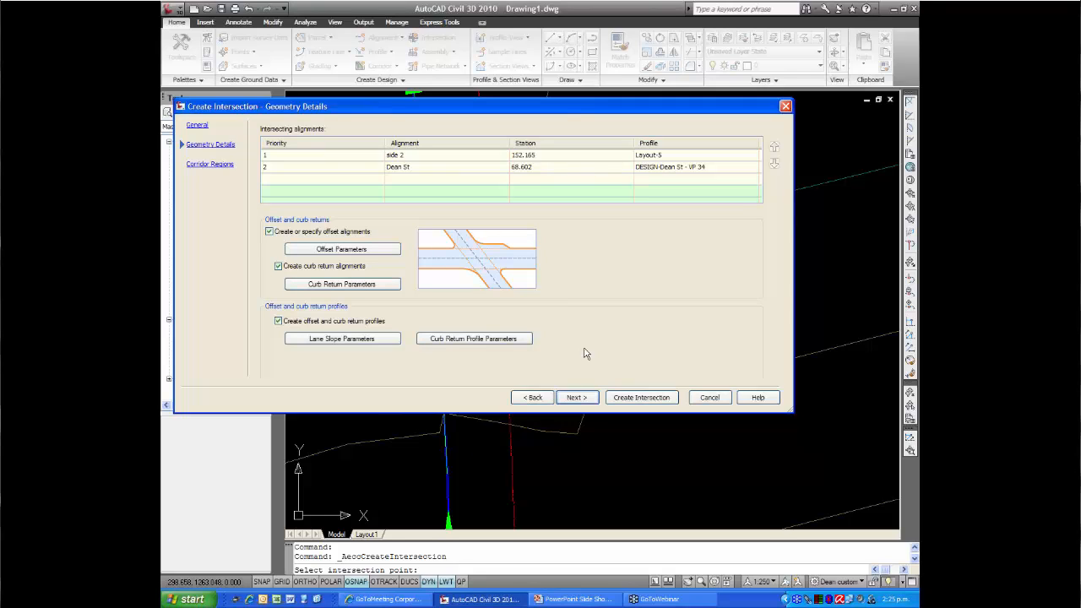
- In the intersection's offset parameters, set the left offset of the primary road side 2 to use an existing alignment
{"action": "left_click", "coordinate": [354, 253]}
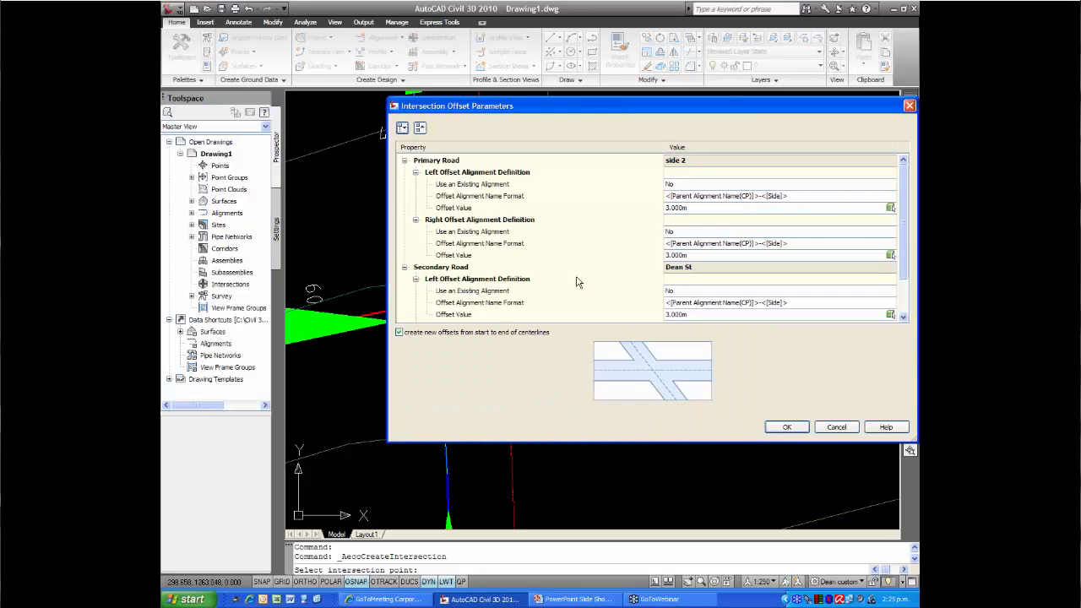
{"action": "left_click_drag", "start_coordinate": [592, 109], "coordinate": [418, 107]}
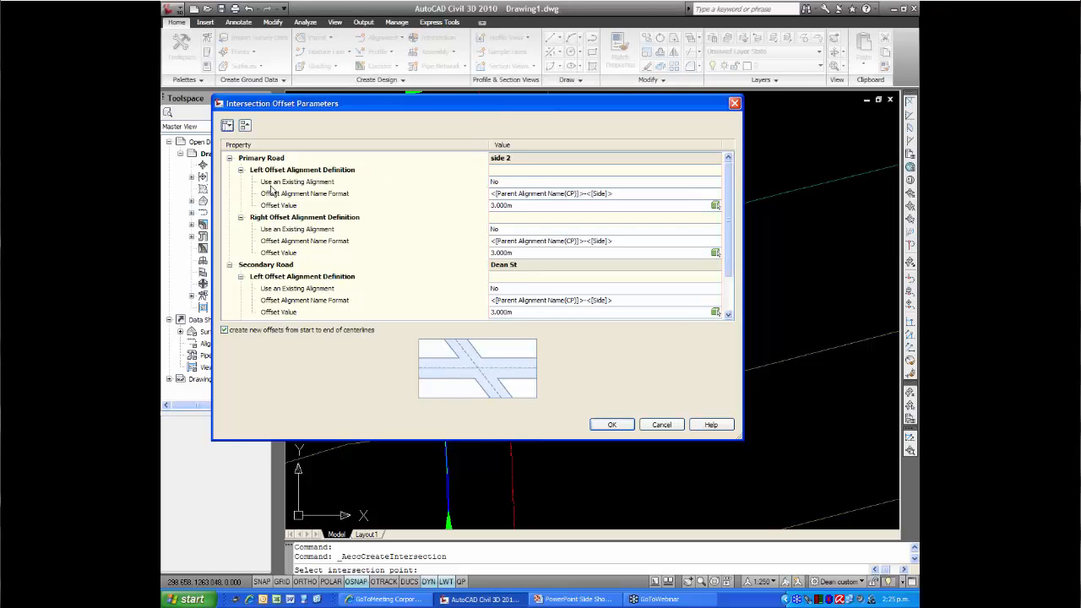
{"action": "left_click", "coordinate": [533, 183]}
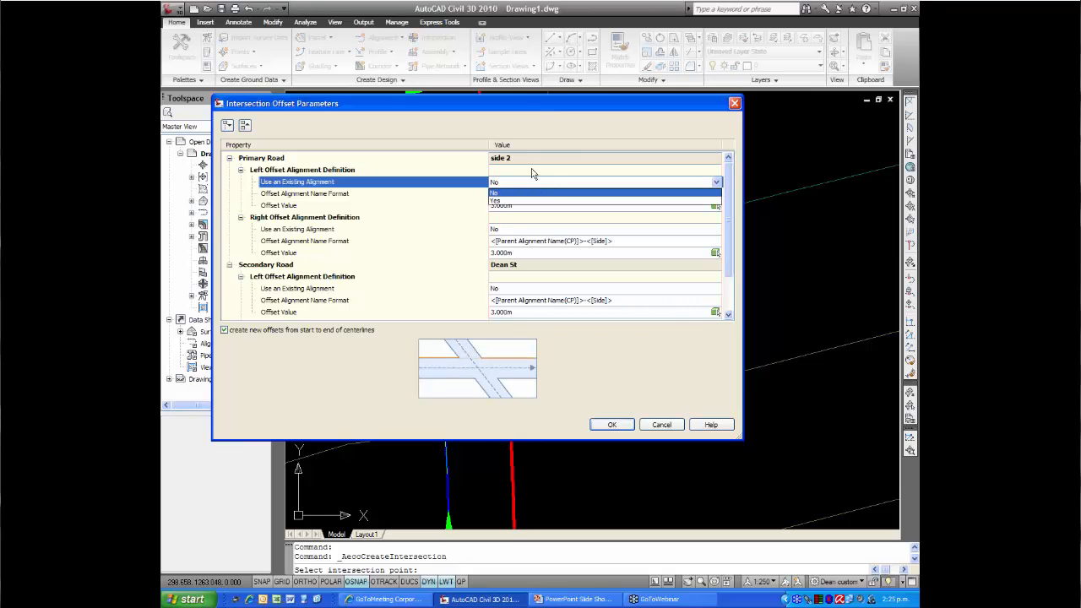
{"action": "left_click", "coordinate": [525, 190]}
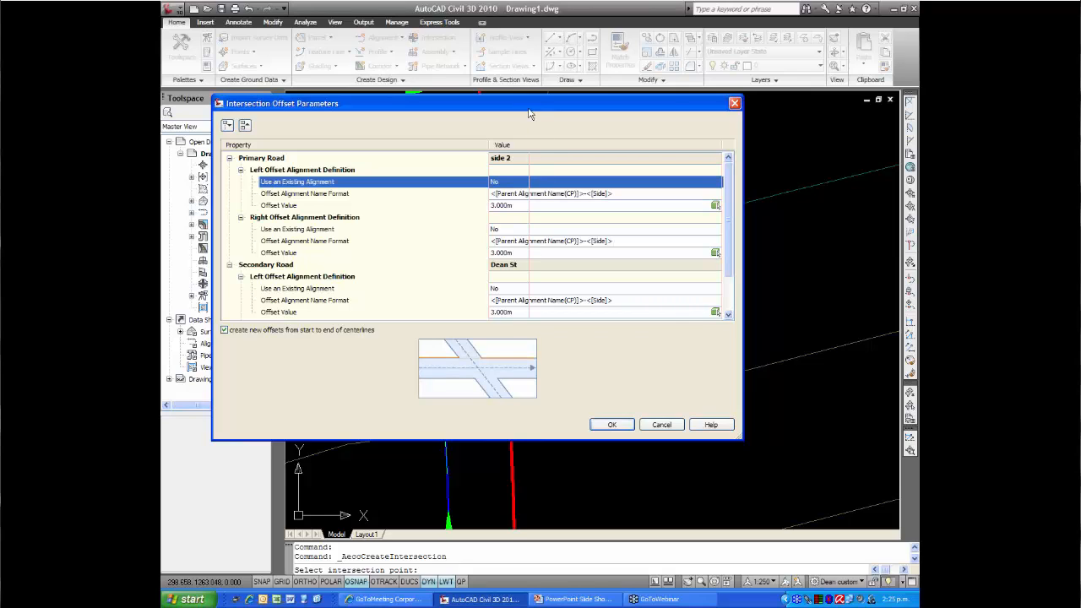
{"action": "mouse_move", "coordinate": [528, 111]}
{"action": "left_mouse_down"}
{"action": "mouse_move", "coordinate": [541, 118]}
{"action": "mouse_move", "coordinate": [553, 396]}
{"action": "mouse_move", "coordinate": [582, 473]}
{"action": "left_mouse_up"}
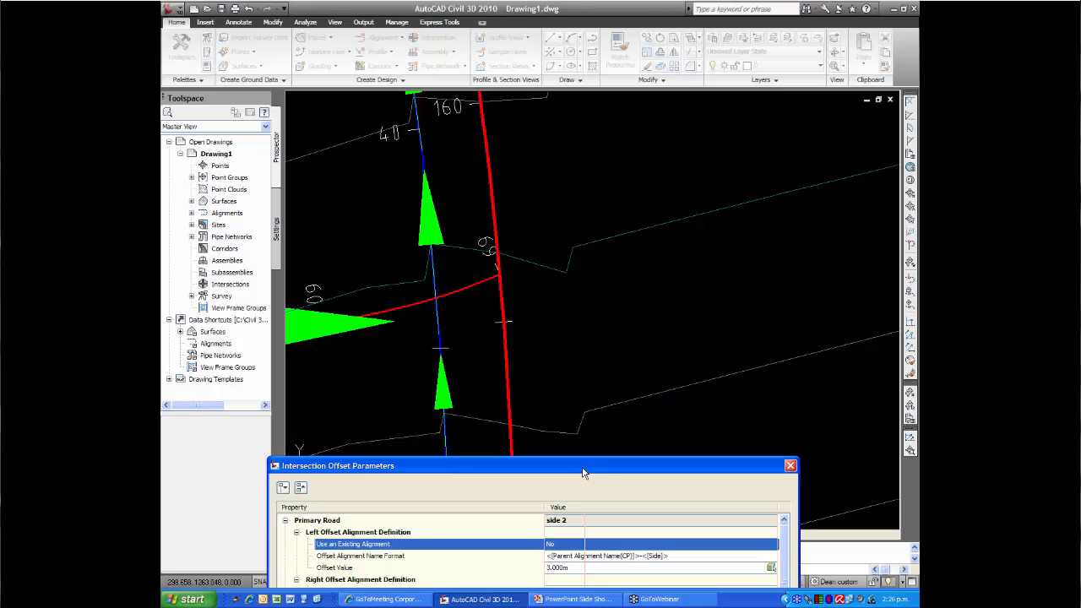
{"action": "left_click_drag", "start_coordinate": [583, 473], "coordinate": [536, 153]}
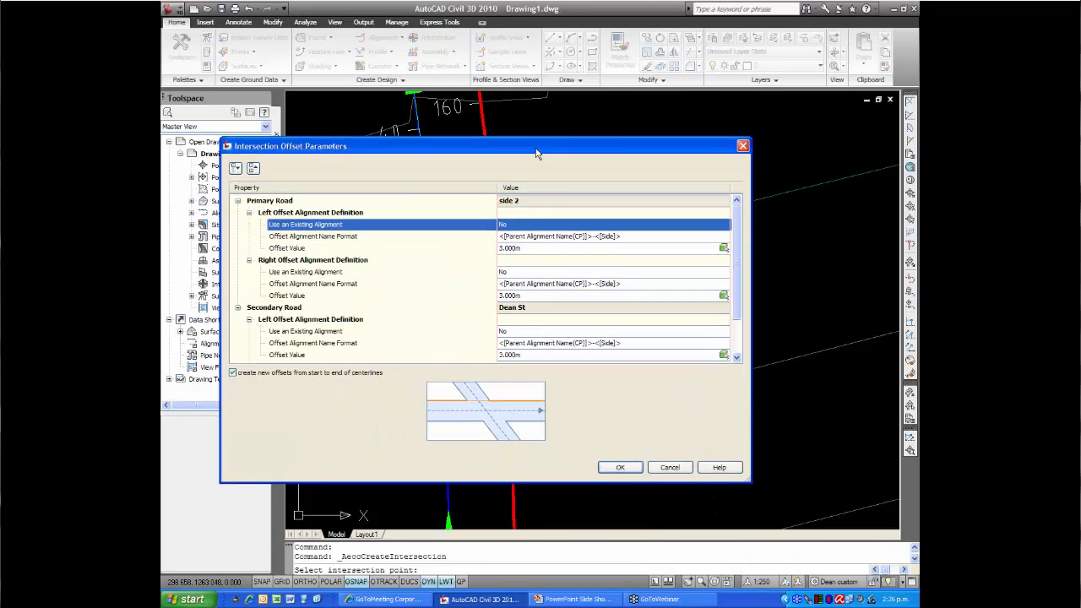
{"action": "left_click", "coordinate": [540, 226]}
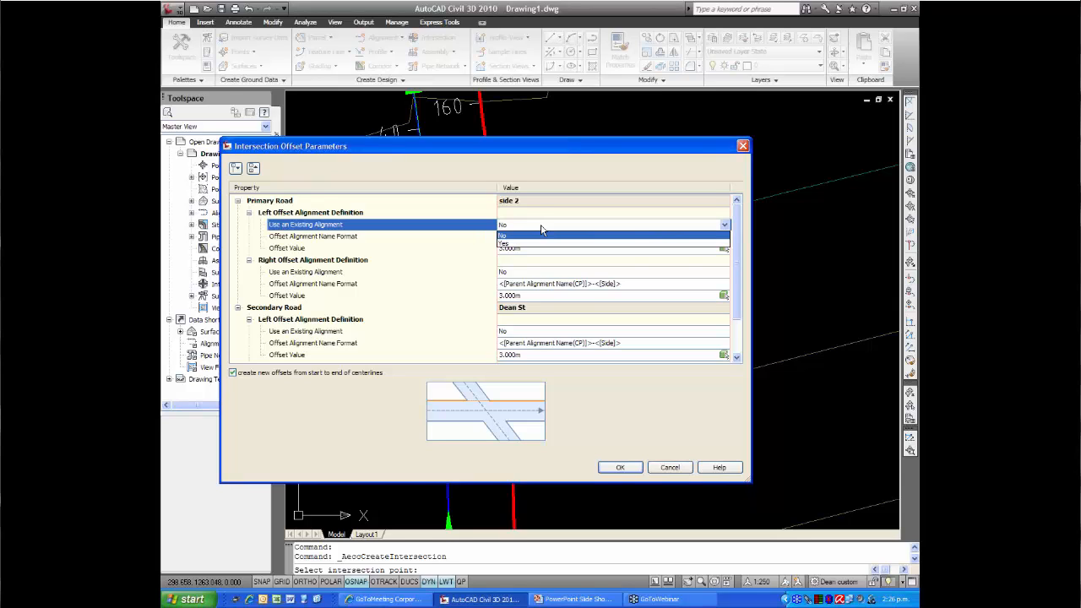
{"action": "left_click", "coordinate": [530, 244]}
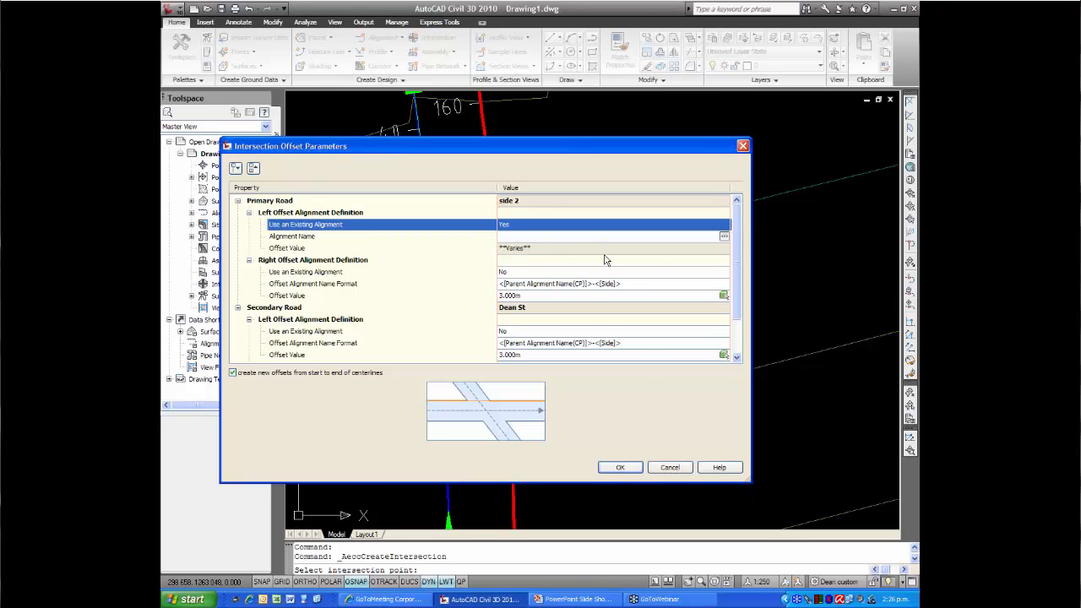
- Assign the LEB alignment, picked in the drawing, as side 2's left offset and accept the offset parameters
{"action": "left_click", "coordinate": [724, 238]}
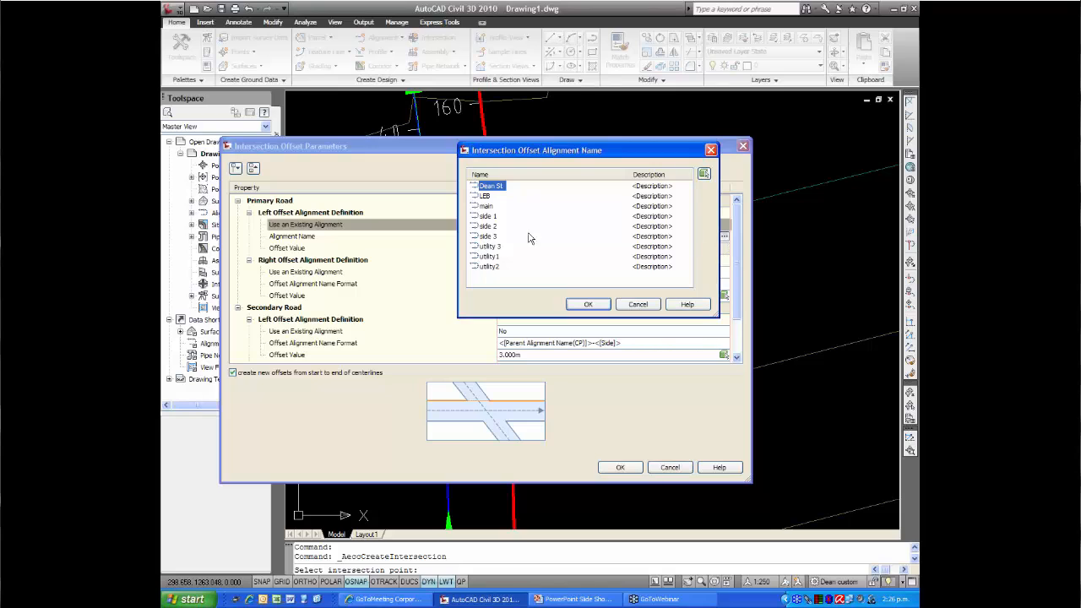
{"action": "left_click", "coordinate": [704, 175]}
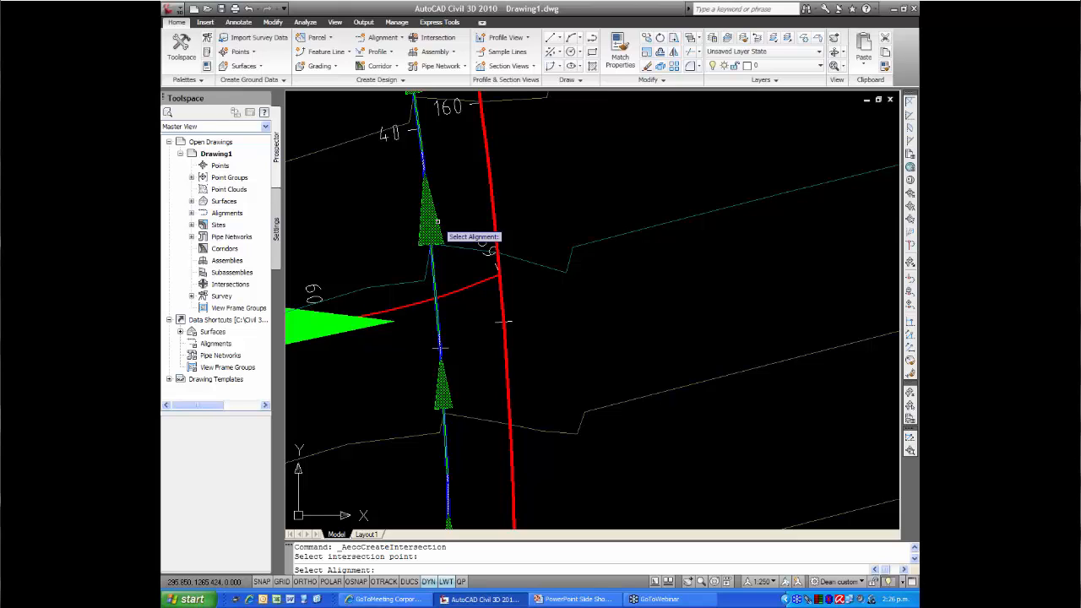
{"action": "left_click", "coordinate": [437, 222]}
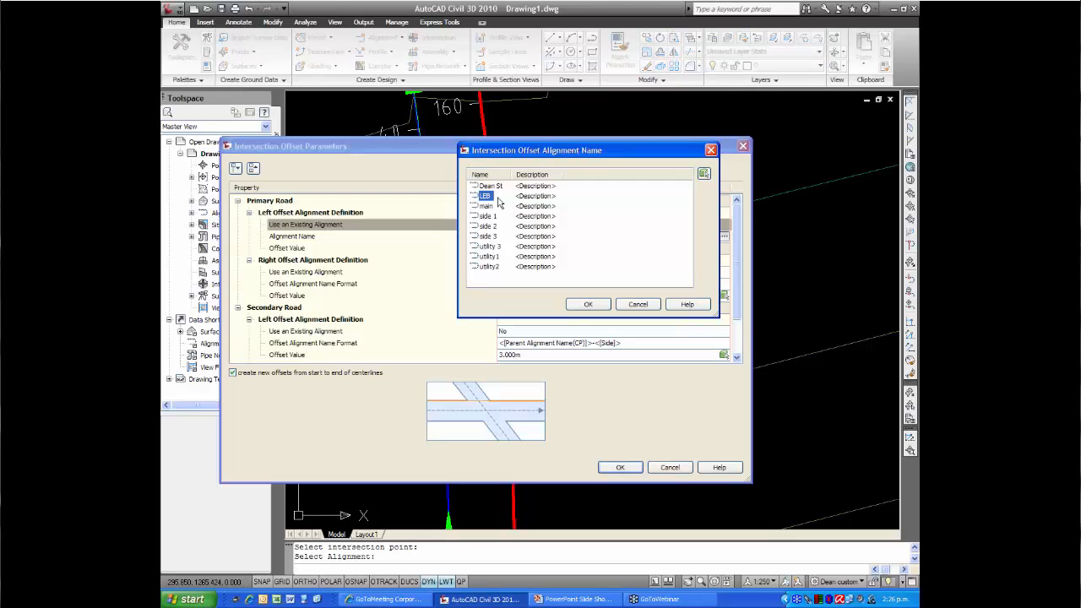
{"action": "left_click", "coordinate": [587, 304]}
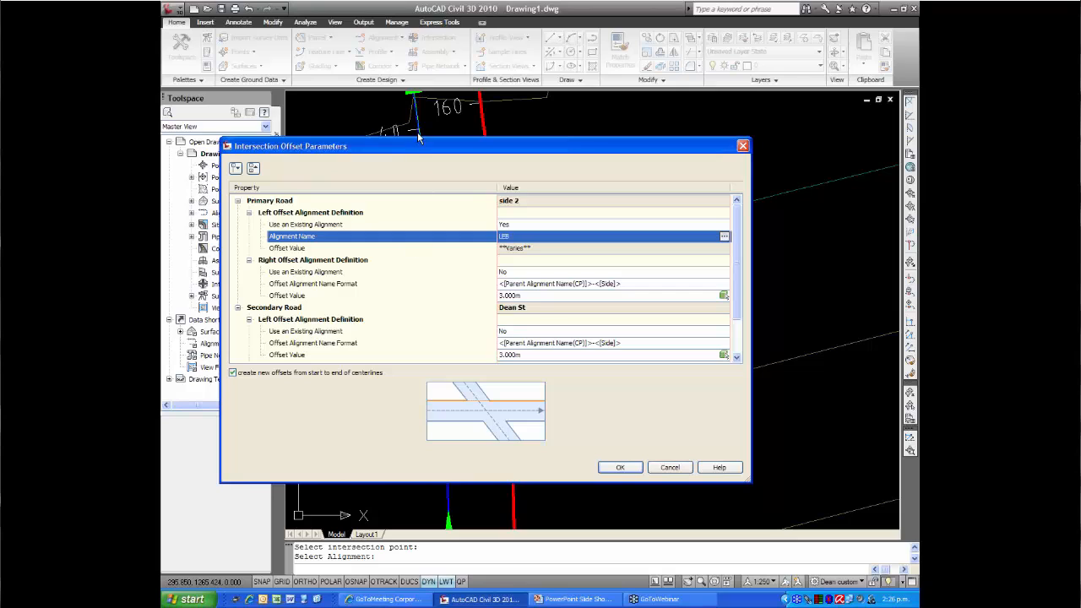
{"action": "left_click", "coordinate": [619, 470]}
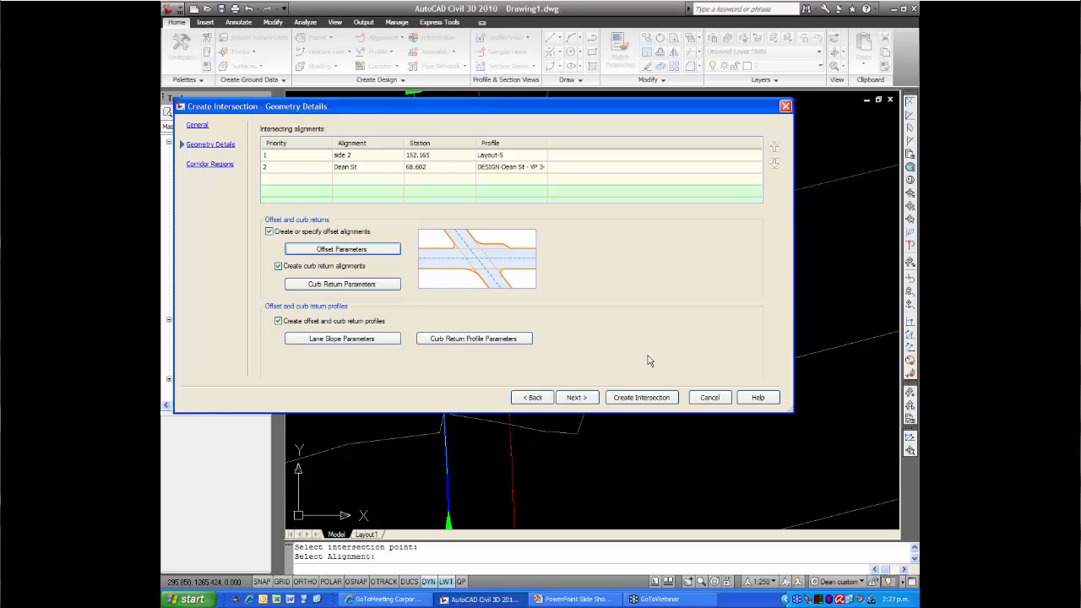
- Review the SW quadrant's curb return parameters and accept a circular fillet with a 9 m radius
{"action": "left_click", "coordinate": [369, 285]}
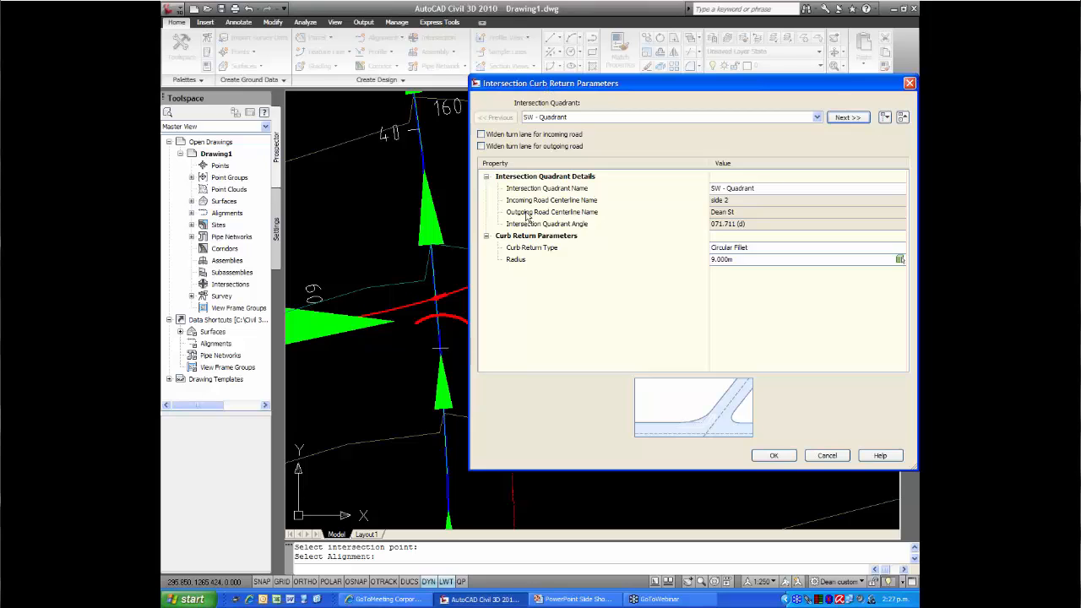
{"action": "left_click_drag", "start_coordinate": [558, 84], "coordinate": [597, 86]}
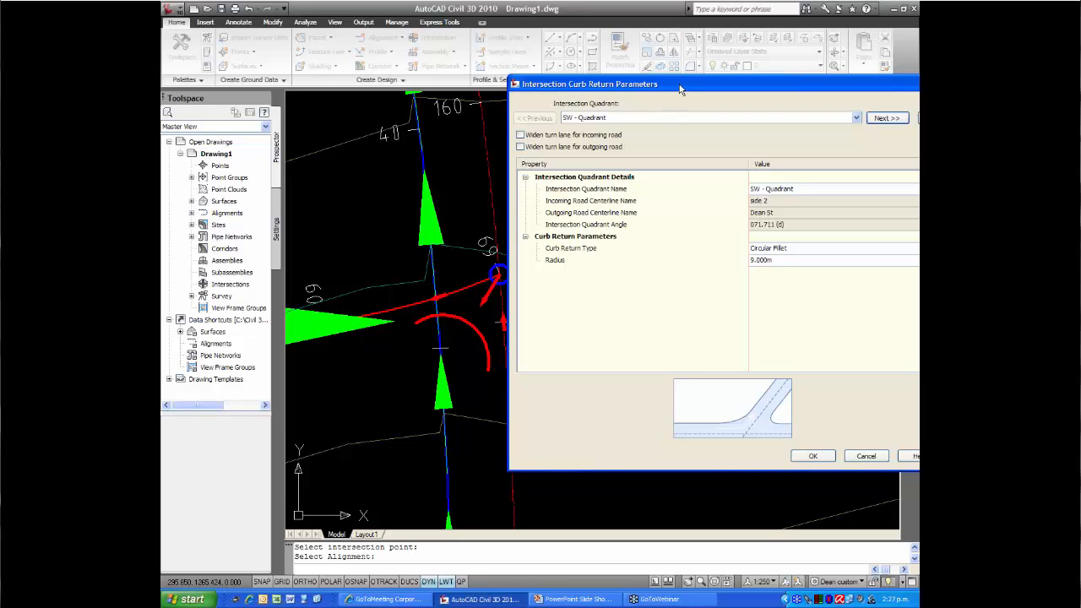
{"action": "left_click_drag", "start_coordinate": [683, 89], "coordinate": [455, 100]}
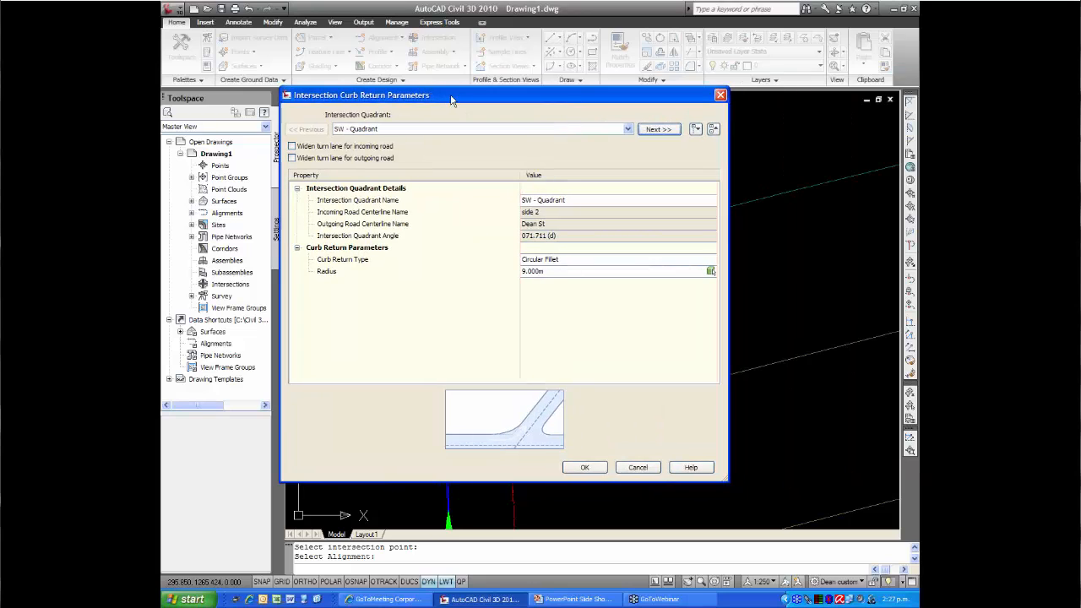
{"action": "left_click", "coordinate": [537, 271]}
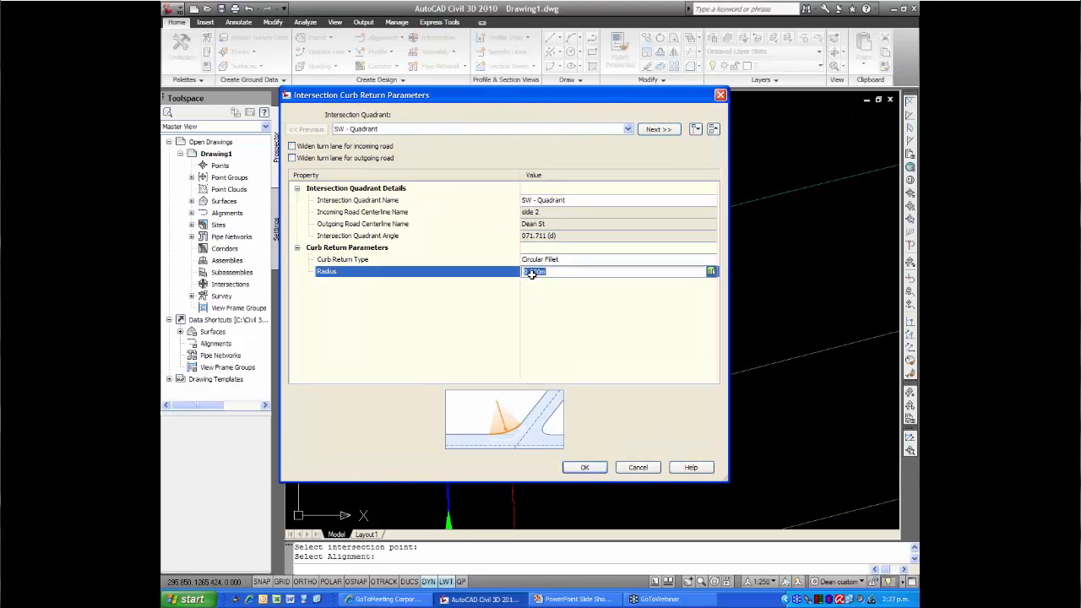
{"action": "left_click", "coordinate": [583, 467]}
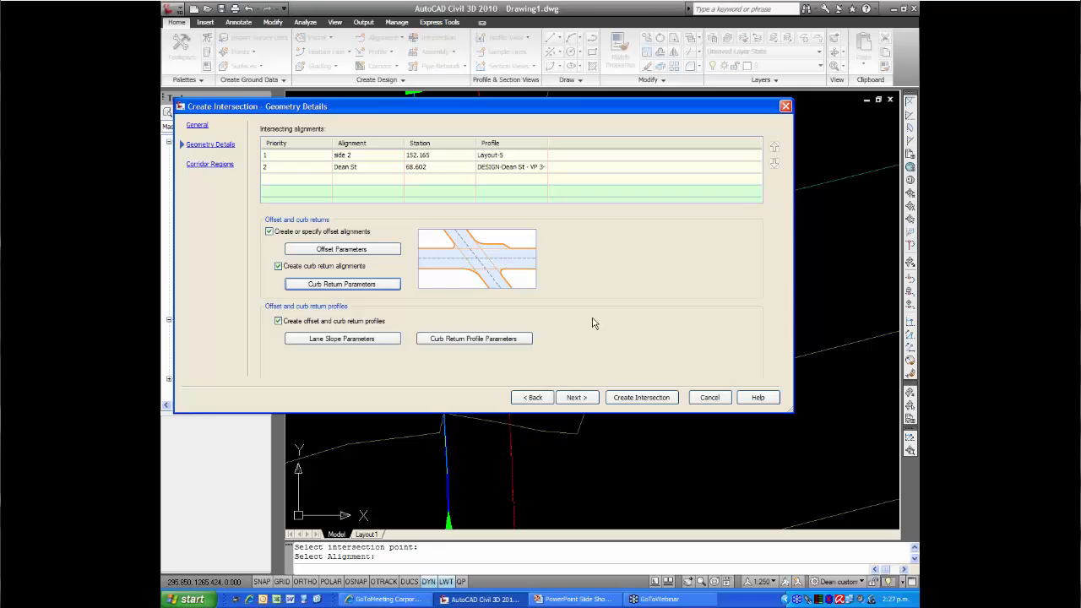
- In the intersection's lane slope parameters, set side 2's left edge to use an existing profile
{"action": "left_click", "coordinate": [331, 341]}
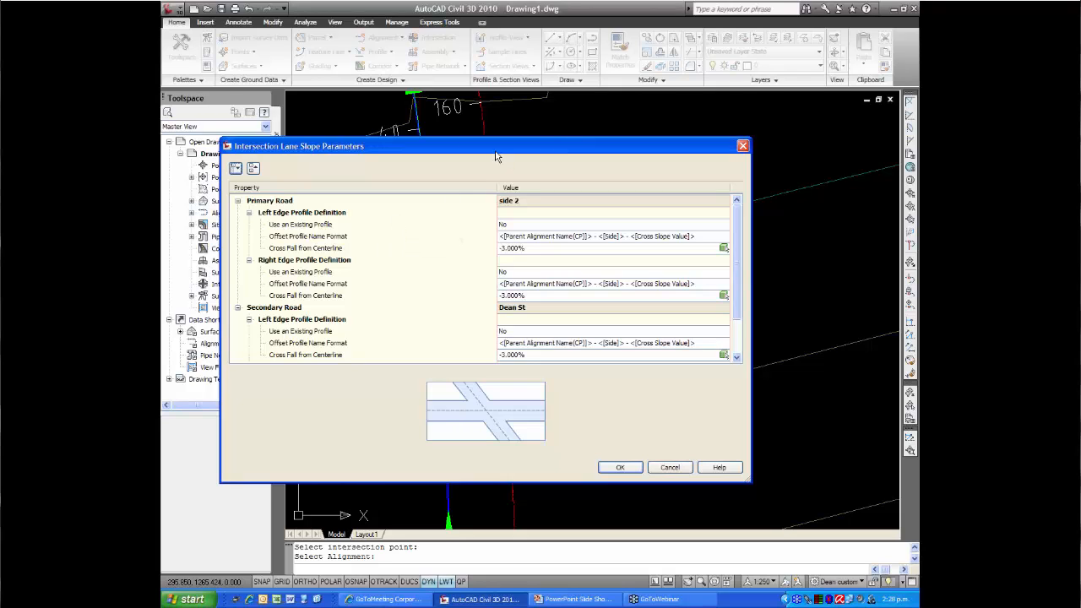
{"action": "left_click", "coordinate": [520, 226]}
{"action": "left_click", "coordinate": [520, 228]}
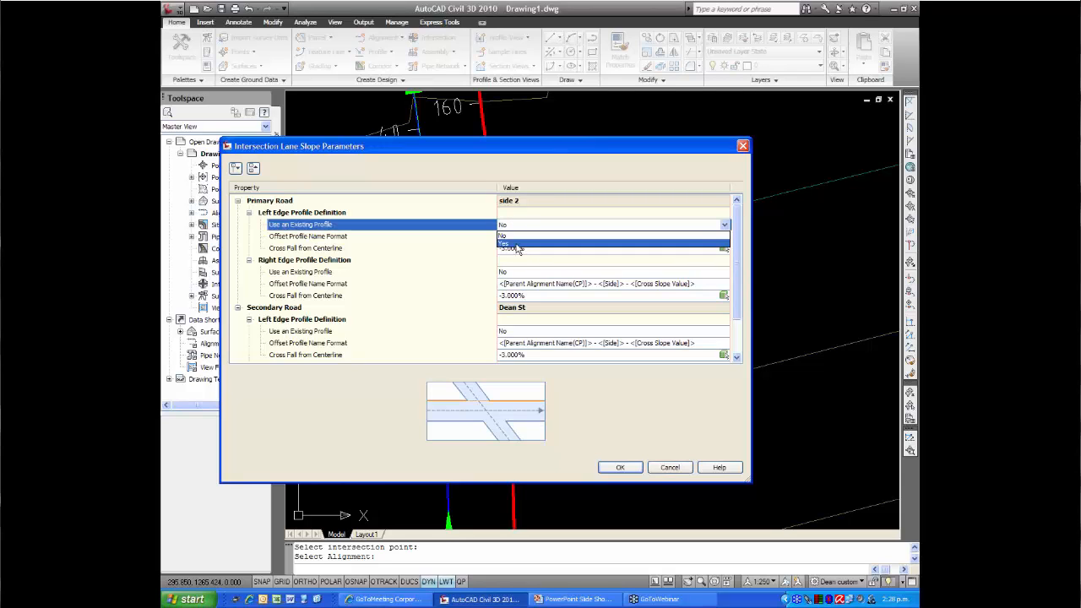
{"action": "left_click", "coordinate": [518, 245]}
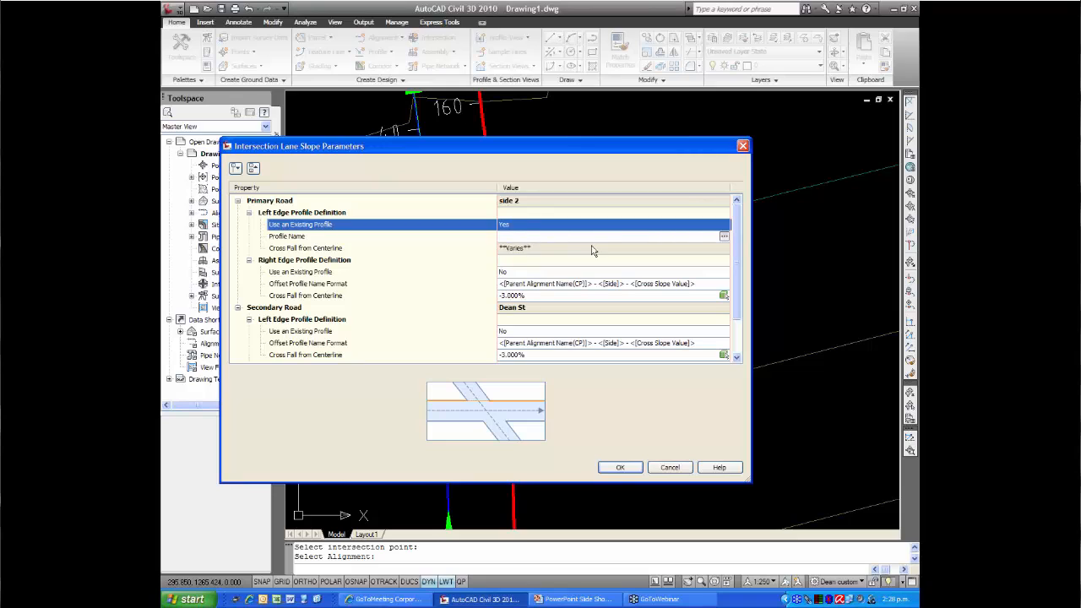
- Assign eg with road-LEB-VP-2, picked in the LEB longsection, as side 2's left edge profile and accept the lane slope parameters
{"action": "left_click", "coordinate": [723, 238]}
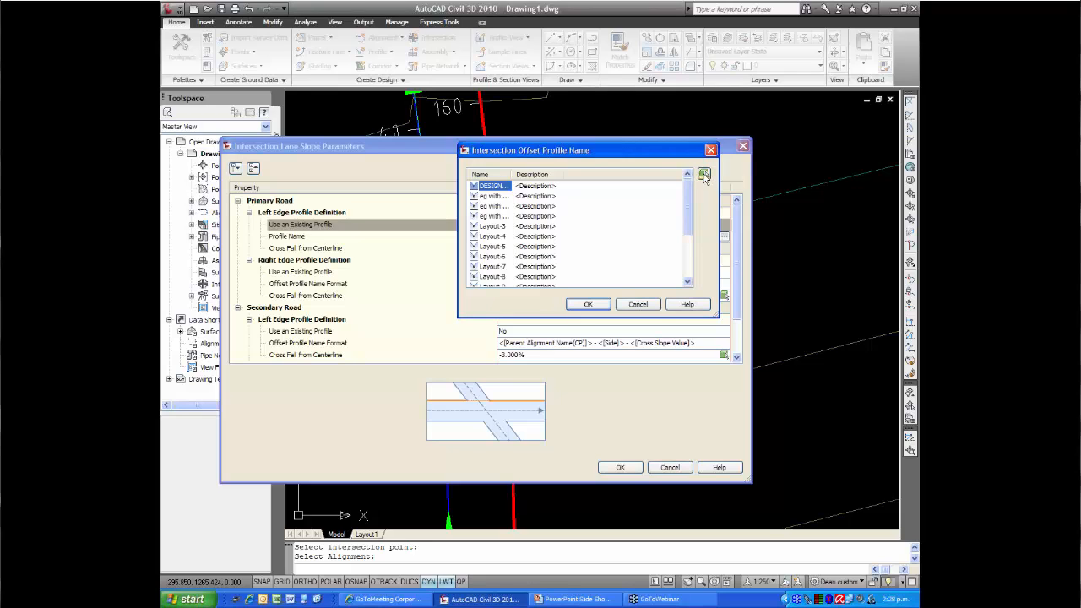
{"action": "left_click", "coordinate": [704, 176]}
{"action": "scroll", "coordinate": [592, 221], "scroll_direction": "down", "scroll_amount": 5}
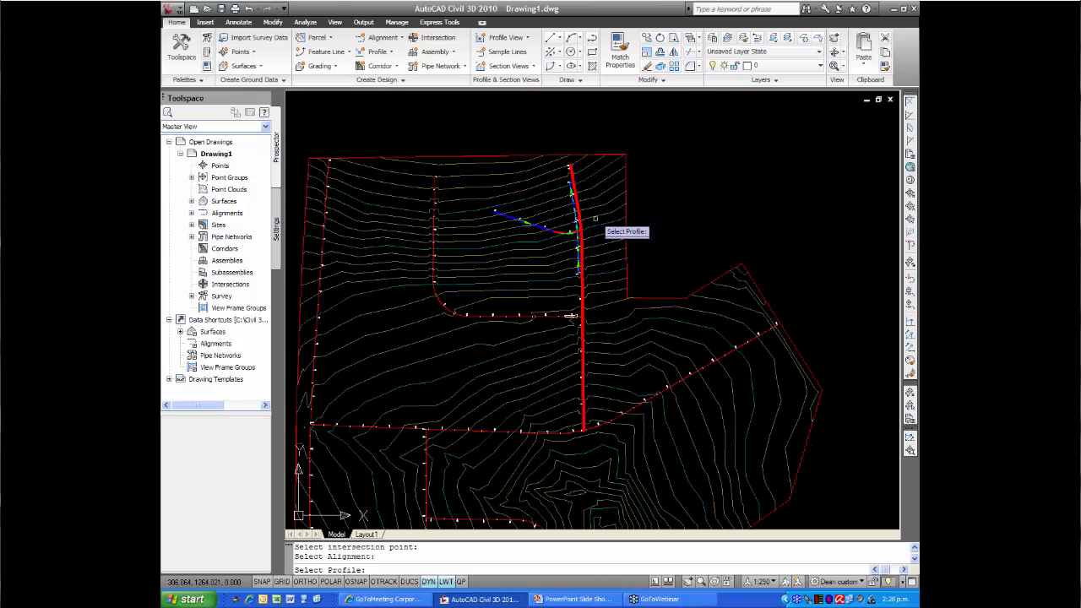
{"action": "middle_click_drag", "start_coordinate": [596, 221], "coordinate": [542, 332]}
{"action": "middle_click_drag", "start_coordinate": [579, 199], "coordinate": [488, 353]}
{"action": "middle_click_drag", "start_coordinate": [561, 222], "coordinate": [463, 384]}
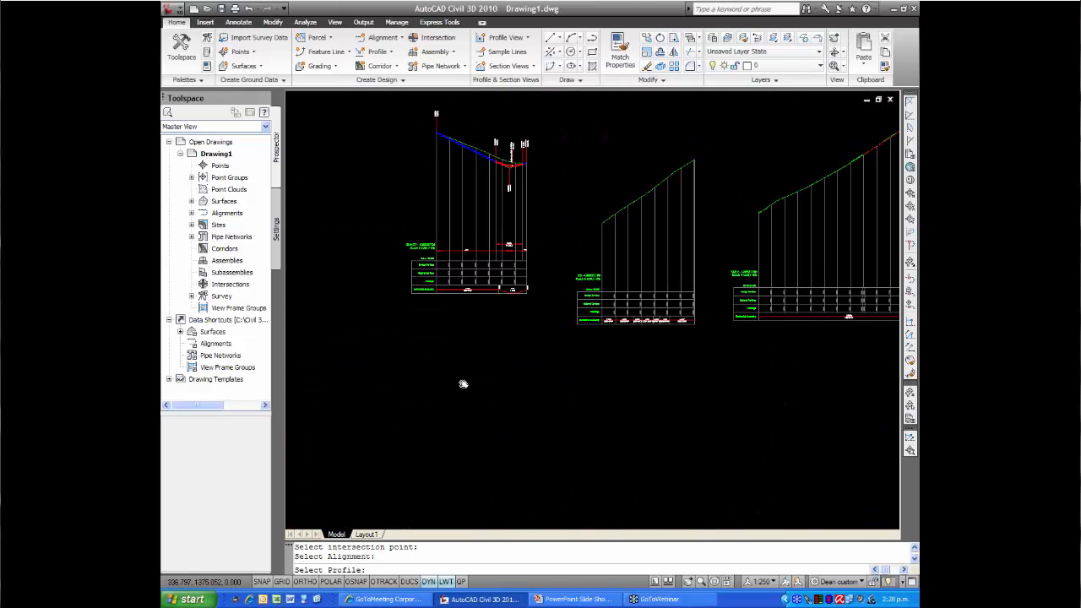
{"action": "scroll", "coordinate": [577, 300], "scroll_direction": "up", "scroll_amount": 4}
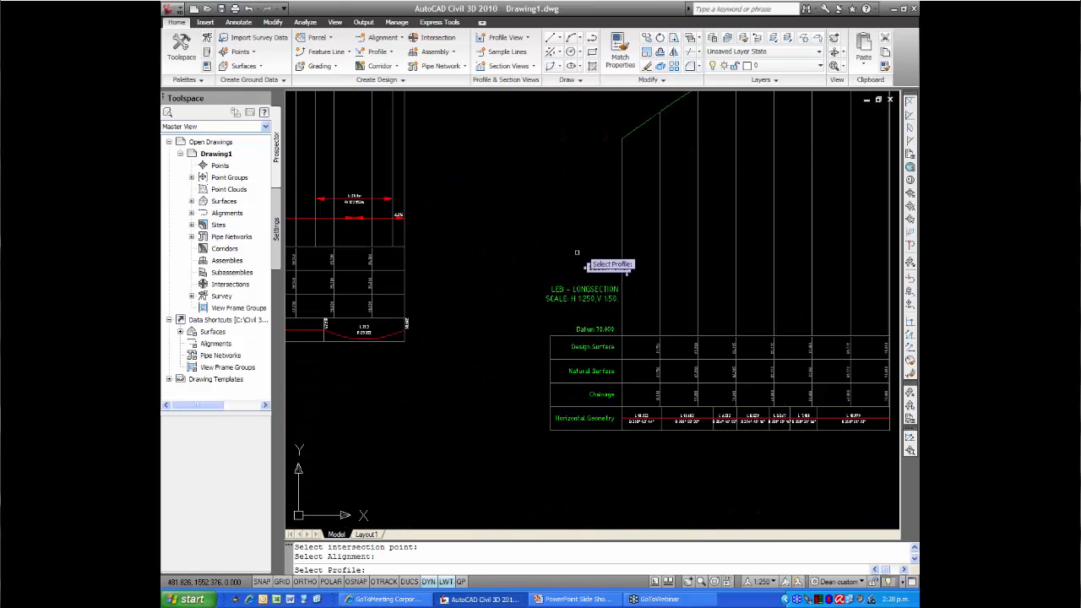
{"action": "middle_click_drag", "start_coordinate": [576, 253], "coordinate": [457, 384]}
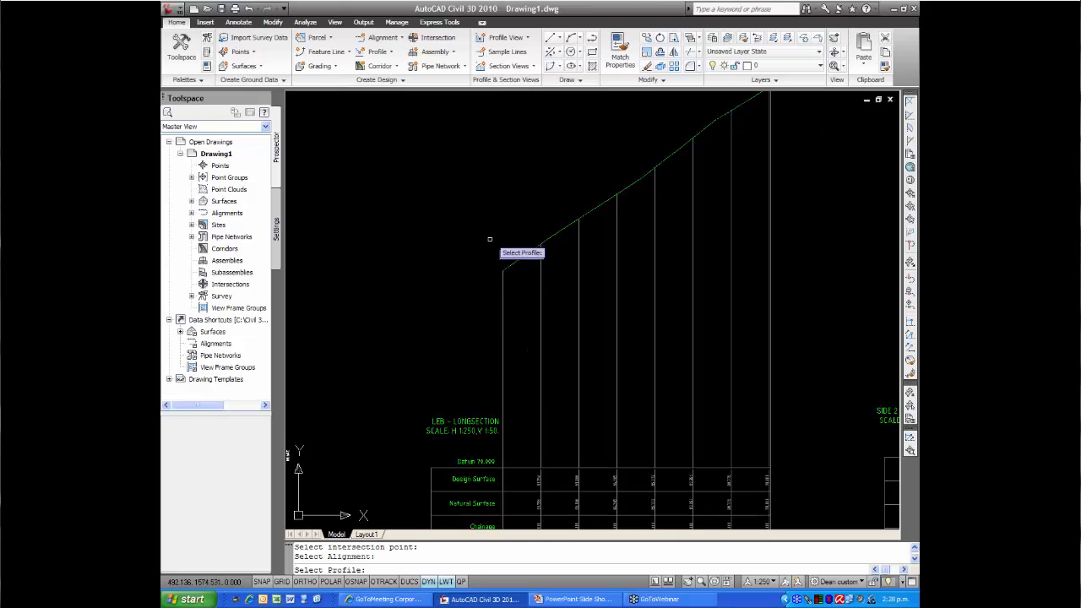
{"action": "left_click", "coordinate": [555, 232]}
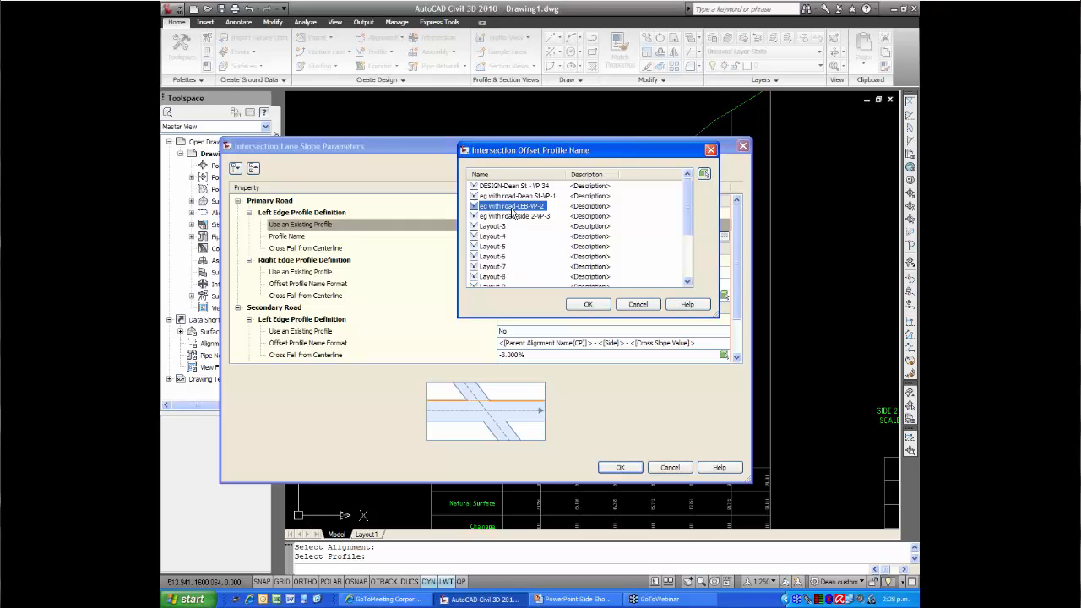
{"action": "left_click", "coordinate": [584, 306]}
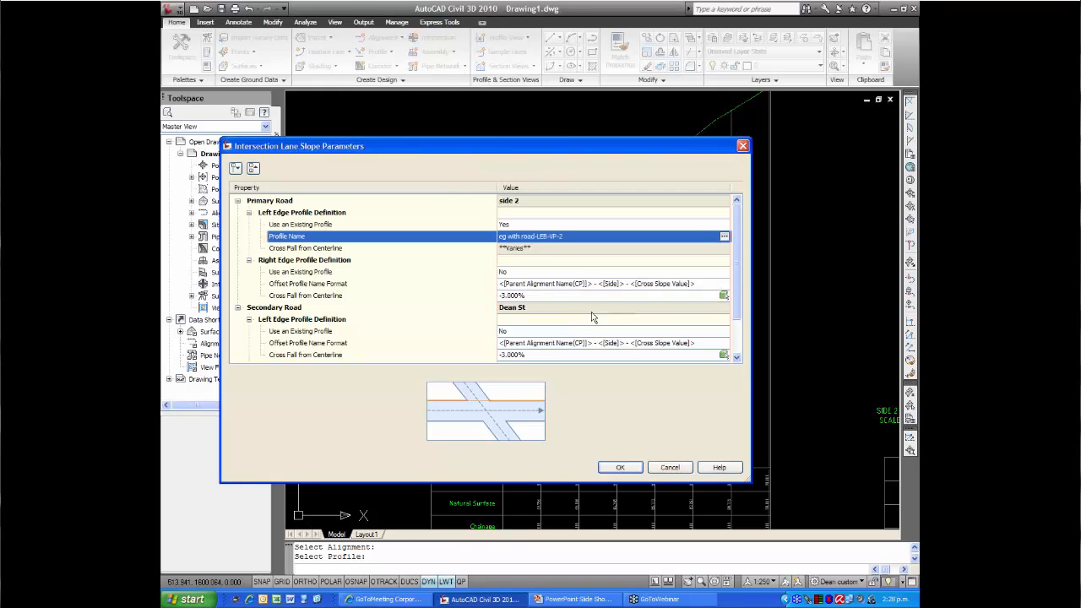
{"action": "left_click", "coordinate": [617, 466]}
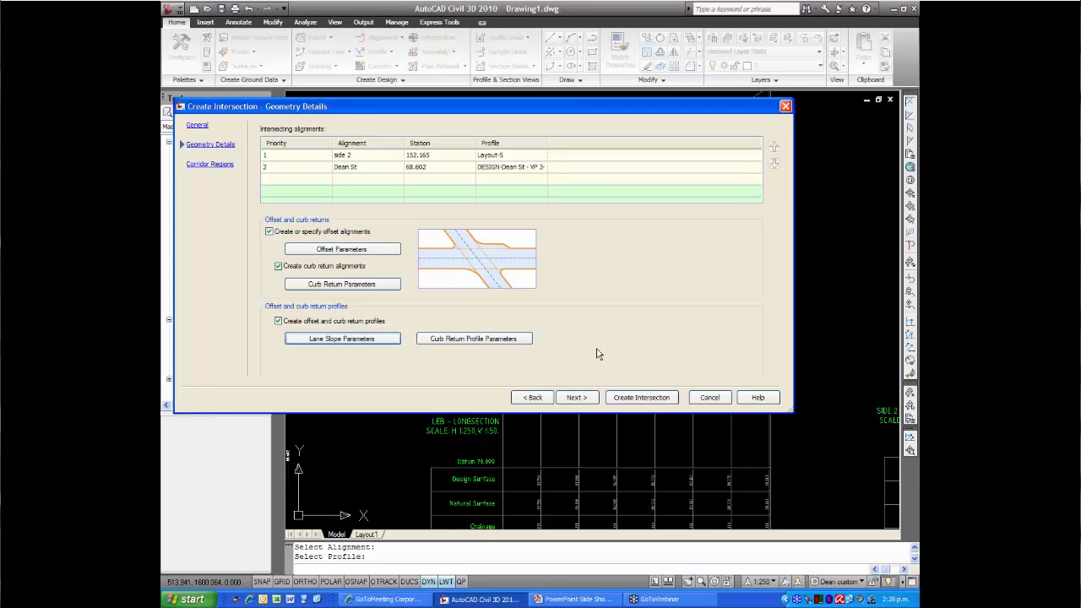
- Choose the ANZ Autodesk Left Hand Drive (Kerb NO Footpath) assembly set for the corridor regions and create the intersection
{"action": "left_click", "coordinate": [574, 398]}
{"action": "left_click_drag", "start_coordinate": [469, 109], "coordinate": [457, 111]}
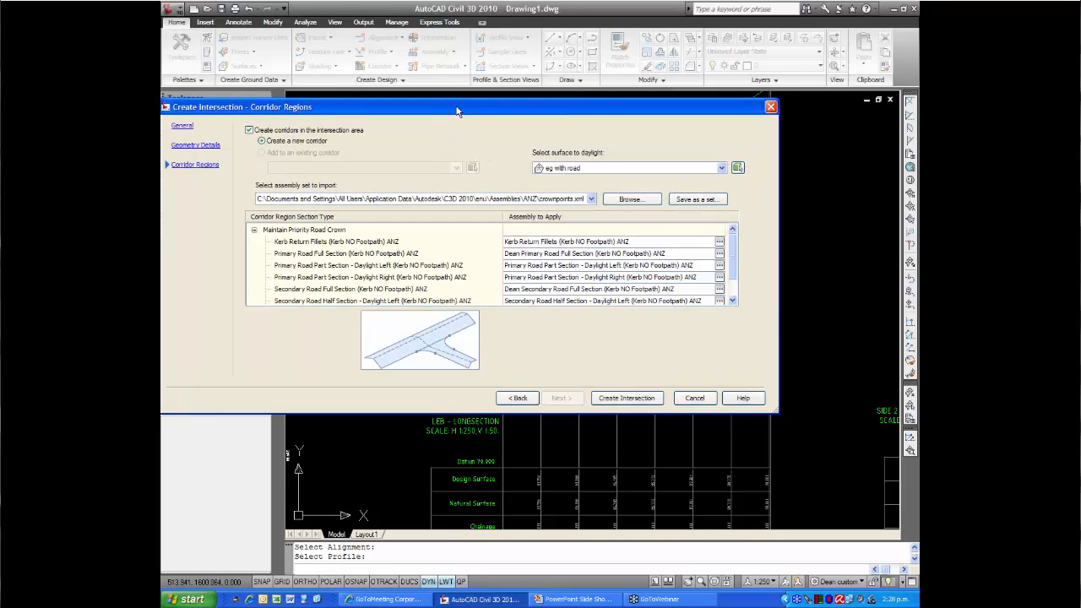
{"action": "left_click_drag", "start_coordinate": [456, 111], "coordinate": [457, 111]}
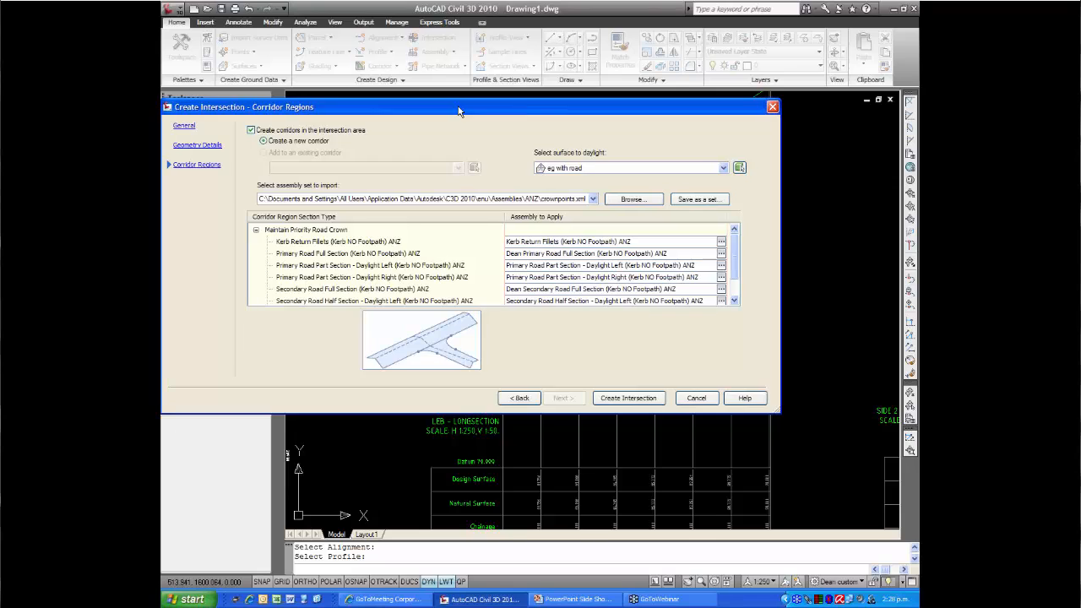
{"action": "left_click", "coordinate": [593, 200]}
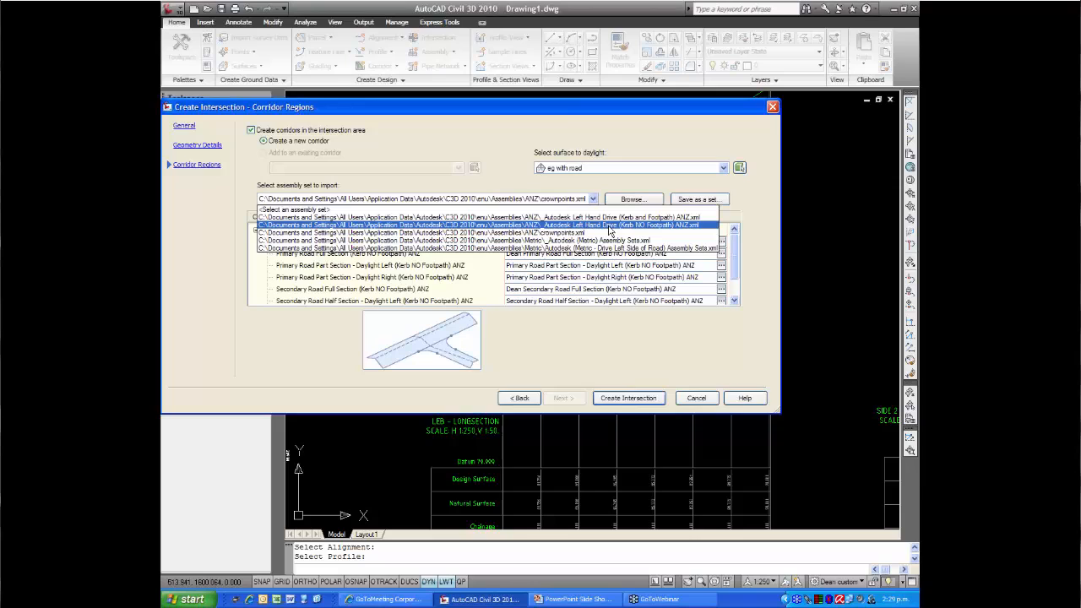
{"action": "left_click", "coordinate": [610, 226]}
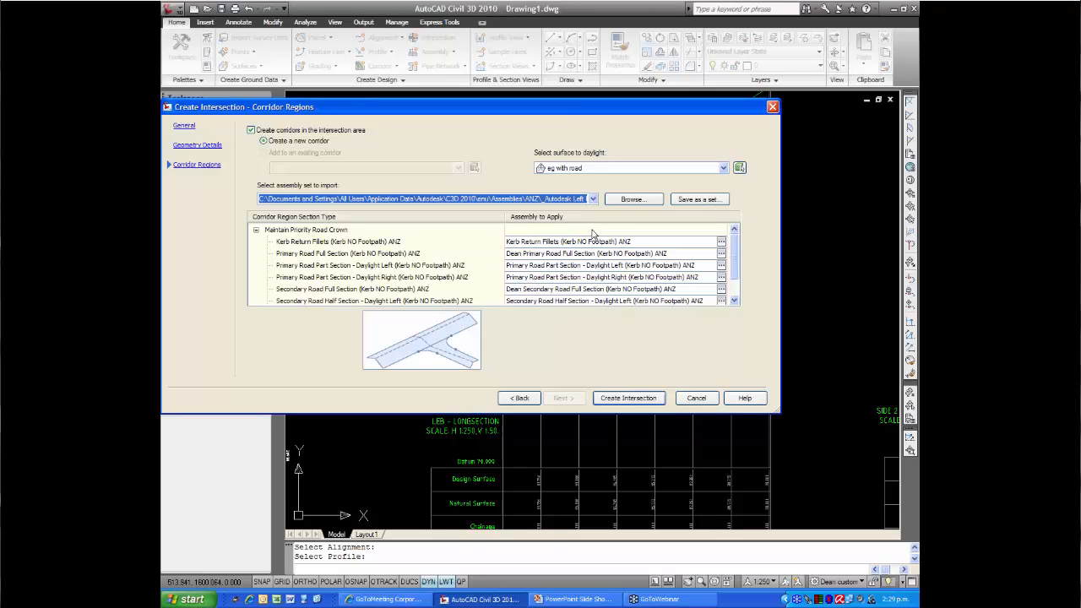
{"action": "left_click", "coordinate": [636, 402]}
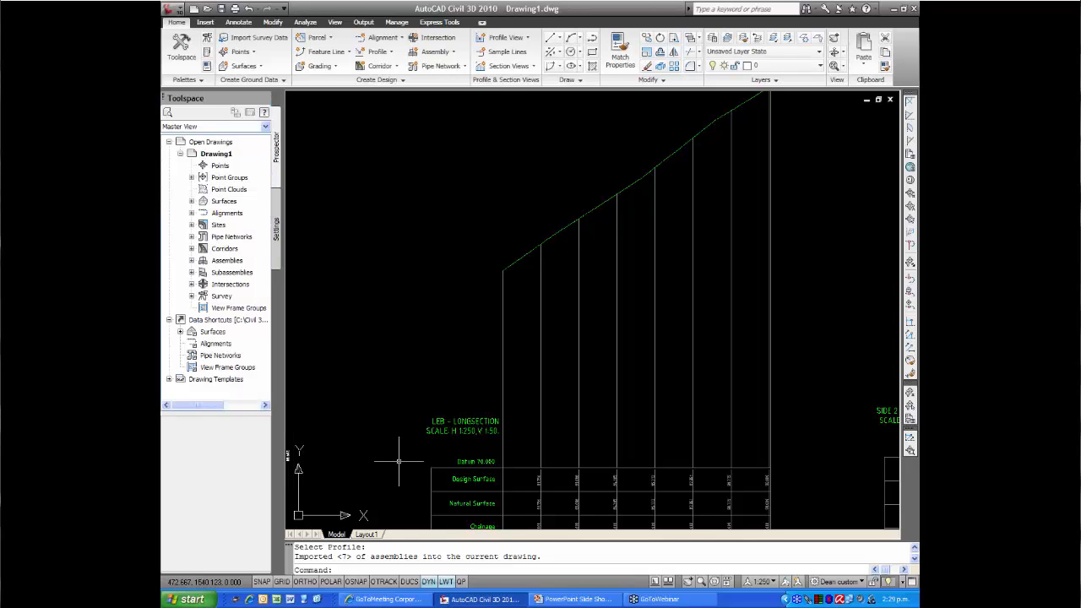
- Edit the existing surface's style near the new intersection so that triangles are visible in the Model view direction
{"action": "scroll", "coordinate": [380, 460], "scroll_direction": "down", "scroll_amount": 6}
{"action": "middle_click_drag", "start_coordinate": [360, 463], "coordinate": [533, 288]}
{"action": "scroll", "coordinate": [397, 441], "scroll_direction": "down", "scroll_amount": 2}
{"action": "middle_click_drag", "start_coordinate": [397, 441], "coordinate": [418, 342]}
{"action": "scroll", "coordinate": [412, 395], "scroll_direction": "up", "scroll_amount": 8}
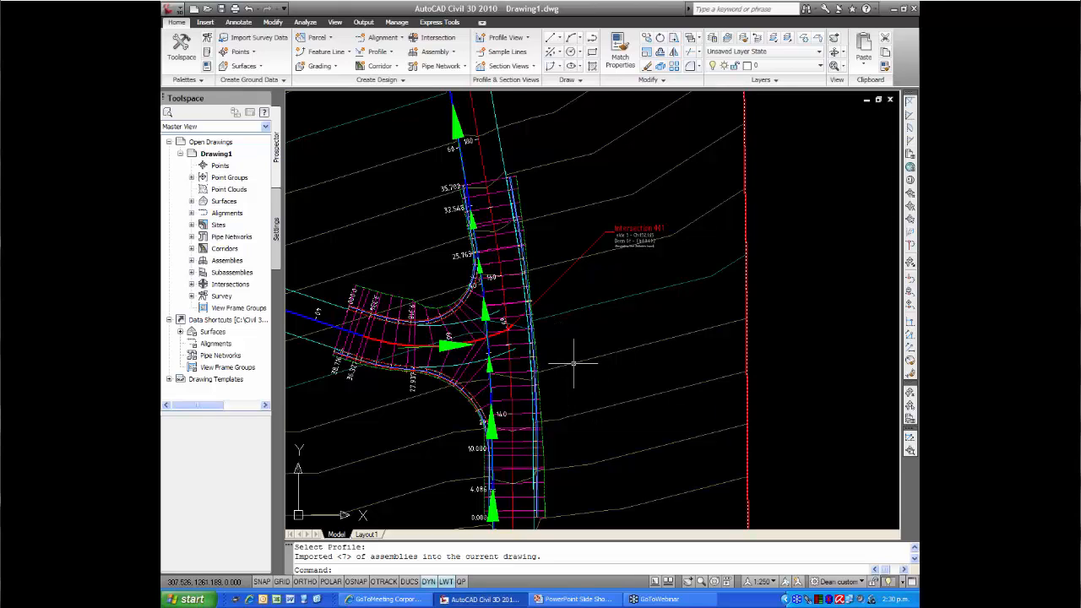
{"action": "left_click", "coordinate": [578, 338]}
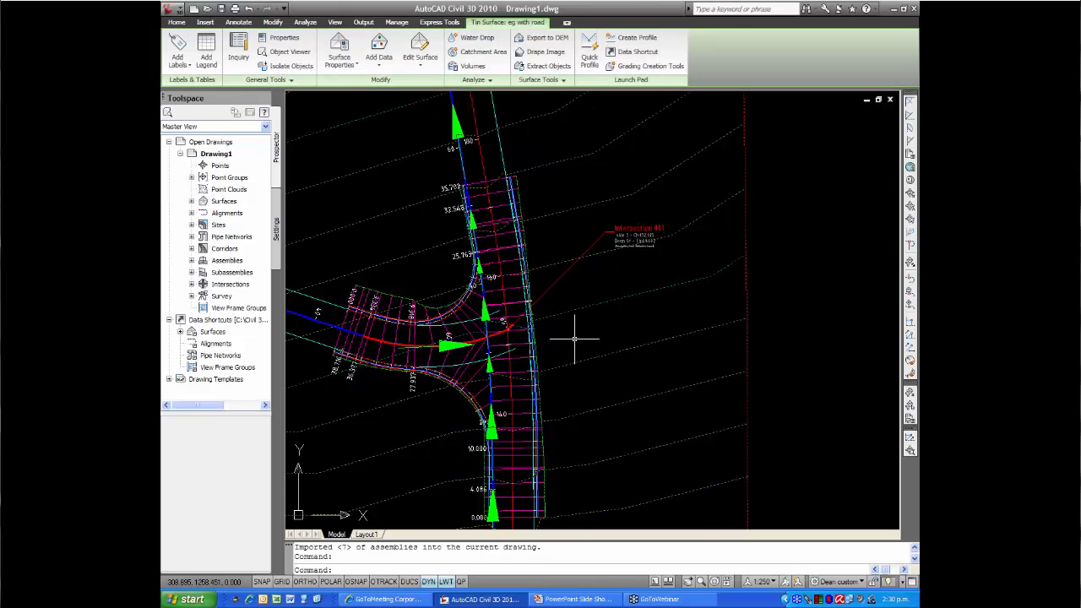
{"action": "right_click", "coordinate": [573, 337]}
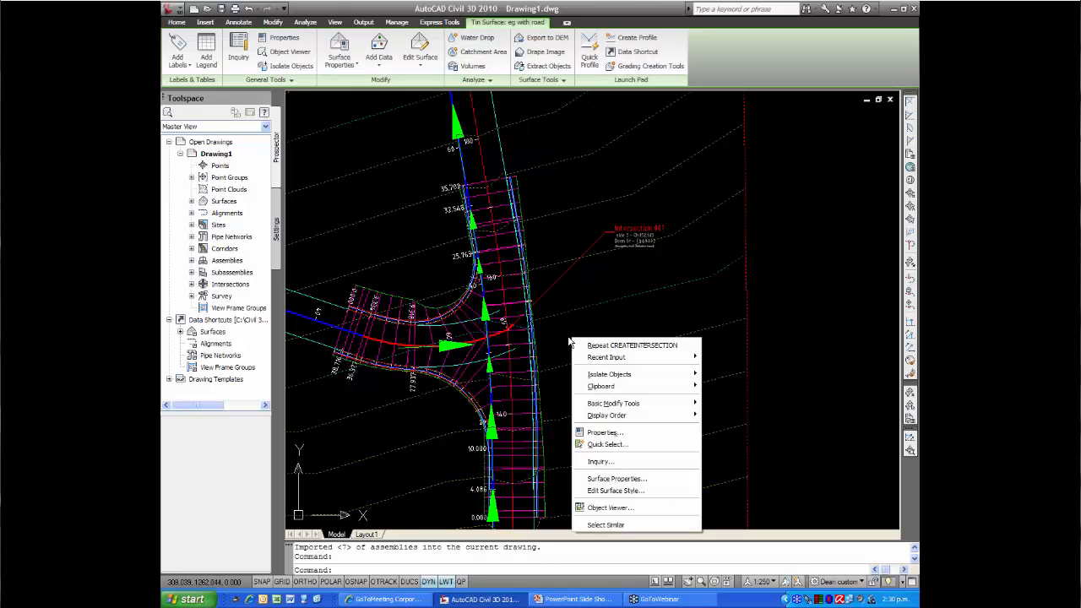
{"action": "left_click", "coordinate": [612, 491]}
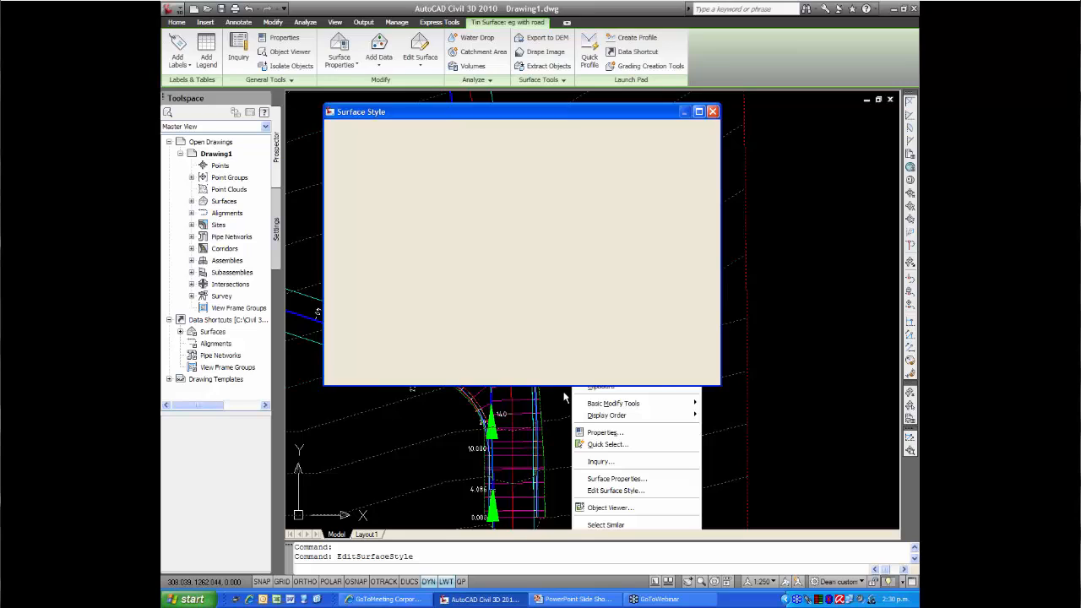
{"action": "double_click", "coordinate": [432, 162]}
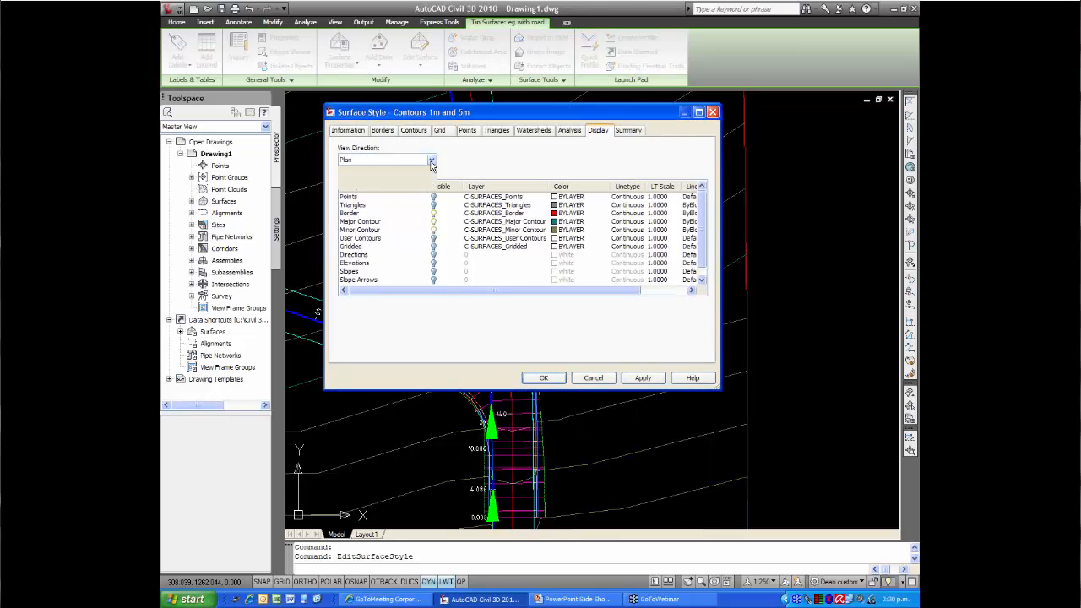
{"action": "left_click", "coordinate": [431, 163]}
{"action": "left_click", "coordinate": [410, 179]}
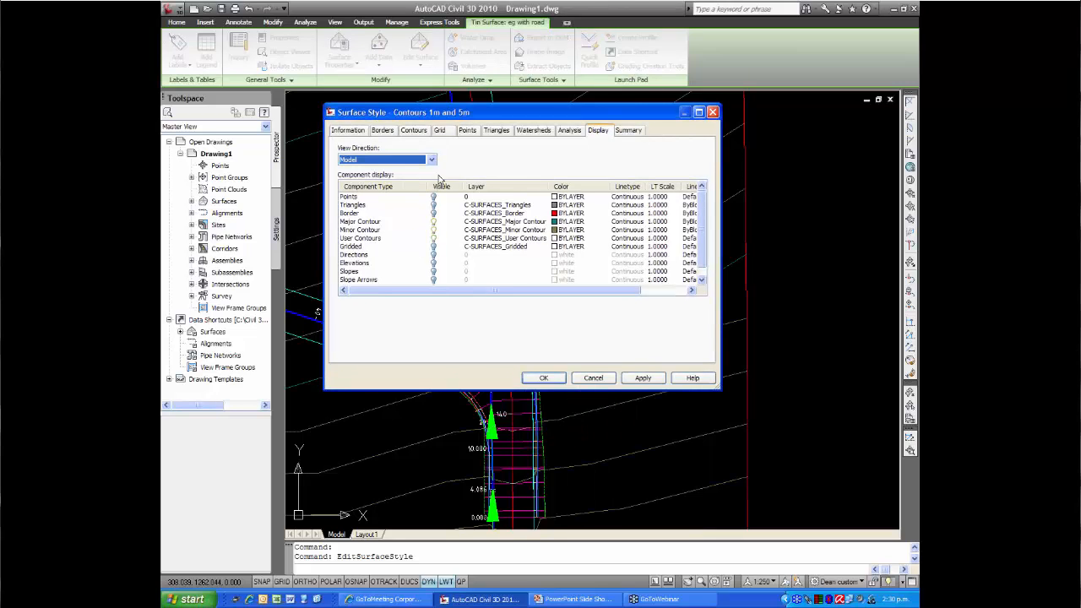
{"action": "left_click", "coordinate": [433, 205]}
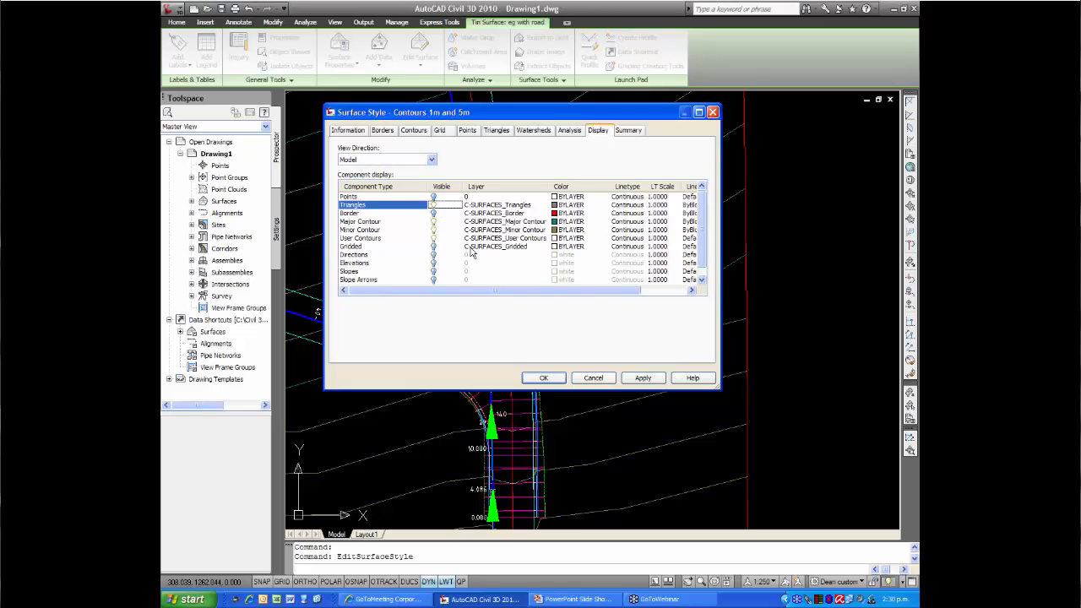
{"action": "left_click", "coordinate": [542, 379]}
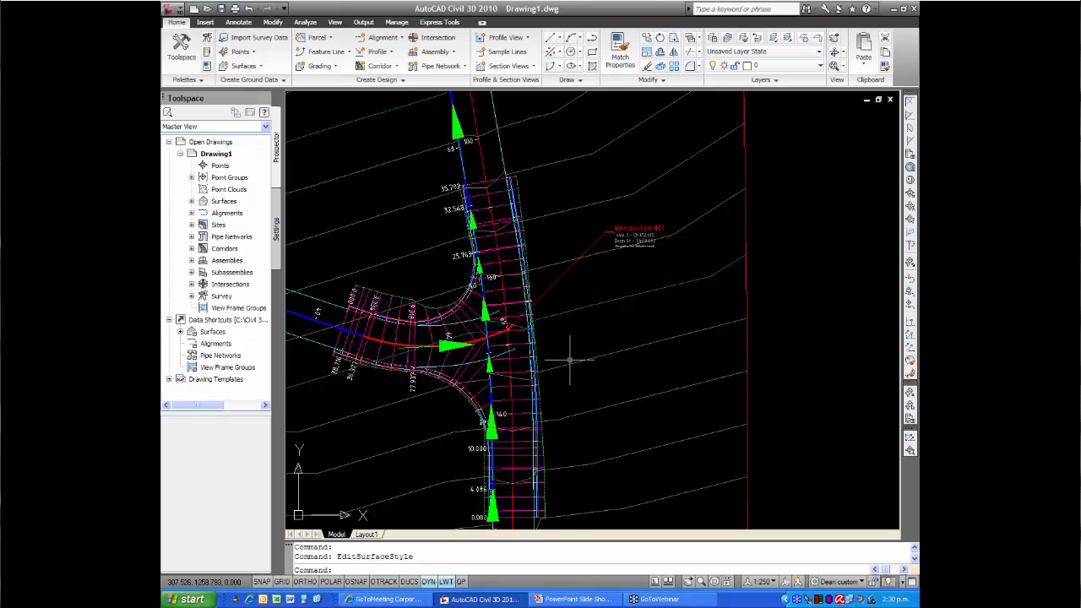
- Examine the surface and the intersection corridor together in the Object Viewer, tilted in 3D and zoomed in on the junction
{"action": "left_click", "coordinate": [567, 365]}
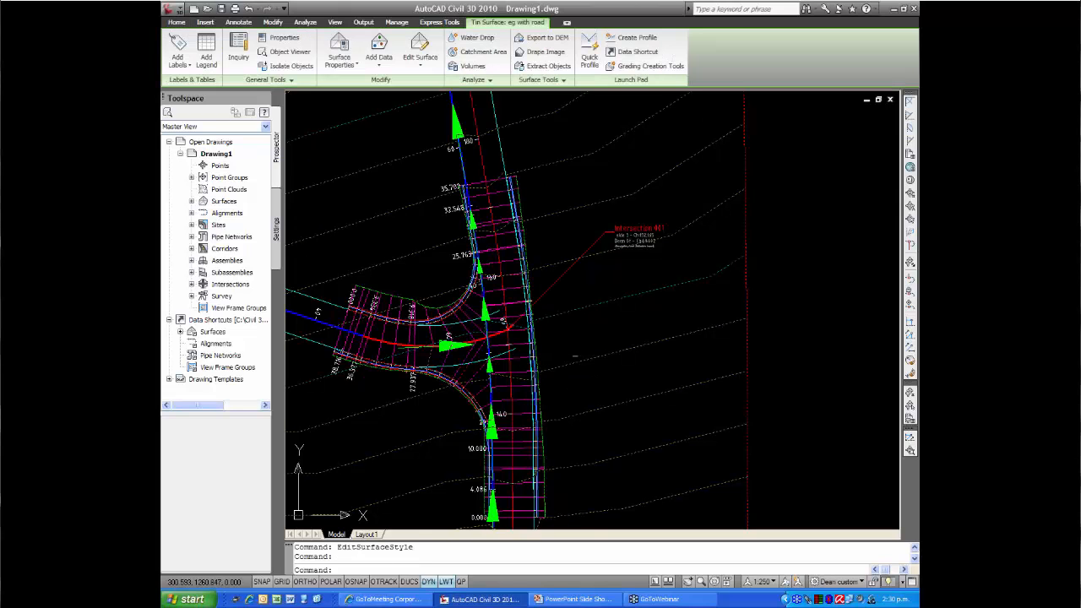
{"action": "left_click", "coordinate": [524, 346]}
{"action": "right_click", "coordinate": [569, 332]}
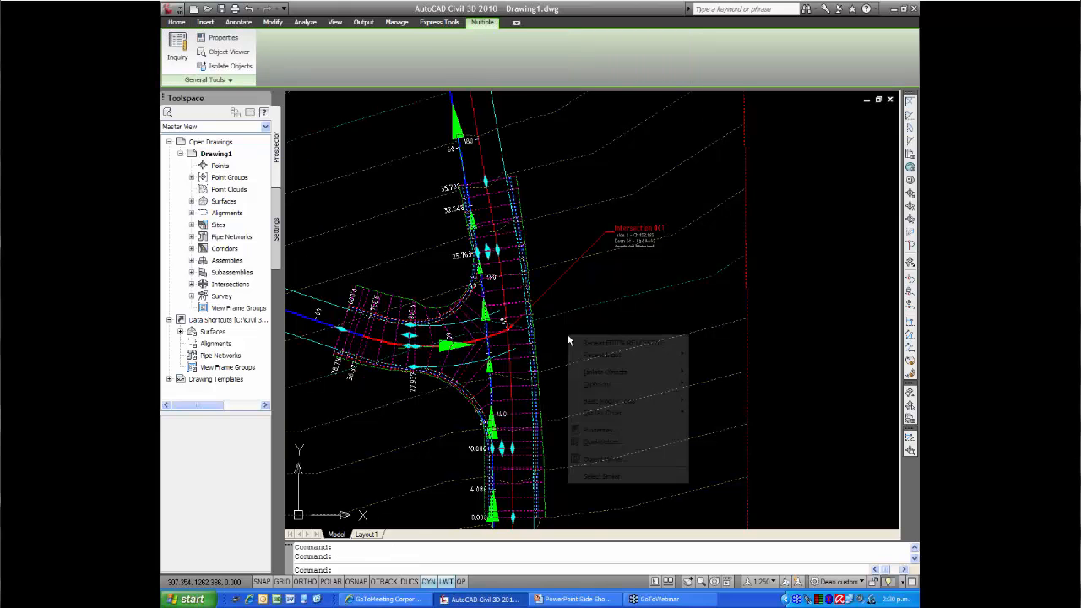
{"action": "left_click", "coordinate": [592, 463]}
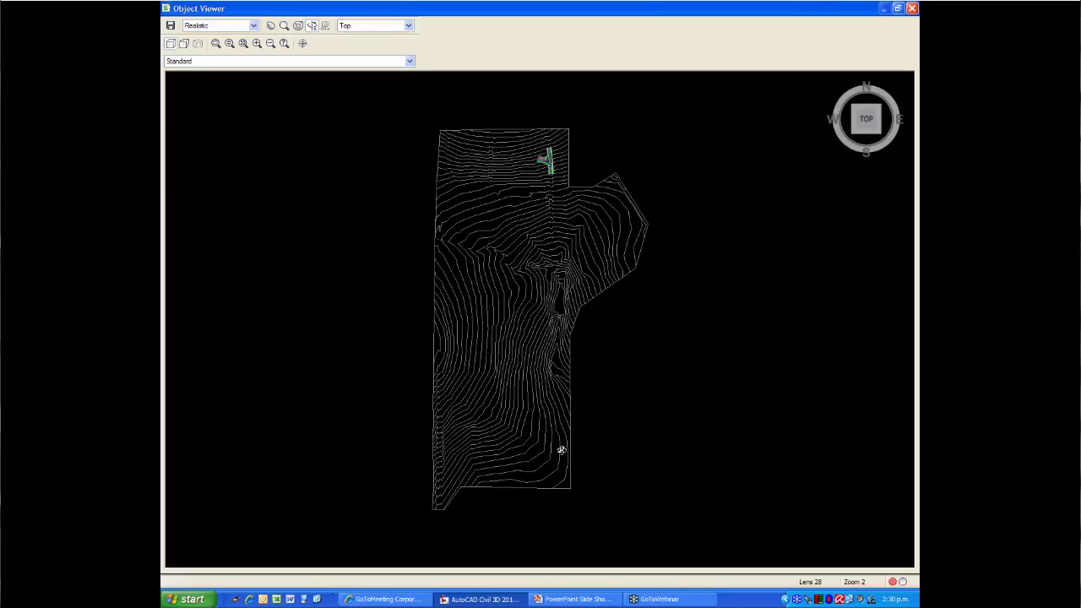
{"action": "left_click_drag", "start_coordinate": [535, 466], "coordinate": [465, 273]}
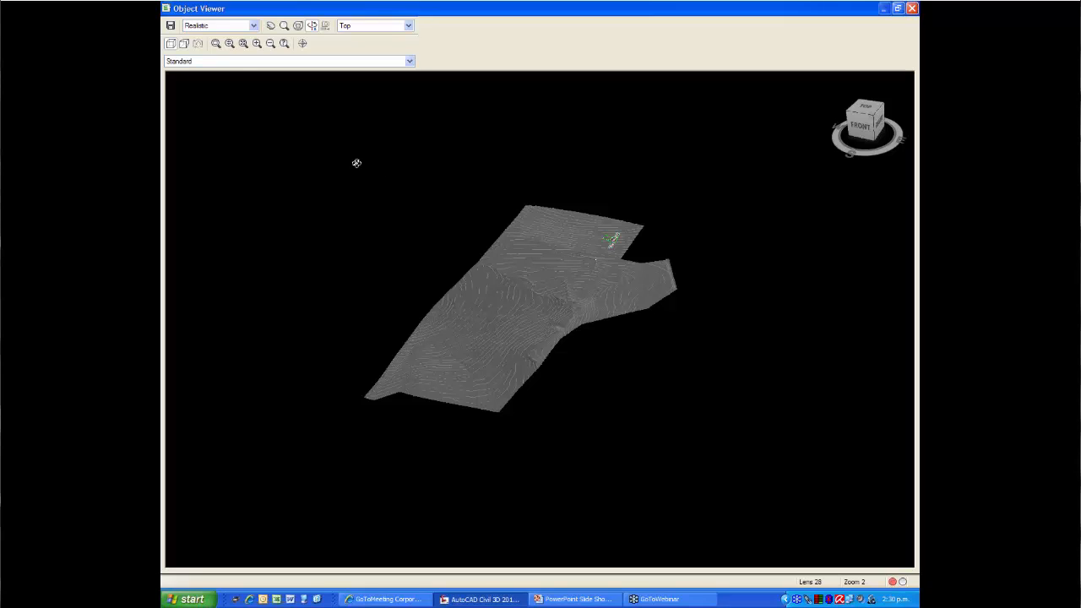
{"action": "left_click", "coordinate": [217, 45]}
{"action": "left_click_drag", "start_coordinate": [617, 243], "coordinate": [621, 246]}
{"action": "scroll", "coordinate": [546, 294], "scroll_direction": "down", "scroll_amount": 2}
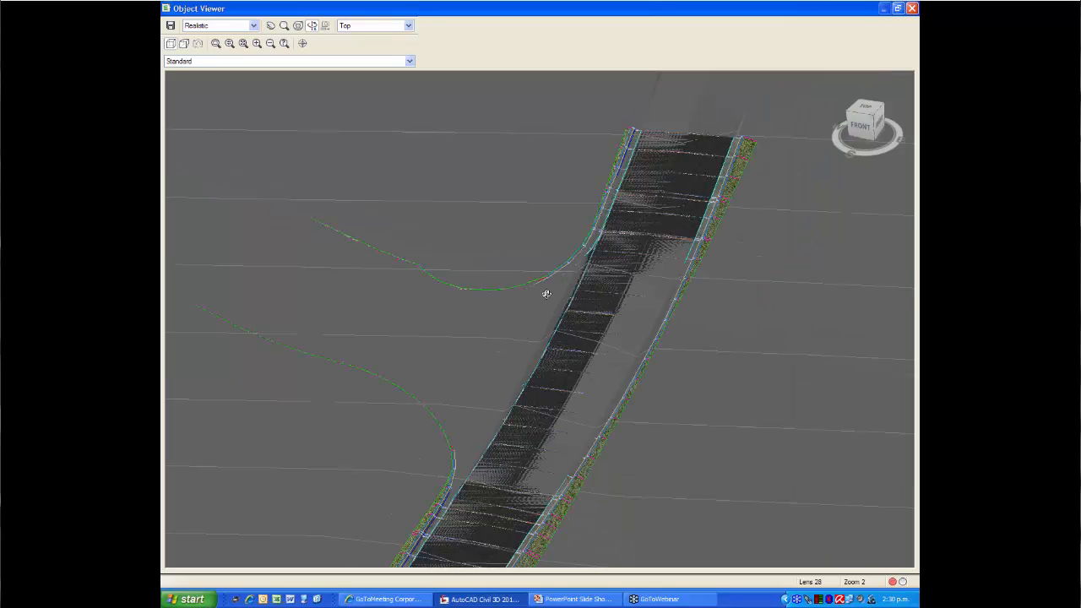
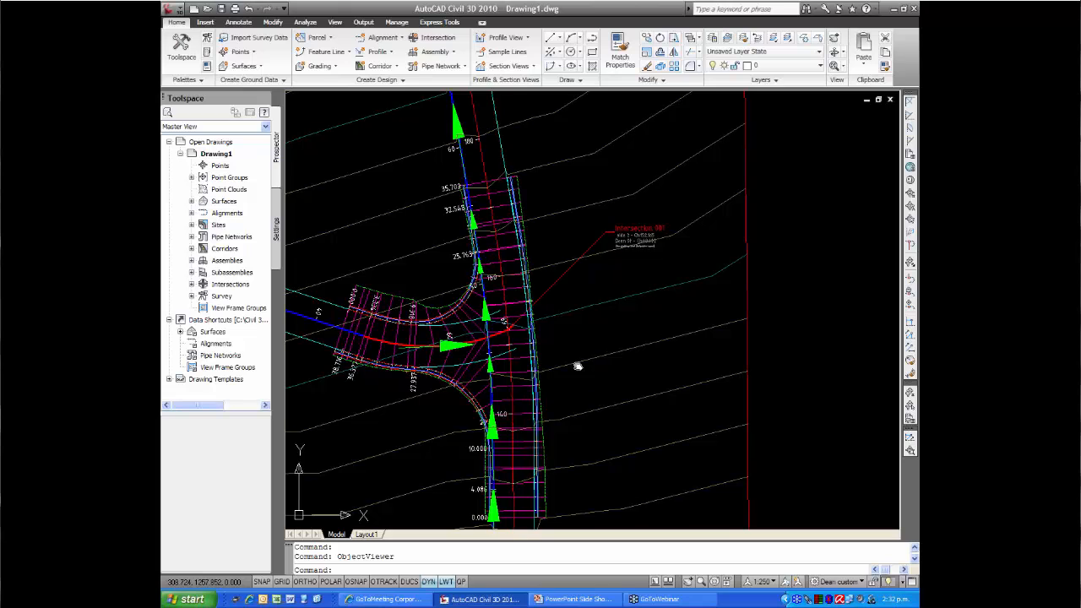
- Sample the eg with road surface along the Kerb-2 (Intersection 001) alignment, picked at the junction's upper curb return, as a new surface profile
{"action": "middle_click_drag", "start_coordinate": [577, 365], "coordinate": [602, 337]}
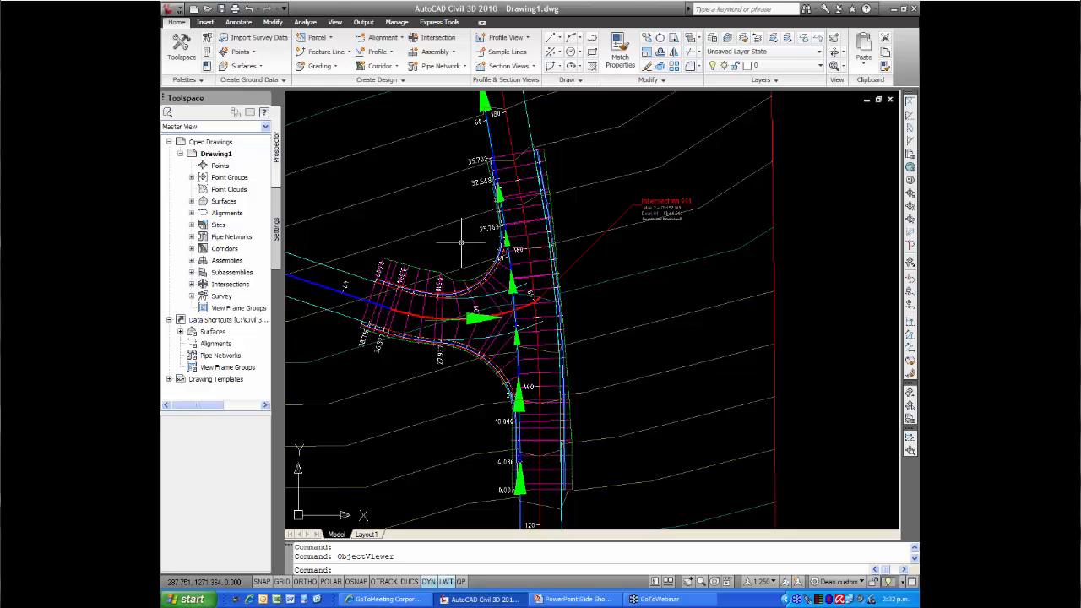
{"action": "left_click", "coordinate": [381, 55]}
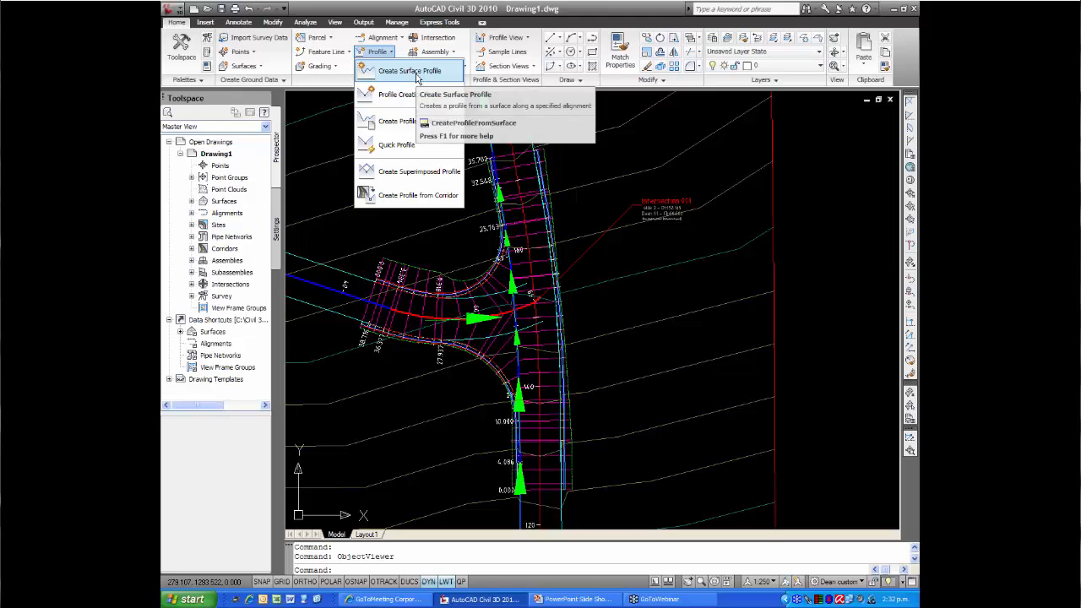
{"action": "left_click", "coordinate": [412, 71]}
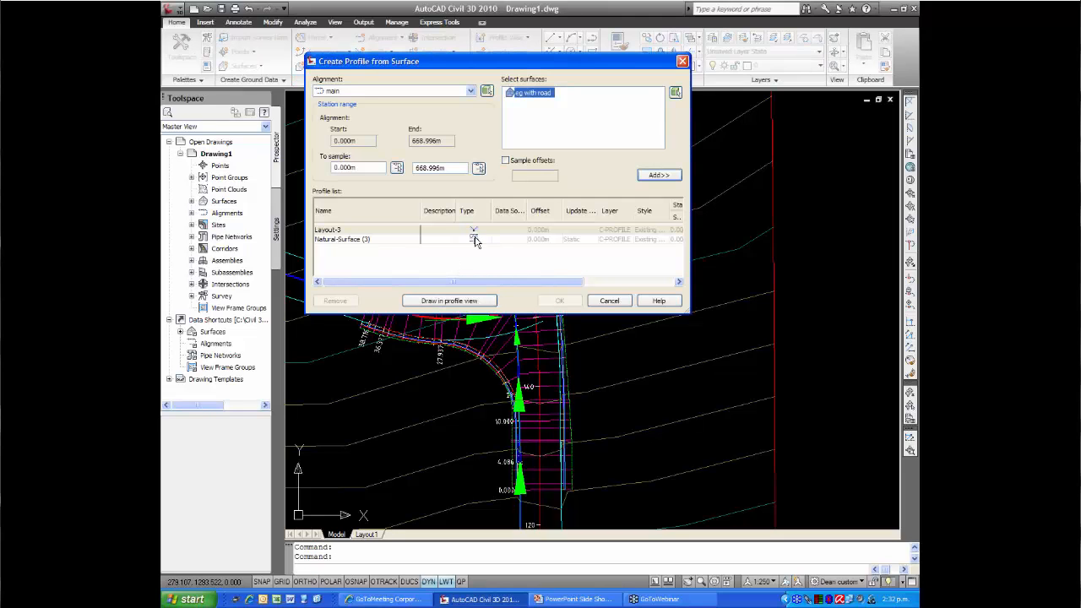
{"action": "left_click", "coordinate": [486, 91]}
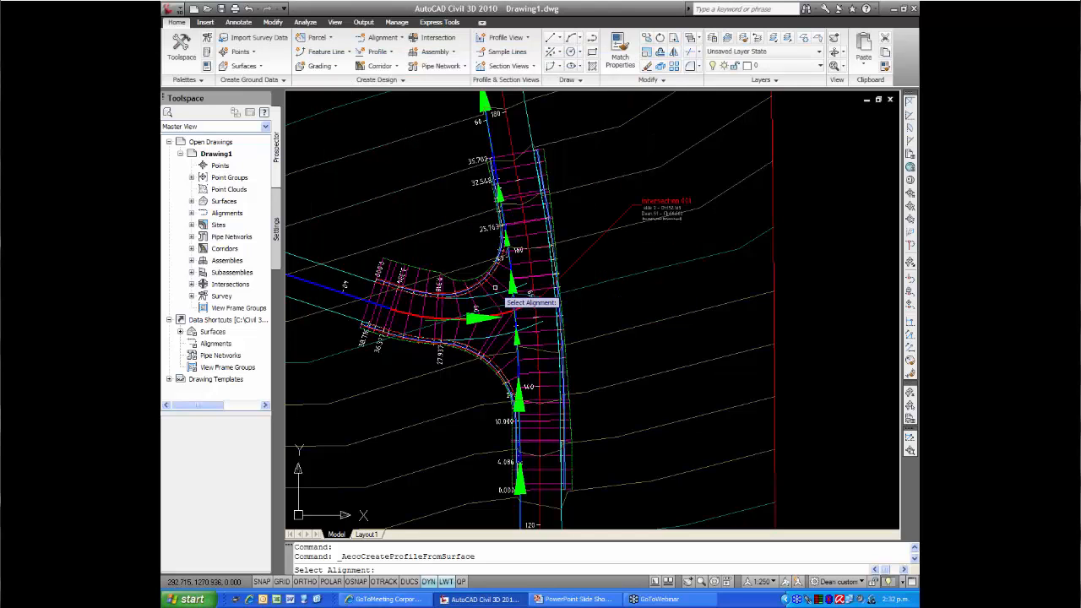
{"action": "scroll", "coordinate": [496, 285], "scroll_direction": "up", "scroll_amount": 2}
{"action": "scroll", "coordinate": [492, 273], "scroll_direction": "up", "scroll_amount": 4}
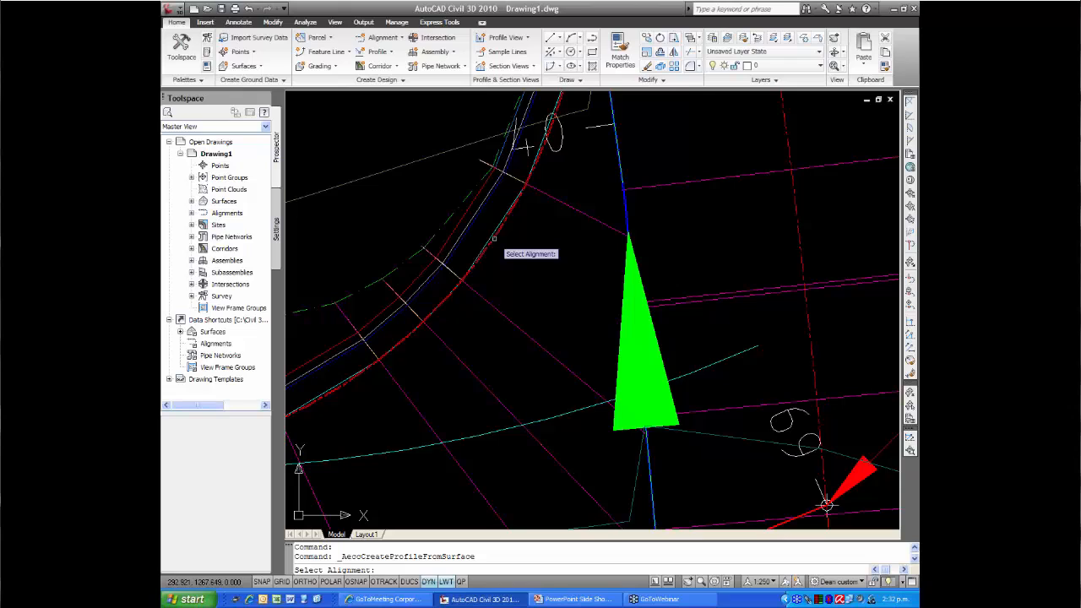
{"action": "left_click", "coordinate": [493, 239]}
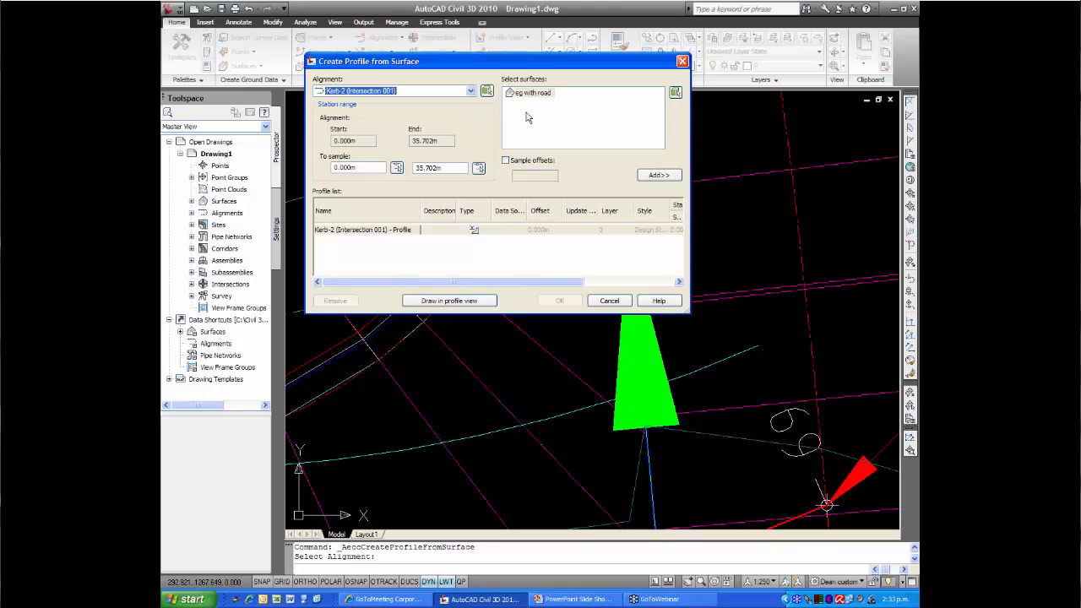
{"action": "left_click", "coordinate": [659, 176]}
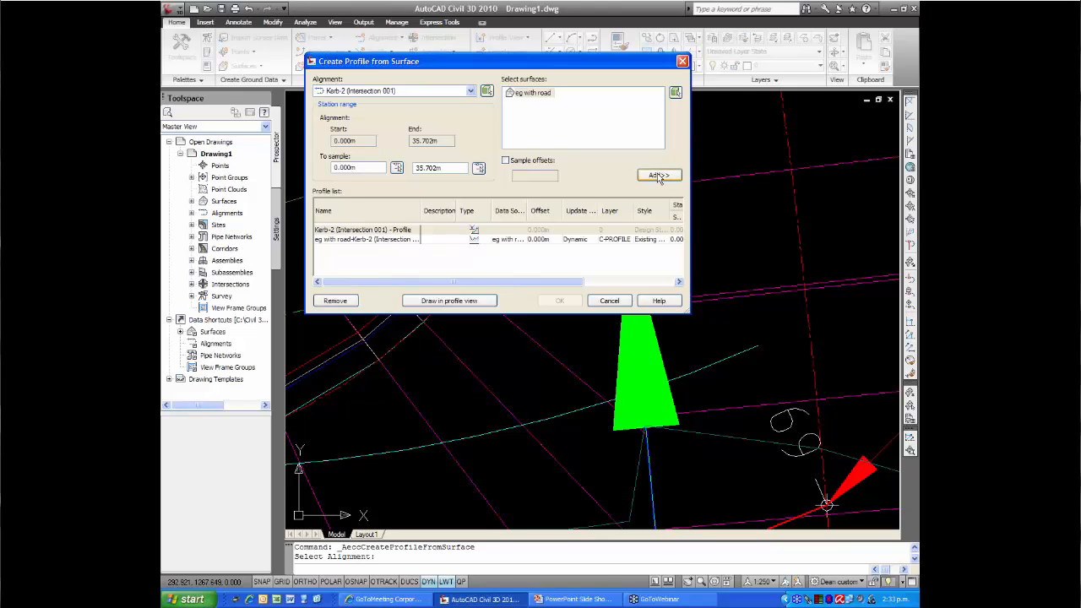
- Draw the Kerb-2 curb return profiles in a new profile view with default settings, placed in the empty area near the existing longsections
{"action": "left_click", "coordinate": [449, 300]}
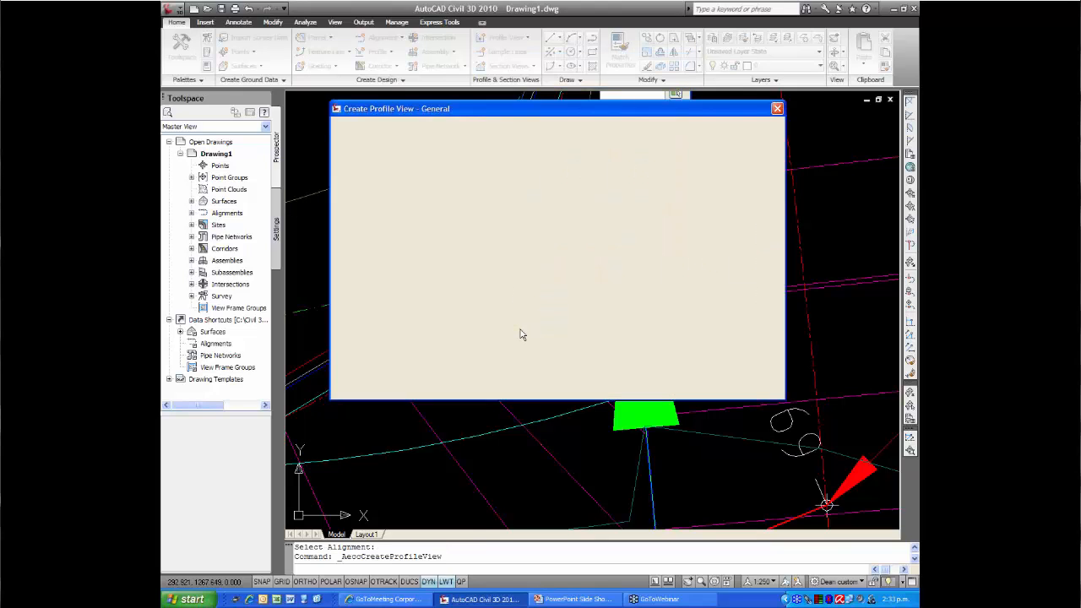
{"action": "left_click", "coordinate": [640, 389]}
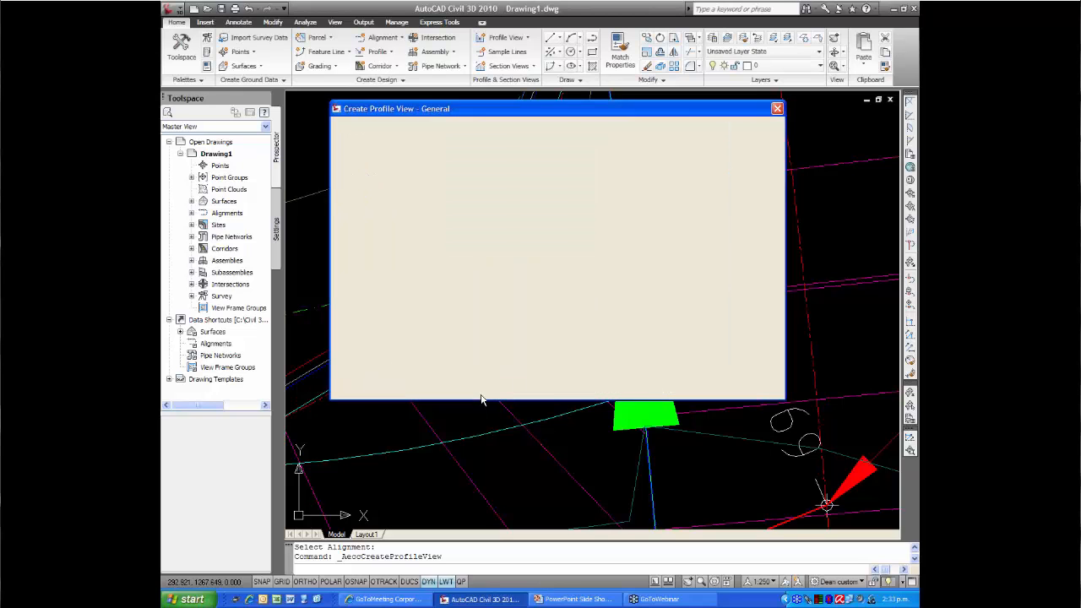
{"action": "scroll", "coordinate": [507, 363], "scroll_direction": "down", "scroll_amount": 10}
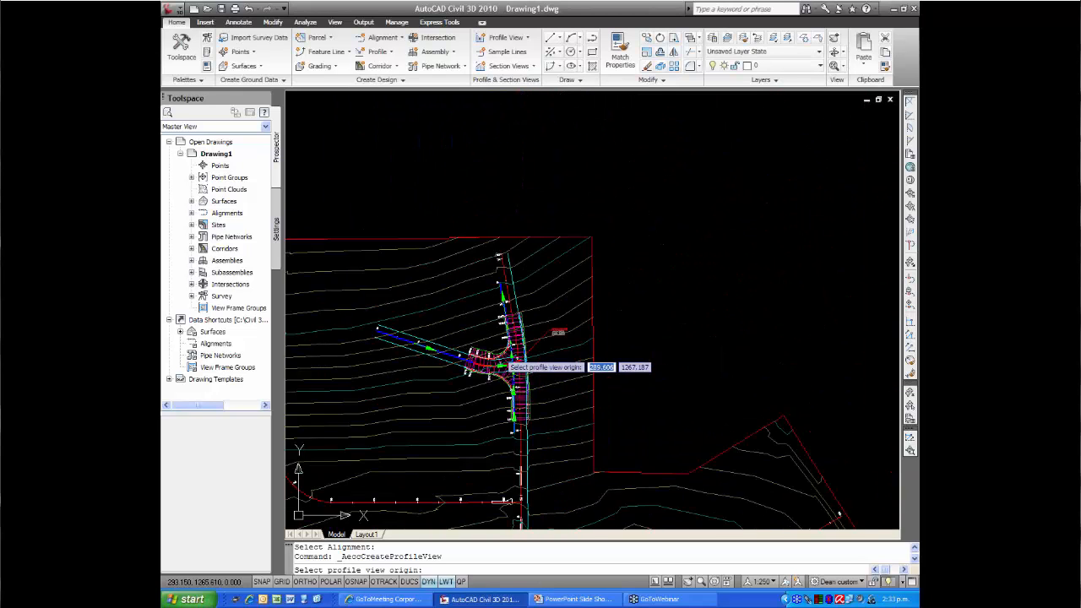
{"action": "middle_click_drag", "start_coordinate": [482, 355], "coordinate": [460, 492]}
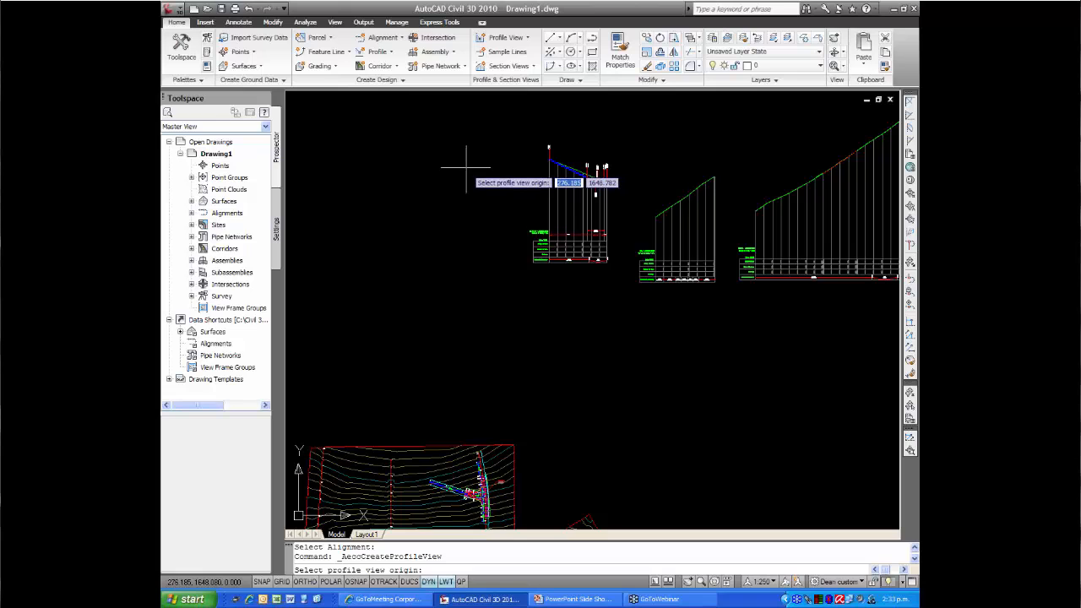
- Place the new kerb profile view in the empty space beside the existing profile views
{"action": "left_click", "coordinate": [465, 166]}
{"action": "middle_click_drag", "start_coordinate": [489, 215], "coordinate": [486, 299]}
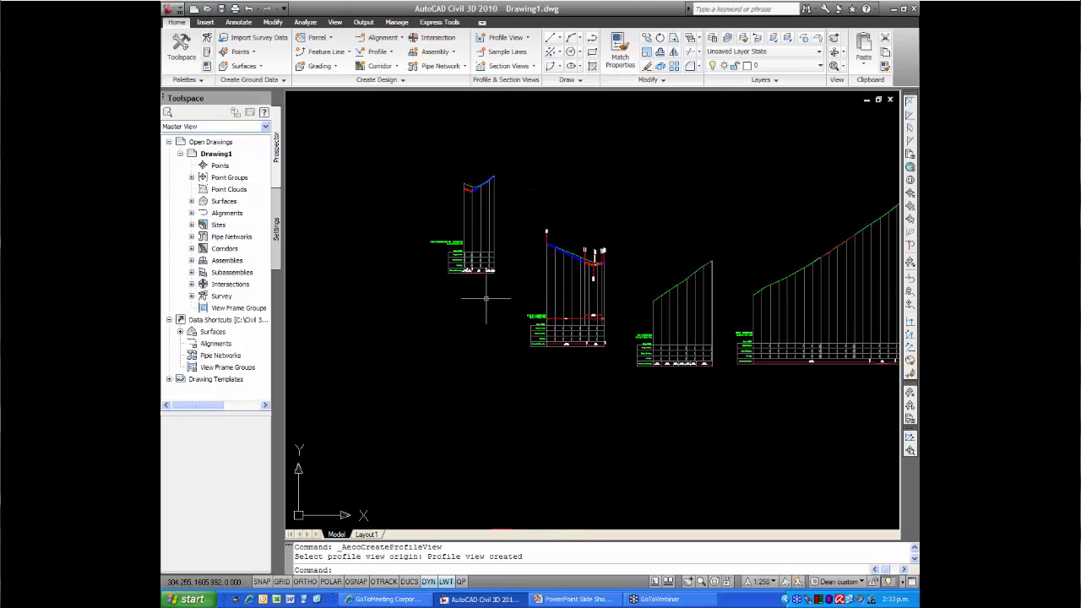
- Open the Kerb-2 (Intersection 001) design profile from the new profile view for geometry editing
{"action": "scroll", "coordinate": [479, 178], "scroll_direction": "up", "scroll_amount": 8}
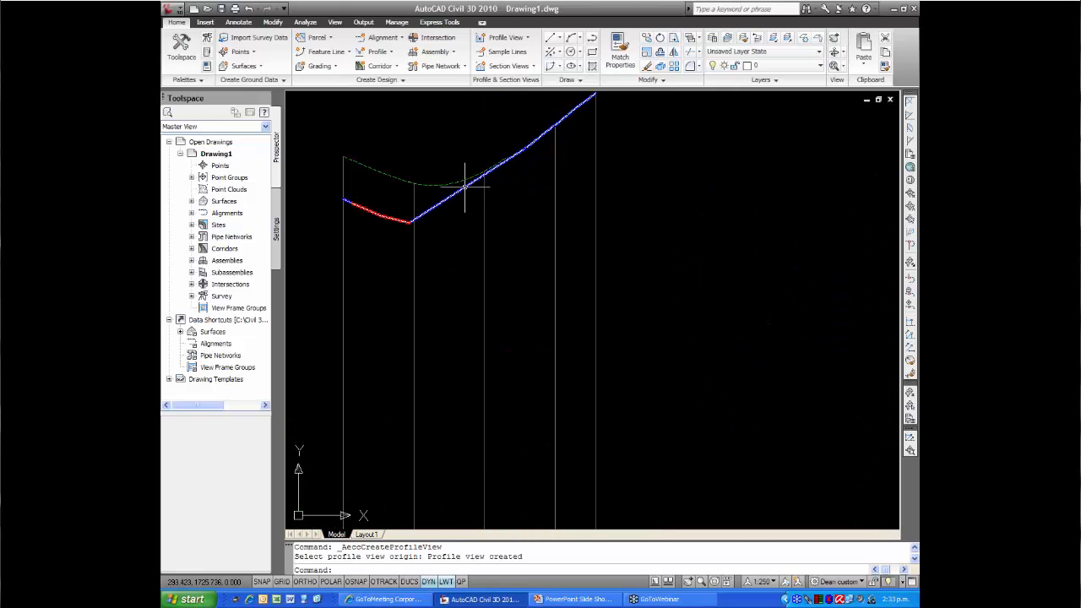
{"action": "left_click", "coordinate": [469, 182]}
{"action": "middle_click_drag", "start_coordinate": [495, 244], "coordinate": [513, 333]}
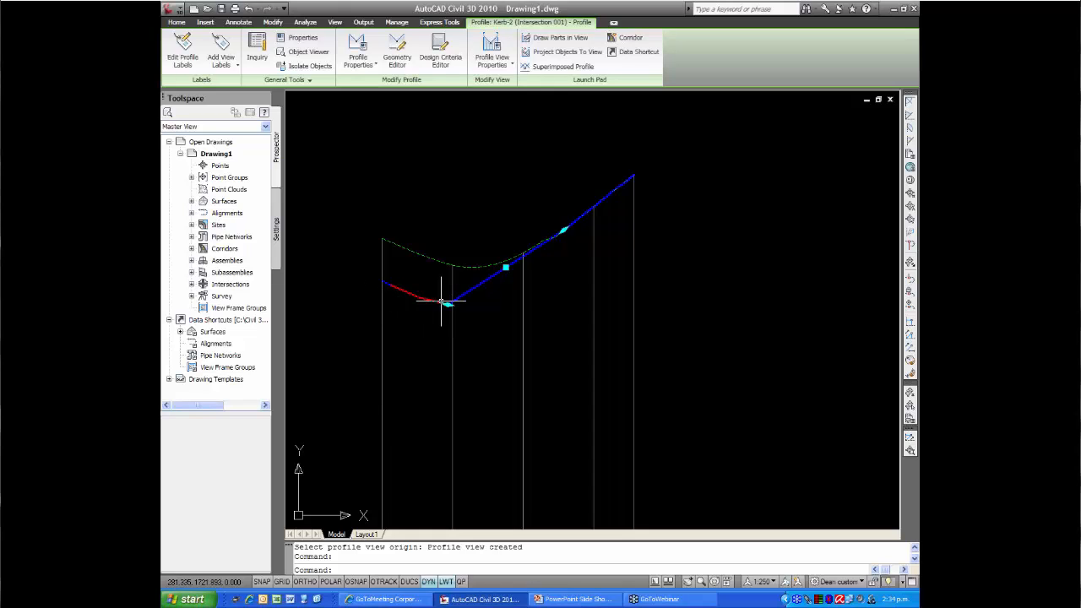
{"action": "mouse_move", "coordinate": [440, 302]}
{"action": "left_click", "coordinate": [395, 54]}
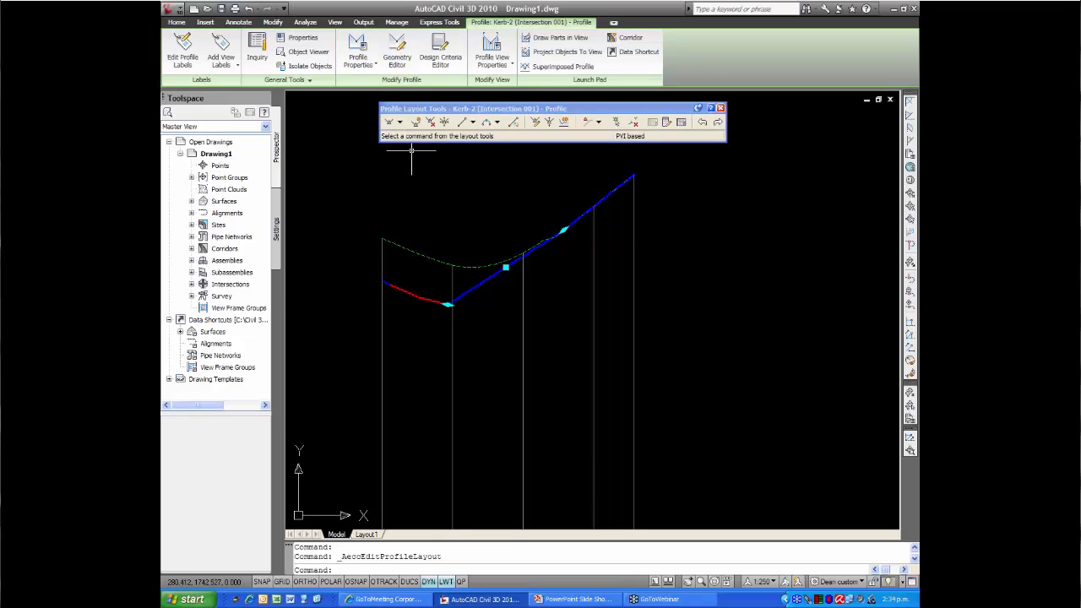
- Insert two PVIs in the kerb profile, at about station 14.97 m, elevation 84.24 m and station 20.58 m, elevation 85.68 m
{"action": "left_click", "coordinate": [415, 123]}
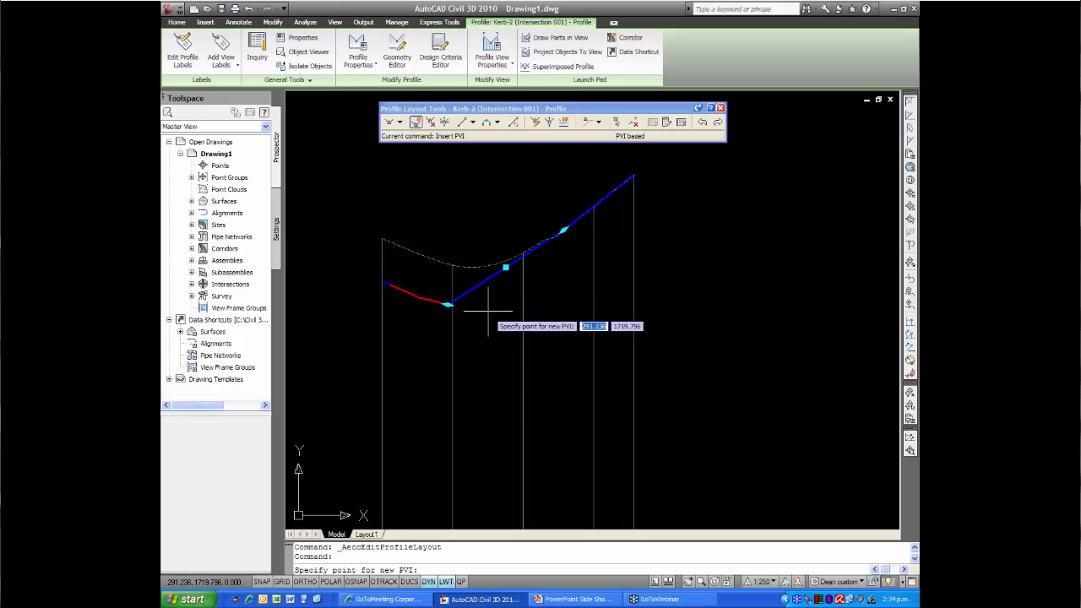
{"action": "left_click", "coordinate": [487, 310]}
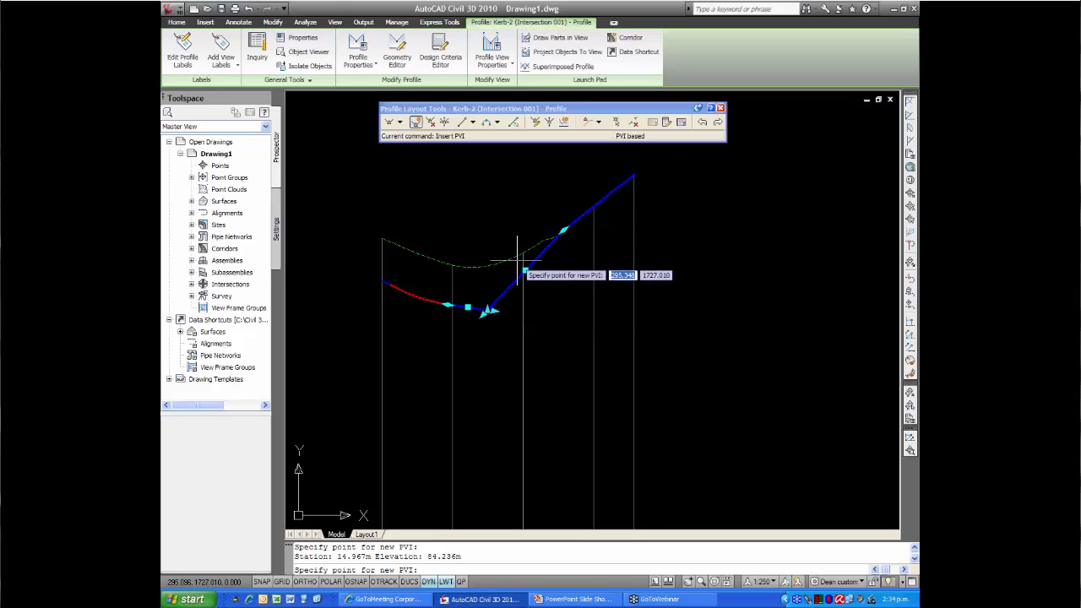
{"action": "scroll", "coordinate": [524, 243], "scroll_direction": "up", "scroll_amount": 3}
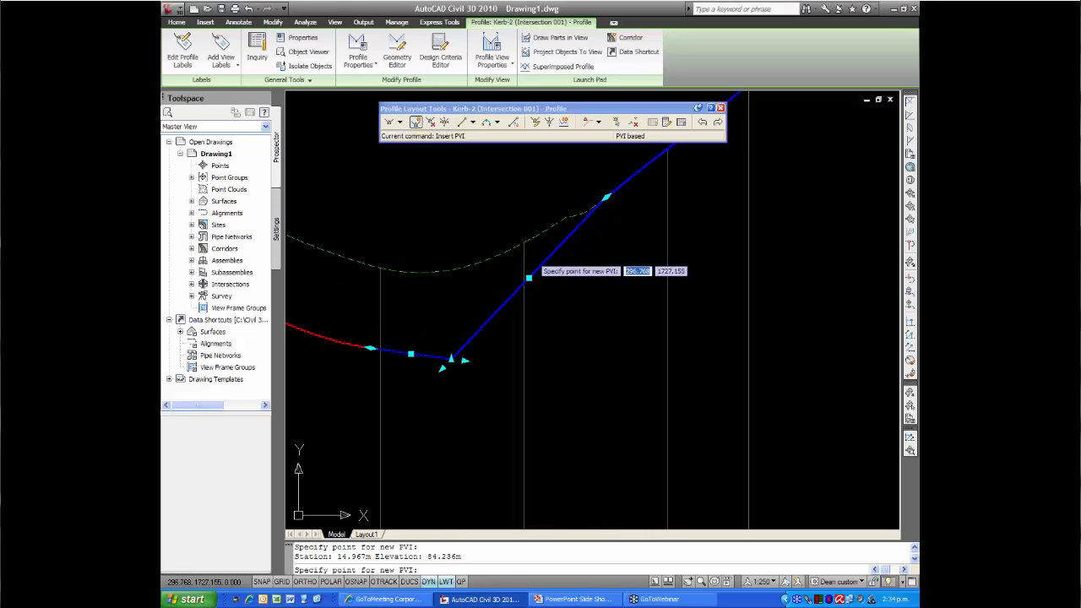
{"action": "left_click", "coordinate": [531, 253]}
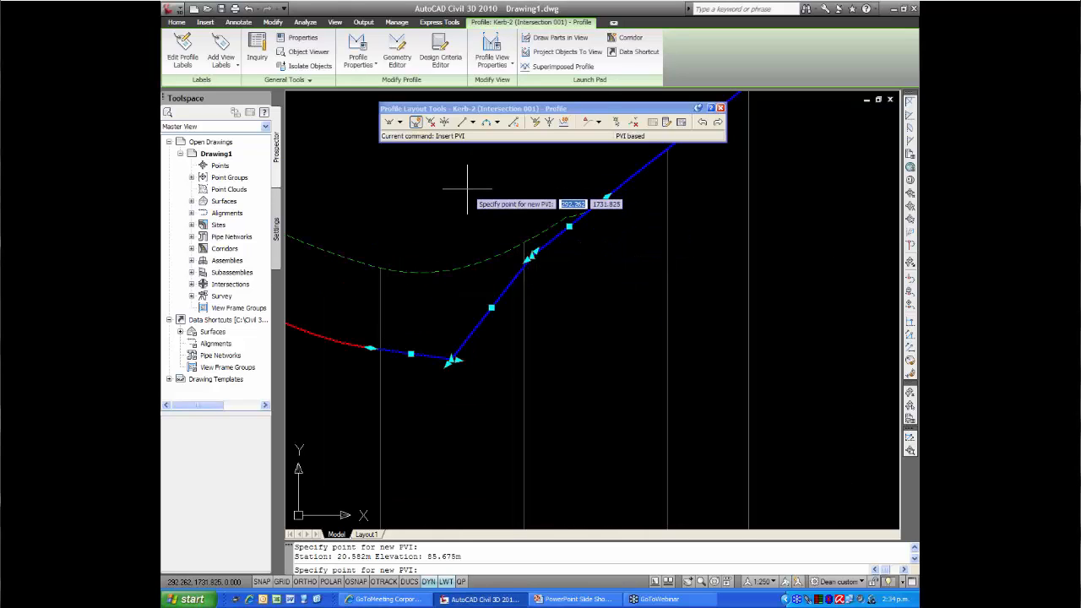
{"action": "key", "text": "Escape"}
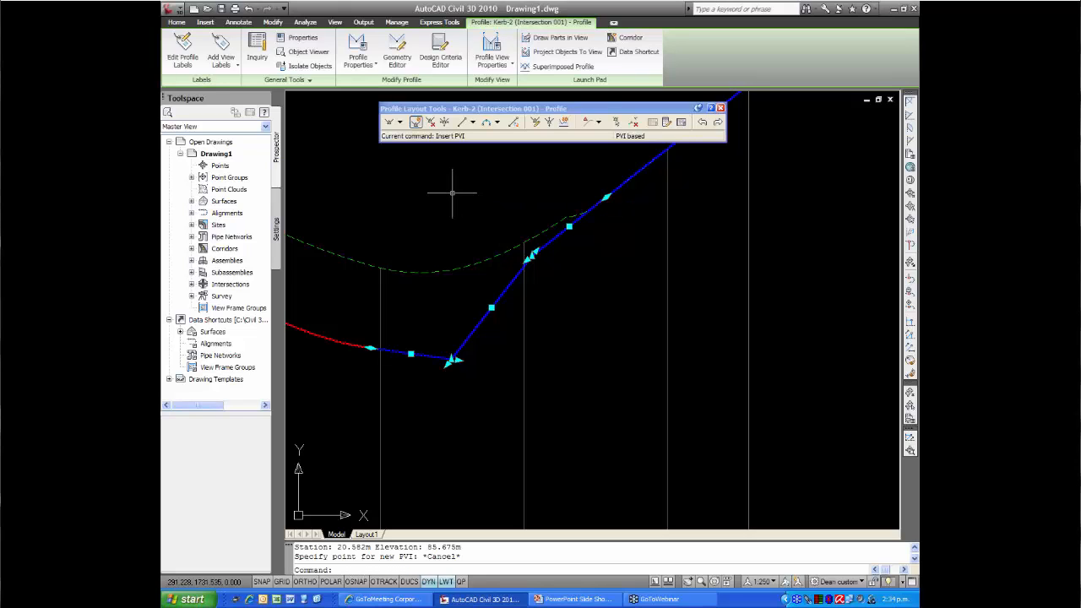
- Stretch the lower inserted PVI slightly to fine-tune its position at the kerb profile's low point
{"action": "middle_click_drag", "start_coordinate": [453, 193], "coordinate": [450, 189]}
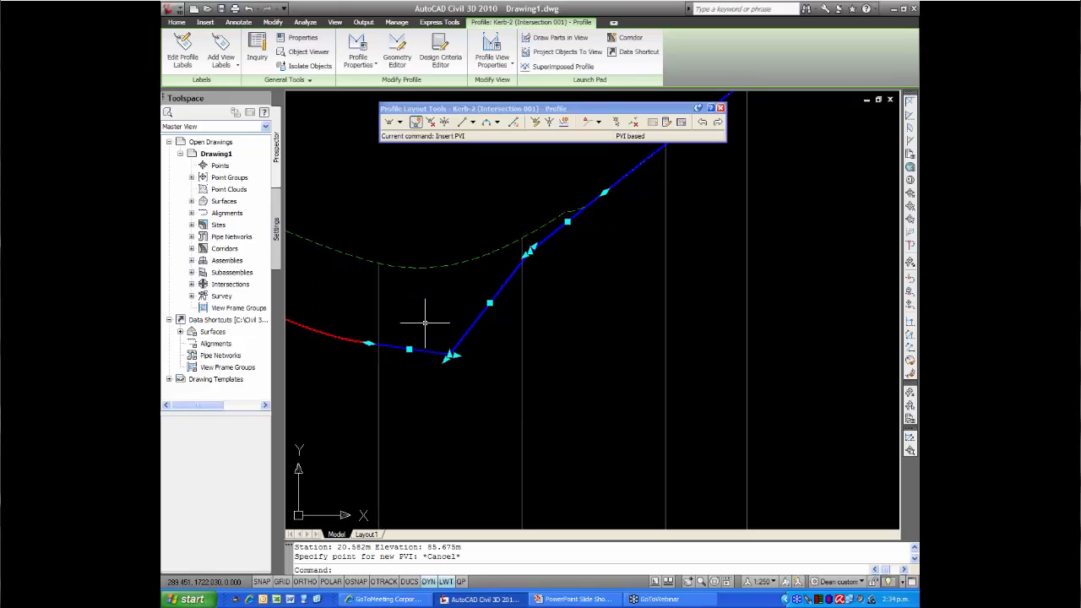
{"action": "left_click", "coordinate": [449, 356]}
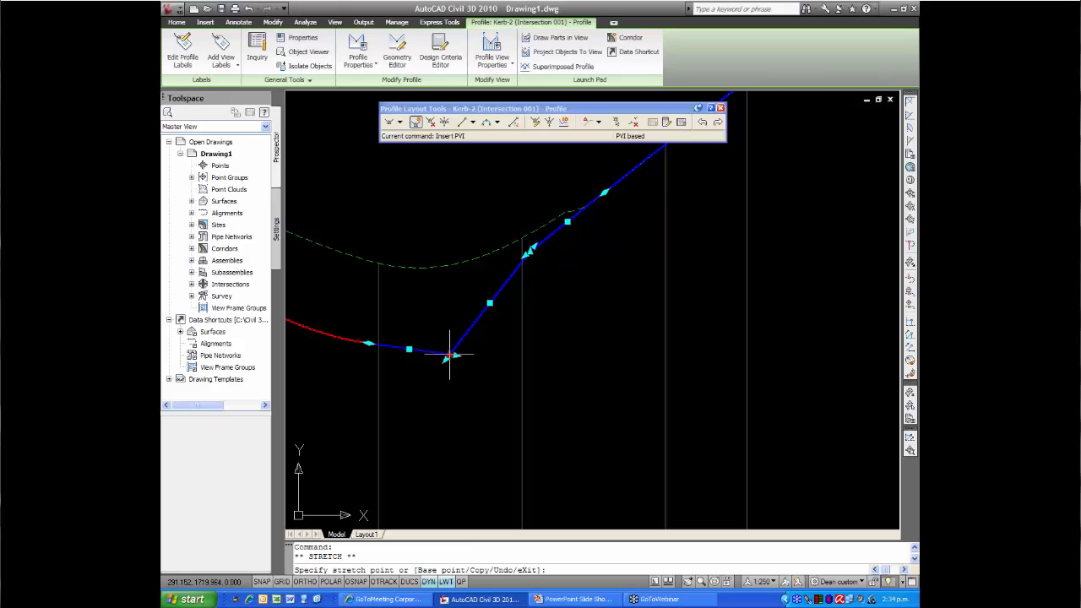
{"action": "scroll", "coordinate": [452, 354], "scroll_direction": "up", "scroll_amount": 2}
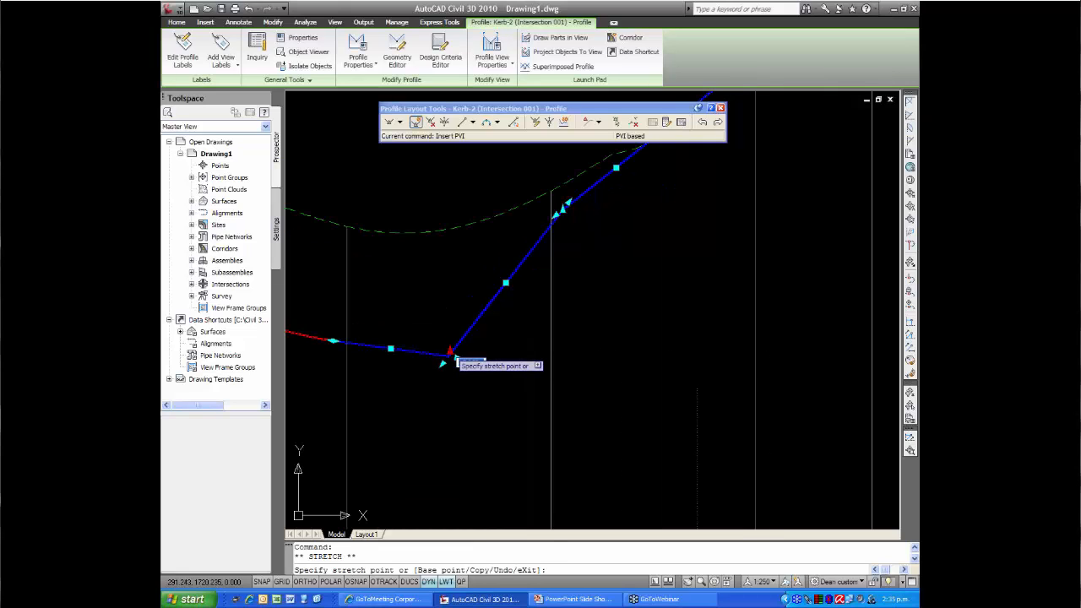
{"action": "left_click", "coordinate": [450, 356]}
{"action": "scroll", "coordinate": [429, 309], "scroll_direction": "down", "scroll_amount": 2}
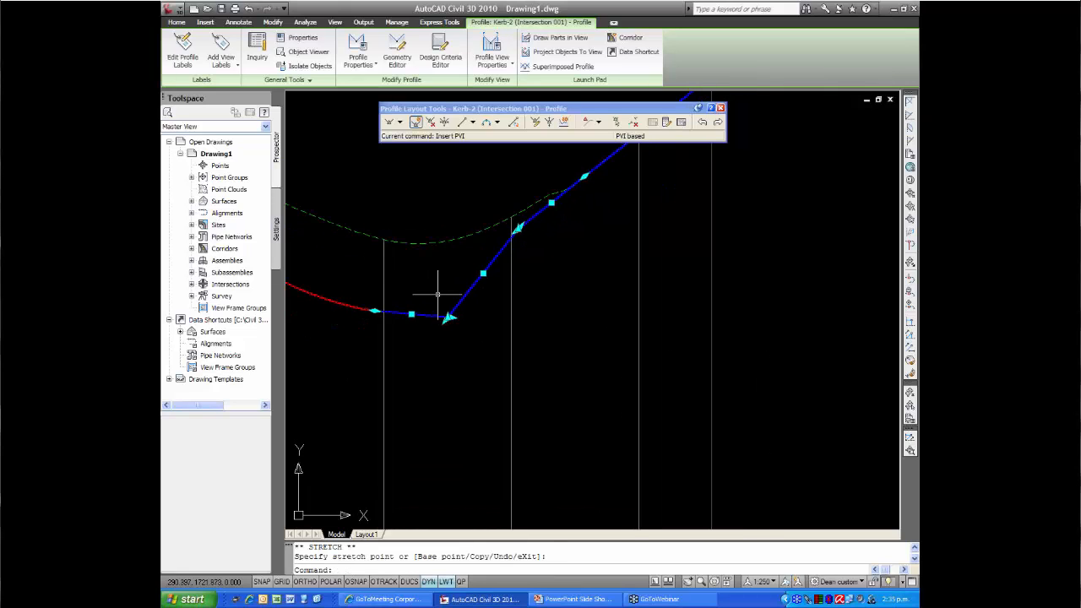
{"action": "middle_click_drag", "start_coordinate": [437, 295], "coordinate": [375, 359]}
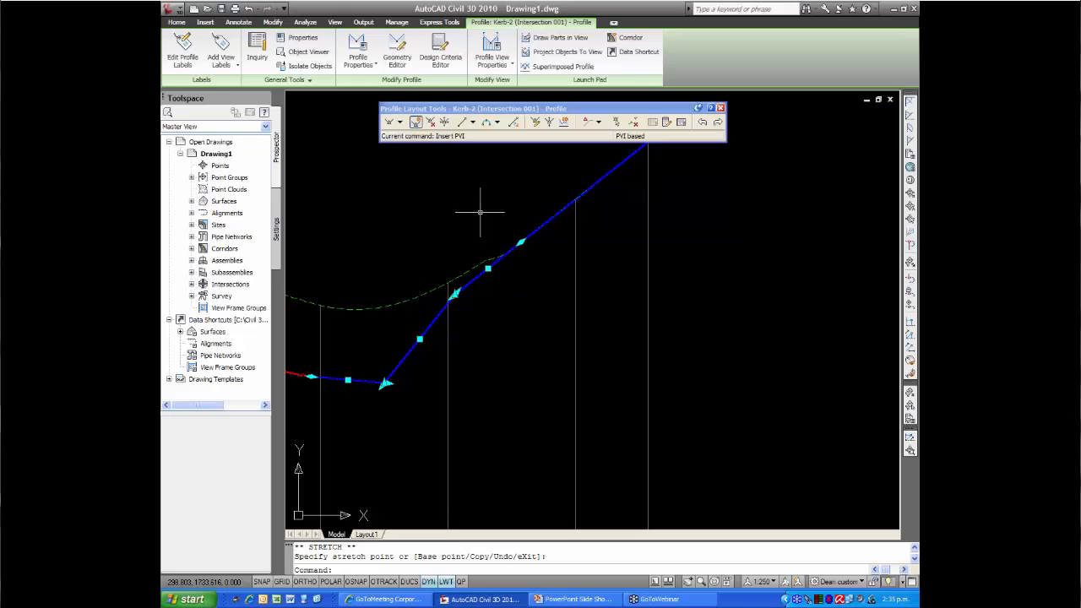
- Add a PVI-based free circular curve at the lower inserted PVI, defining the curve length by two picked points
{"action": "left_click", "coordinate": [496, 122]}
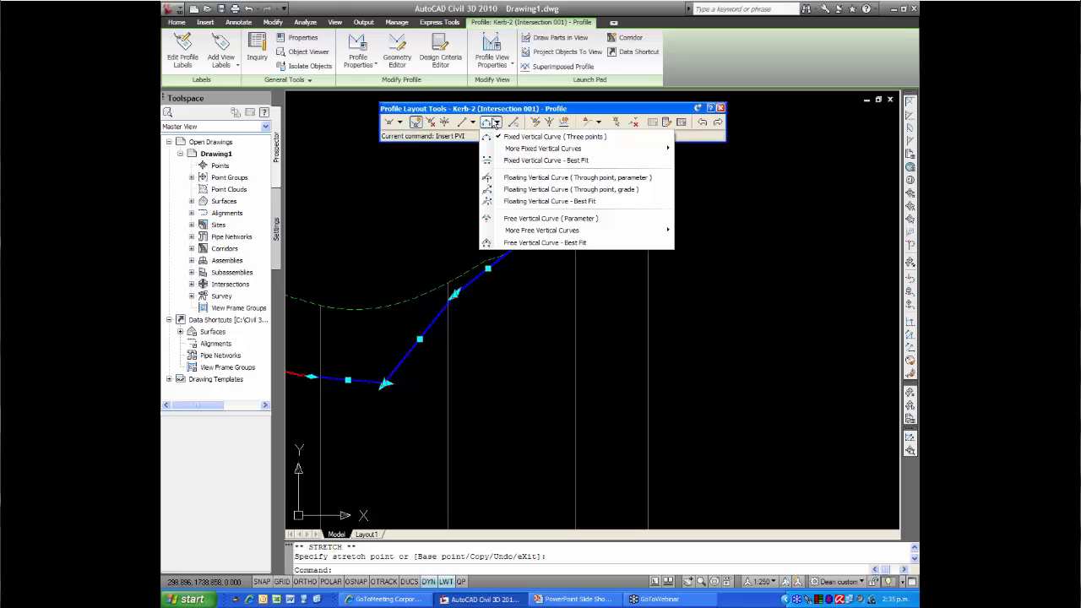
{"action": "mouse_move", "coordinate": [555, 238]}
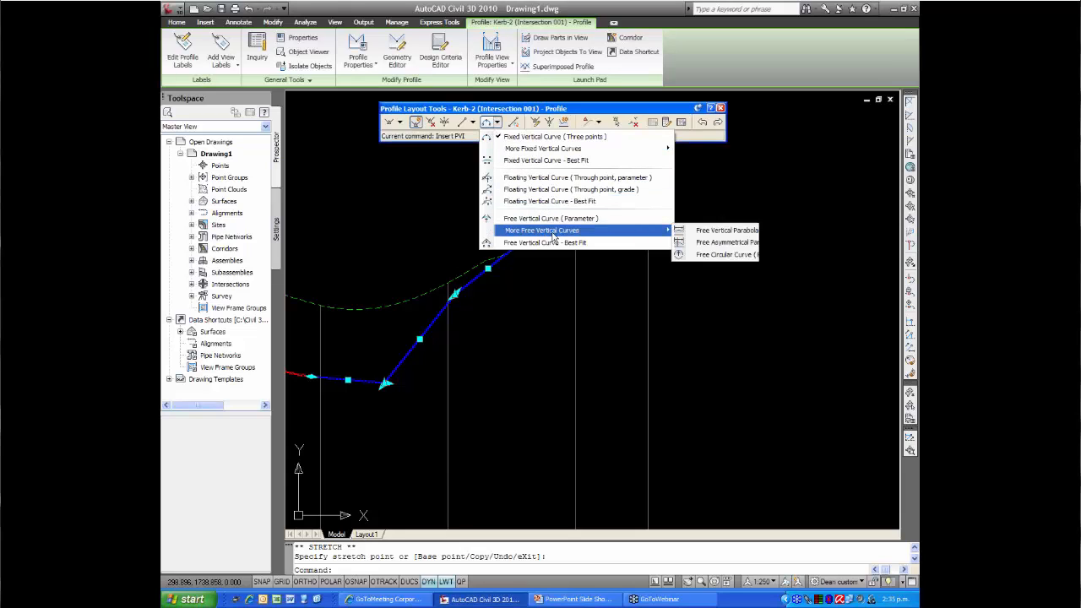
{"action": "mouse_move", "coordinate": [667, 230]}
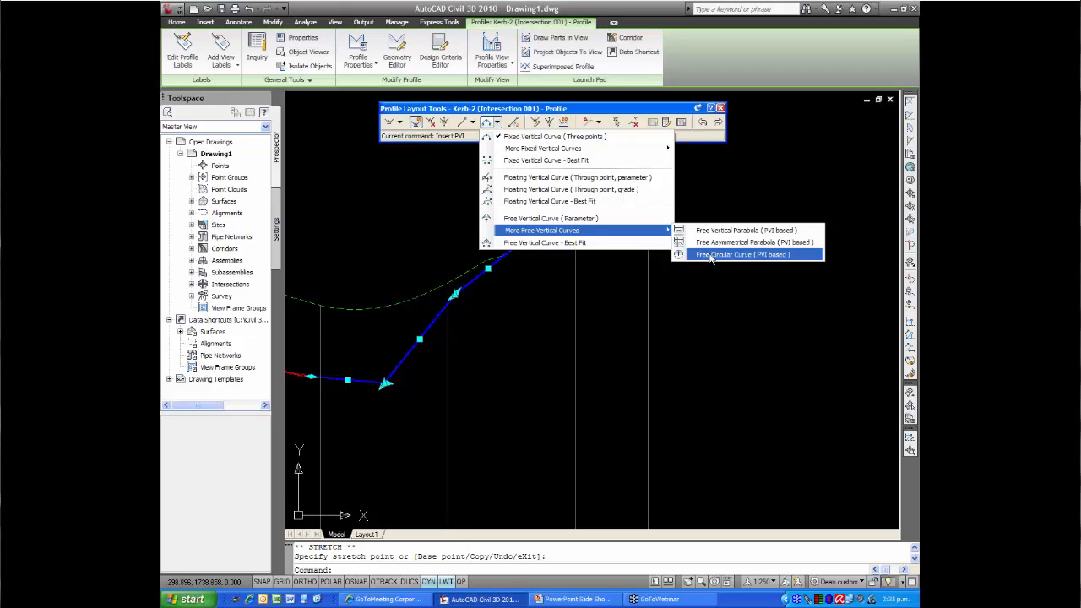
{"action": "left_click", "coordinate": [711, 256]}
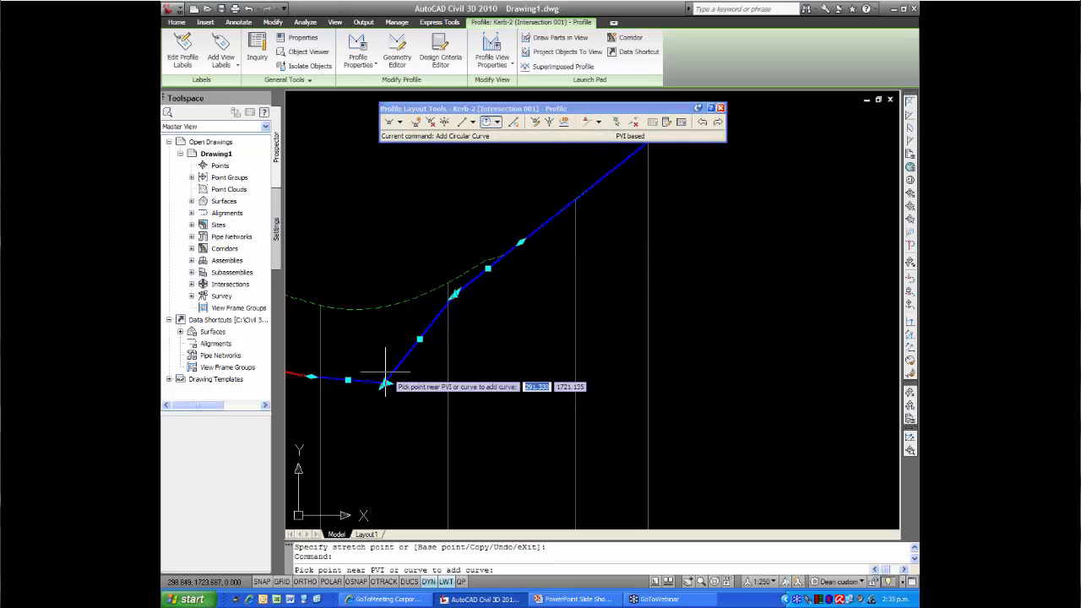
{"action": "left_click", "coordinate": [385, 382]}
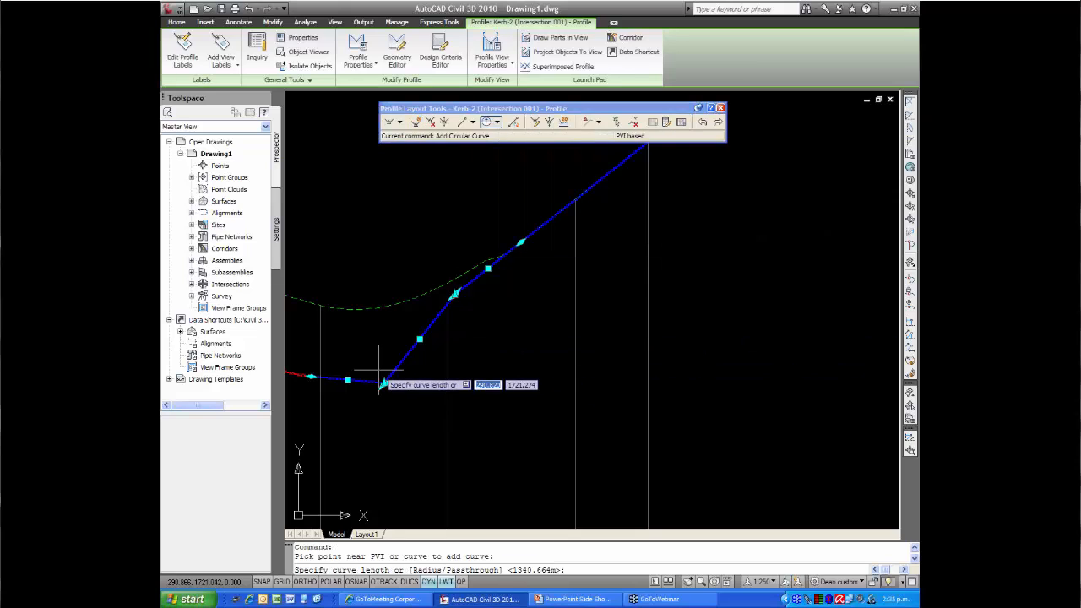
{"action": "left_click", "coordinate": [317, 229]}
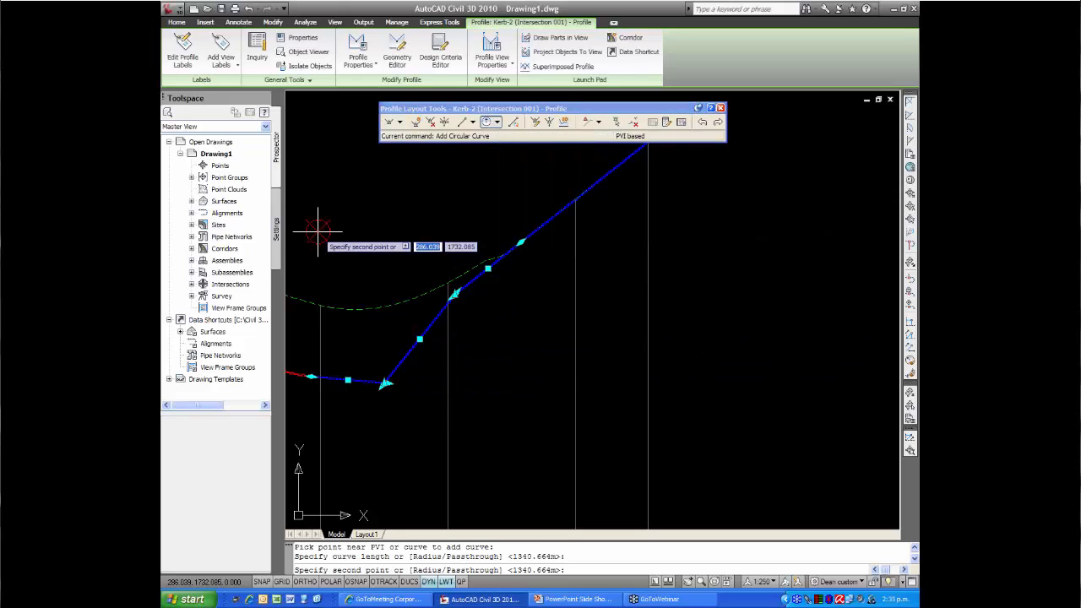
{"action": "left_click", "coordinate": [387, 225]}
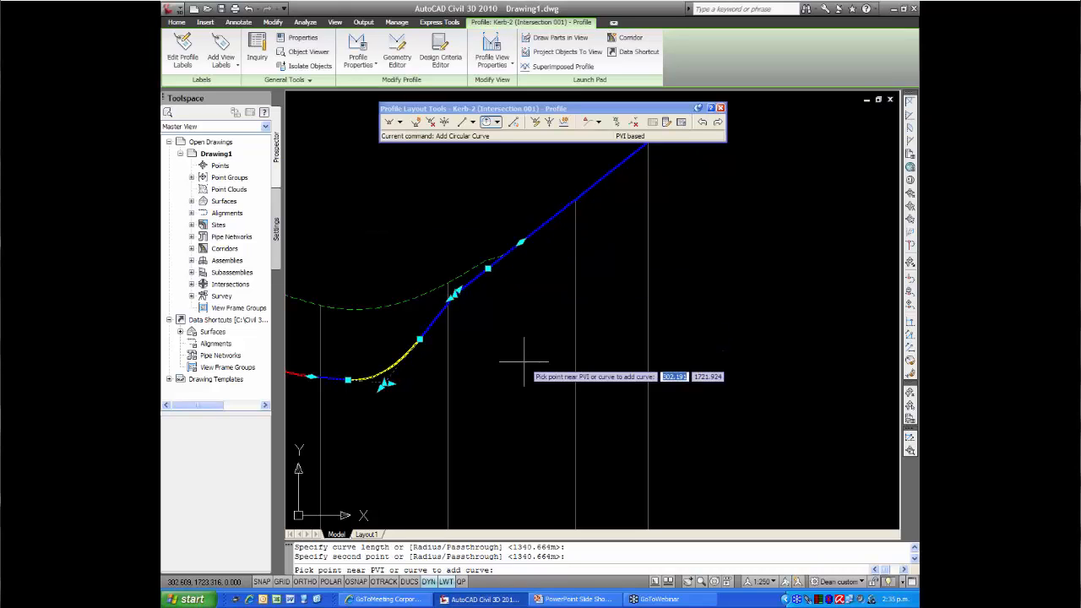
- Add a second circular curve at the upper inserted PVI with a two-point length, and finish adding curves
{"action": "left_click", "coordinate": [454, 295]}
{"action": "left_click", "coordinate": [328, 224]}
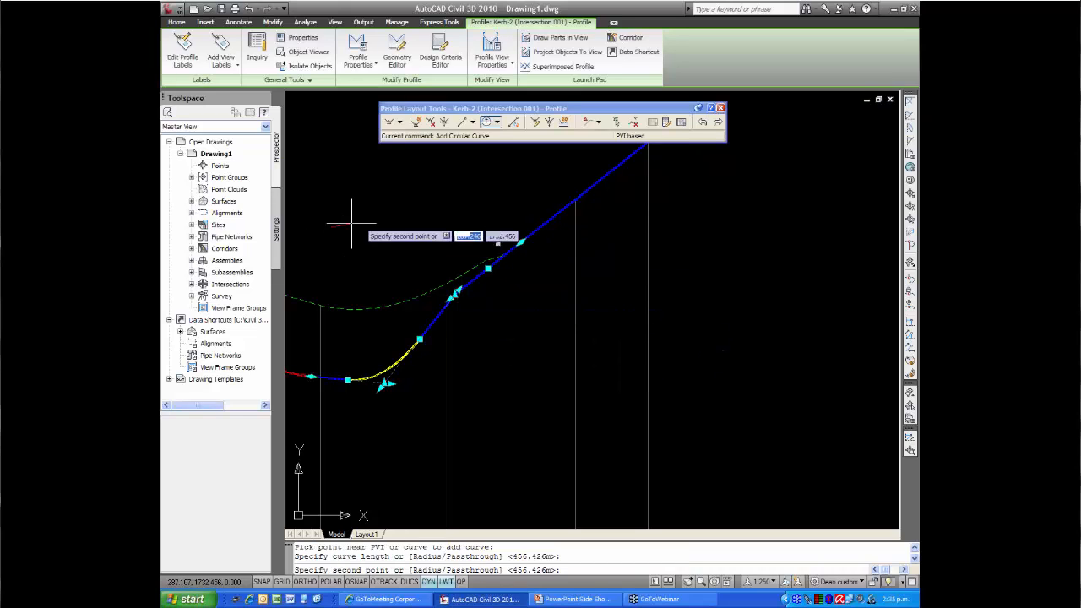
{"action": "left_click", "coordinate": [396, 212]}
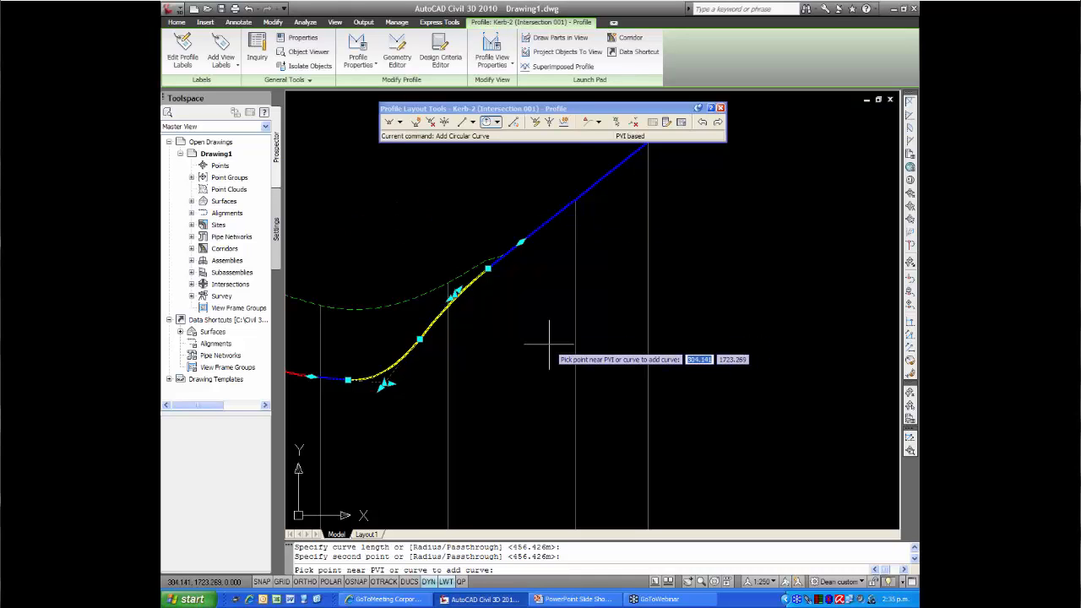
{"action": "key", "text": "Return"}
- Open the intersection corridor from the plan in the Object Viewer
{"action": "scroll", "coordinate": [488, 371], "scroll_direction": "down", "scroll_amount": 2}
{"action": "middle_click_drag", "start_coordinate": [485, 374], "coordinate": [525, 353]}
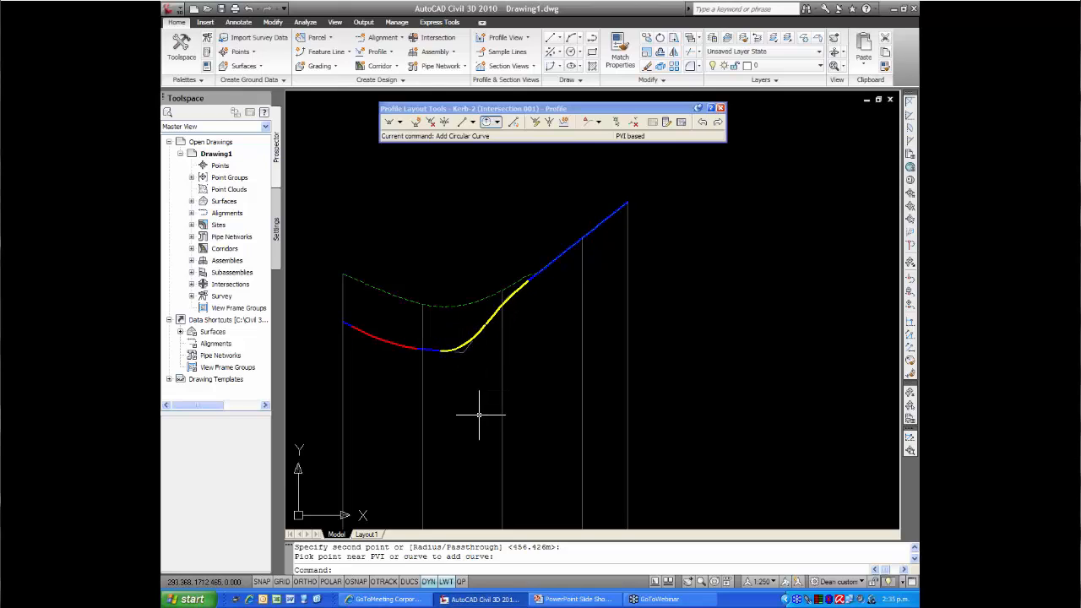
{"action": "scroll", "coordinate": [479, 414], "scroll_direction": "down", "scroll_amount": 5}
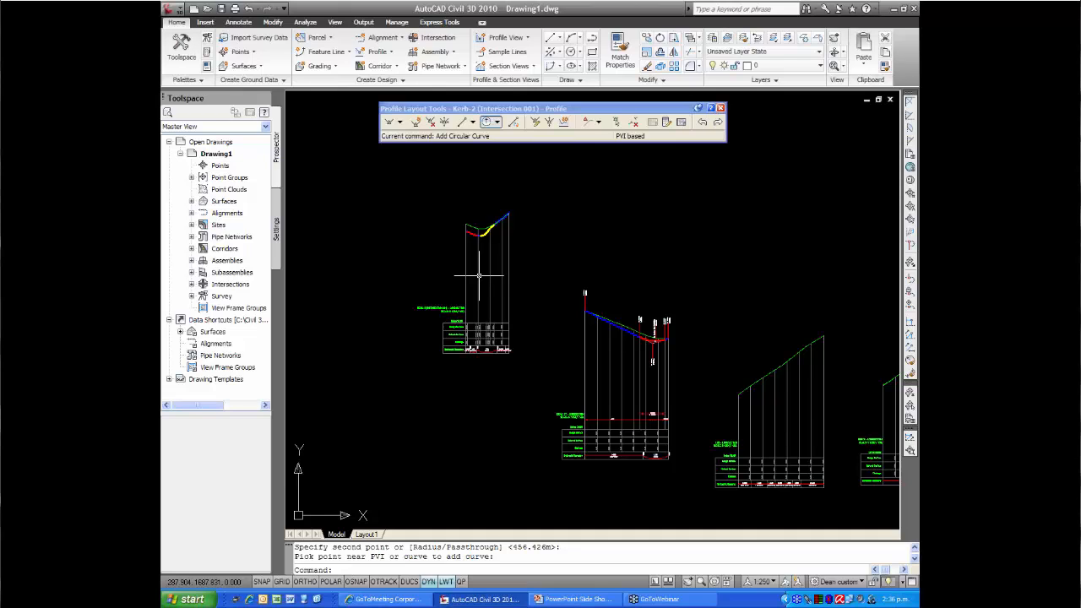
{"action": "scroll", "coordinate": [451, 416], "scroll_direction": "down", "scroll_amount": 4}
{"action": "middle_click_drag", "start_coordinate": [453, 418], "coordinate": [450, 237]}
{"action": "middle_click_drag", "start_coordinate": [428, 374], "coordinate": [401, 336]}
{"action": "scroll", "coordinate": [447, 344], "scroll_direction": "up", "scroll_amount": 6}
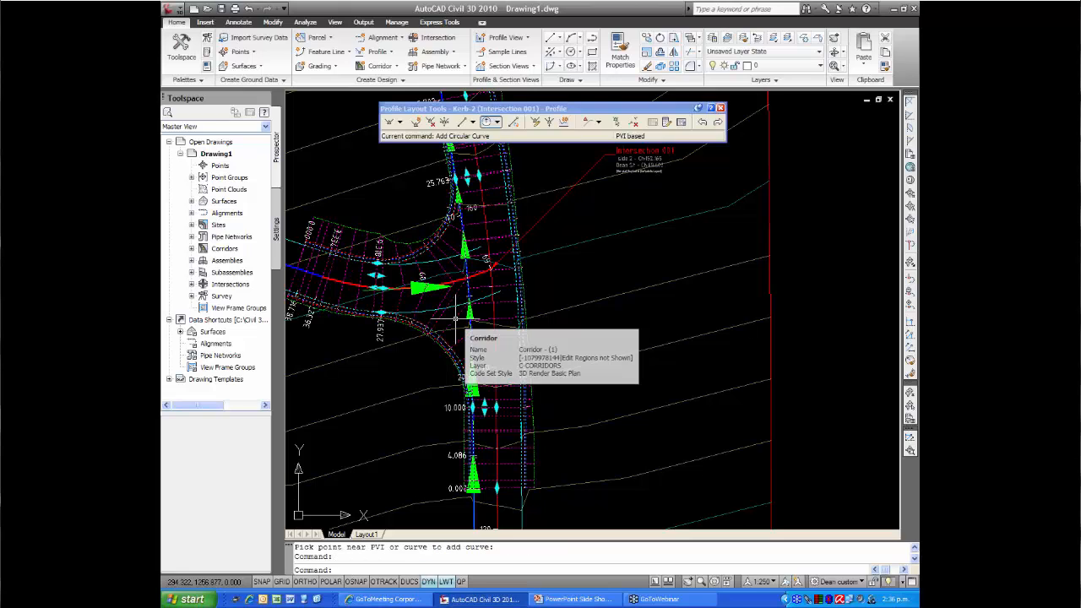
{"action": "left_click", "coordinate": [443, 314]}
{"action": "right_click", "coordinate": [448, 320]}
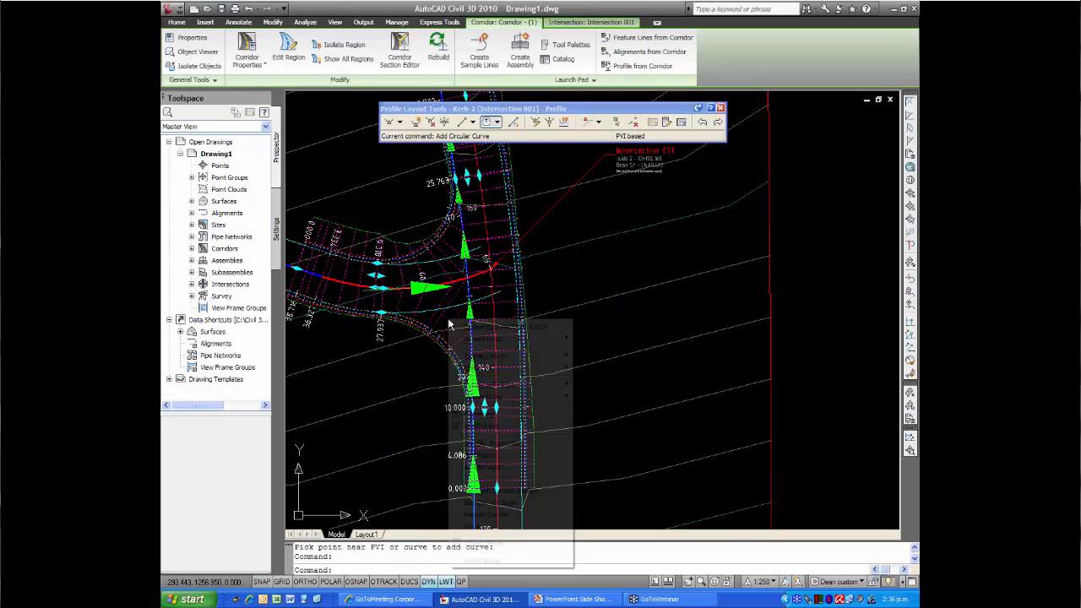
{"action": "left_click", "coordinate": [485, 543]}
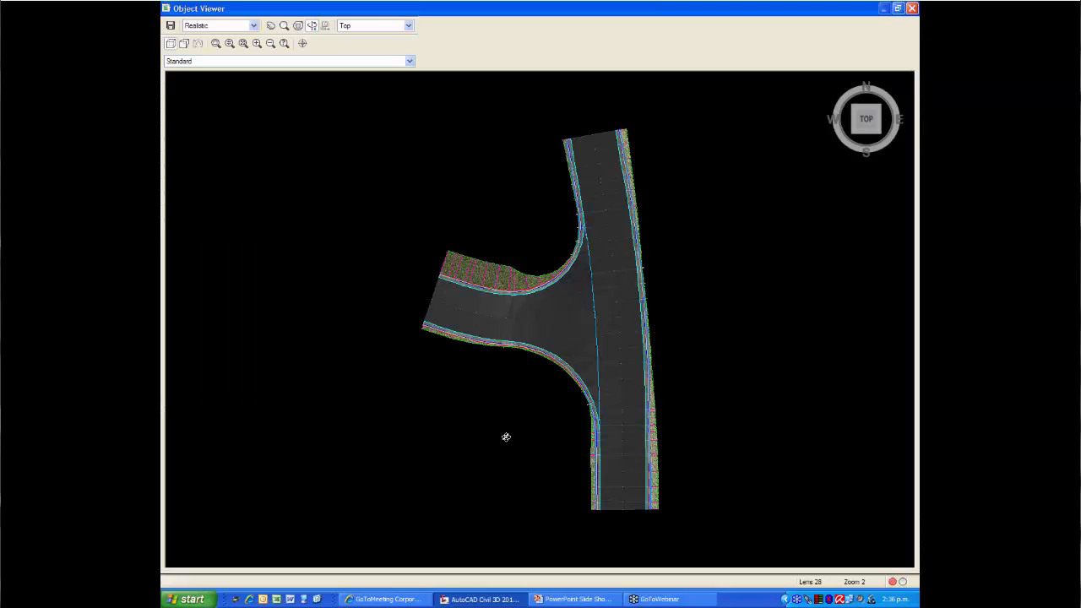
- Examine the intersection corridor in 3D from several angles, closing in on the kerb return beside the high grassed batter
{"action": "left_click_drag", "start_coordinate": [451, 364], "coordinate": [418, 202]}
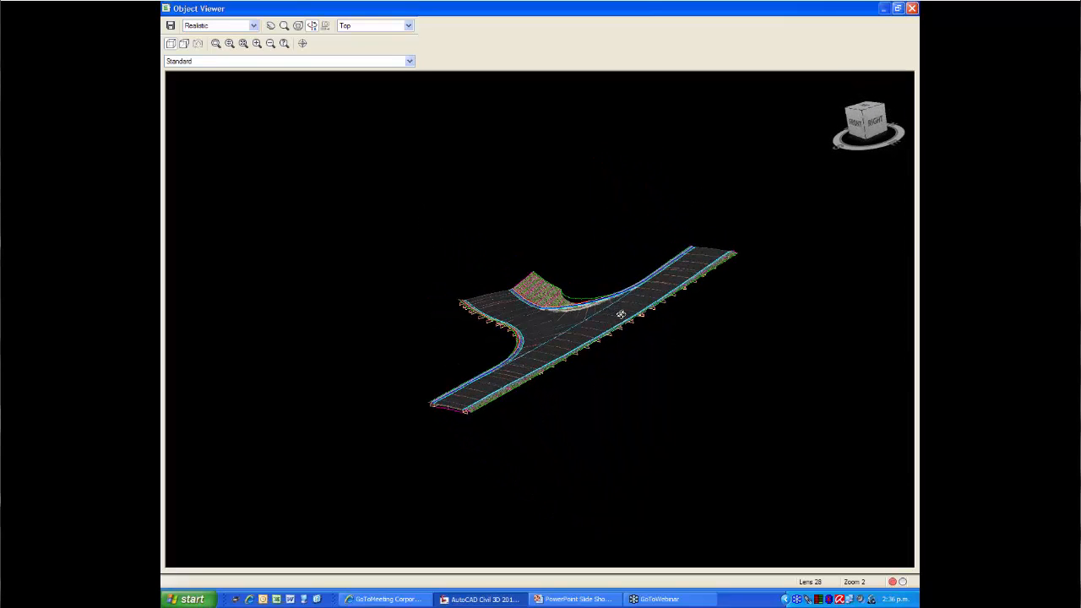
{"action": "left_click_drag", "start_coordinate": [559, 405], "coordinate": [463, 396]}
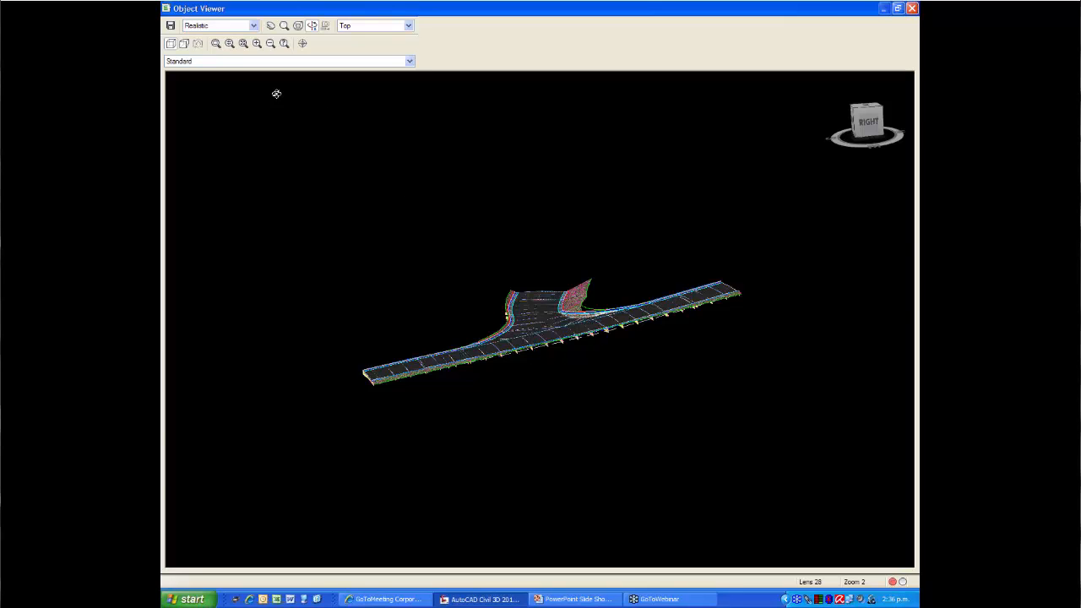
{"action": "scroll", "coordinate": [277, 94], "scroll_direction": "up", "scroll_amount": 5}
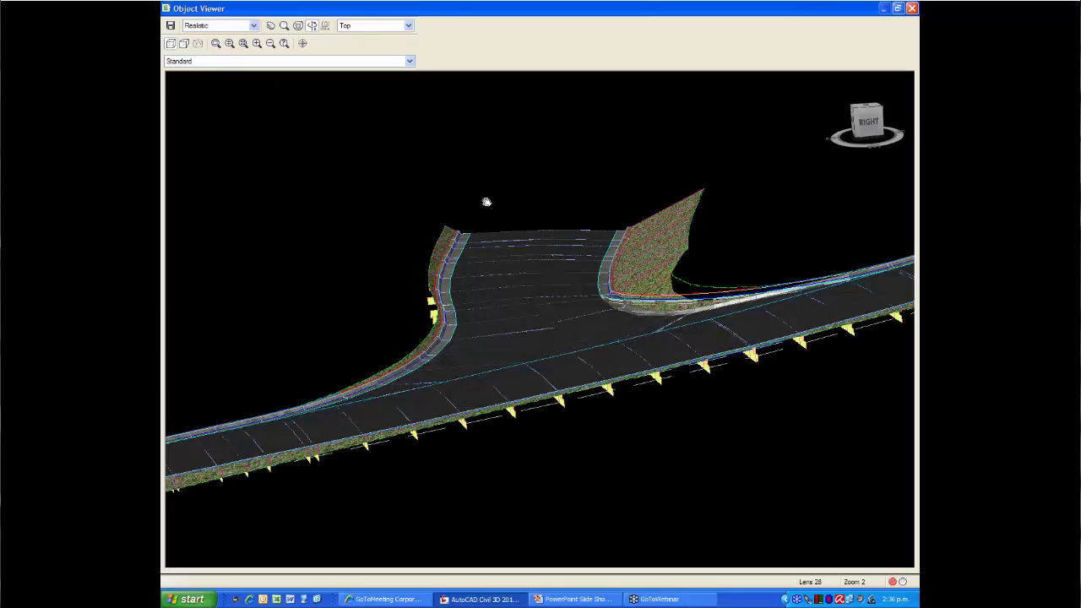
{"action": "left_click_drag", "start_coordinate": [487, 202], "coordinate": [396, 203]}
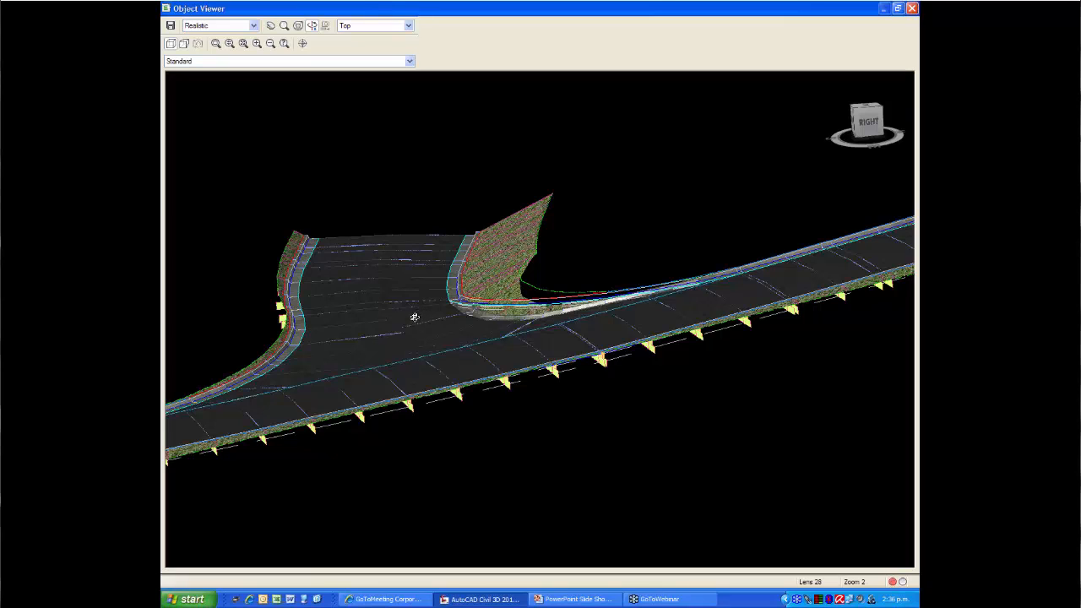
{"action": "left_click_drag", "start_coordinate": [415, 317], "coordinate": [460, 344]}
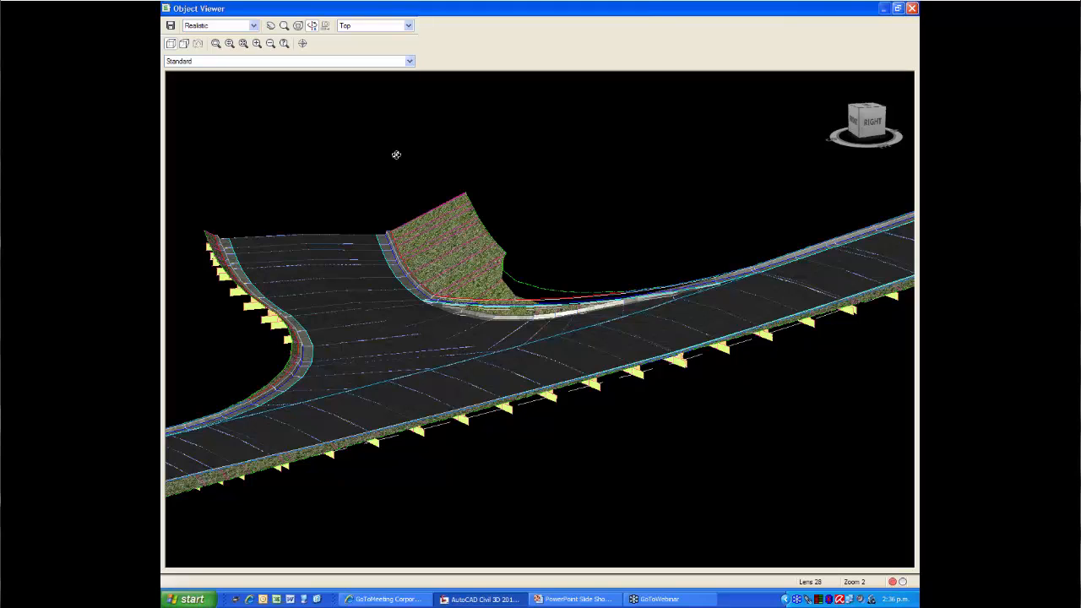
{"action": "left_click", "coordinate": [216, 44]}
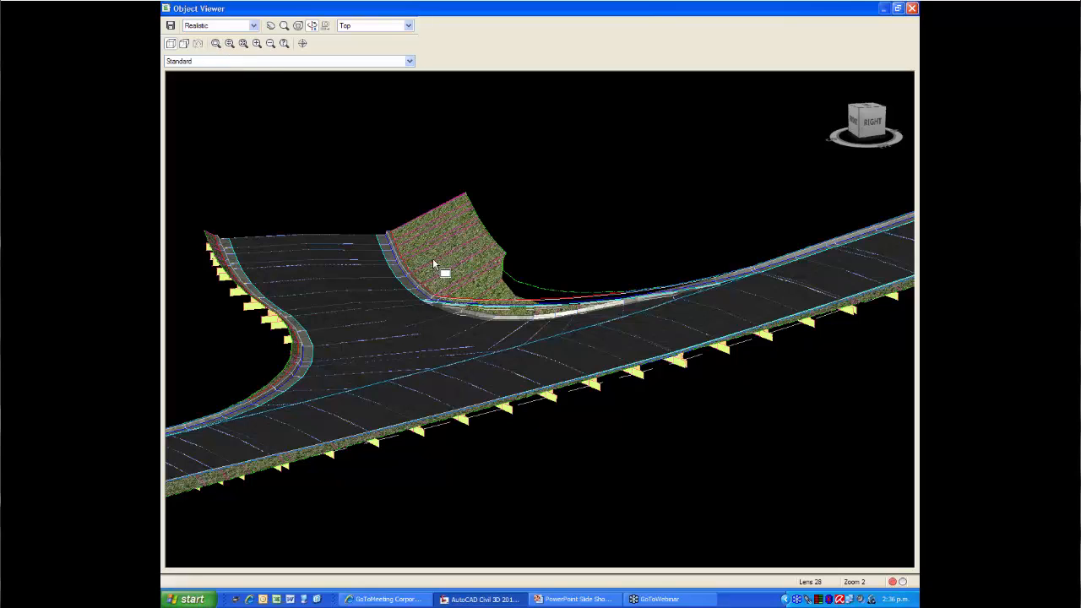
{"action": "left_click_drag", "start_coordinate": [432, 262], "coordinate": [618, 358]}
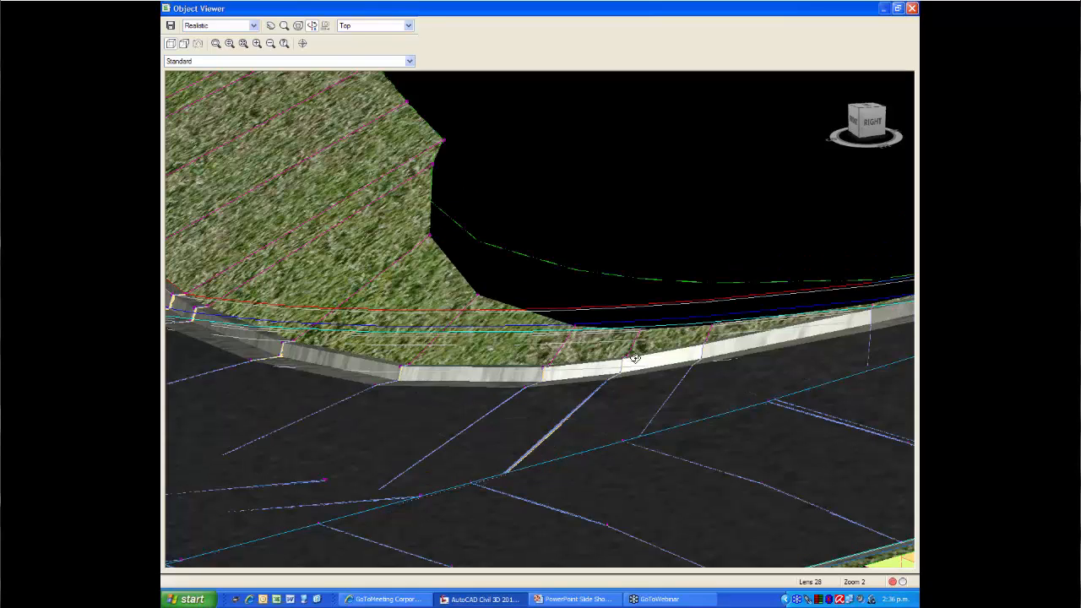
- Examine the kerb line and carriageway beyond the kerb return in 3D, and close the Object Viewer and the profile layout tools
{"action": "left_click_drag", "start_coordinate": [635, 358], "coordinate": [385, 320]}
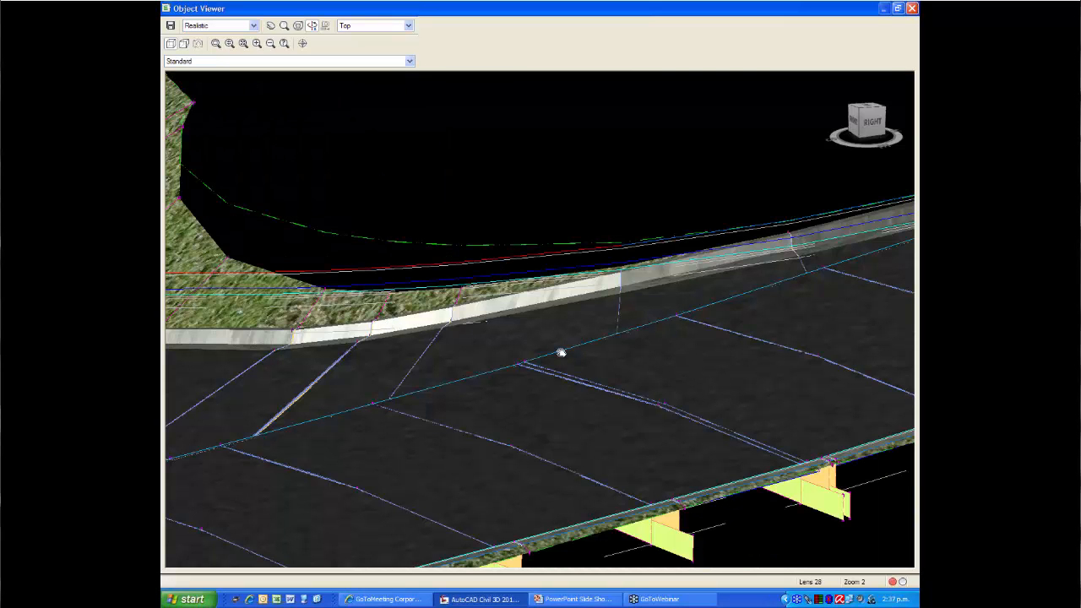
{"action": "scroll", "coordinate": [560, 352], "scroll_direction": "down", "scroll_amount": 3}
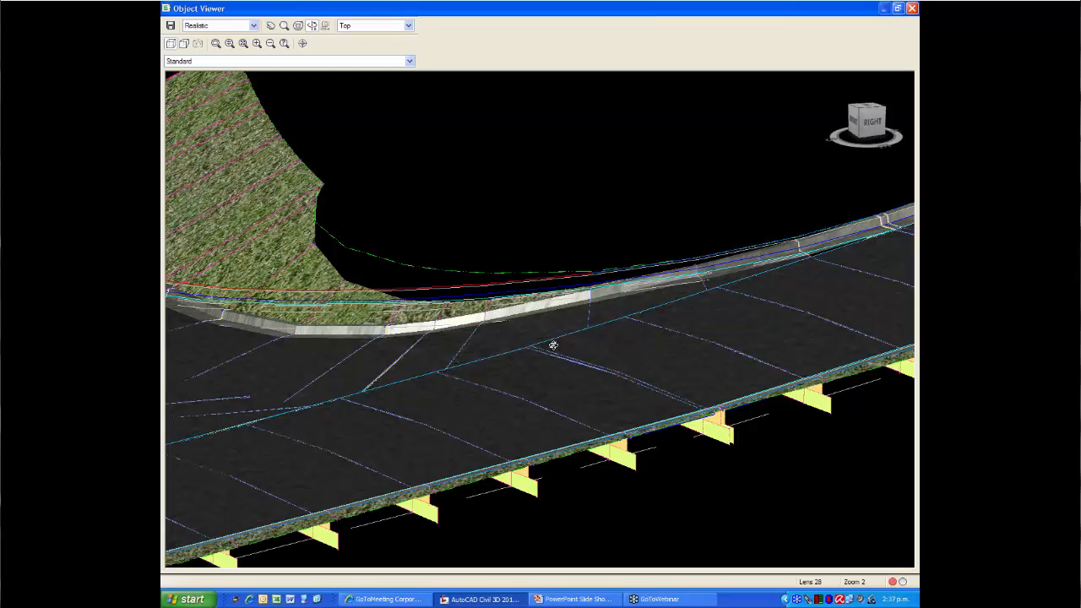
{"action": "left_click_drag", "start_coordinate": [715, 273], "coordinate": [501, 296]}
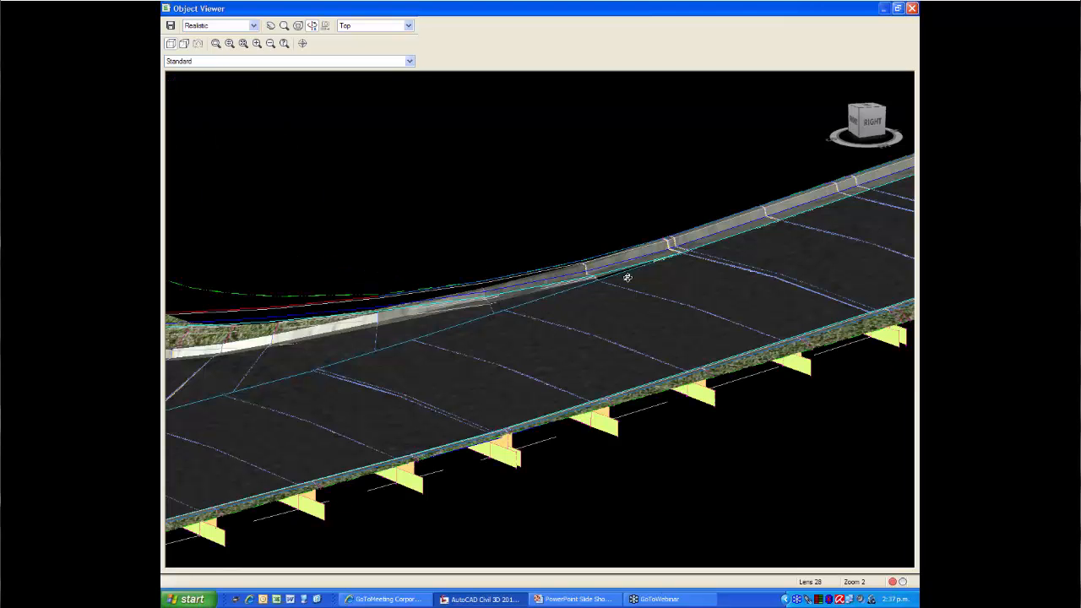
{"action": "left_click_drag", "start_coordinate": [627, 277], "coordinate": [632, 276]}
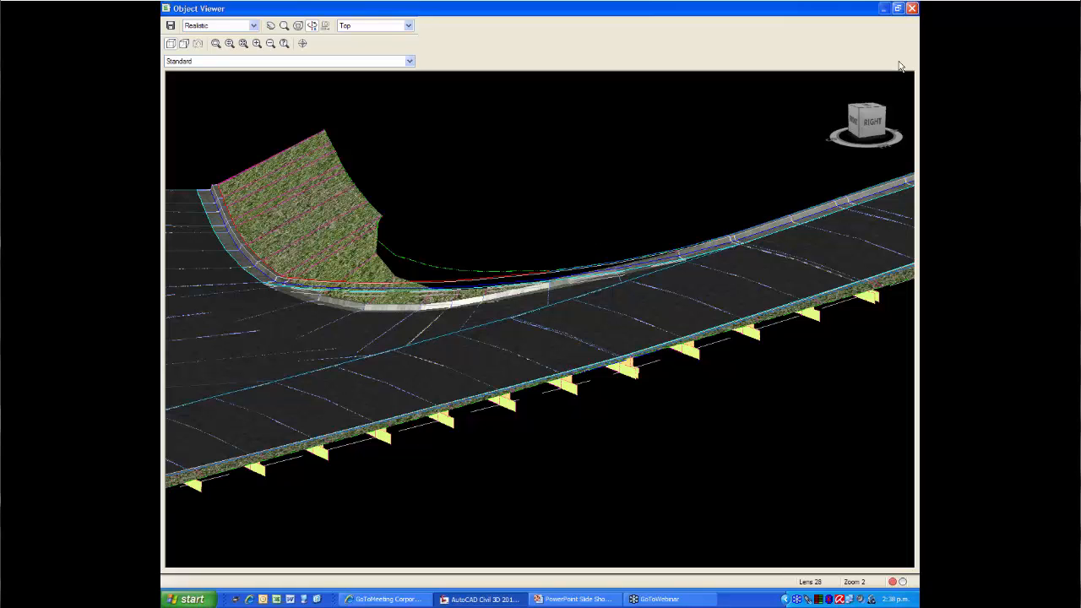
{"action": "left_click", "coordinate": [914, 9]}
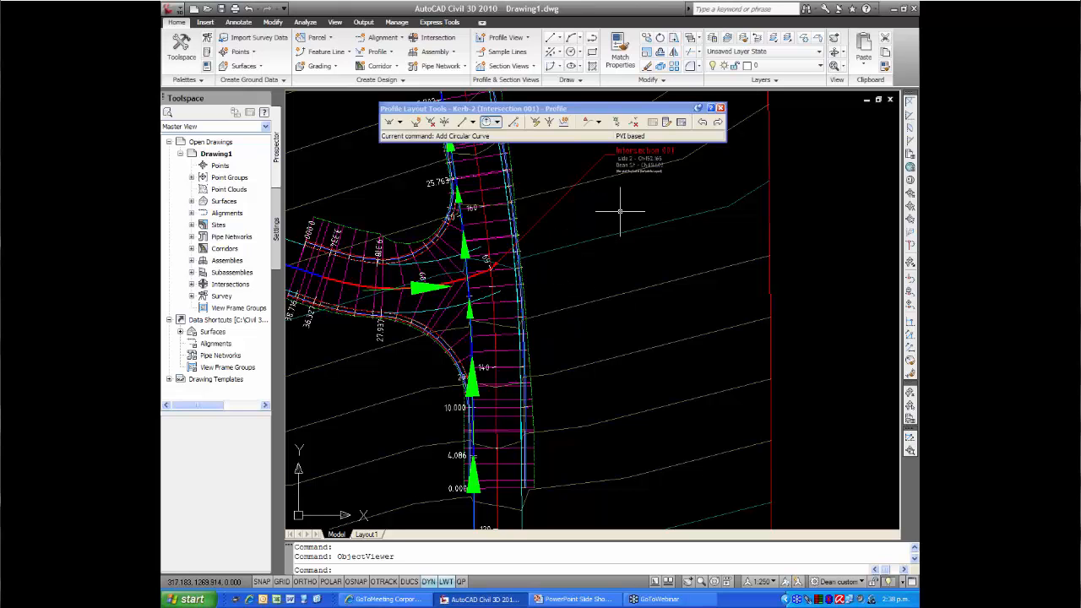
{"action": "left_click", "coordinate": [721, 111]}
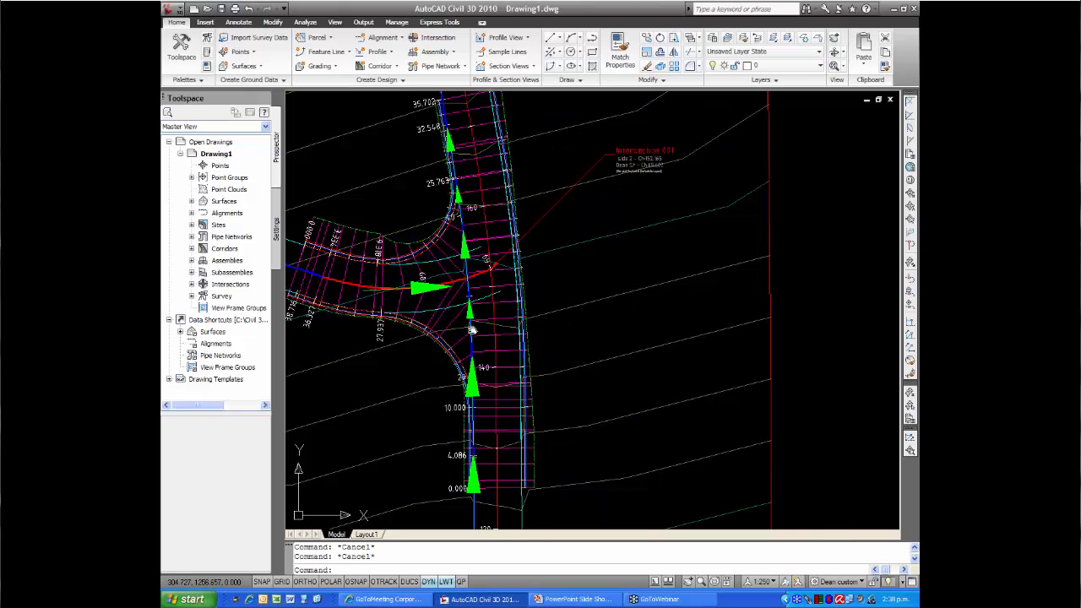
- Select the intersection corridor in the plan and open its properties at the baseline and region parameters
{"action": "middle_click_drag", "start_coordinate": [472, 330], "coordinate": [546, 285]}
{"action": "scroll", "coordinate": [513, 294], "scroll_direction": "up", "scroll_amount": 3}
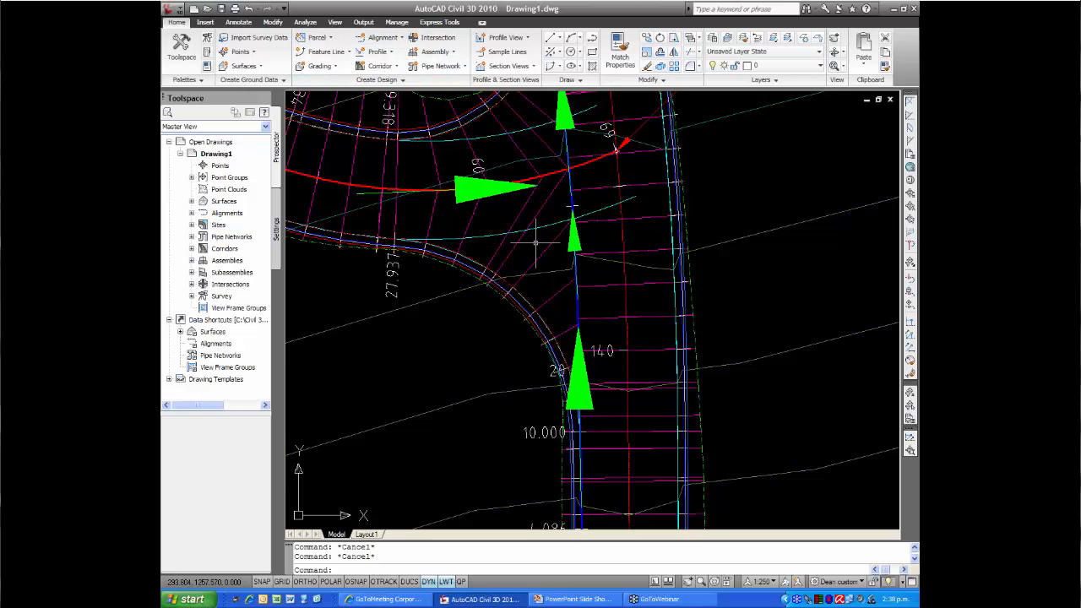
{"action": "scroll", "coordinate": [445, 248], "scroll_direction": "down", "scroll_amount": 2}
{"action": "middle_click_drag", "start_coordinate": [613, 254], "coordinate": [573, 259]}
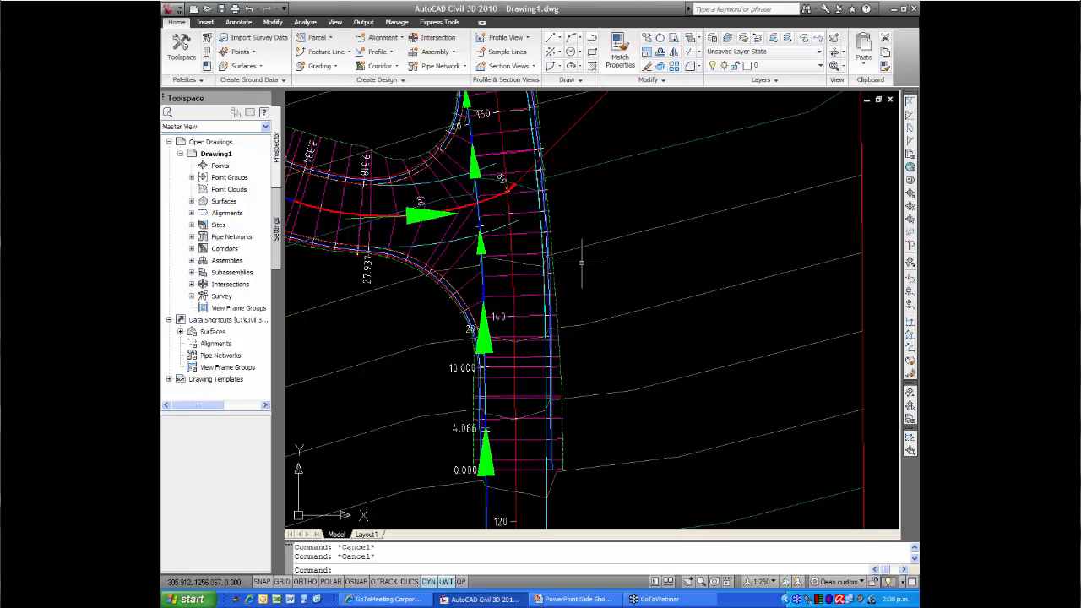
{"action": "middle_click_drag", "start_coordinate": [584, 266], "coordinate": [608, 311]}
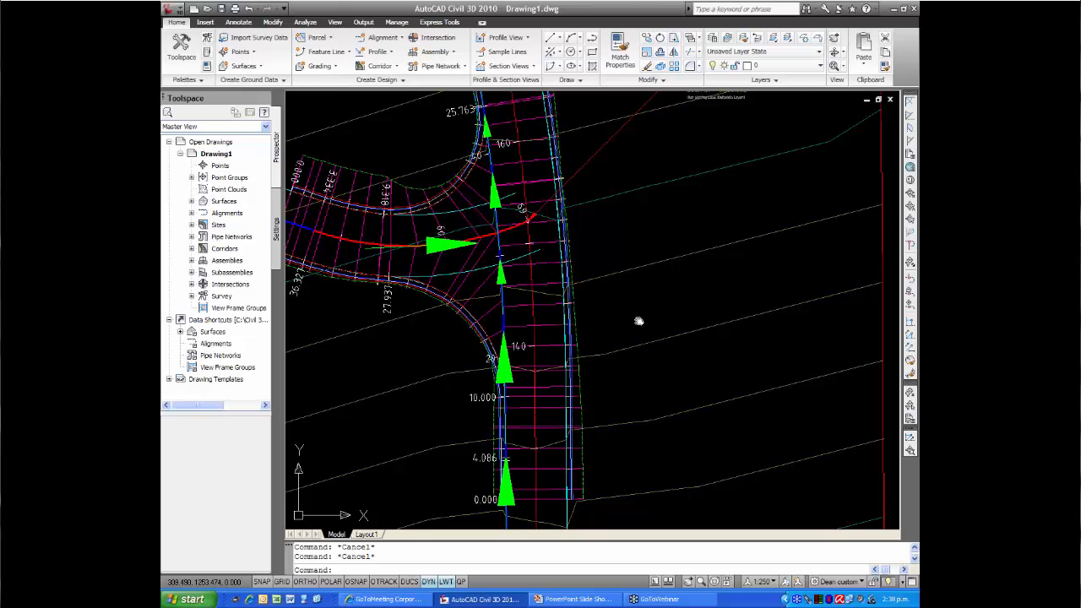
{"action": "middle_click_drag", "start_coordinate": [639, 320], "coordinate": [639, 348]}
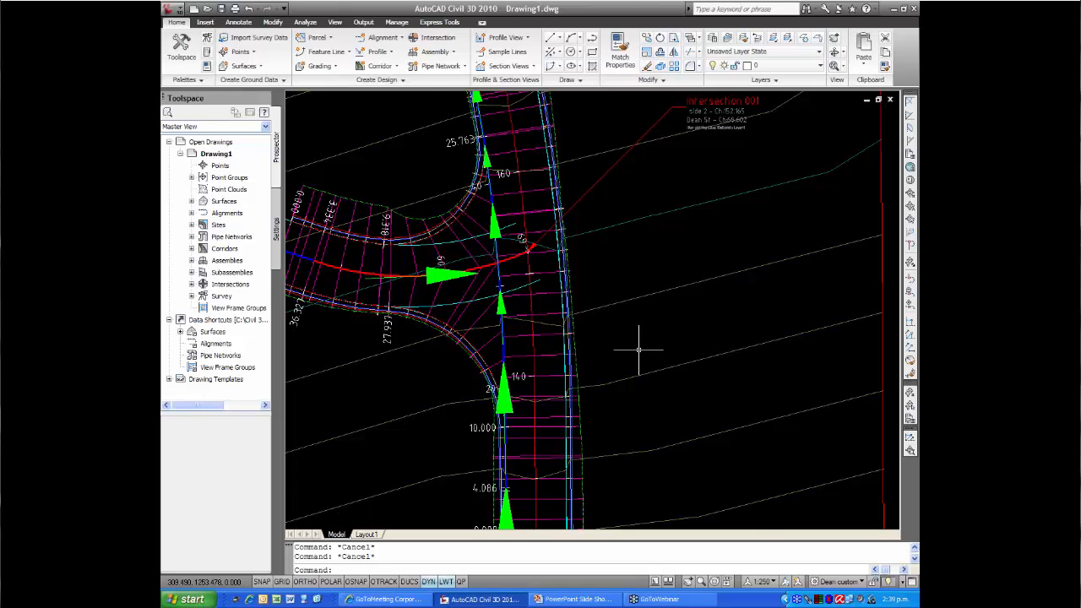
{"action": "scroll", "coordinate": [638, 349], "scroll_direction": "down", "scroll_amount": 2}
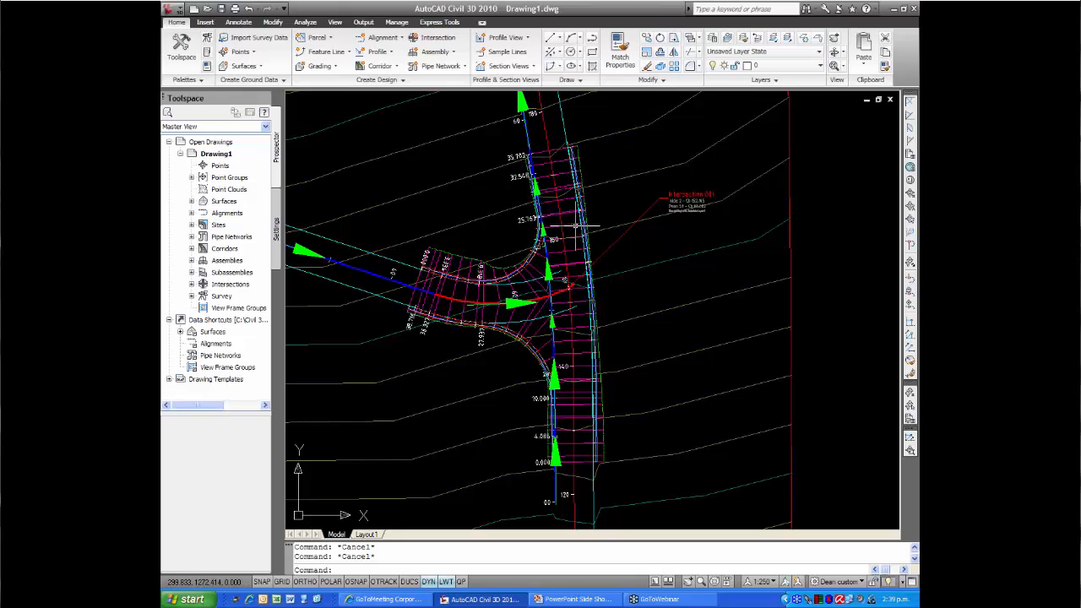
{"action": "left_click", "coordinate": [604, 261]}
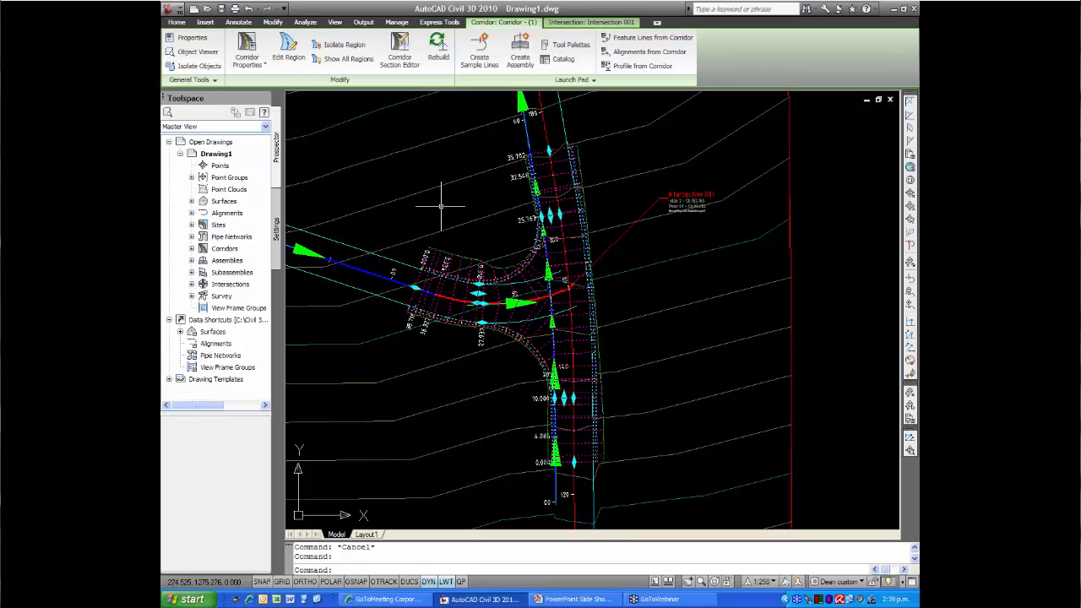
{"action": "left_click", "coordinate": [261, 59]}
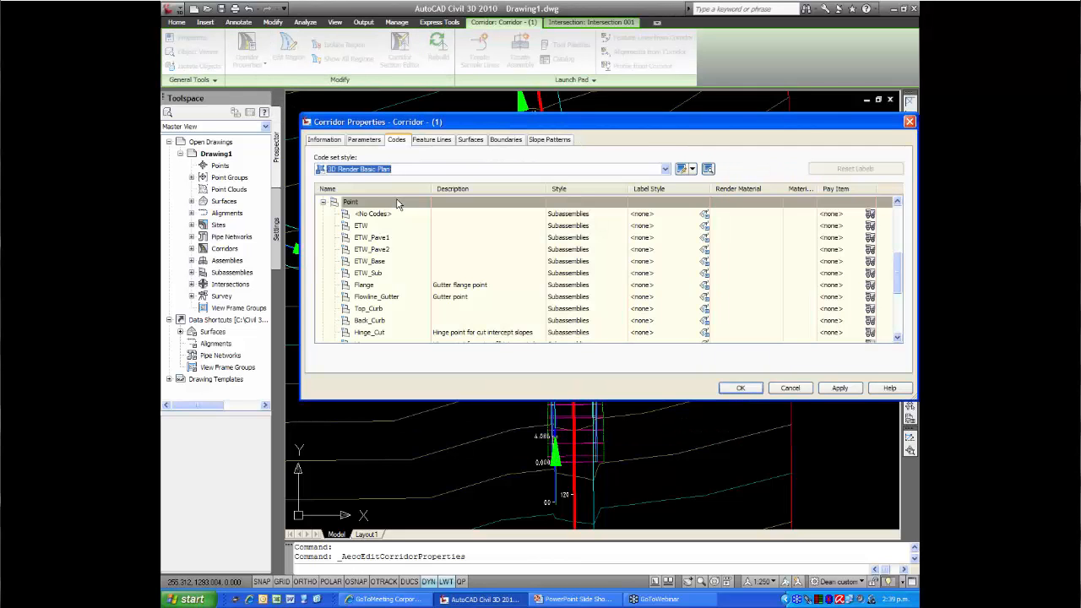
{"action": "left_click", "coordinate": [364, 139]}
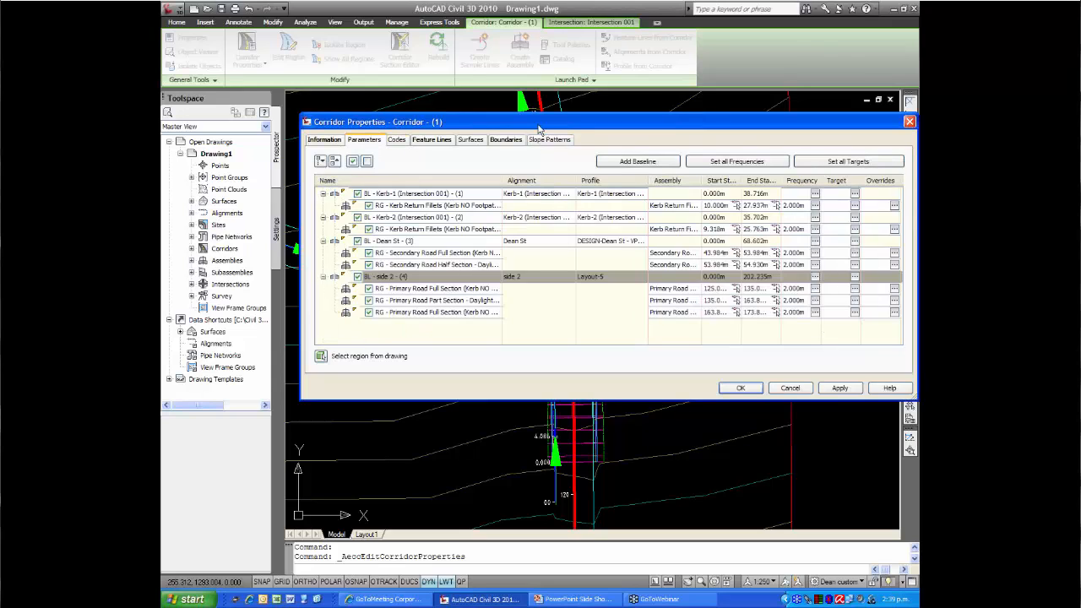
- Highlight each primary road region of the side 2 baseline in the plan, keeping the intersection visible beside the corridor properties
{"action": "mouse_move", "coordinate": [539, 129]}
{"action": "left_mouse_down"}
{"action": "mouse_move", "coordinate": [636, 320]}
{"action": "mouse_move", "coordinate": [599, 261]}
{"action": "mouse_move", "coordinate": [556, 385]}
{"action": "left_mouse_up"}
{"action": "left_click", "coordinate": [422, 546]}
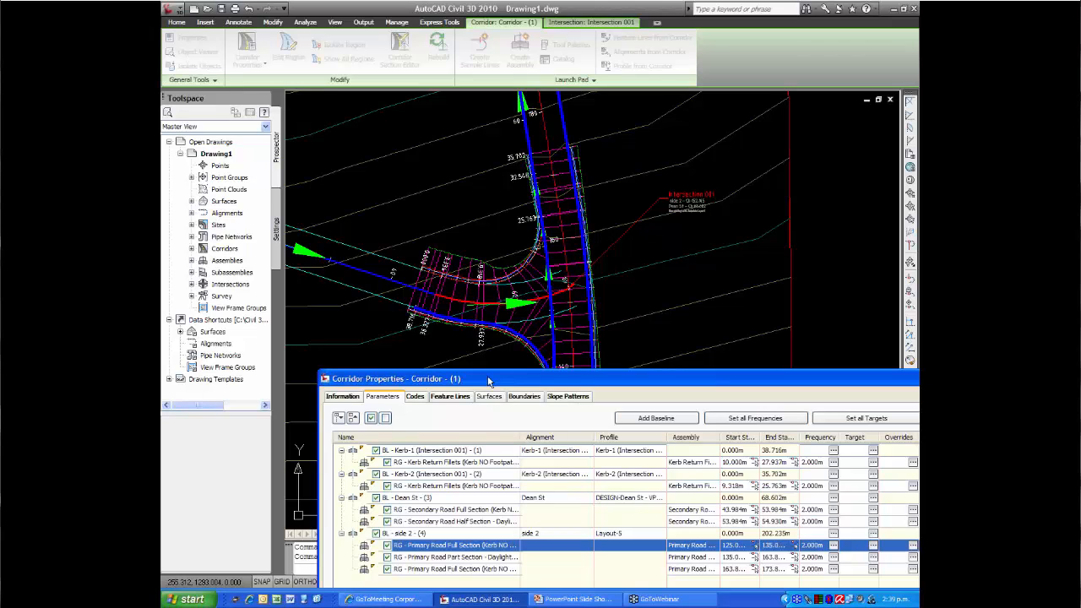
{"action": "left_click", "coordinate": [460, 569]}
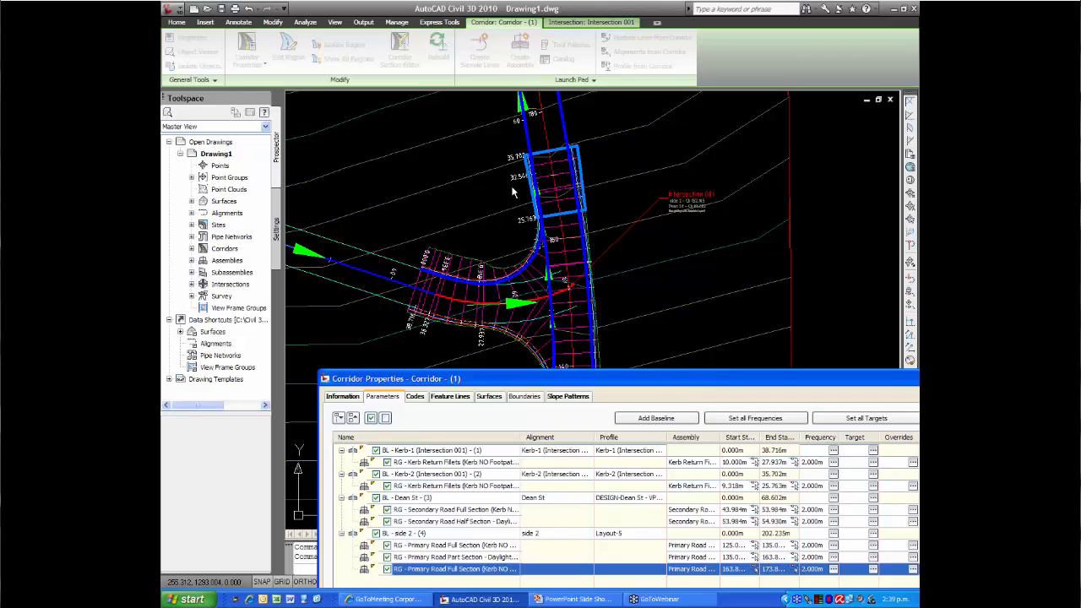
{"action": "left_click", "coordinate": [450, 558]}
{"action": "left_click", "coordinate": [450, 557]}
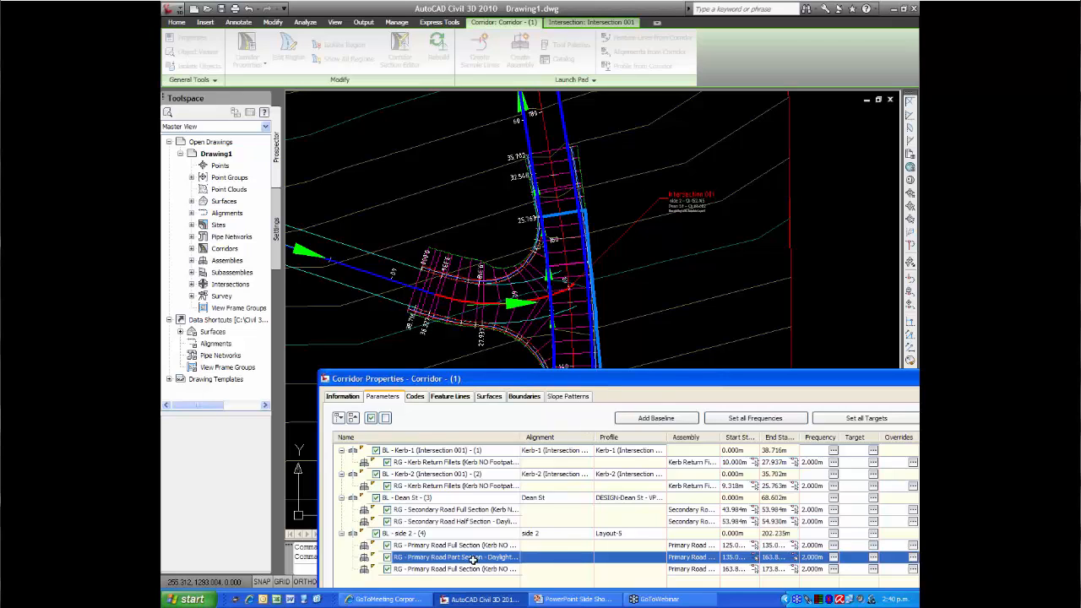
- Remove the first Primary Road Full Section region from the side 2 baseline
{"action": "right_click", "coordinate": [423, 546]}
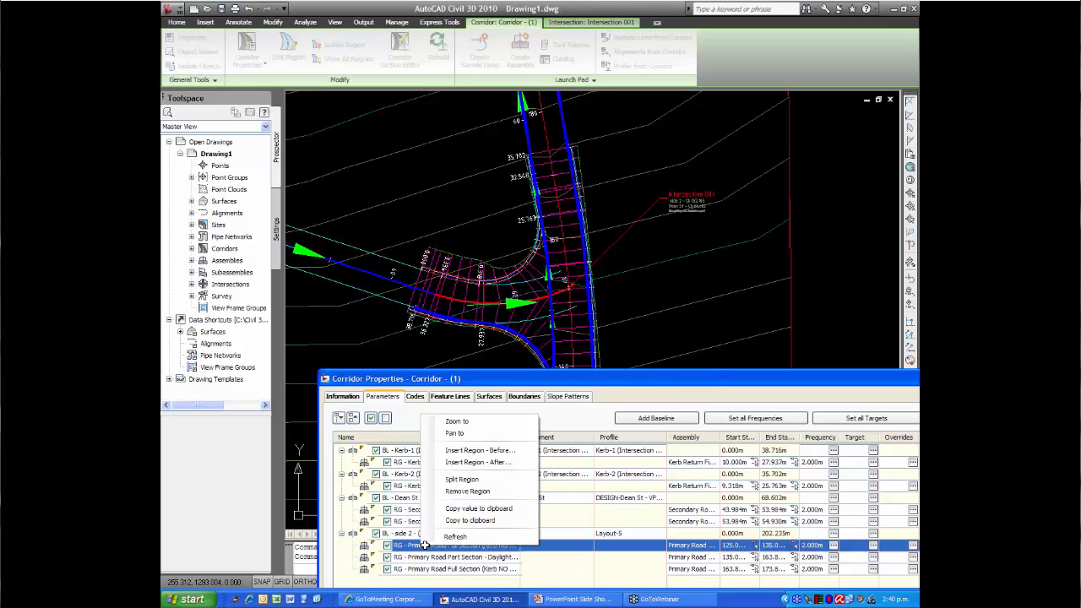
{"action": "left_click", "coordinate": [456, 491]}
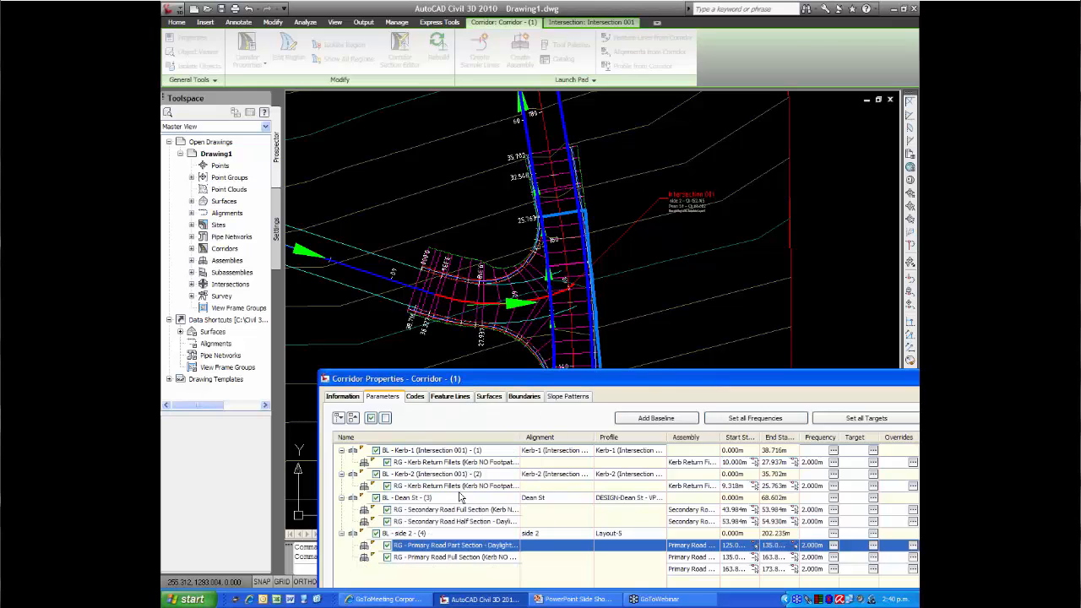
{"action": "right_click", "coordinate": [449, 547]}
{"action": "left_click", "coordinate": [487, 482]}
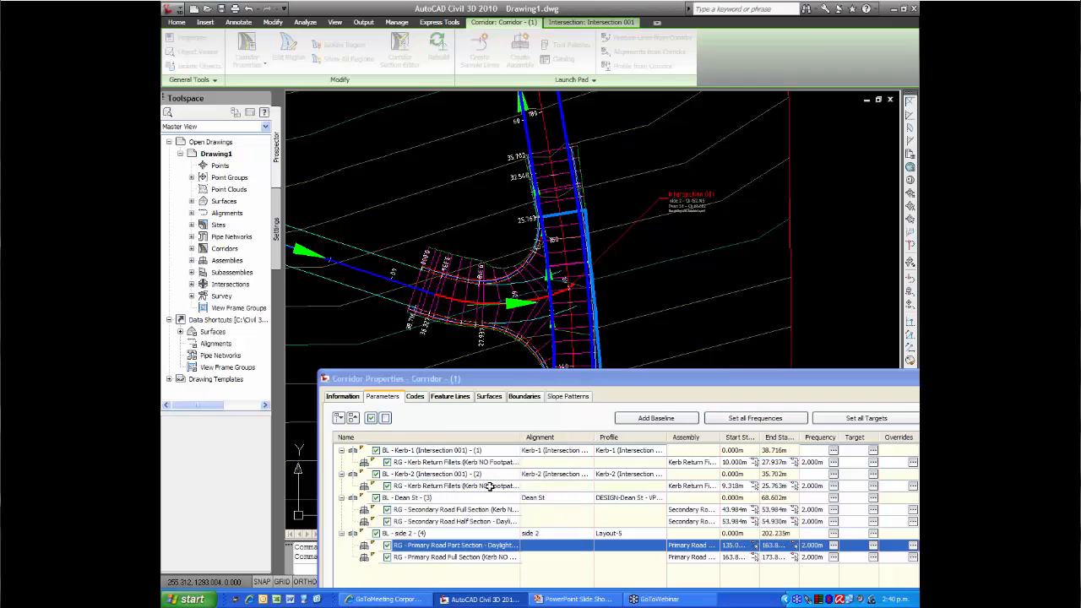
{"action": "left_click", "coordinate": [494, 512]}
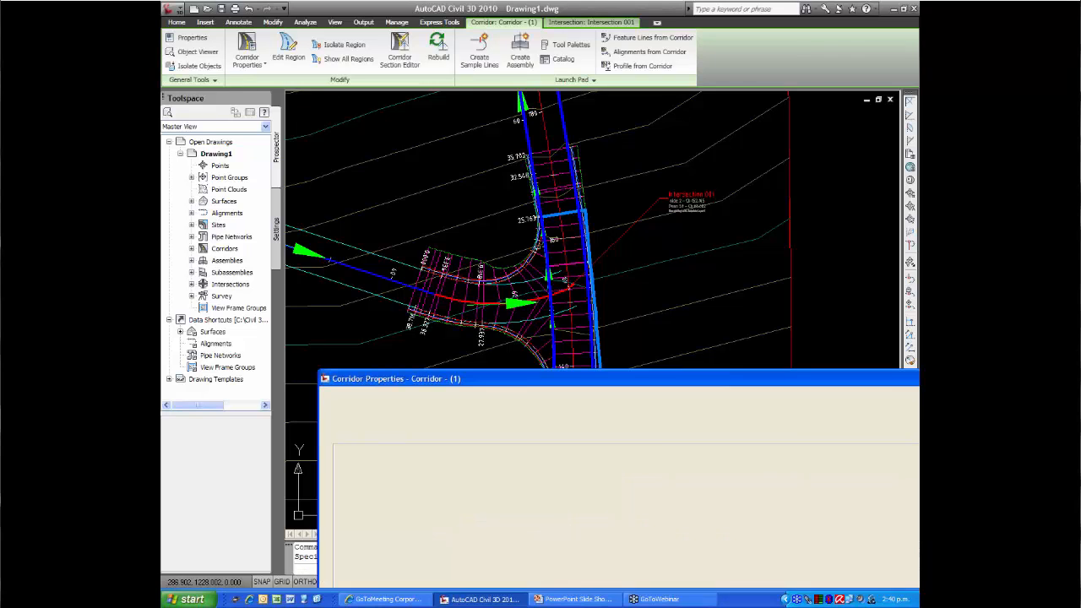
- Remove the remaining part-section and full-section primary road regions from the side 2 baseline and accept the corridor changes
{"action": "right_click", "coordinate": [450, 546]}
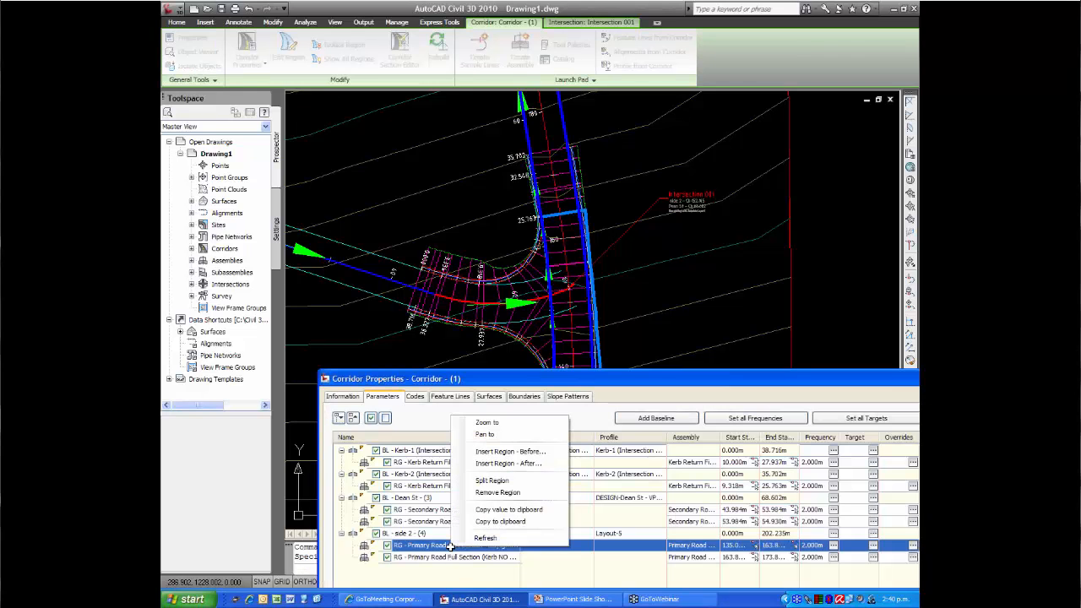
{"action": "left_click", "coordinate": [494, 495]}
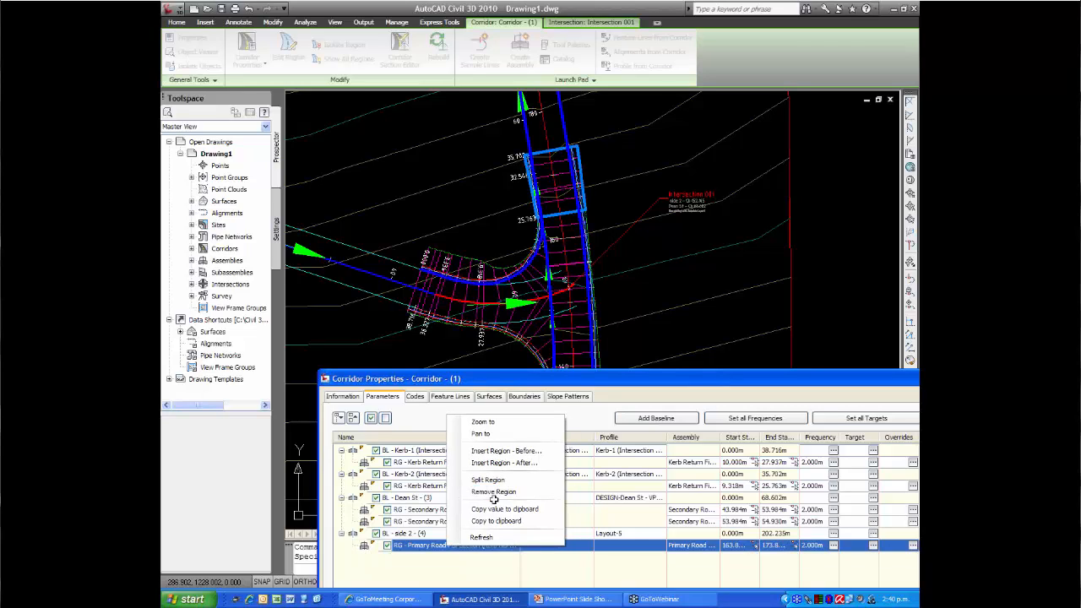
{"action": "left_click", "coordinate": [494, 493]}
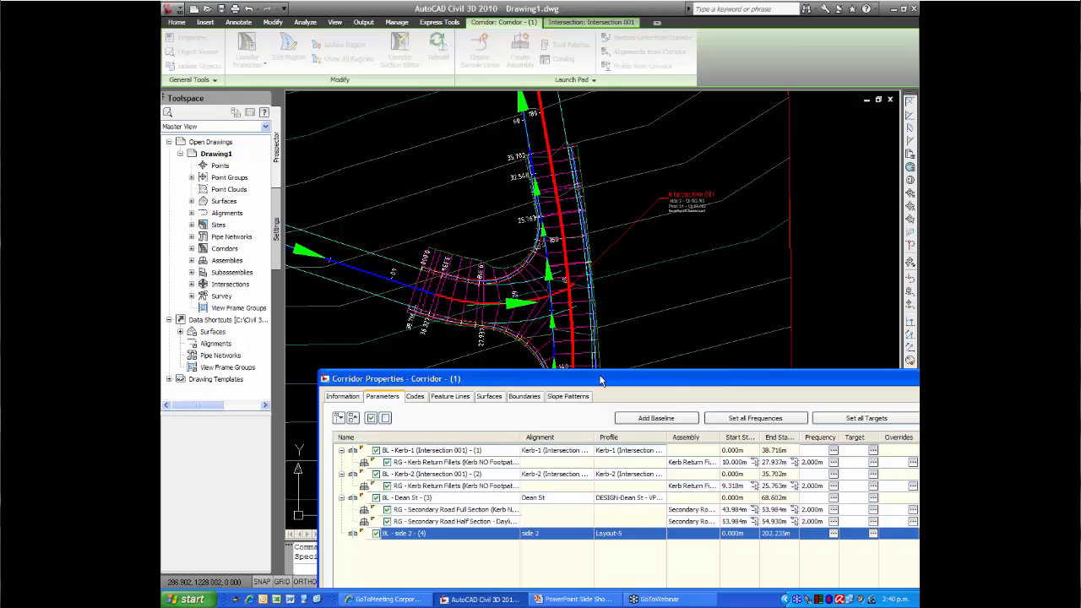
{"action": "left_click_drag", "start_coordinate": [600, 380], "coordinate": [502, 254]}
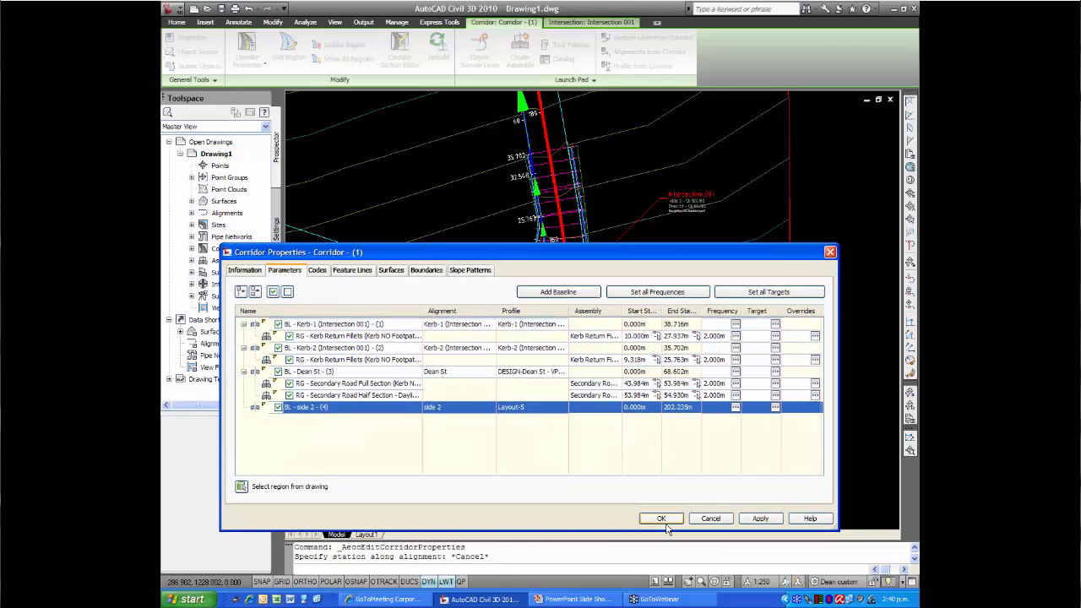
{"action": "left_click", "coordinate": [664, 520]}
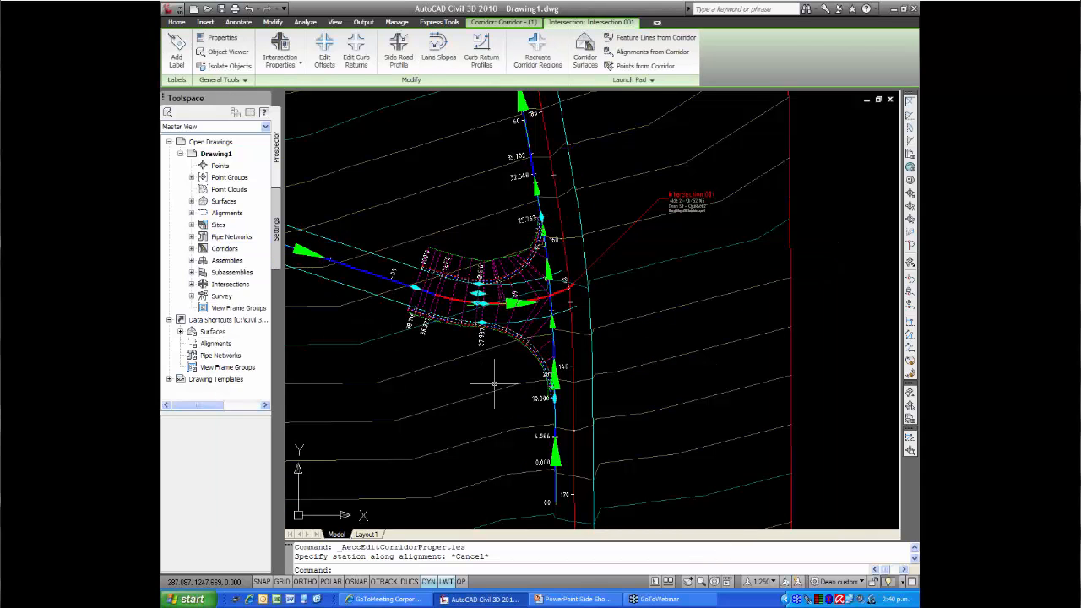
- Clear the selection in the plan and regenerate the whole drawing with REGENALL
{"action": "key", "text": "Escape"}
{"action": "middle_click_drag", "start_coordinate": [504, 358], "coordinate": [516, 378]}
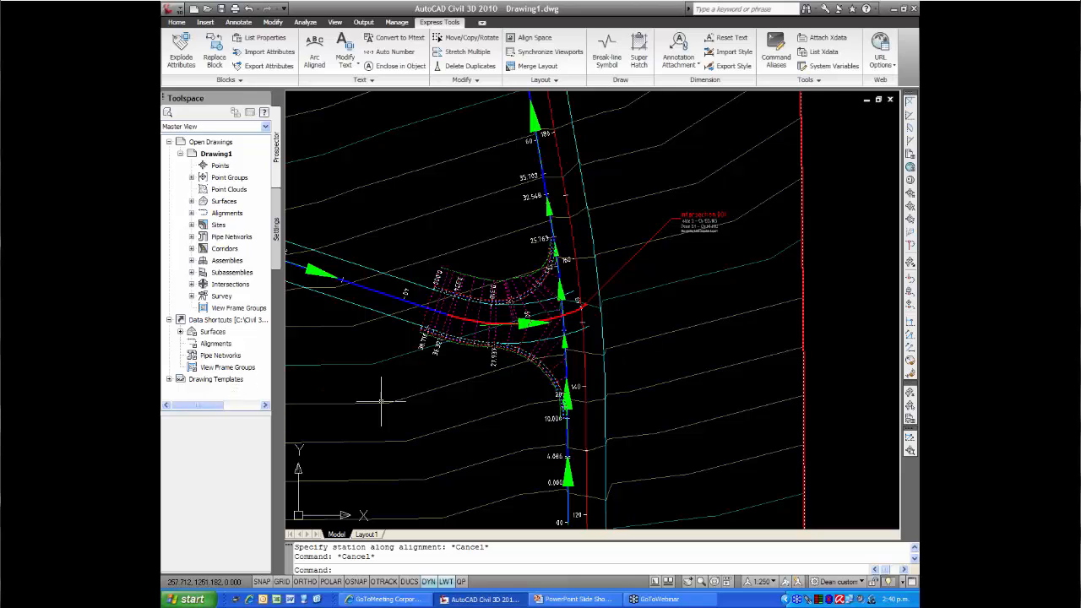
{"action": "key", "text": "Escape"}
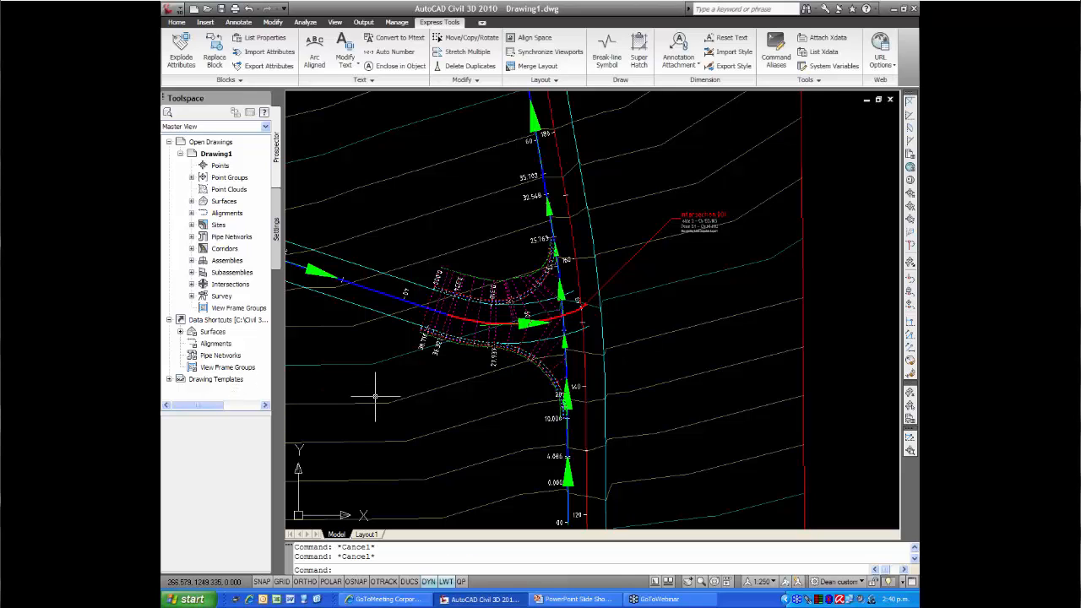
{"action": "type", "text": "rea"}
{"action": "key", "text": "Return"}
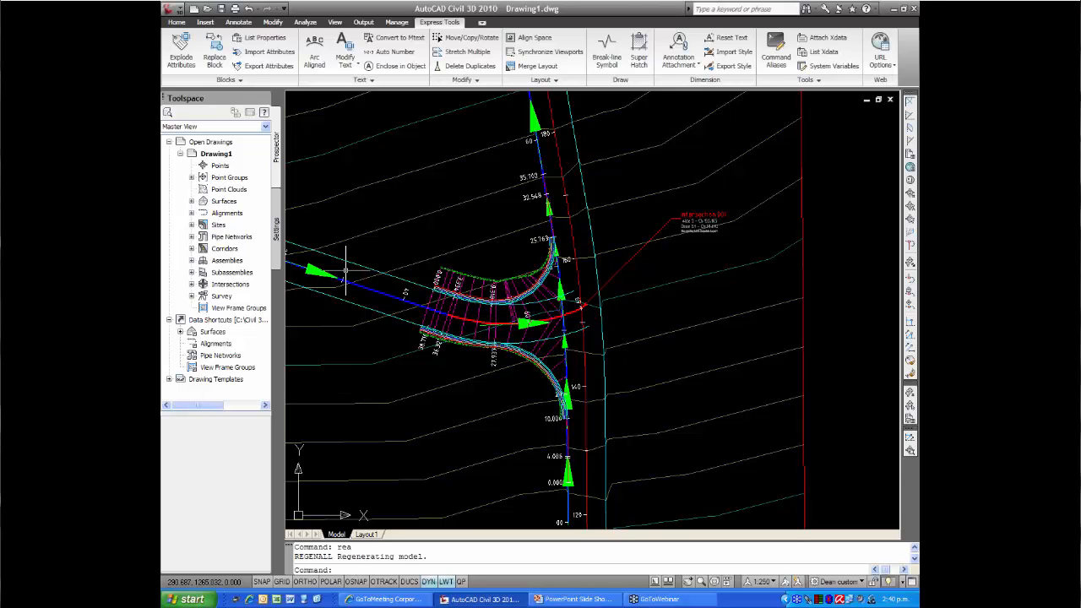
- Expand the Intersections and Corridors collections of Drawing1 and widen the Toolspace so the object names can be read in full
{"action": "right_click", "coordinate": [226, 285]}
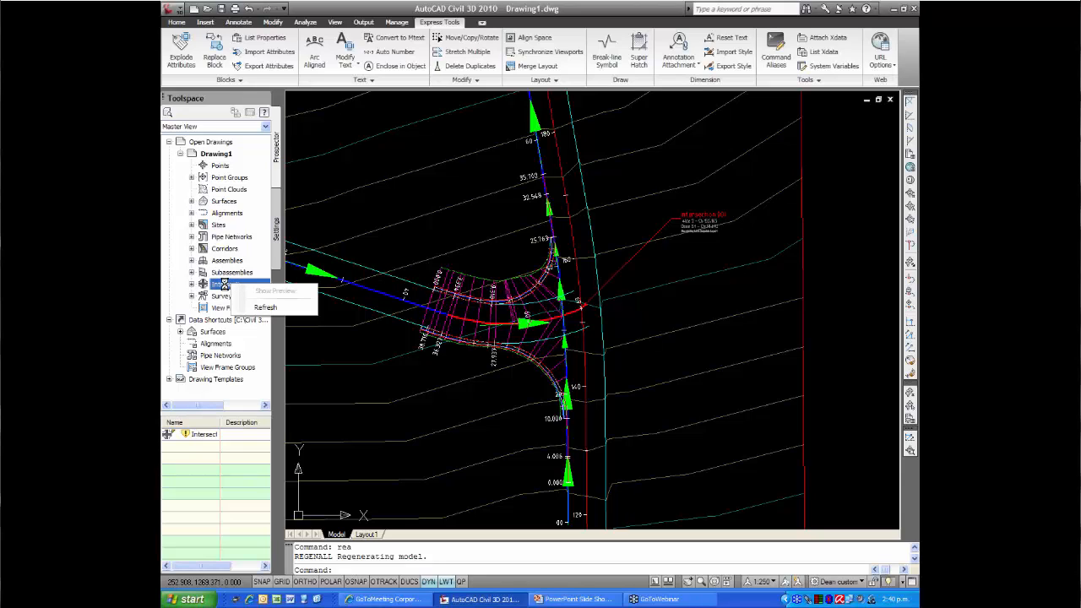
{"action": "left_click", "coordinate": [329, 347]}
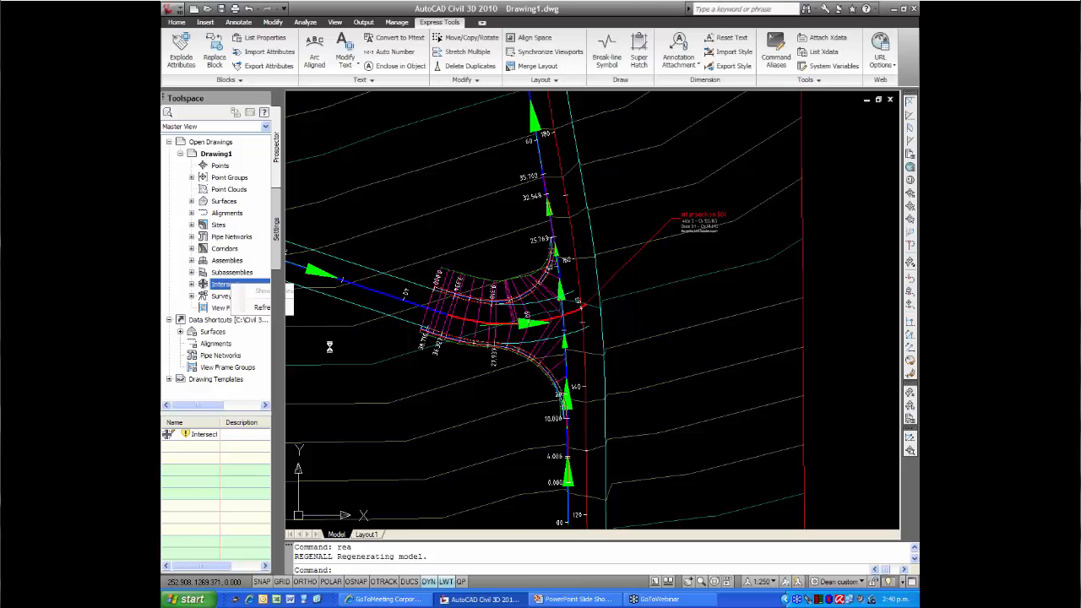
{"action": "left_click", "coordinate": [324, 342]}
{"action": "left_click", "coordinate": [193, 285]}
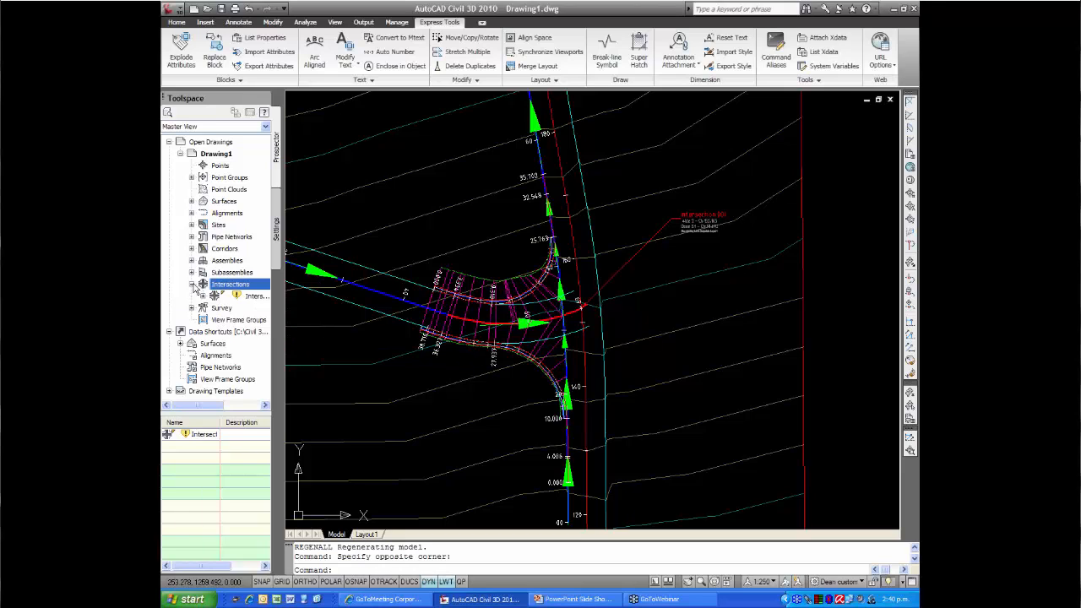
{"action": "left_click_drag", "start_coordinate": [283, 320], "coordinate": [329, 320]}
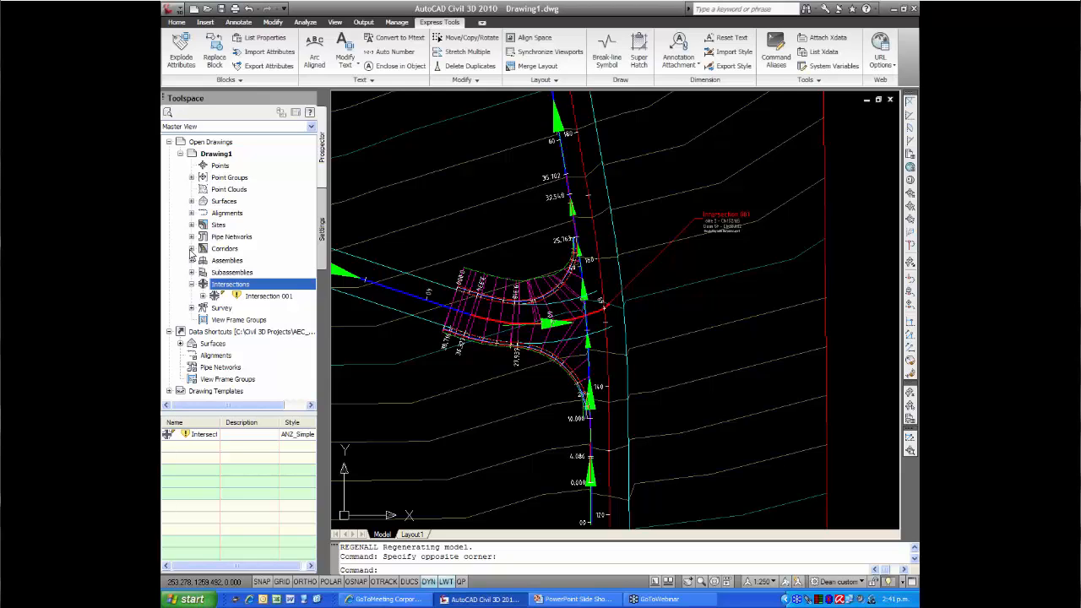
{"action": "left_click", "coordinate": [192, 249]}
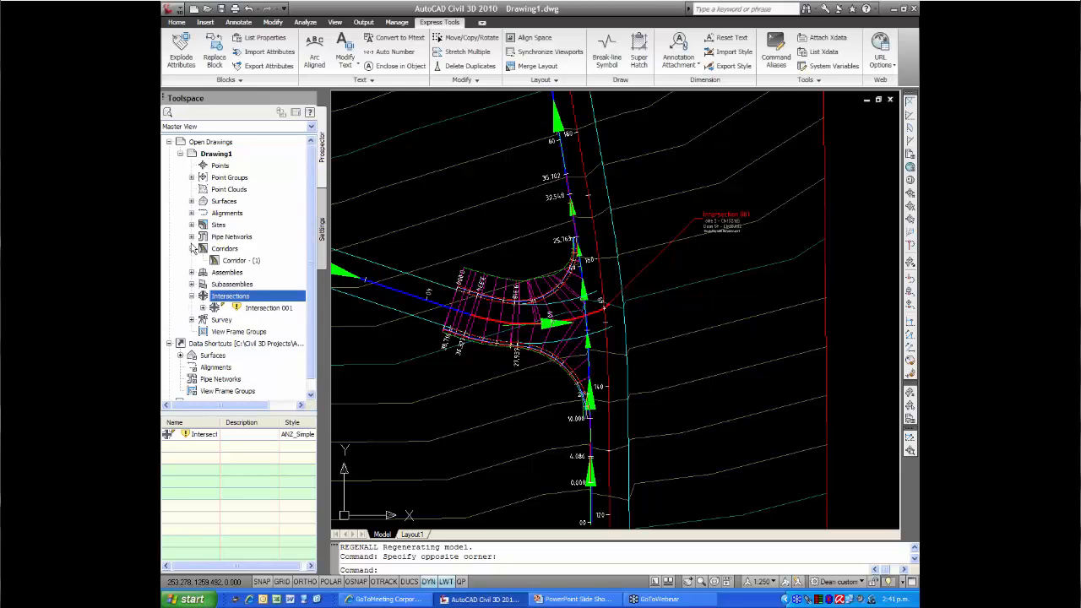
- Update the regions of Intersection 001 and rebuild its corridor, continuing with the update that discards manually defined regions
{"action": "right_click", "coordinate": [263, 308]}
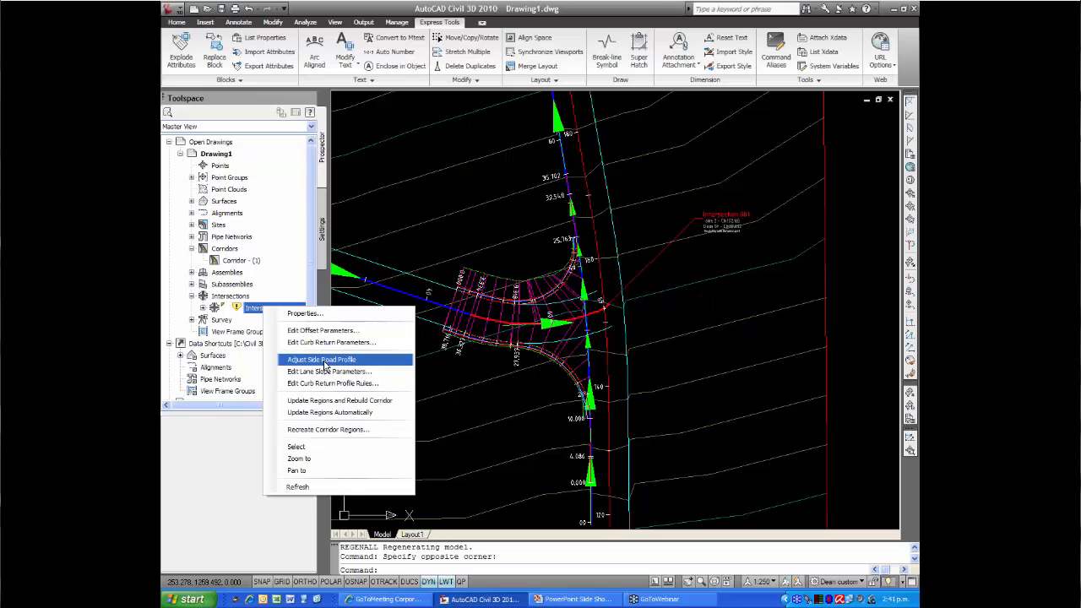
{"action": "left_click", "coordinate": [353, 402]}
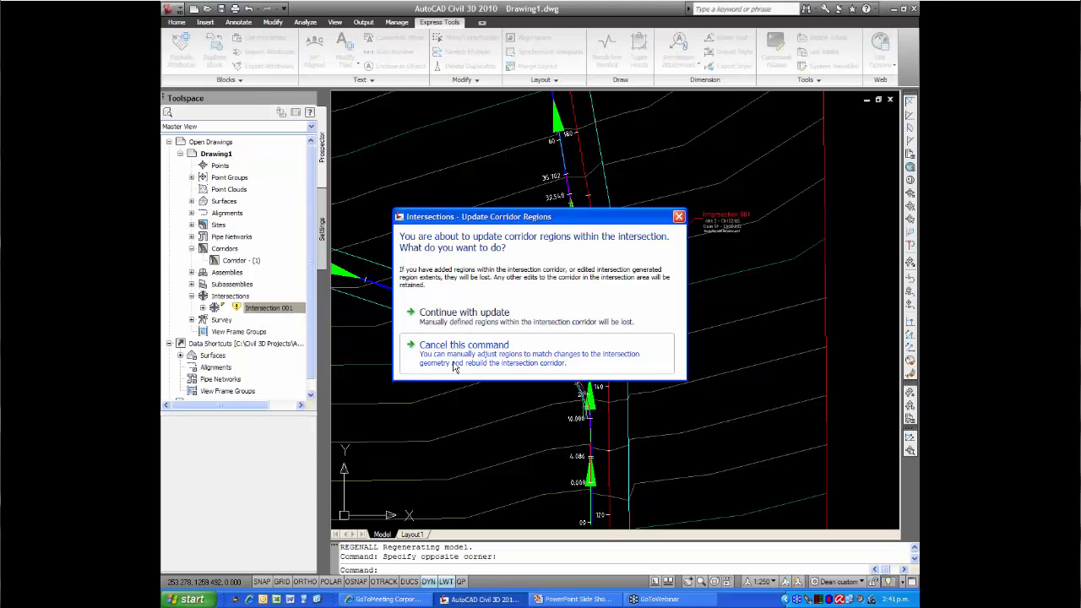
{"action": "left_click", "coordinate": [457, 325]}
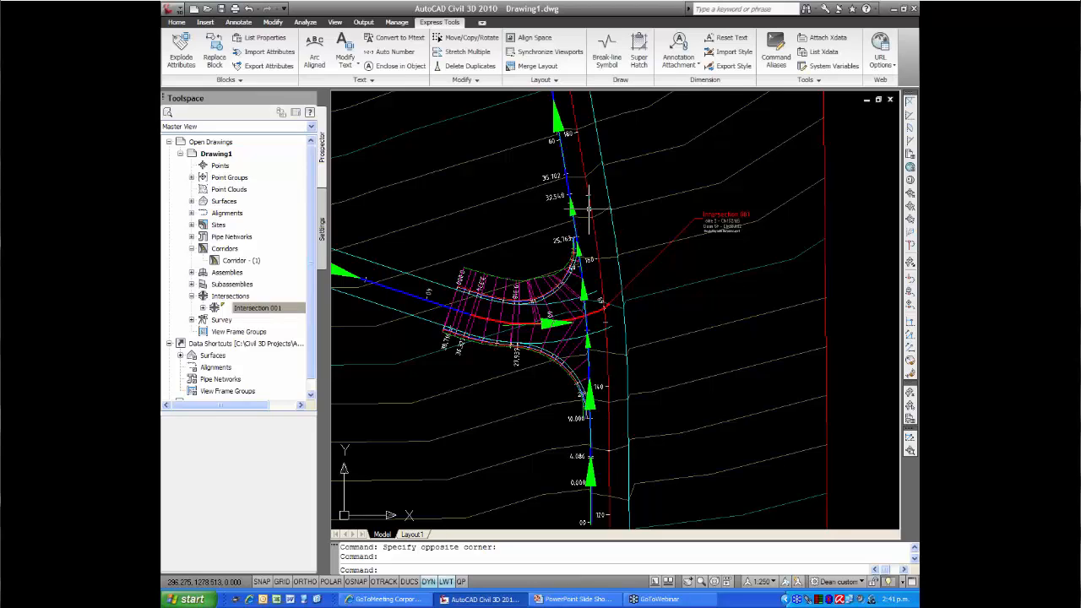
- Examine the Intersection 001 marker and the surrounding kerb returns in the plan, and clear the selection
{"action": "middle_click_drag", "start_coordinate": [603, 332], "coordinate": [581, 348]}
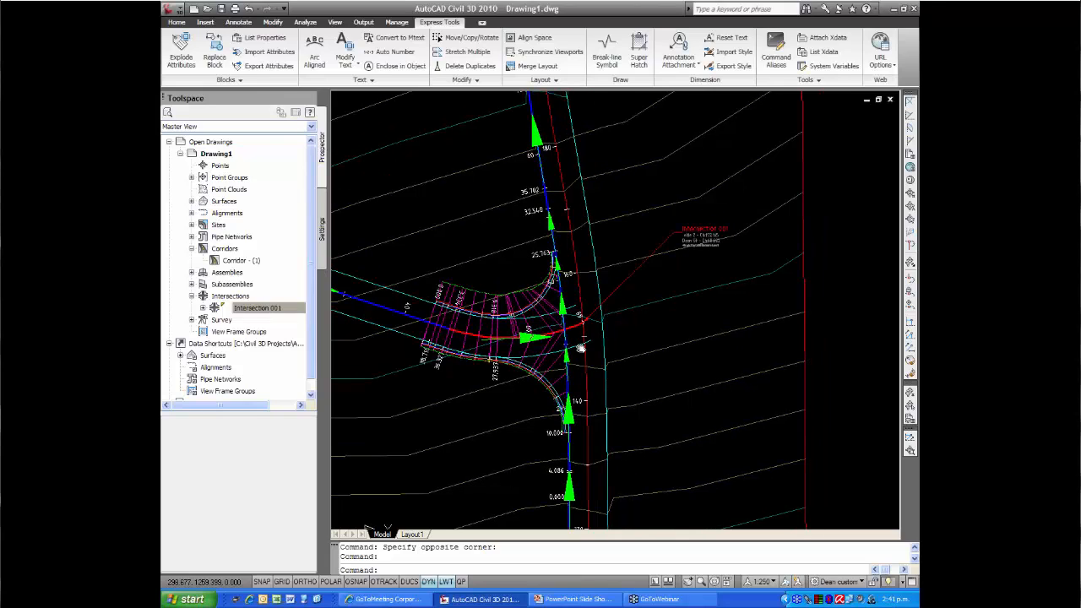
{"action": "scroll", "coordinate": [581, 348], "scroll_direction": "up", "scroll_amount": 6}
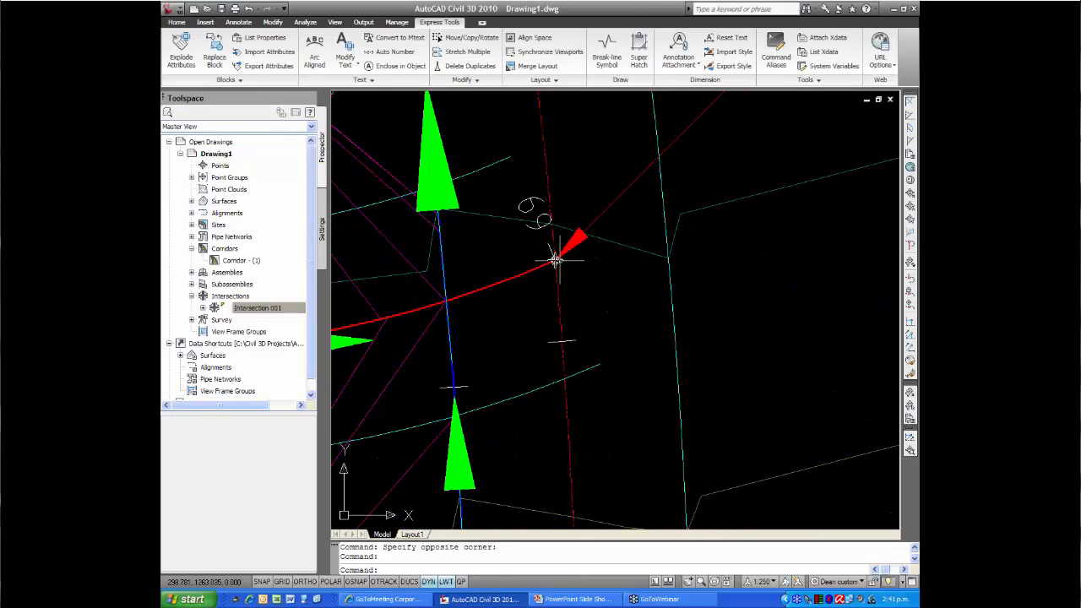
{"action": "left_click", "coordinate": [556, 260]}
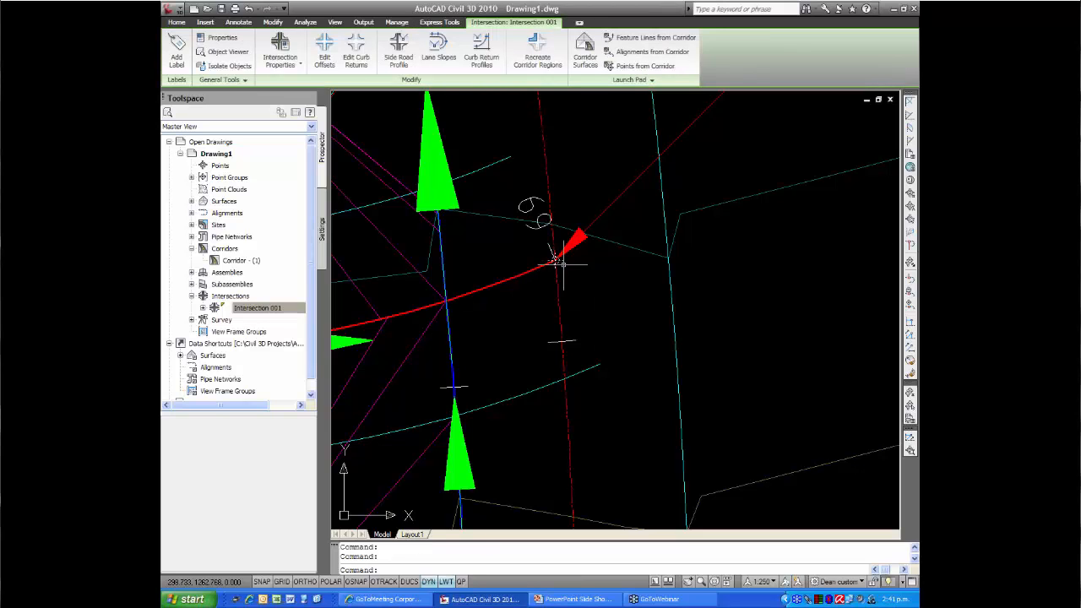
{"action": "scroll", "coordinate": [559, 269], "scroll_direction": "down", "scroll_amount": 3}
{"action": "scroll", "coordinate": [580, 284], "scroll_direction": "up", "scroll_amount": 3}
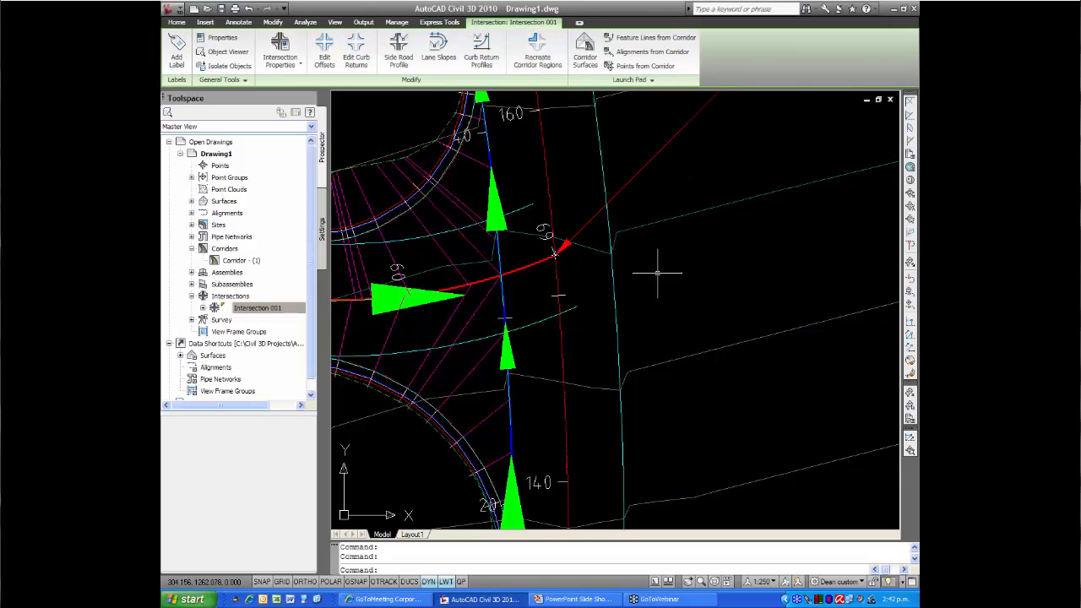
{"action": "scroll", "coordinate": [625, 285], "scroll_direction": "down", "scroll_amount": 3}
{"action": "middle_click_drag", "start_coordinate": [608, 284], "coordinate": [569, 285]}
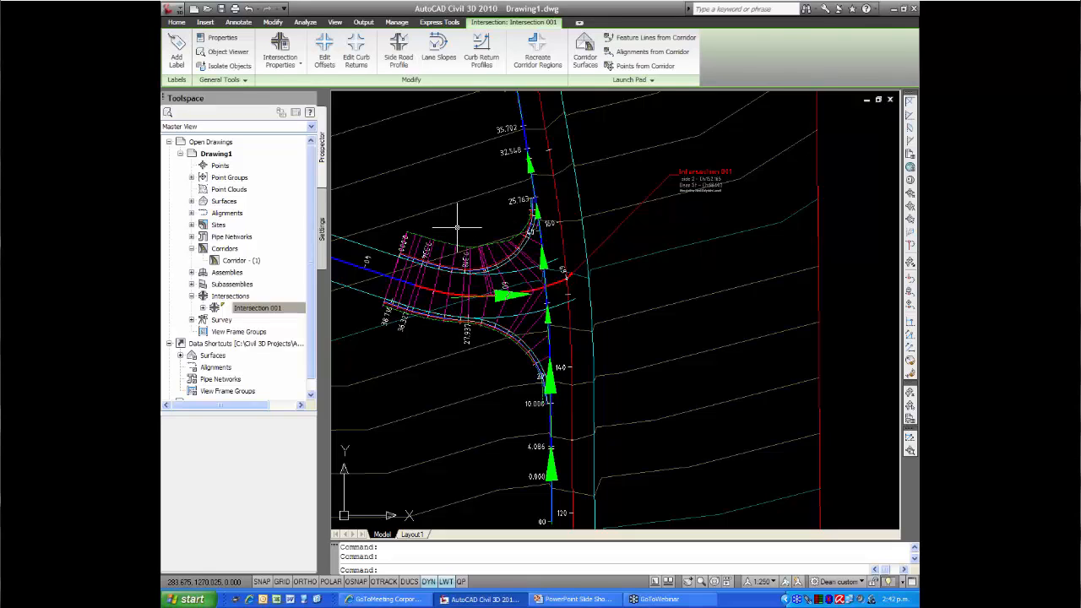
{"action": "key", "text": "Escape"}
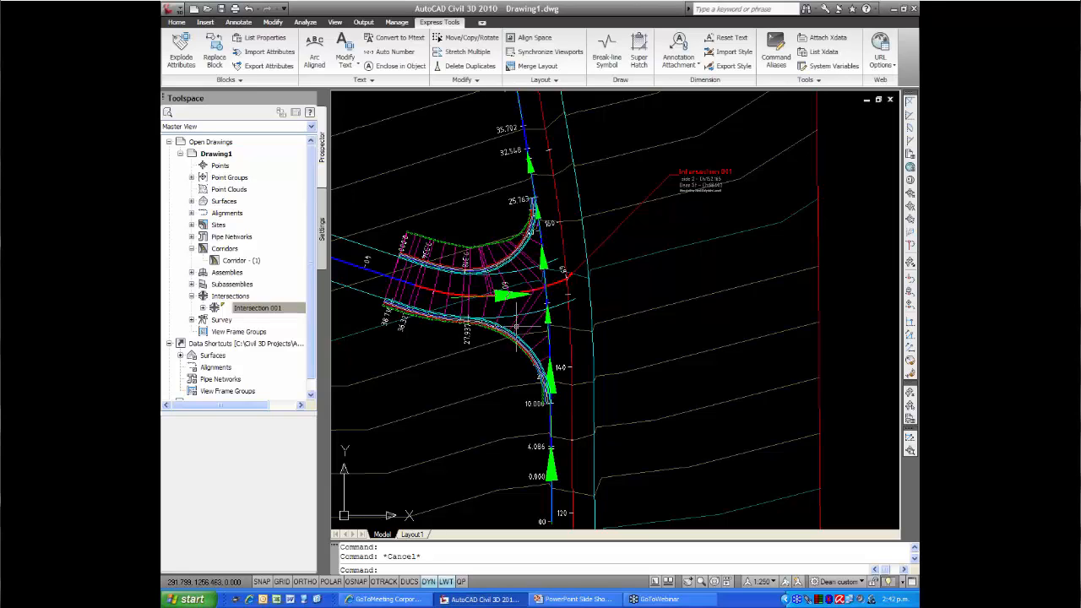
- Create an offset alignment from LEB with no offsets on the left and one on the right at 0.6 m
{"action": "mouse_move", "coordinate": [515, 325]}
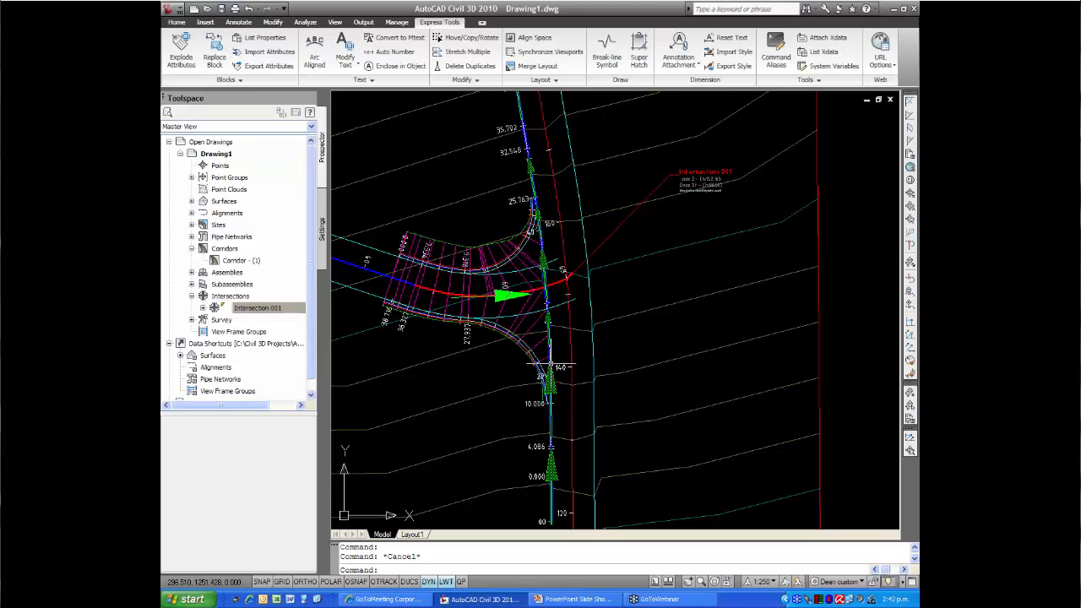
{"action": "left_click", "coordinate": [550, 365]}
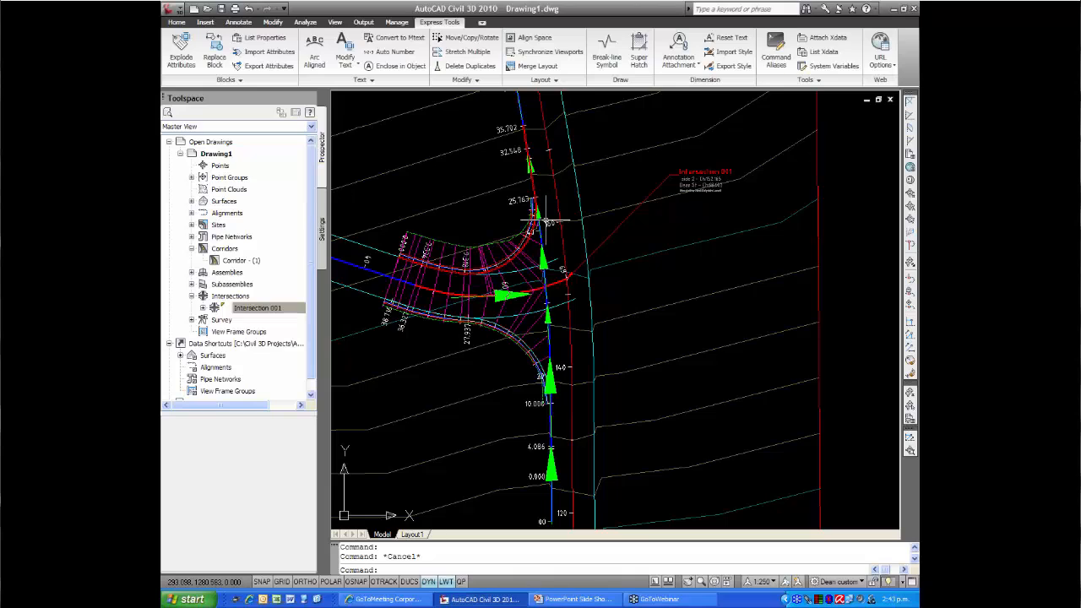
{"action": "left_click", "coordinate": [537, 222]}
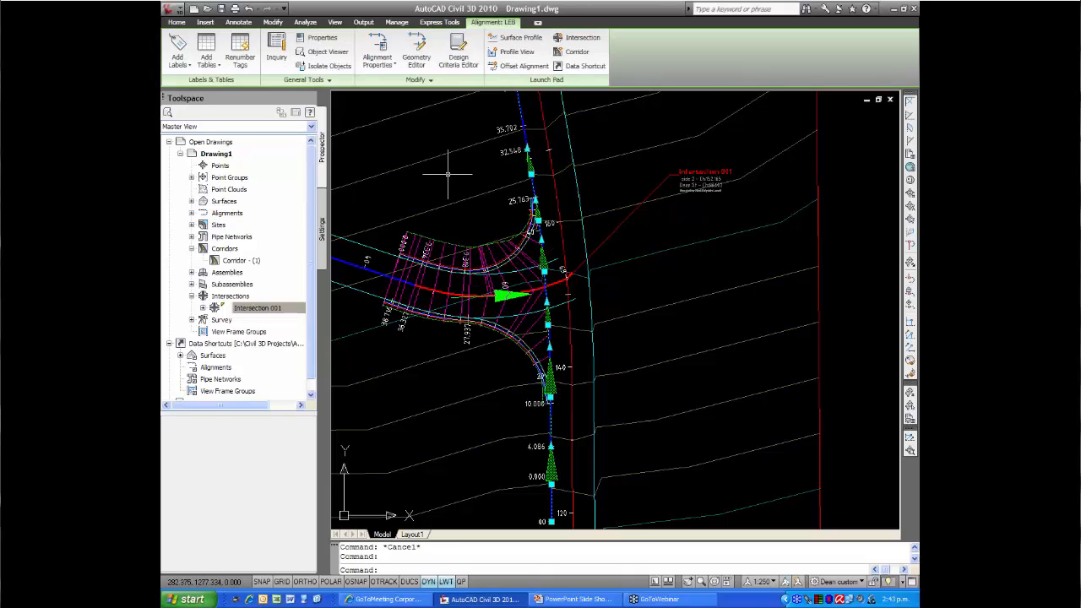
{"action": "left_click", "coordinate": [516, 66]}
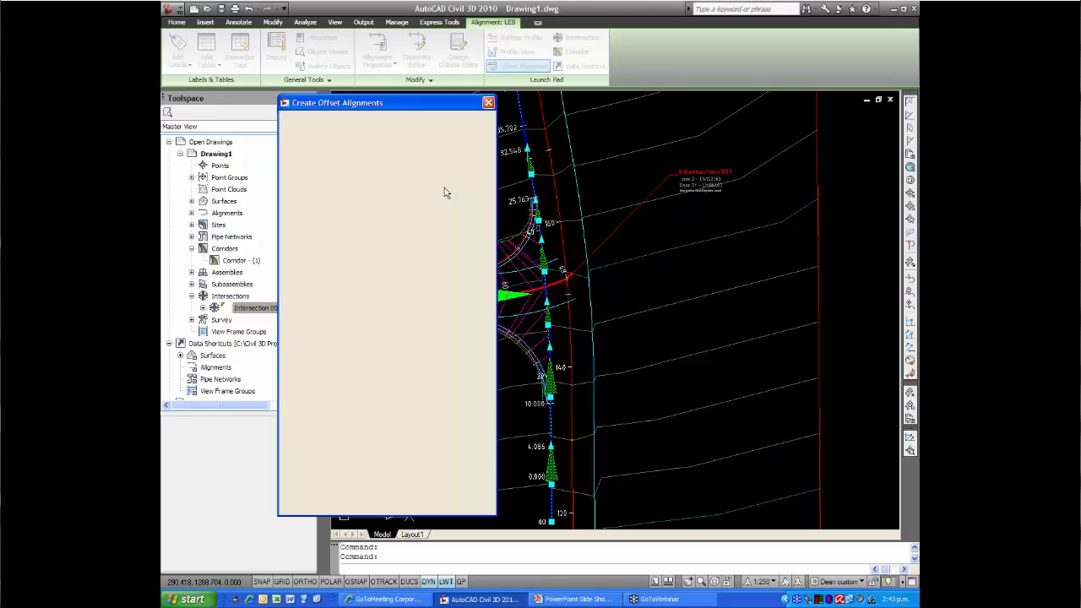
{"action": "double_click", "coordinate": [292, 247]}
{"action": "type", "text": "0"}
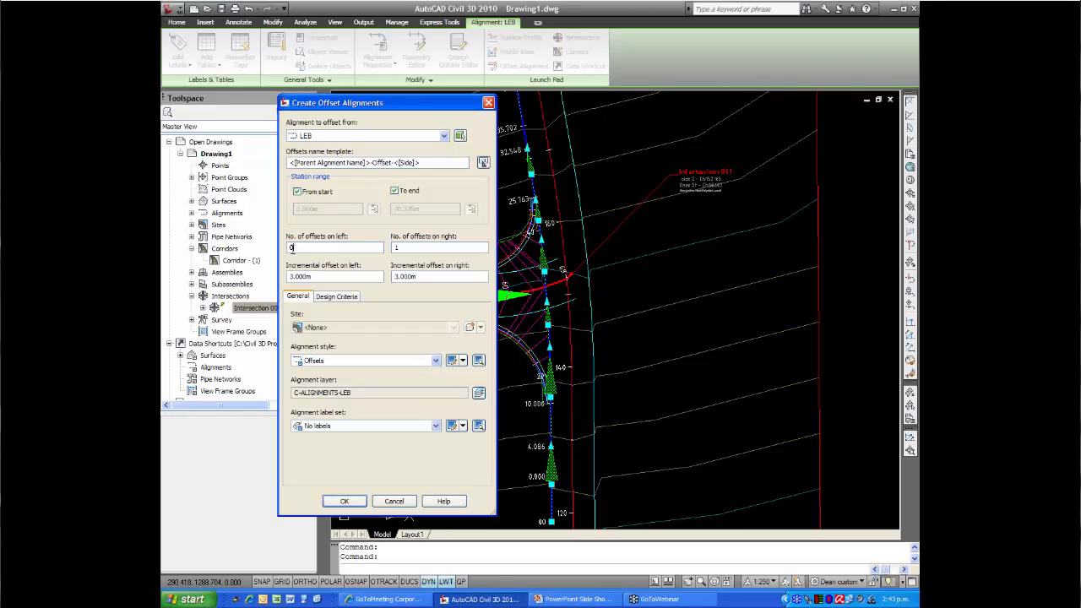
{"action": "left_click_drag", "start_coordinate": [421, 278], "coordinate": [392, 284]}
{"action": "type", "text": ".6"}
{"action": "left_click", "coordinate": [347, 505]}
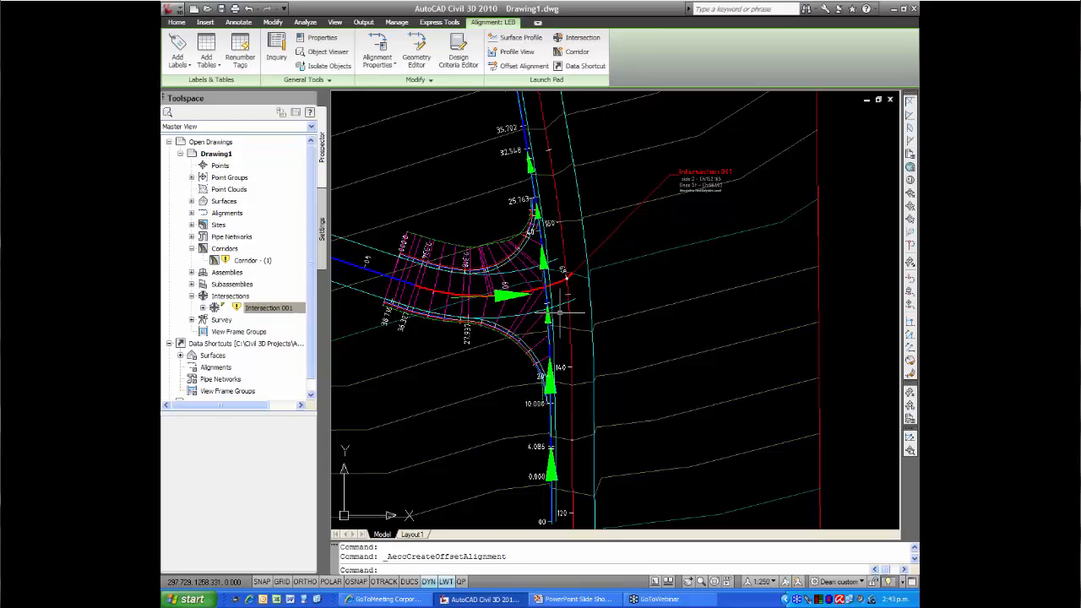
{"action": "key", "text": "Escape"}
- Add a surface profile sampled from the eg with road surface along the LEB-Offset-Right alignment
{"action": "middle_click_drag", "start_coordinate": [559, 313], "coordinate": [552, 324]}
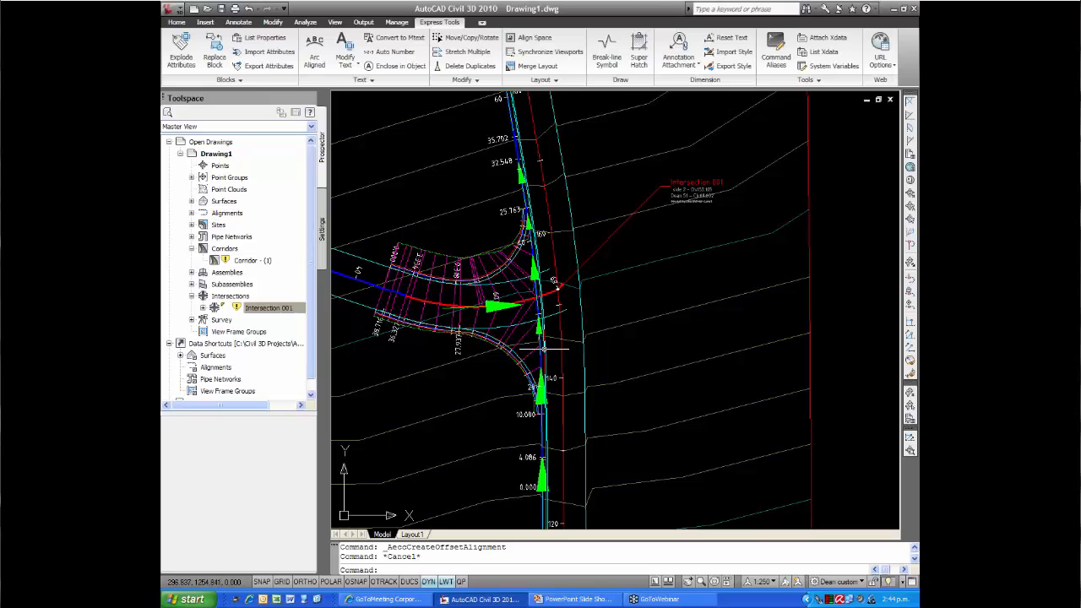
{"action": "key", "text": "Escape"}
{"action": "left_click", "coordinate": [543, 347]}
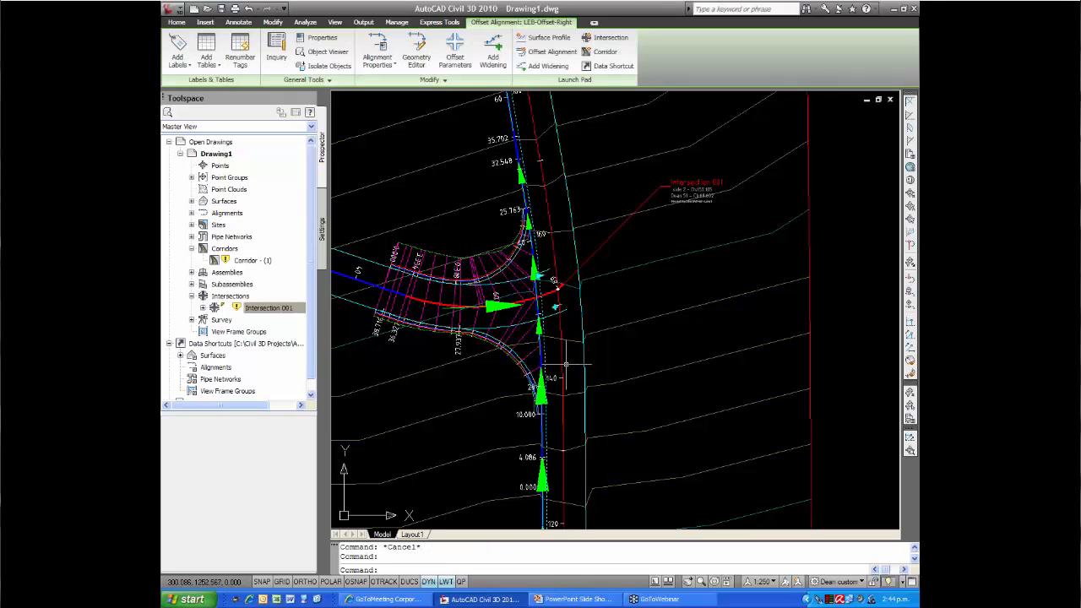
{"action": "left_click", "coordinate": [542, 40]}
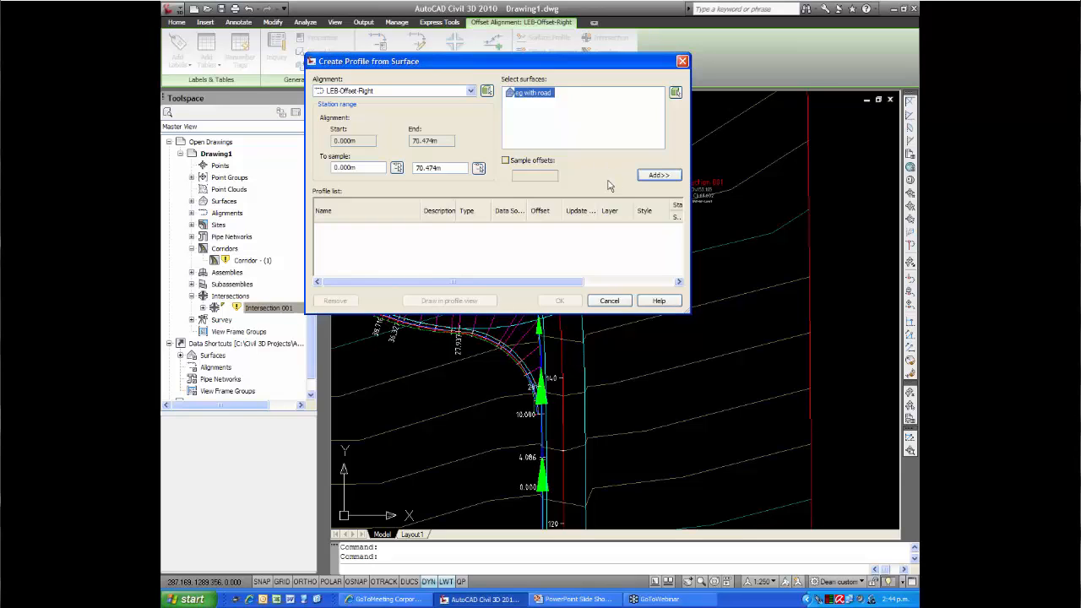
{"action": "left_click", "coordinate": [652, 175]}
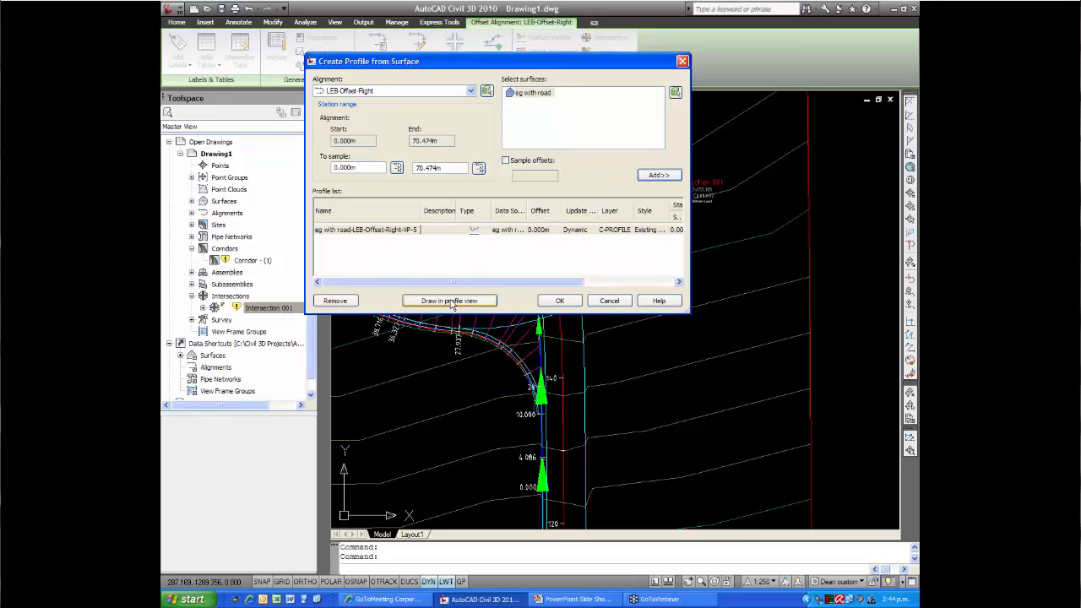
- Draw the LEB-Offset-Right profile in a new 5x Exaggeration profile view placed above the existing LEB longsection
{"action": "left_click", "coordinate": [449, 302]}
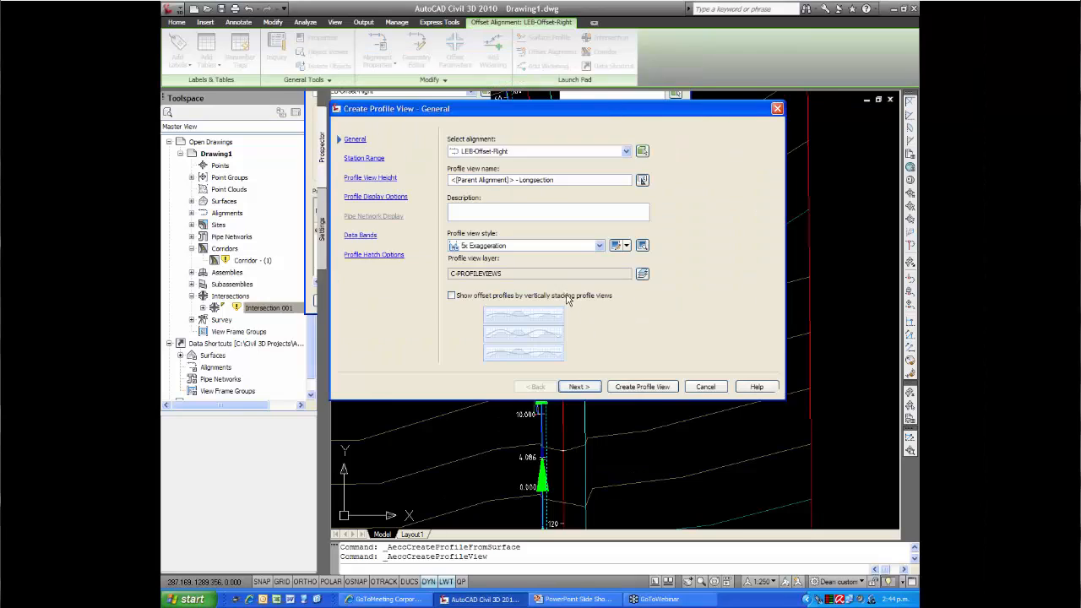
{"action": "left_click", "coordinate": [634, 388]}
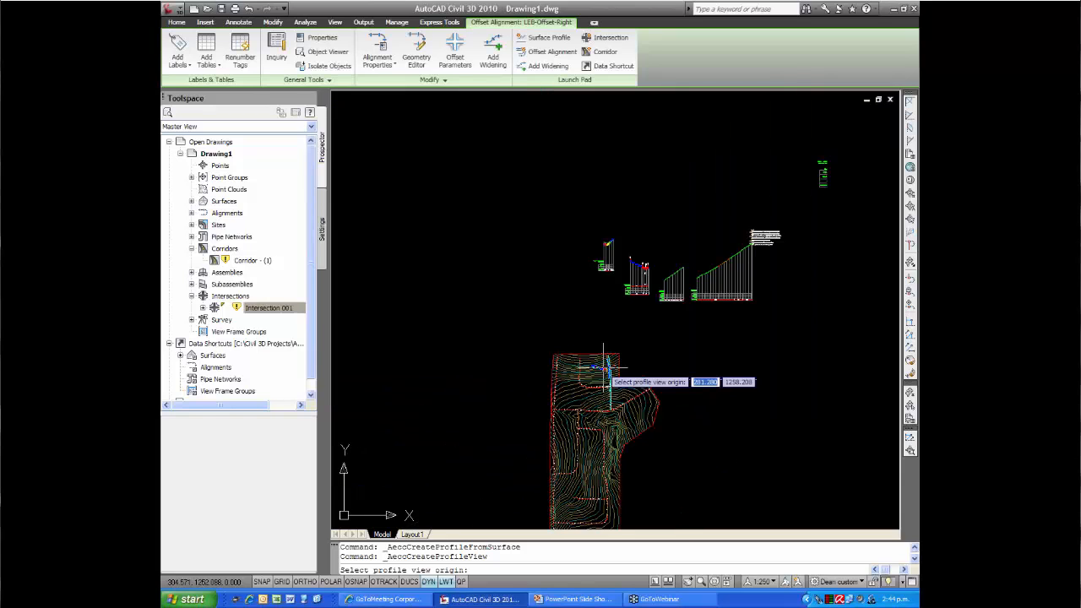
{"action": "middle_click_drag", "start_coordinate": [597, 335], "coordinate": [548, 383]}
{"action": "middle_click_drag", "start_coordinate": [617, 383], "coordinate": [589, 383]}
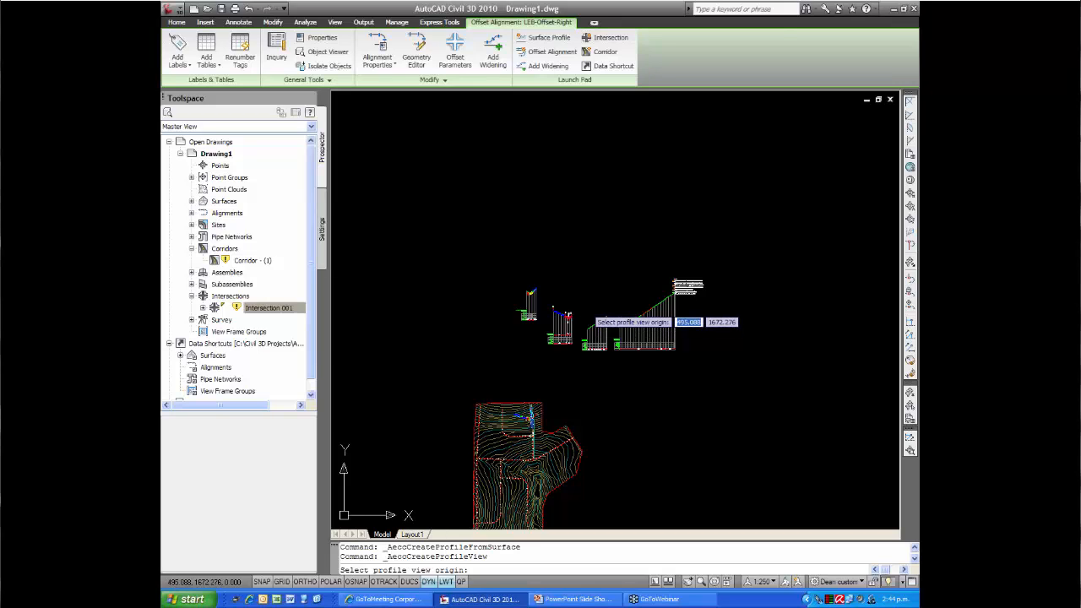
{"action": "left_click", "coordinate": [591, 314]}
{"action": "scroll", "coordinate": [608, 317], "scroll_direction": "up", "scroll_amount": 5}
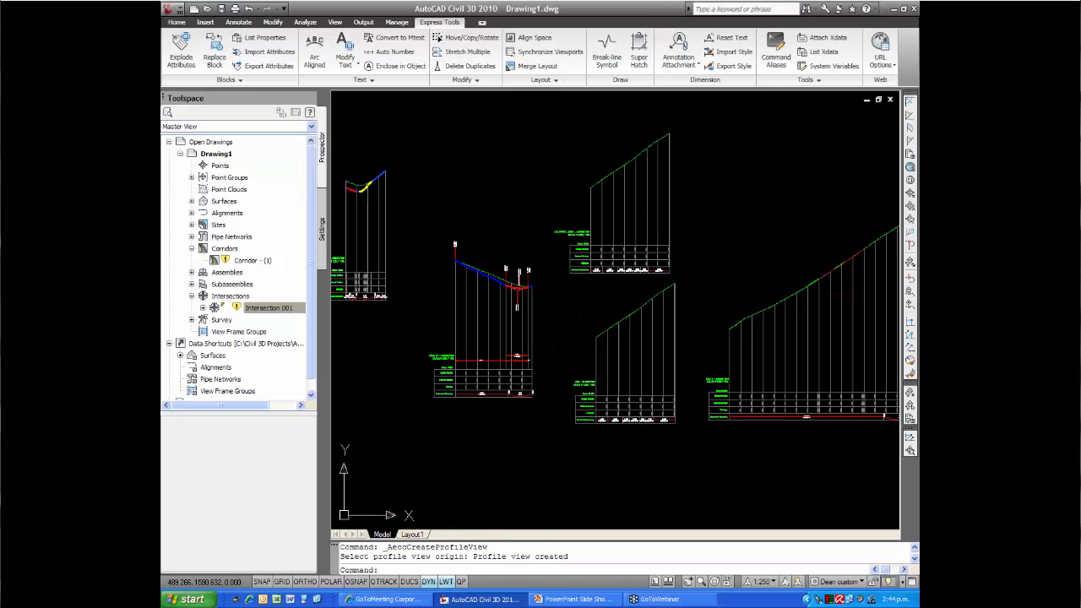
{"action": "scroll", "coordinate": [579, 326], "scroll_direction": "down", "scroll_amount": 1}
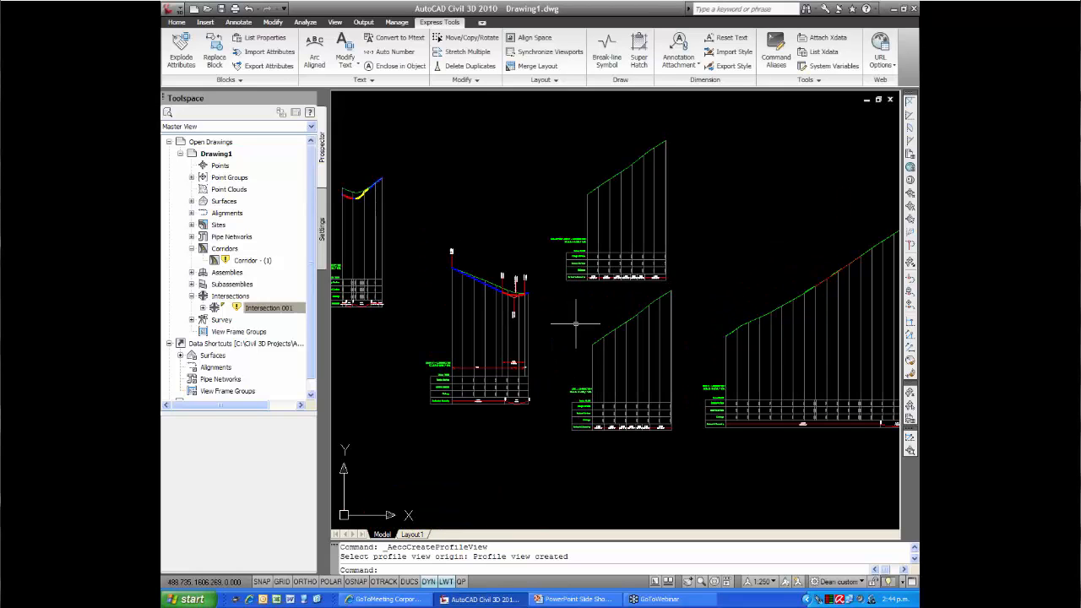
{"action": "scroll", "coordinate": [567, 376], "scroll_direction": "up", "scroll_amount": 2}
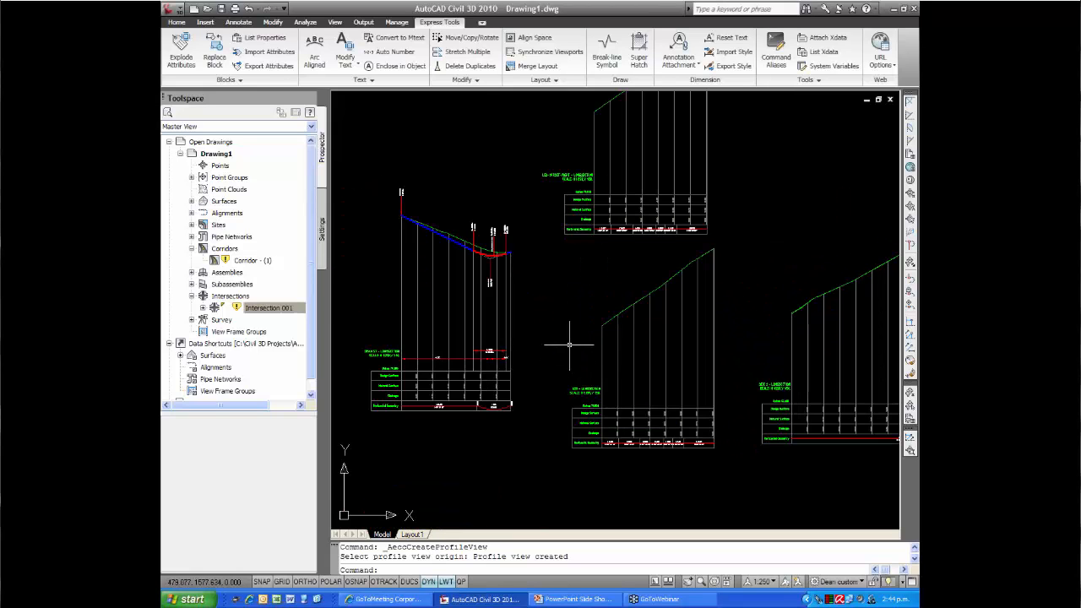
{"action": "scroll", "coordinate": [570, 344], "scroll_direction": "down", "scroll_amount": 2}
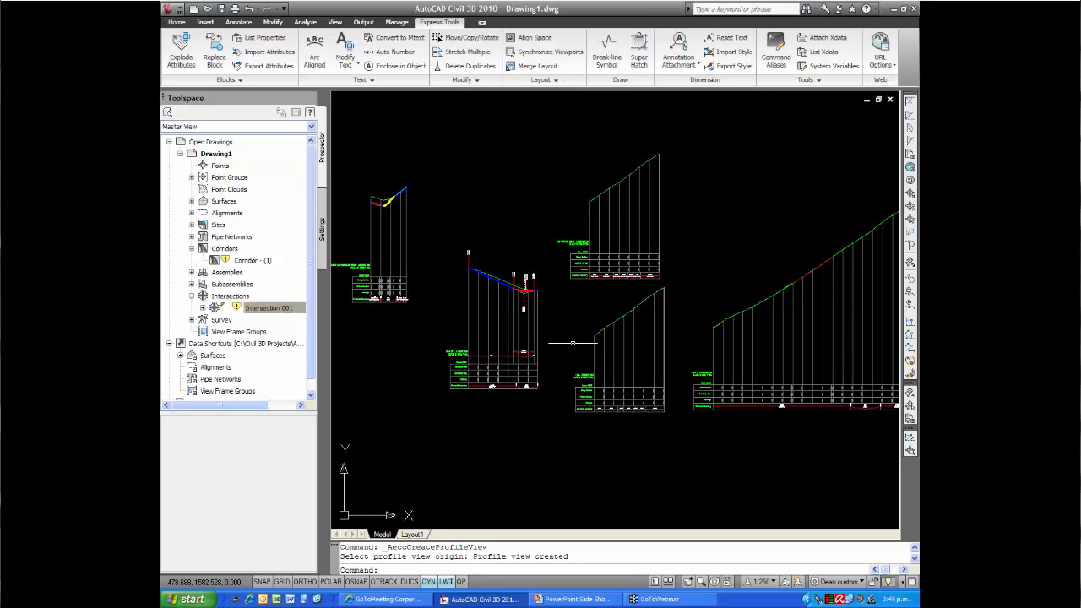
{"action": "scroll", "coordinate": [574, 337], "scroll_direction": "down", "scroll_amount": 3}
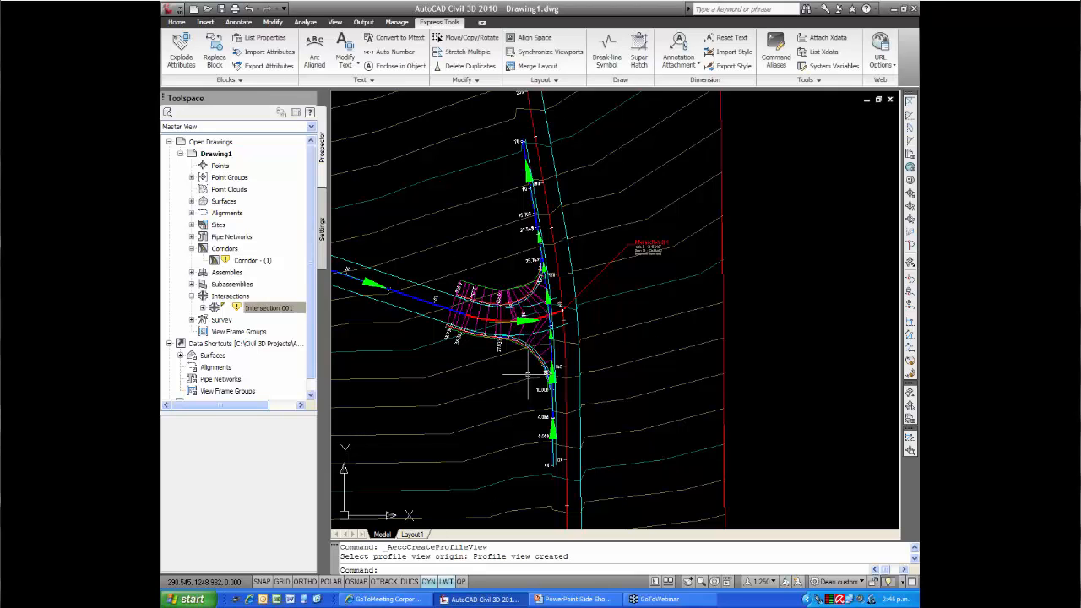
{"action": "middle_click_drag", "start_coordinate": [524, 379], "coordinate": [518, 369]}
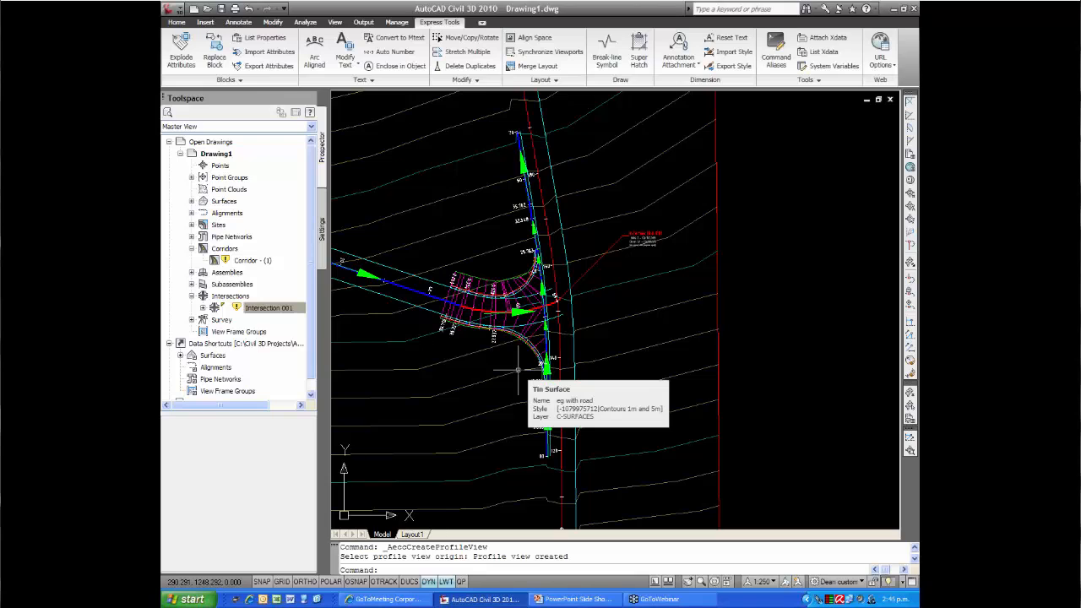
{"action": "scroll", "coordinate": [518, 369], "scroll_direction": "up", "scroll_amount": 1}
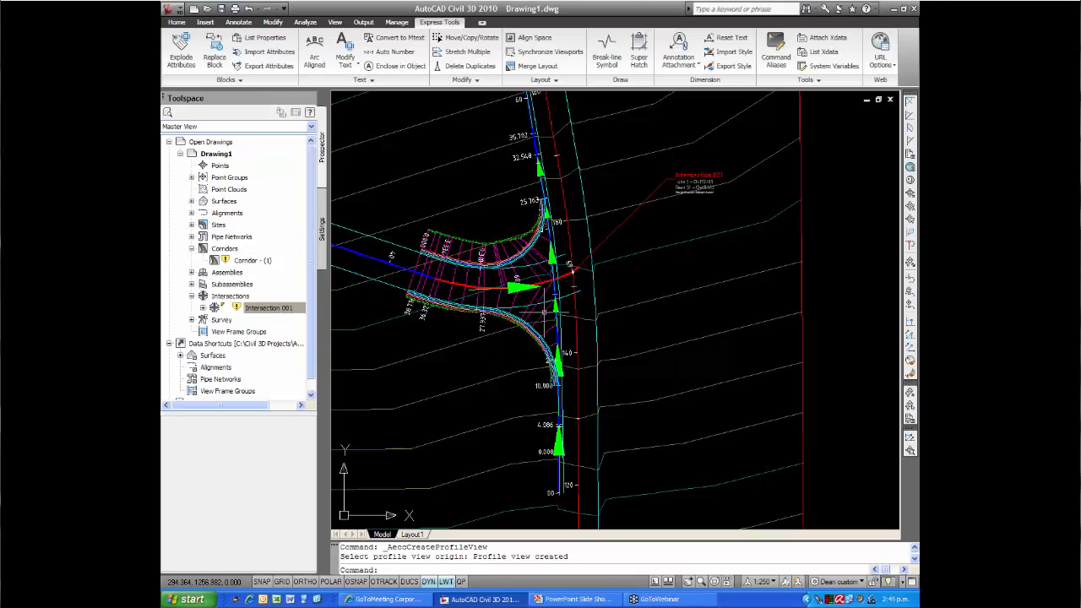
{"action": "left_click", "coordinate": [546, 314]}
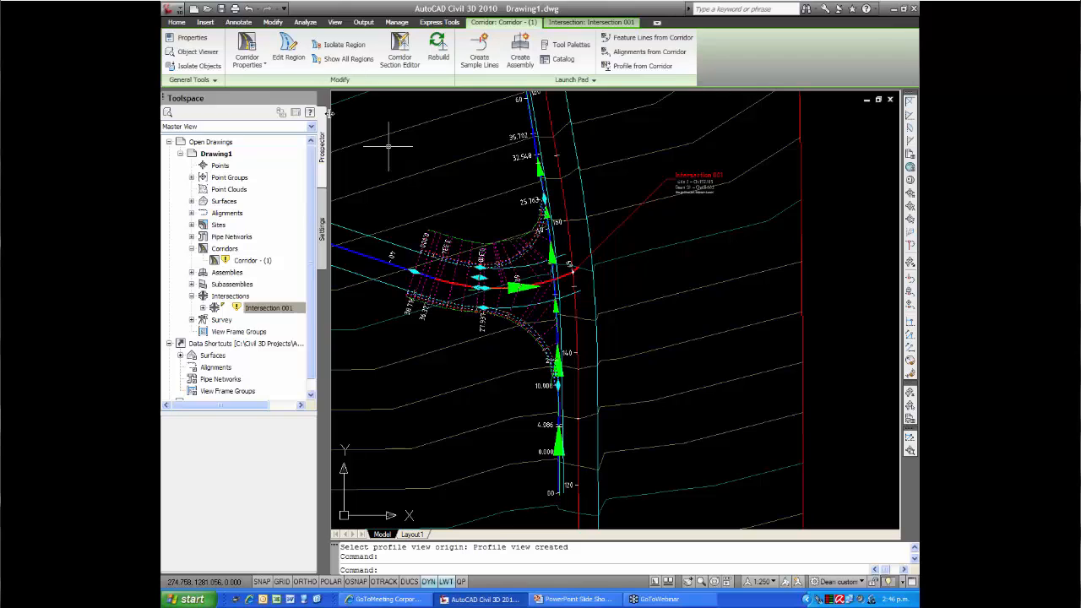
{"action": "left_click", "coordinate": [292, 57]}
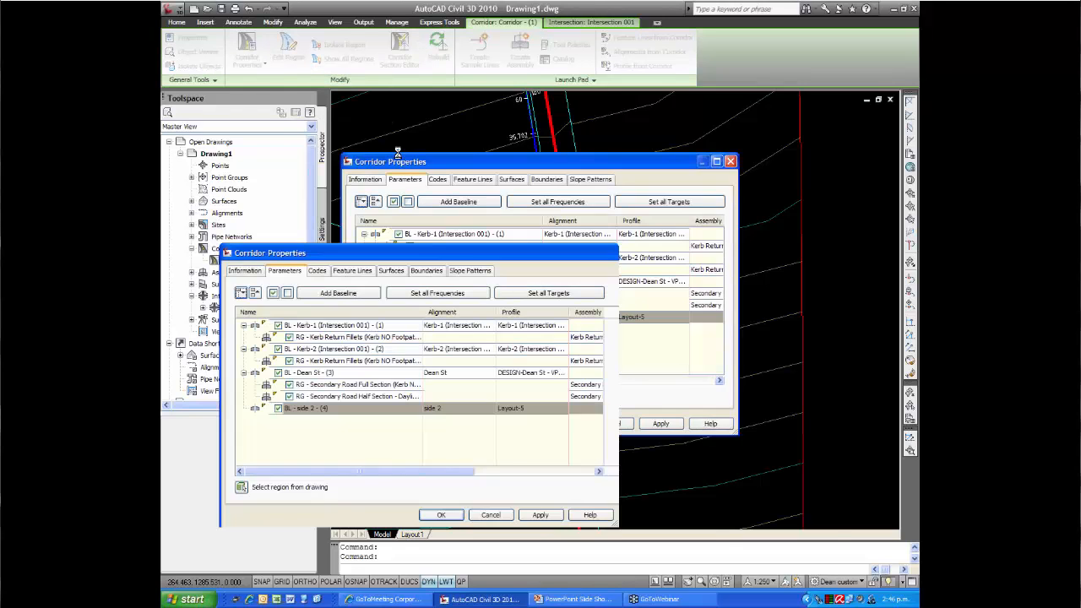
{"action": "left_click_drag", "start_coordinate": [537, 382], "coordinate": [400, 11]}
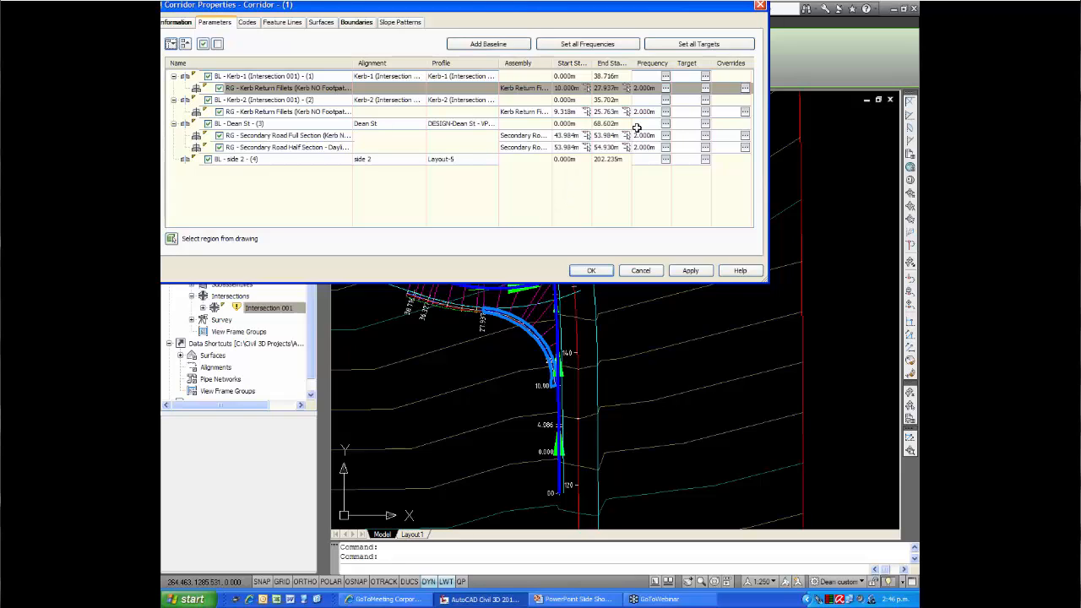
{"action": "left_click", "coordinate": [705, 89]}
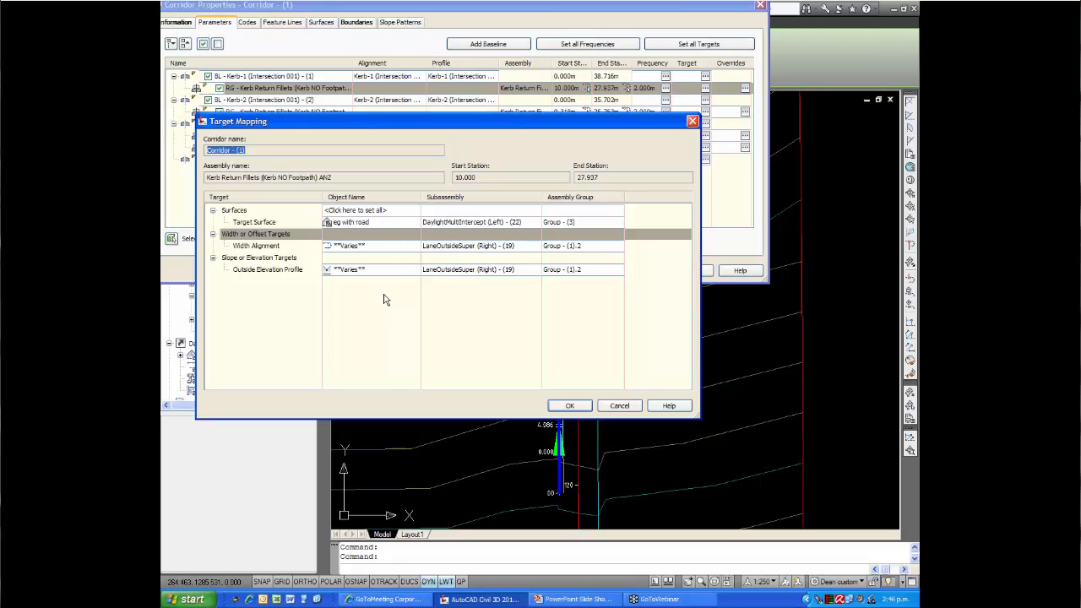
{"action": "left_click", "coordinate": [381, 246]}
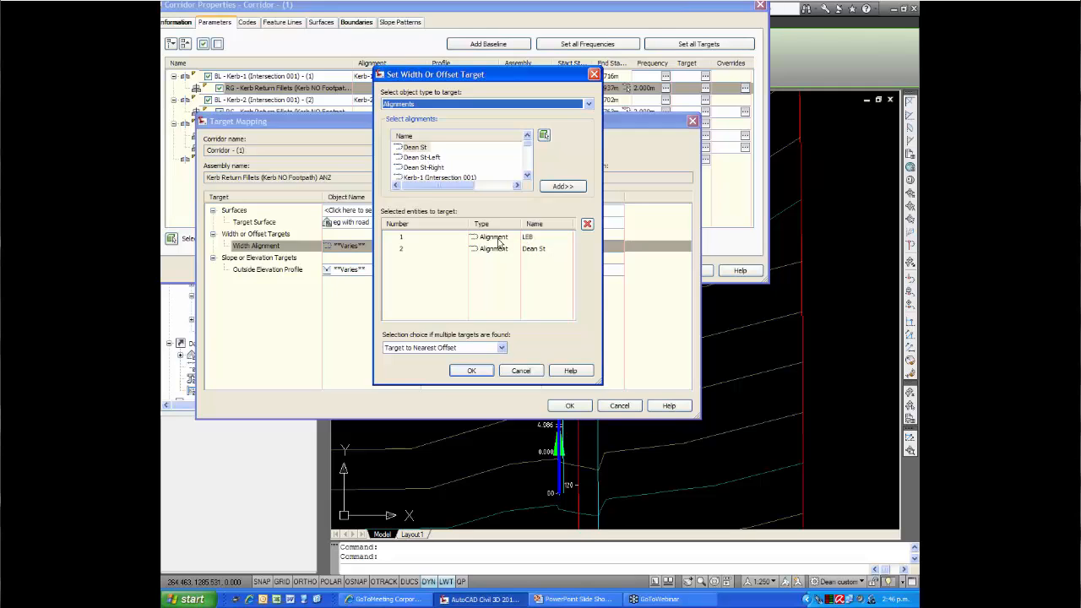
{"action": "left_click", "coordinate": [498, 239]}
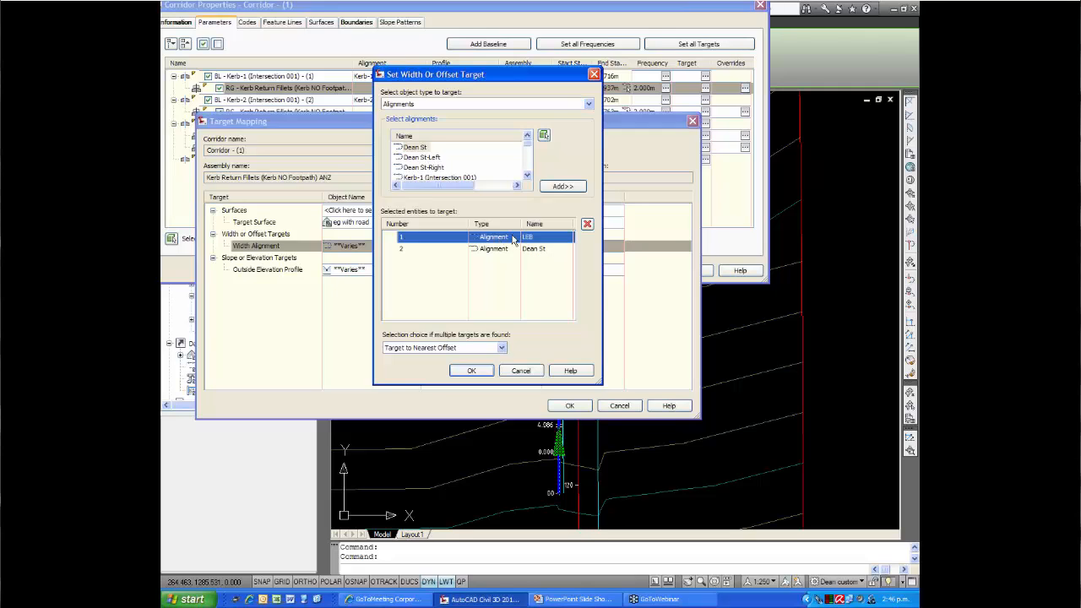
{"action": "left_click", "coordinate": [587, 224]}
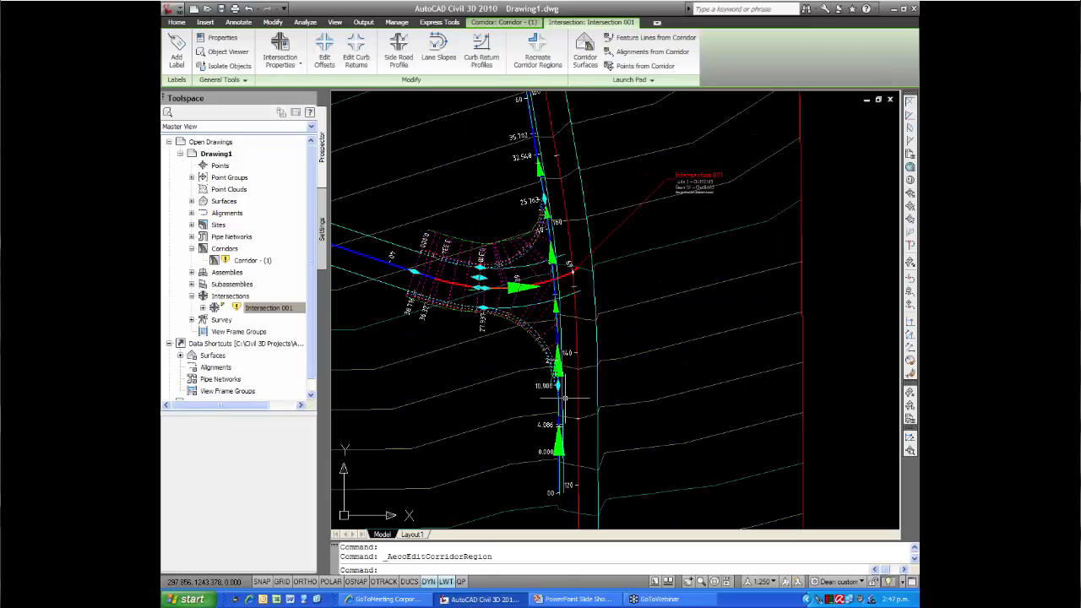
{"action": "left_click", "coordinate": [586, 429]}
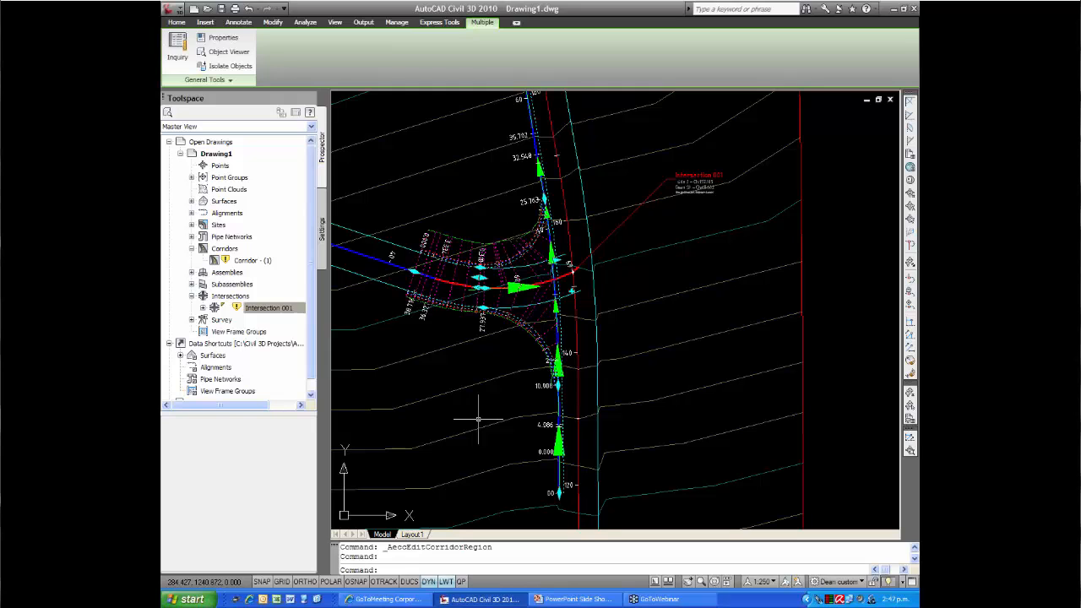
{"action": "key", "text": "Escape"}
{"action": "key", "text": "Escape"}
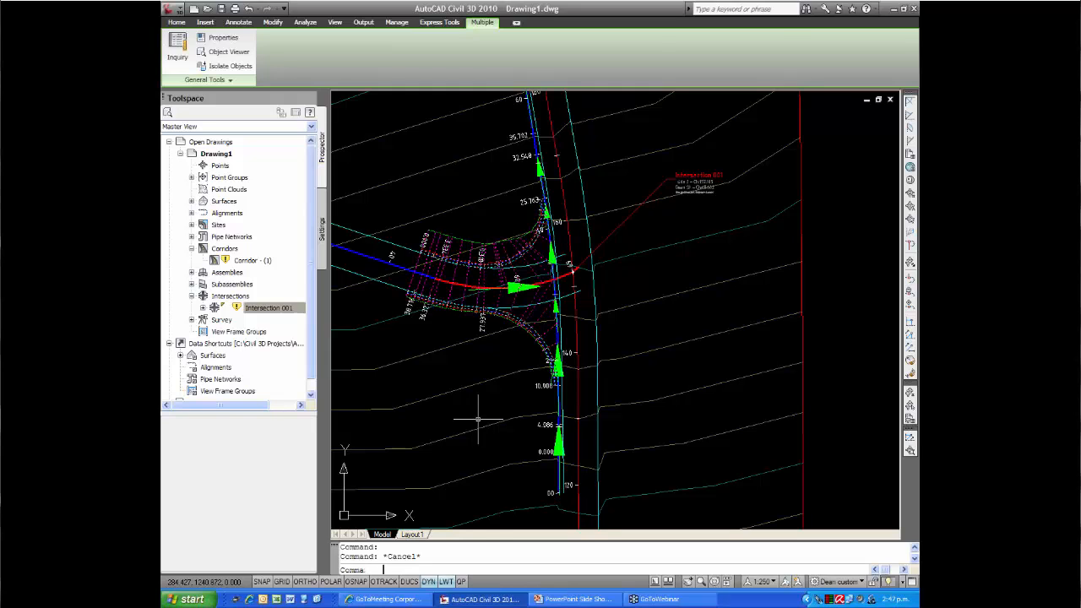
- Rename the LEB-Offset-Right alignment as LSAW and clear the selection
{"action": "left_click", "coordinate": [556, 408]}
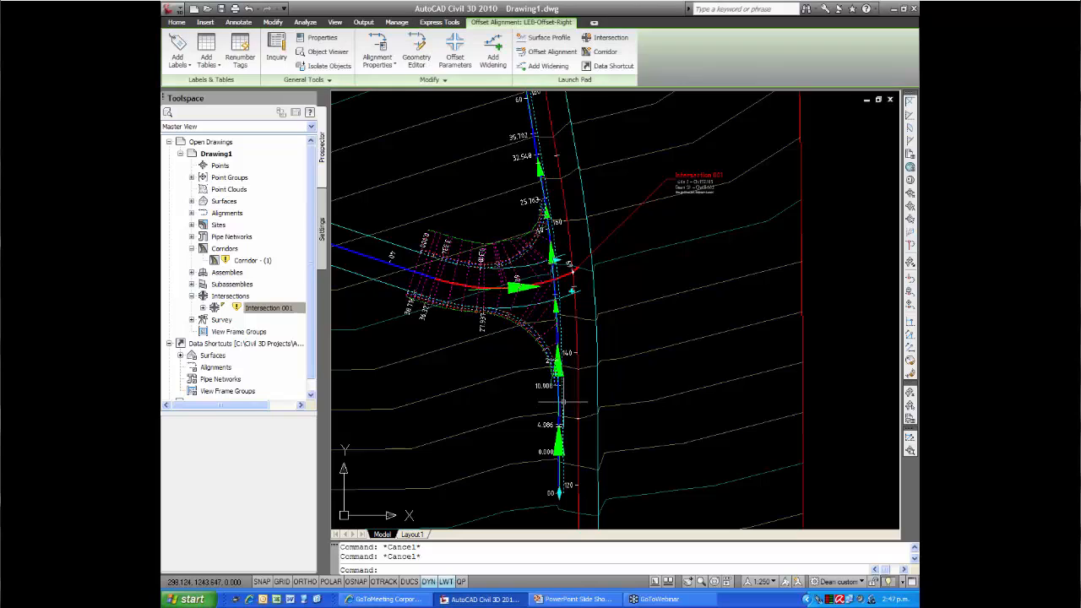
{"action": "left_click", "coordinate": [380, 67]}
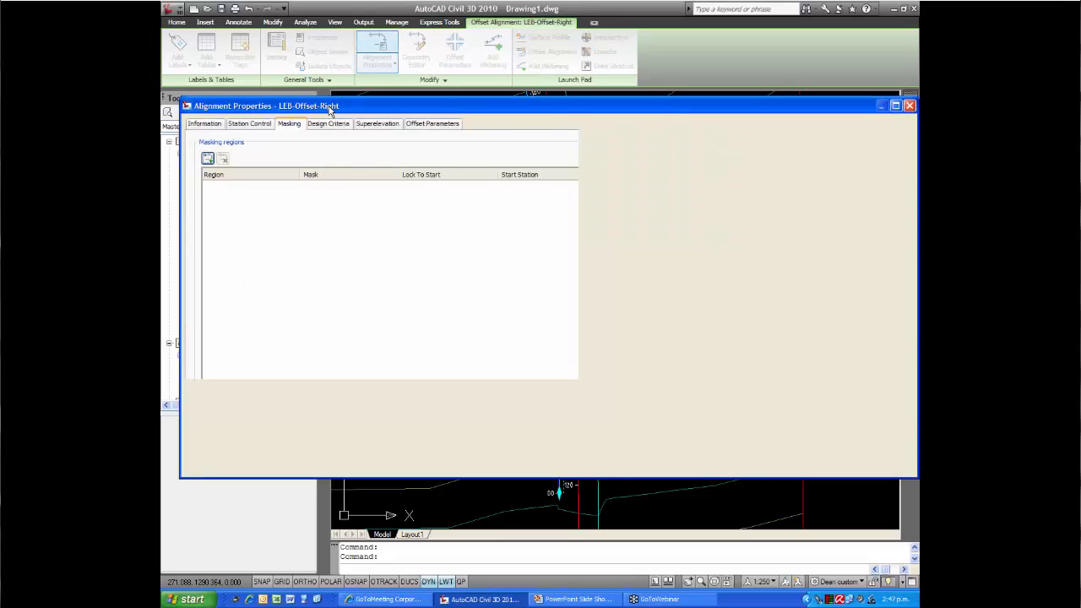
{"action": "left_click", "coordinate": [326, 130]}
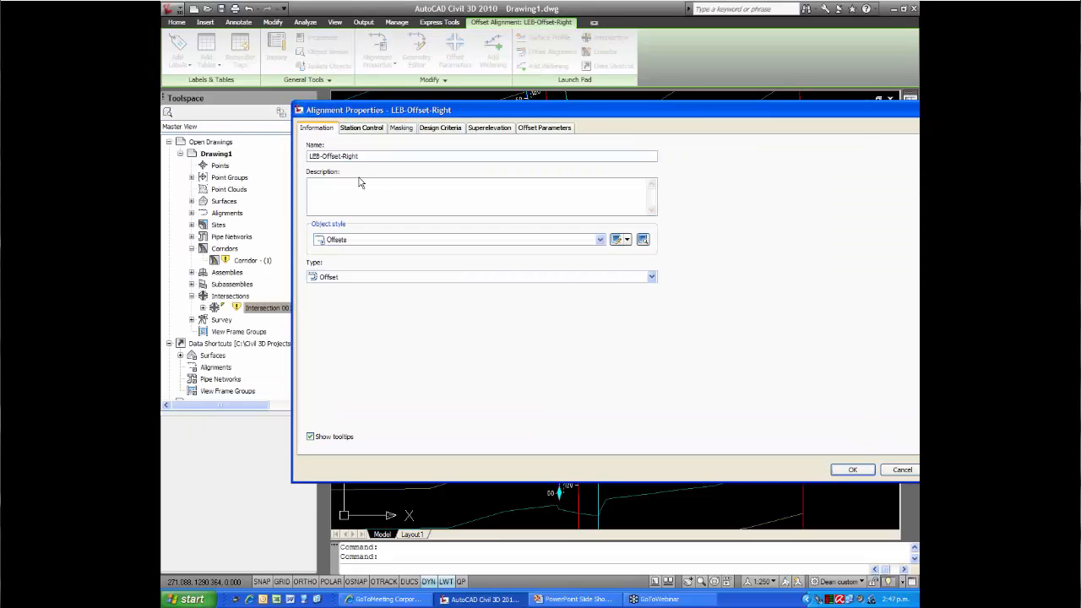
{"action": "left_click_drag", "start_coordinate": [359, 158], "coordinate": [308, 158]}
{"action": "type", "text": "LSAW"}
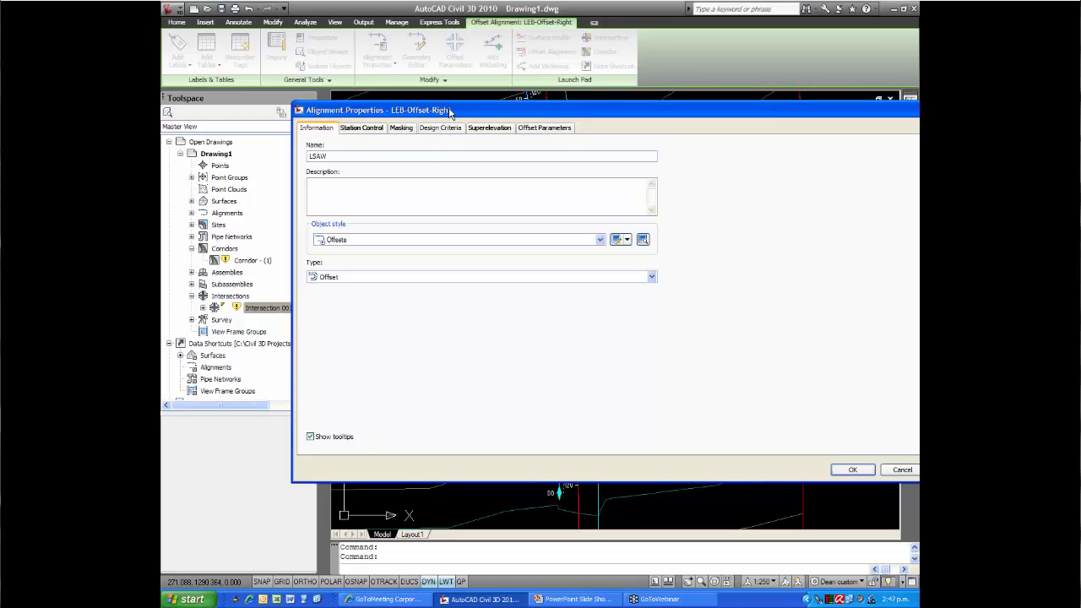
{"action": "left_click_drag", "start_coordinate": [452, 111], "coordinate": [413, 105]}
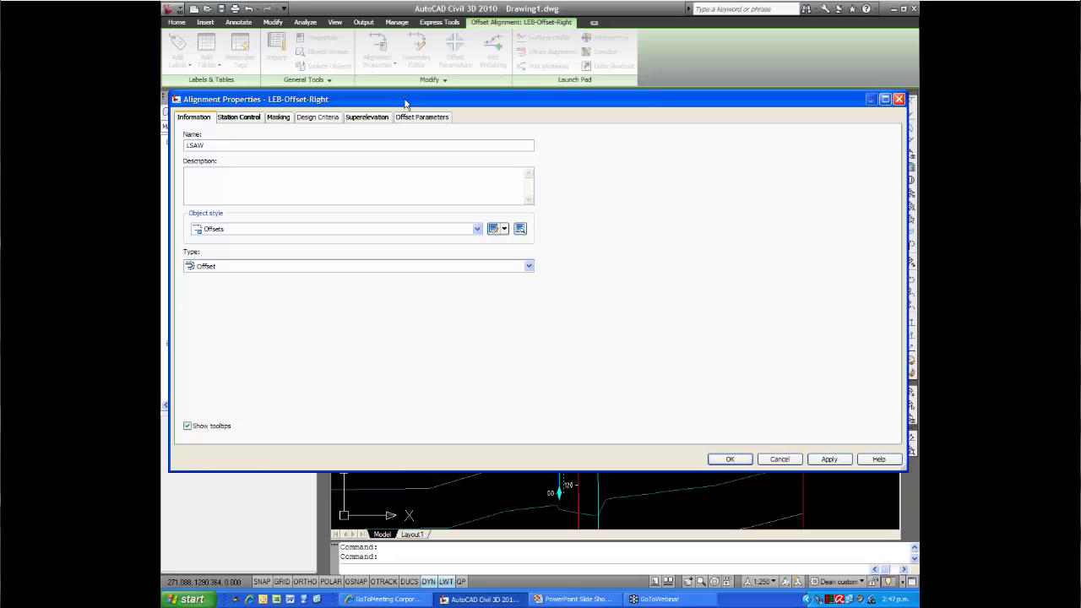
{"action": "left_click", "coordinate": [726, 461]}
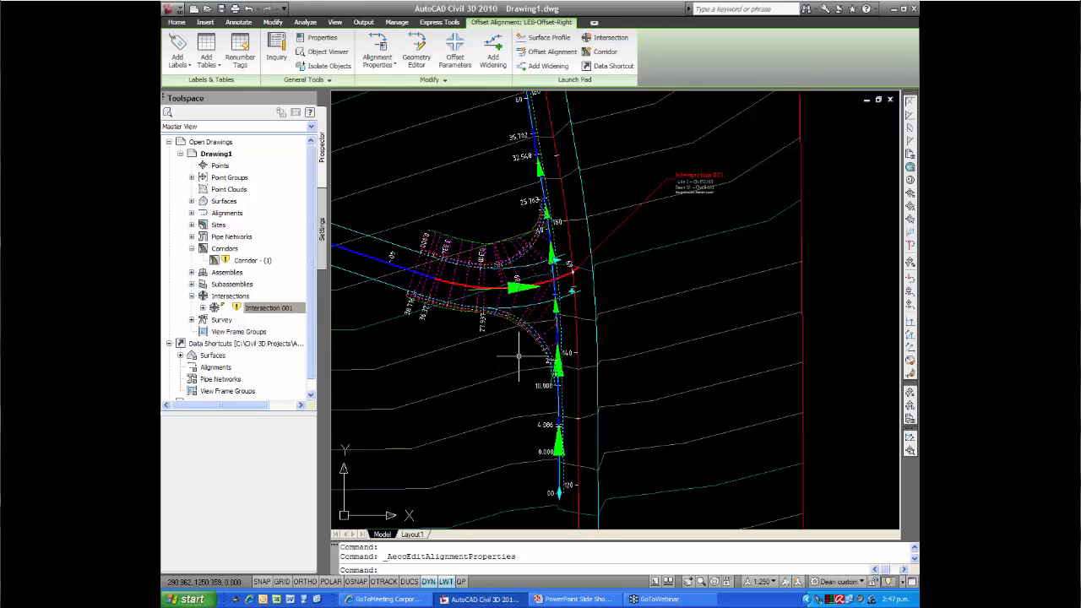
{"action": "left_click", "coordinate": [534, 297]}
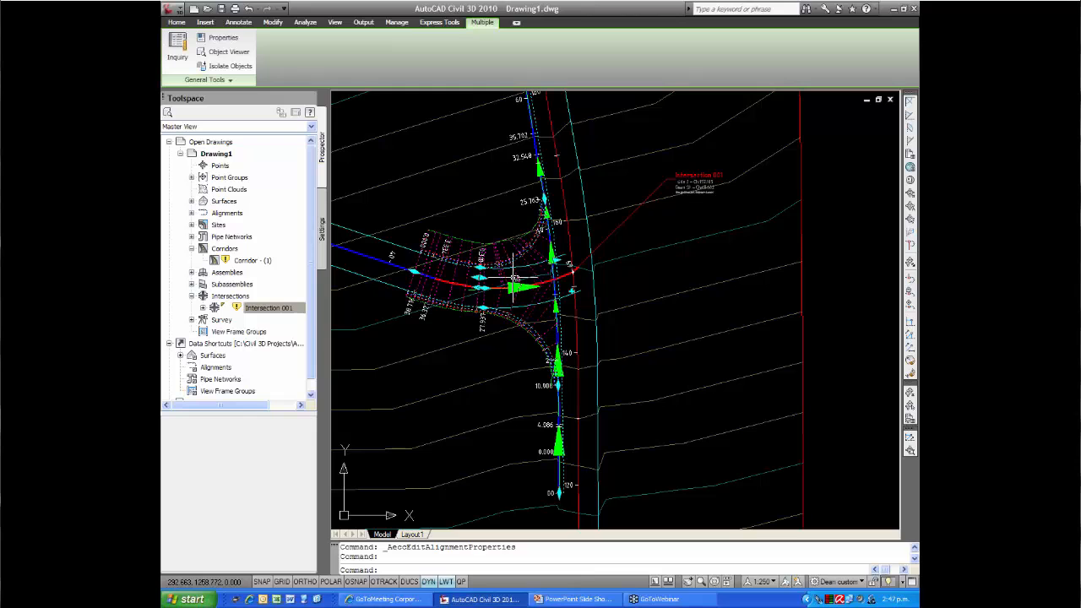
{"action": "key", "text": "Escape"}
{"action": "key", "text": "Escape"}
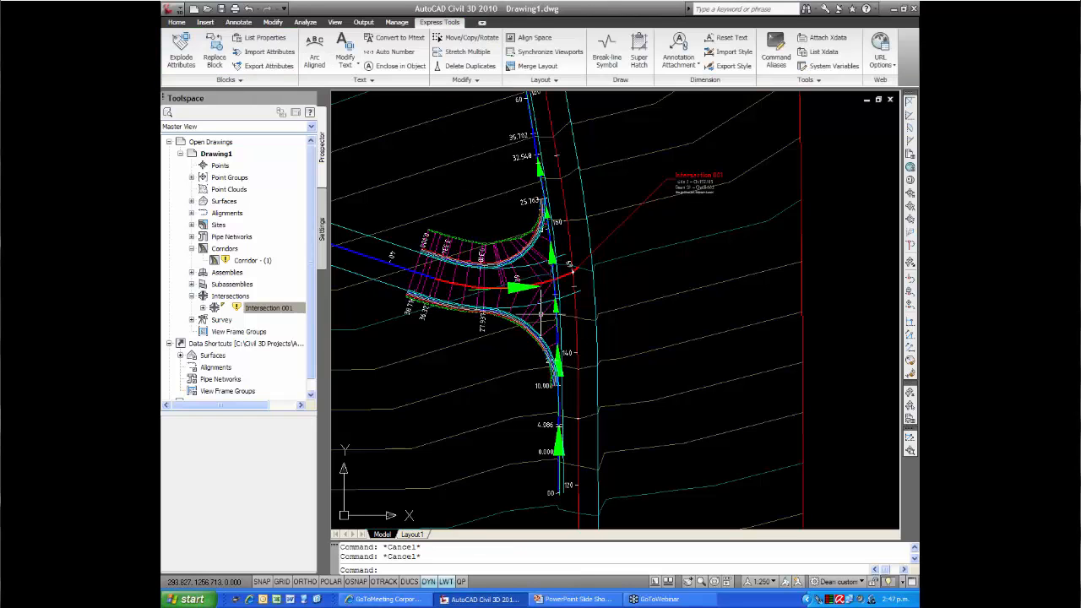
- Remove the LEB alignment from the width alignment targets of the Kerb-1 kerb return region in the corridor
{"action": "left_click", "coordinate": [537, 316]}
{"action": "left_click", "coordinate": [288, 52]}
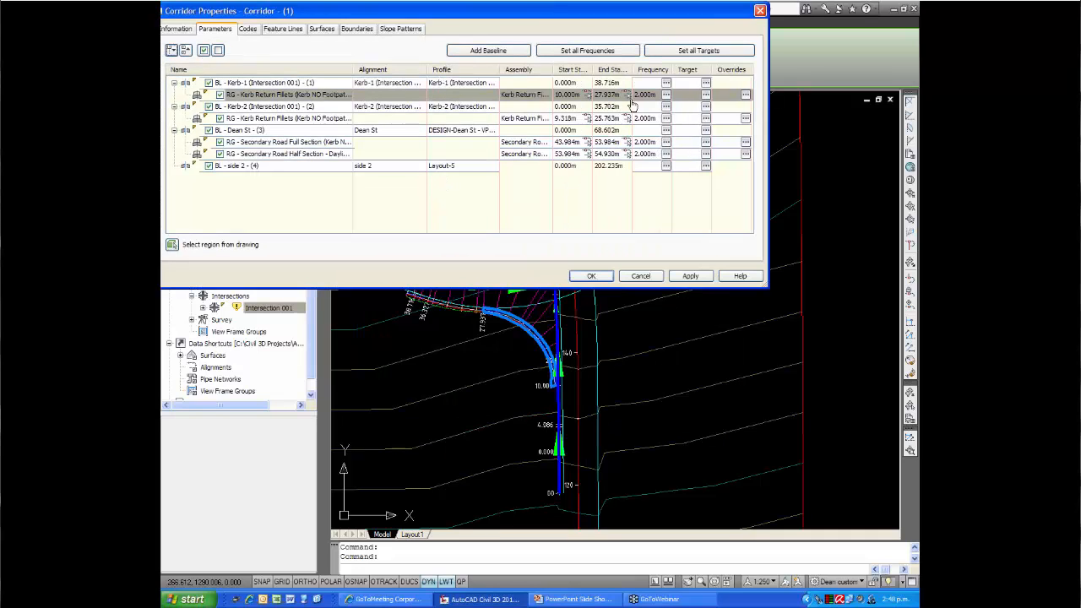
{"action": "left_click", "coordinate": [705, 95]}
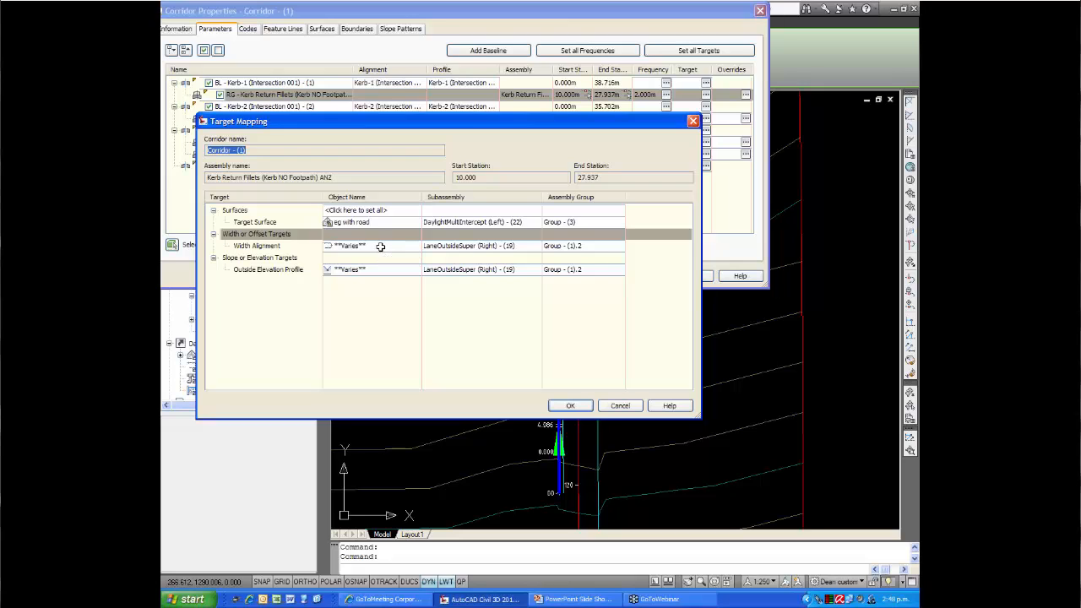
{"action": "left_click", "coordinate": [379, 246]}
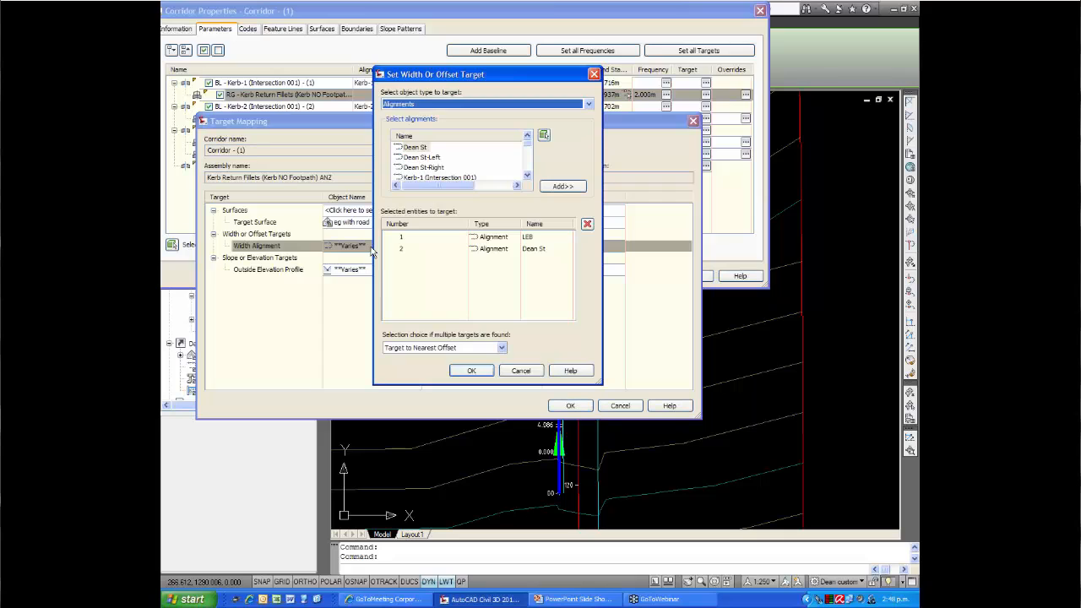
{"action": "left_click", "coordinate": [587, 224]}
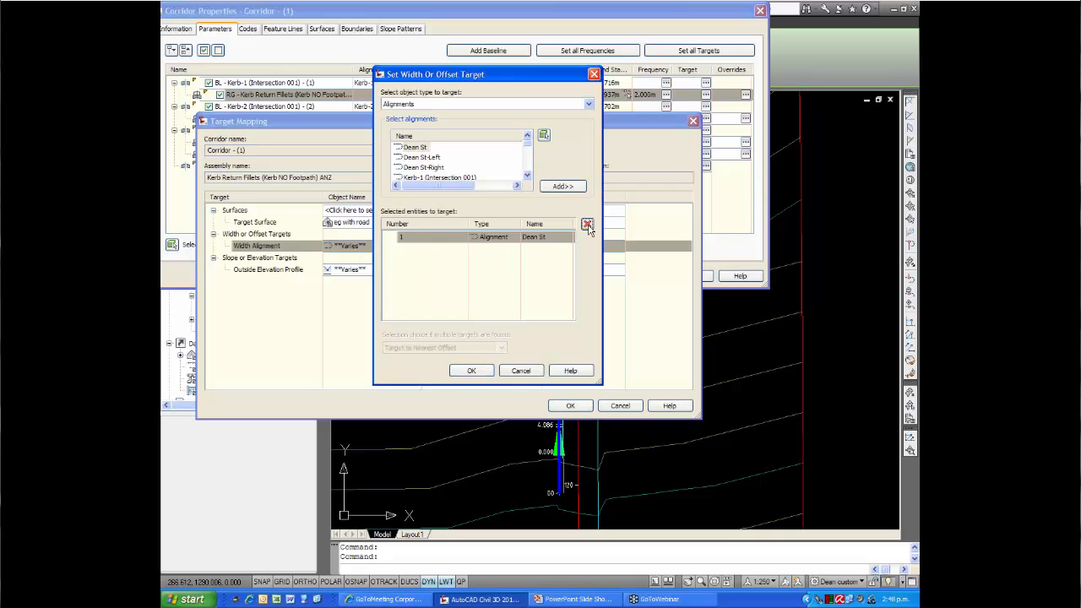
- Add the LSAW alignment to the Kerb-1 region's width alignment targets alongside Dean St
{"action": "left_click", "coordinate": [543, 137]}
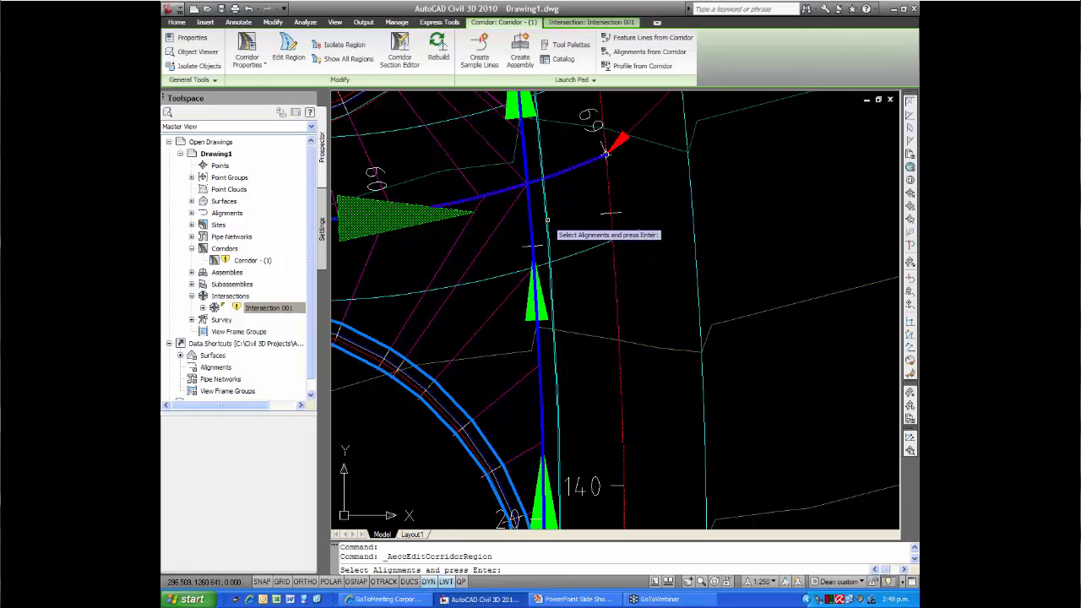
{"action": "left_click", "coordinate": [547, 220]}
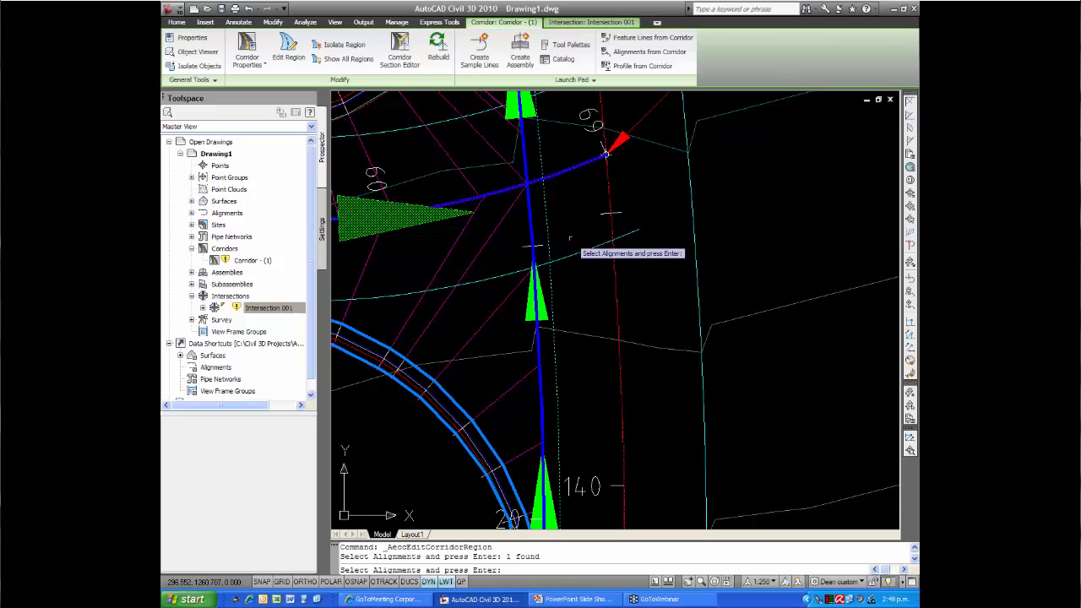
{"action": "key", "text": "Return"}
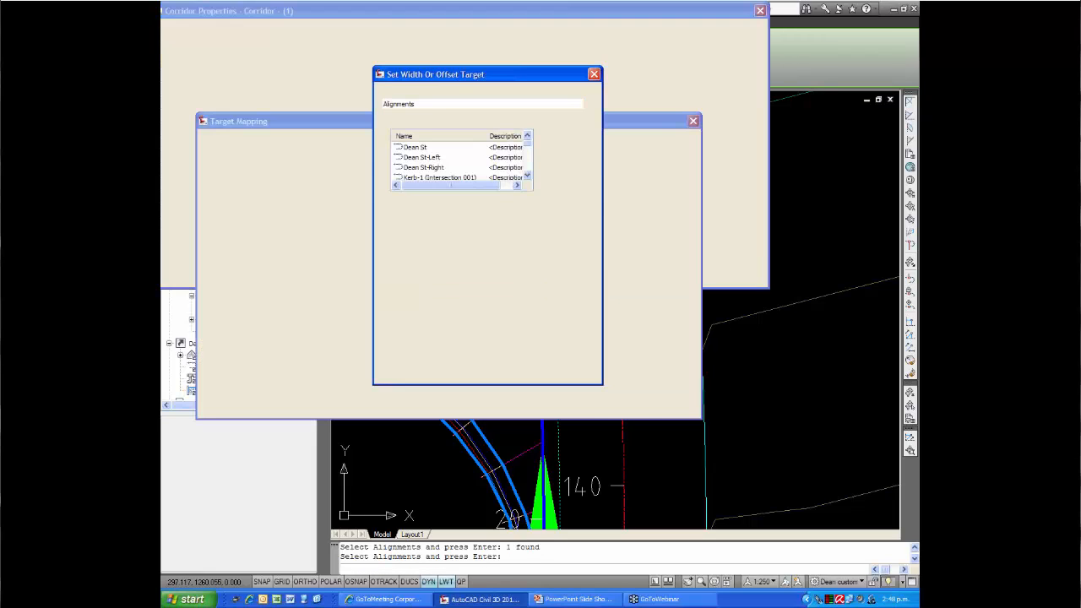
{"action": "left_click_drag", "start_coordinate": [528, 144], "coordinate": [529, 153]}
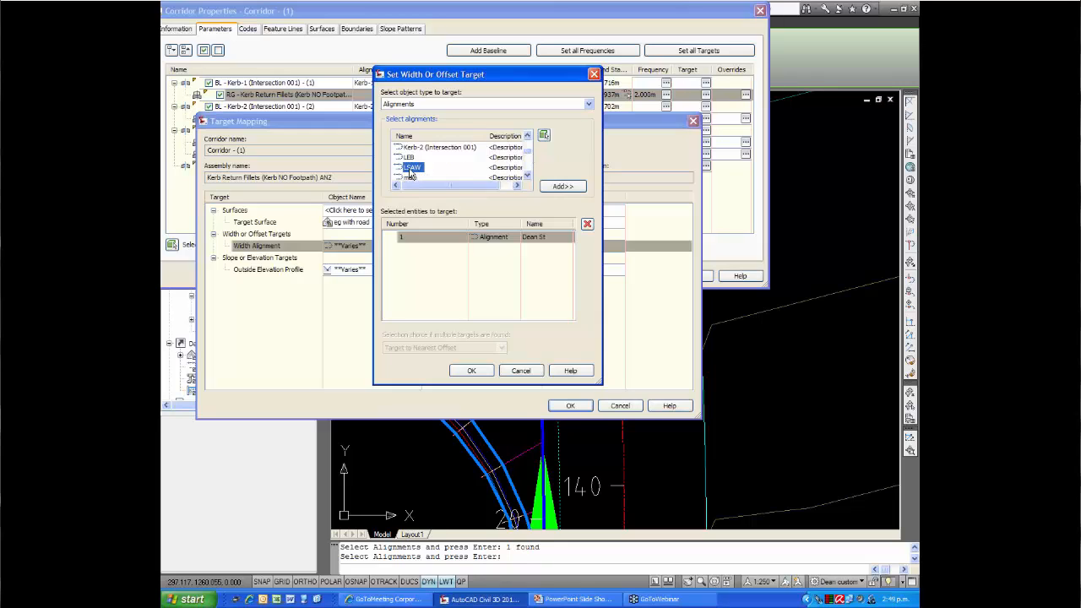
{"action": "left_click", "coordinate": [557, 186]}
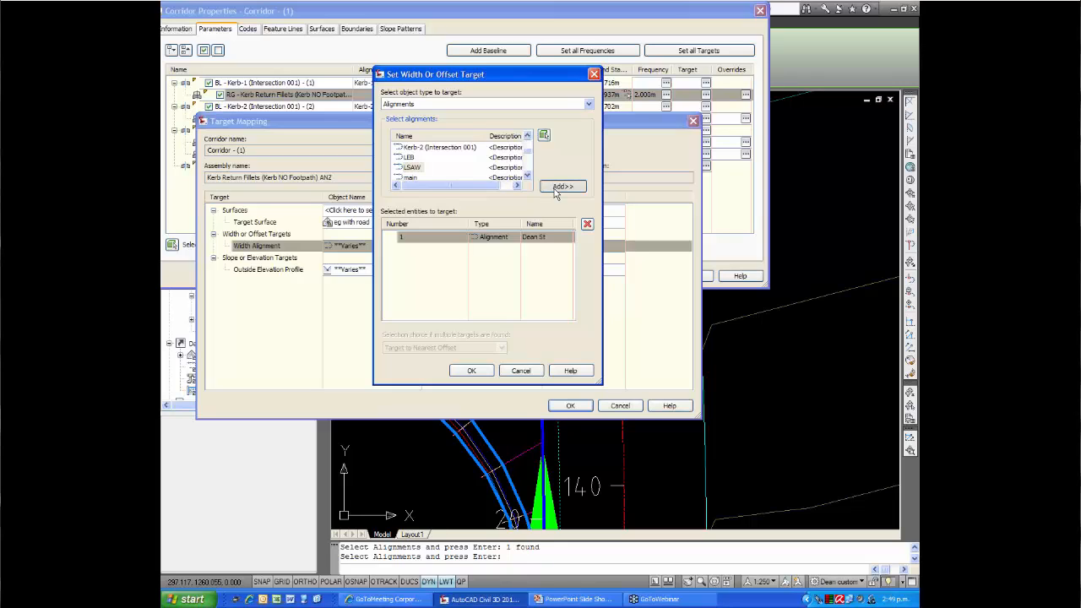
{"action": "left_click", "coordinate": [471, 370]}
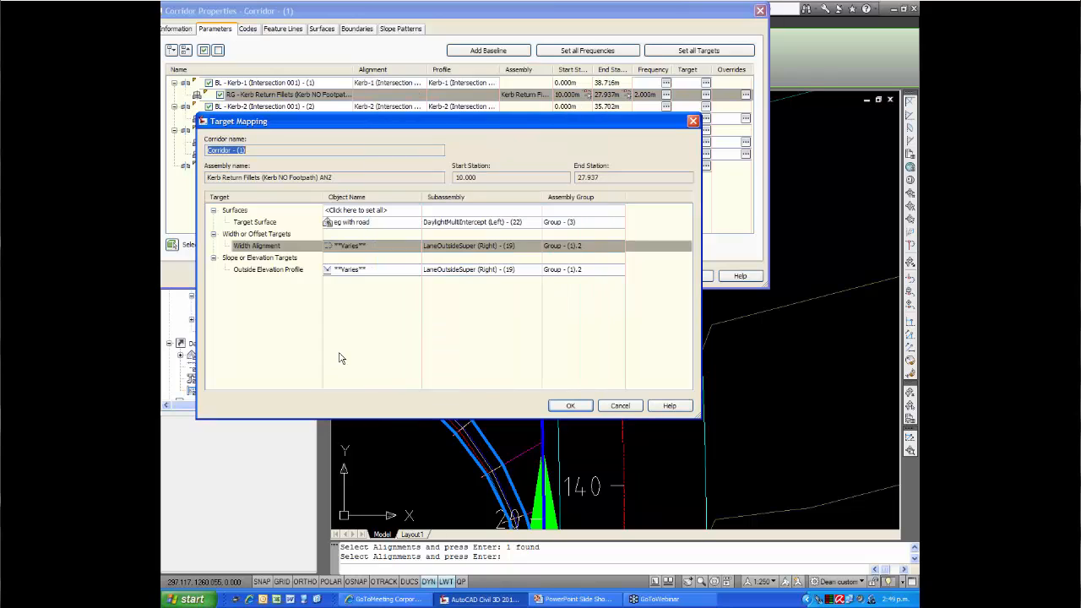
- Remove the LEB surface profile from the outside elevation profile targets of the Kerb-1 kerb return region
{"action": "left_click", "coordinate": [390, 270]}
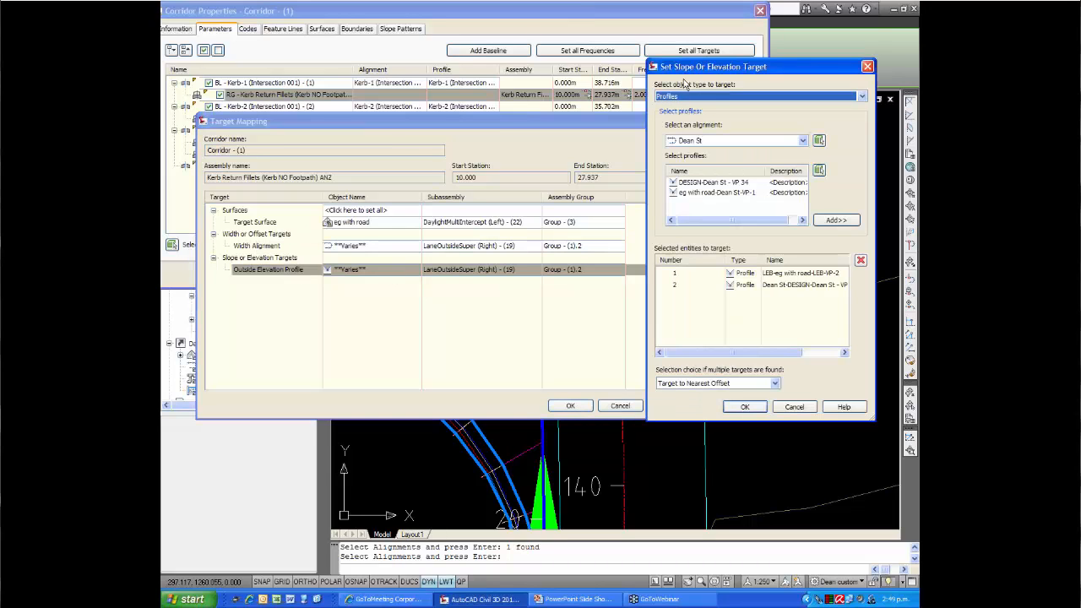
{"action": "left_click_drag", "start_coordinate": [688, 68], "coordinate": [487, 72]}
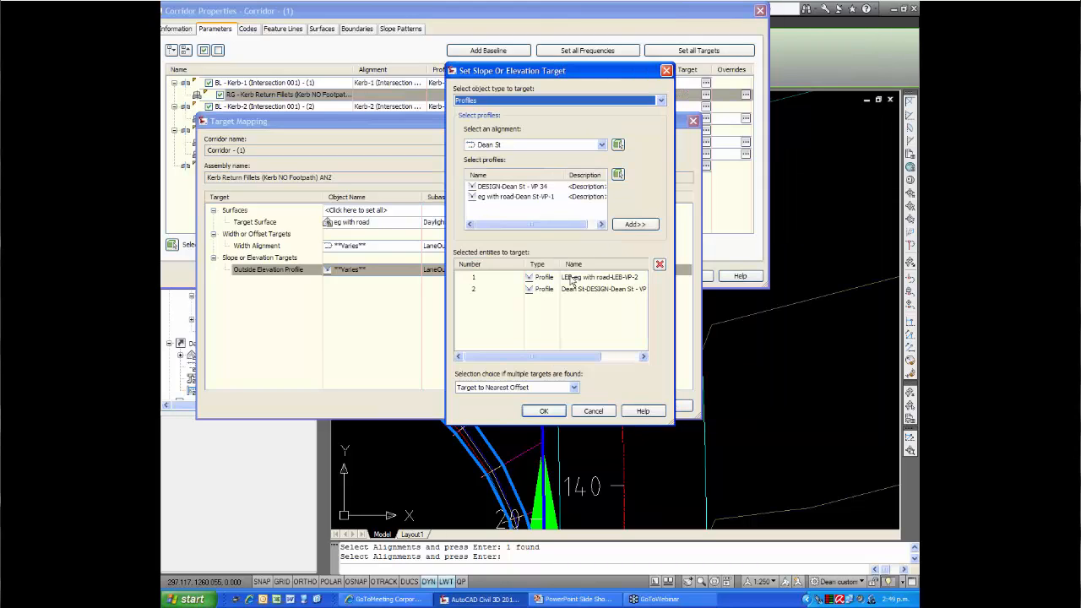
{"action": "left_click", "coordinate": [582, 278]}
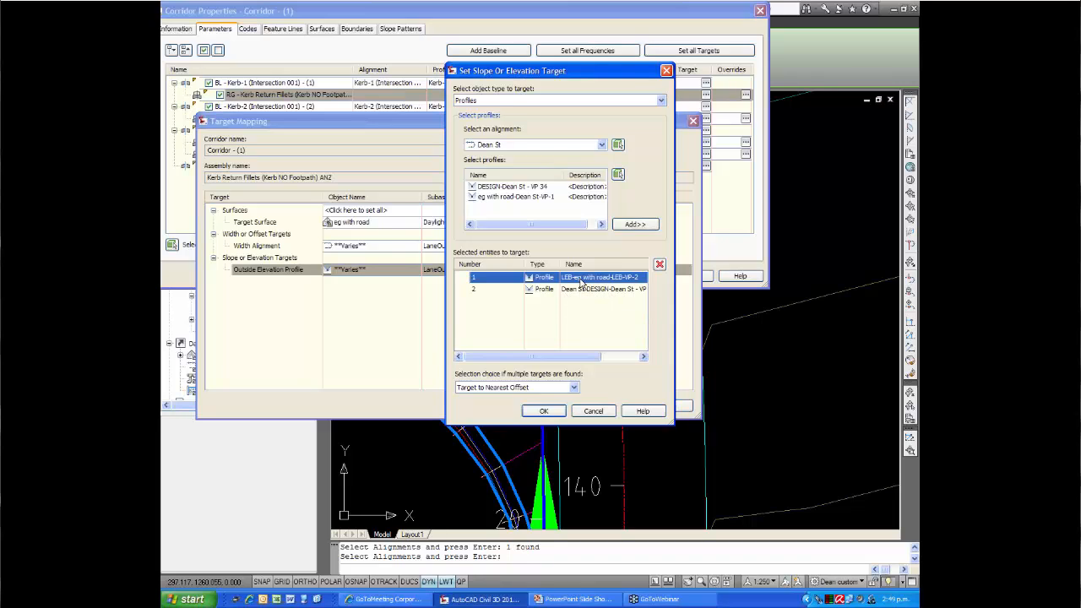
{"action": "left_click", "coordinate": [659, 265]}
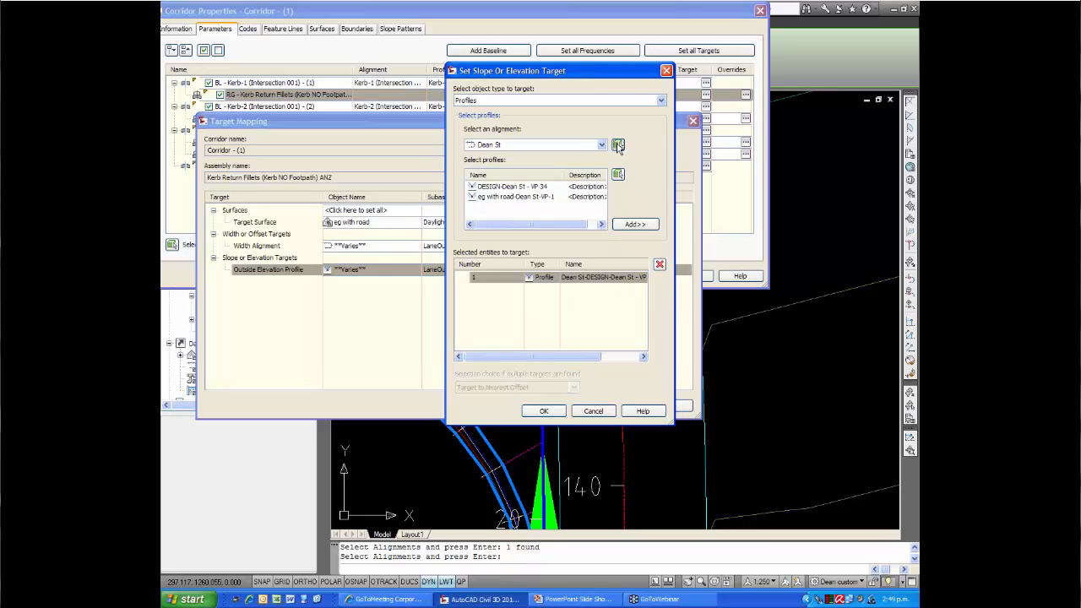
- Add LSAW's eg with road-LEB-Offset-Right-VP-5 profile to the Kerb-1 region's outside elevation targets and apply the corridor changes
{"action": "left_click", "coordinate": [618, 146]}
{"action": "left_click", "coordinate": [541, 415]}
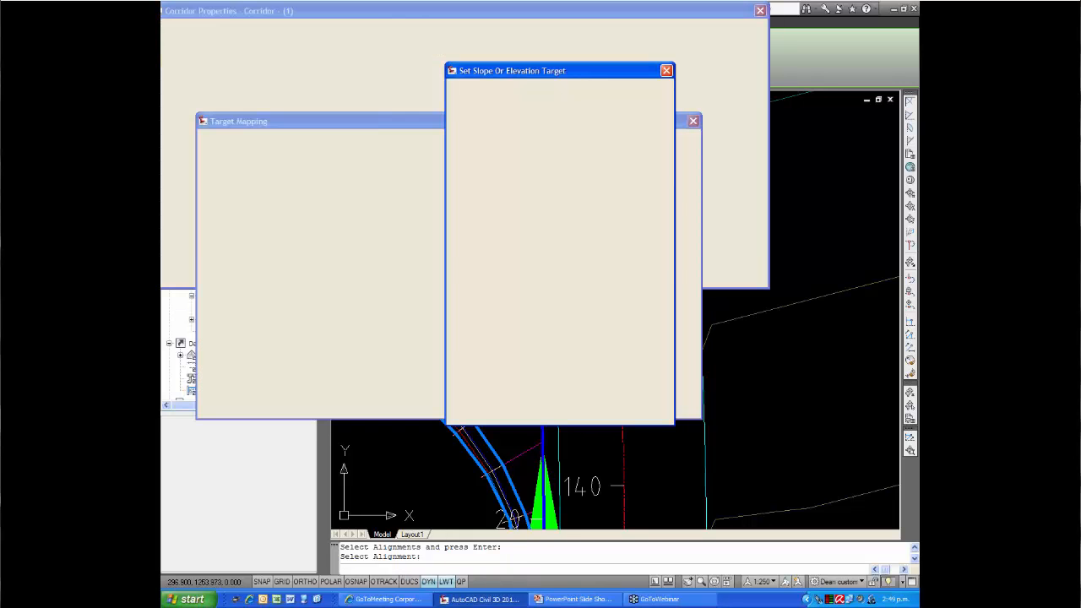
{"action": "left_click", "coordinate": [618, 174]}
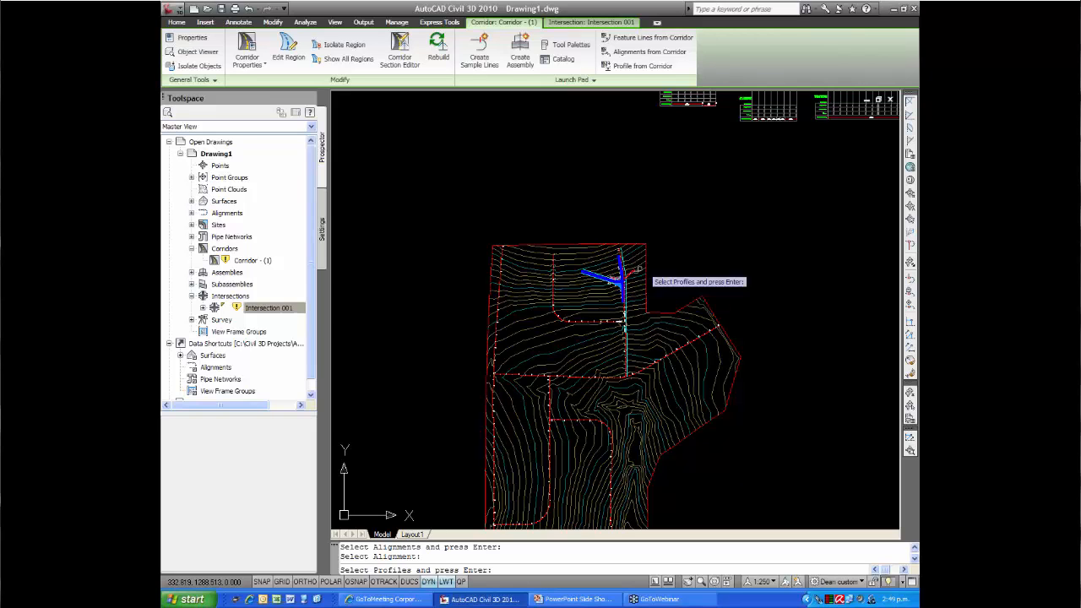
{"action": "middle_click_drag", "start_coordinate": [659, 242], "coordinate": [571, 352]}
{"action": "middle_click_drag", "start_coordinate": [608, 267], "coordinate": [567, 340]}
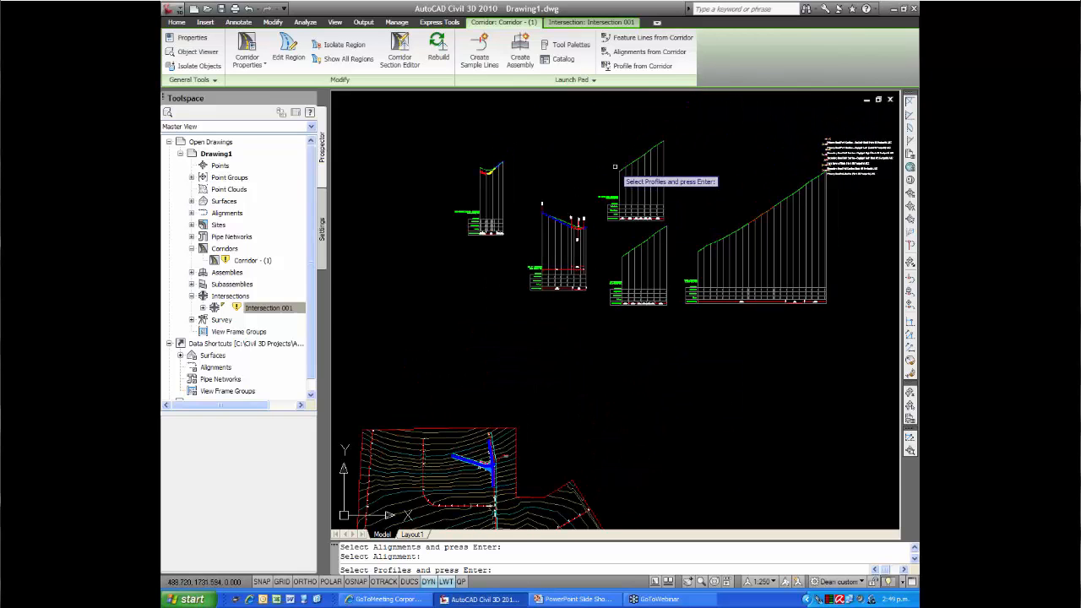
{"action": "scroll", "coordinate": [604, 209], "scroll_direction": "up", "scroll_amount": 5}
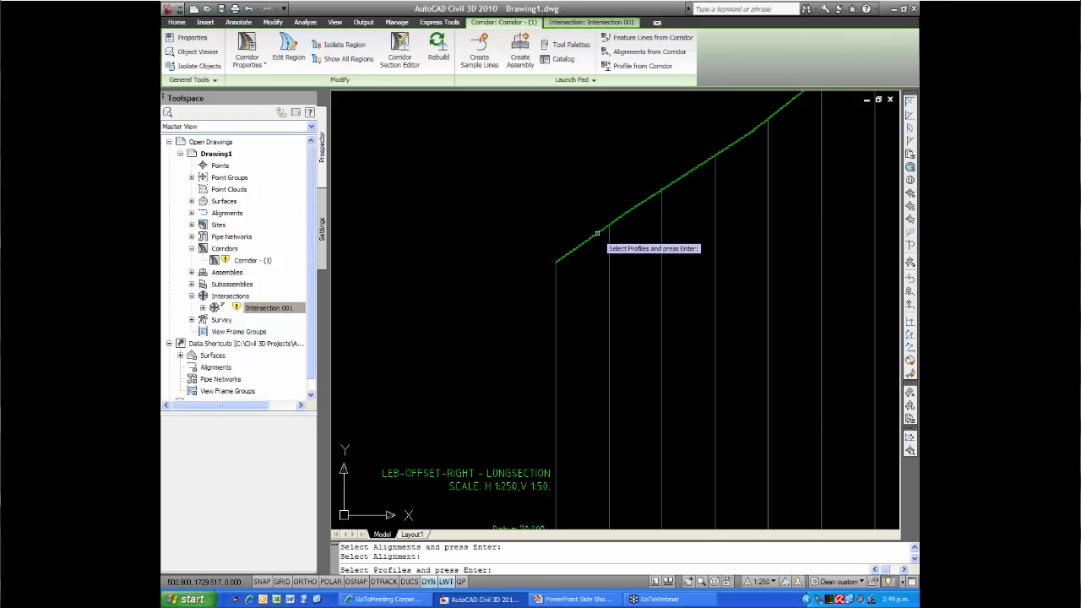
{"action": "left_click", "coordinate": [597, 232]}
{"action": "key", "text": "Return"}
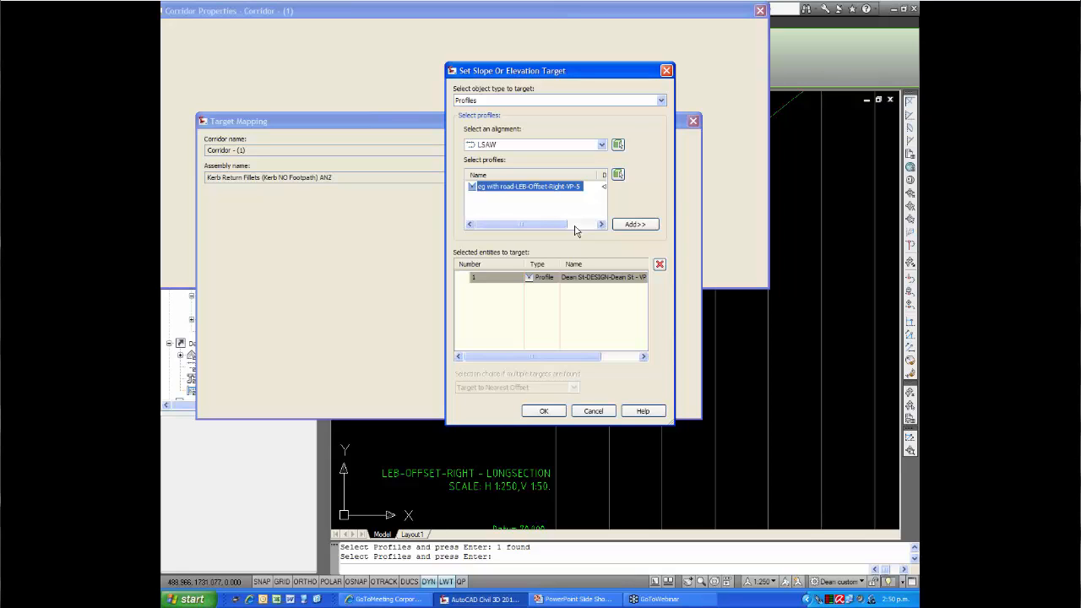
{"action": "left_click", "coordinate": [635, 225]}
{"action": "left_click", "coordinate": [557, 410]}
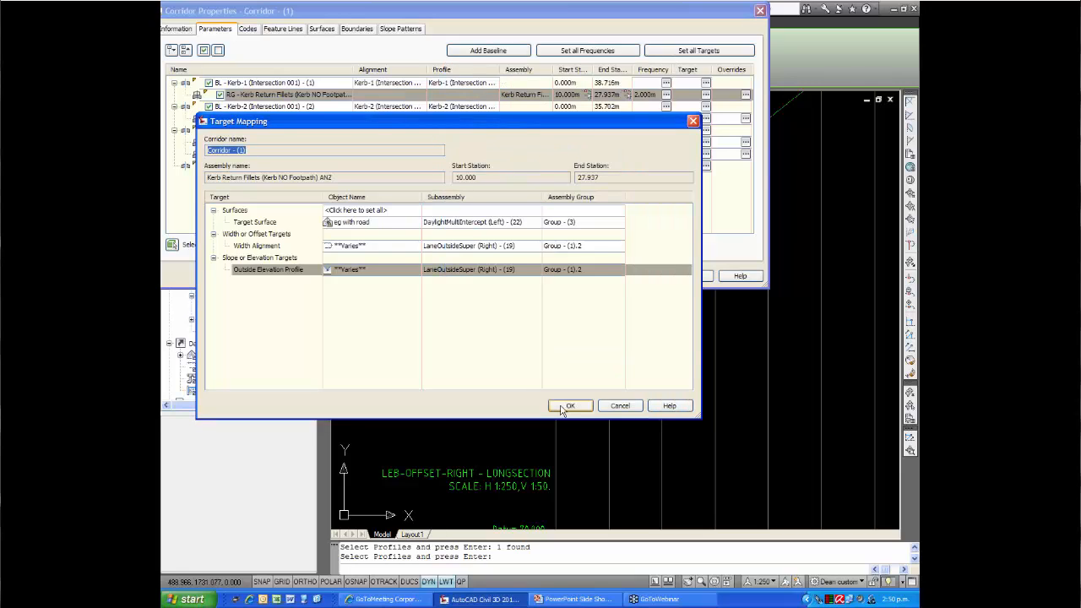
{"action": "left_click", "coordinate": [565, 406]}
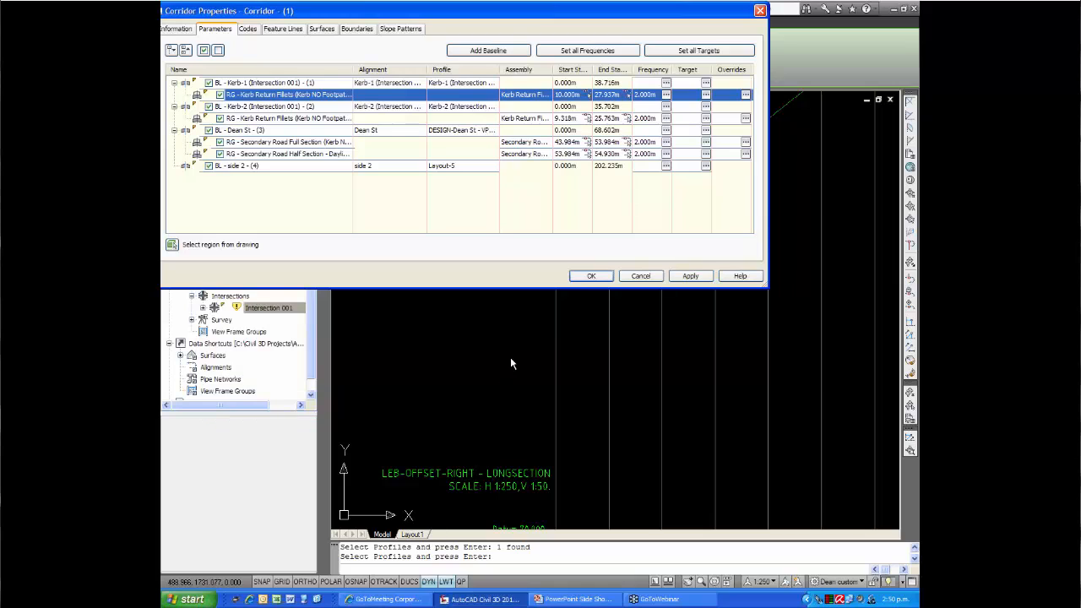
{"action": "left_click", "coordinate": [589, 278]}
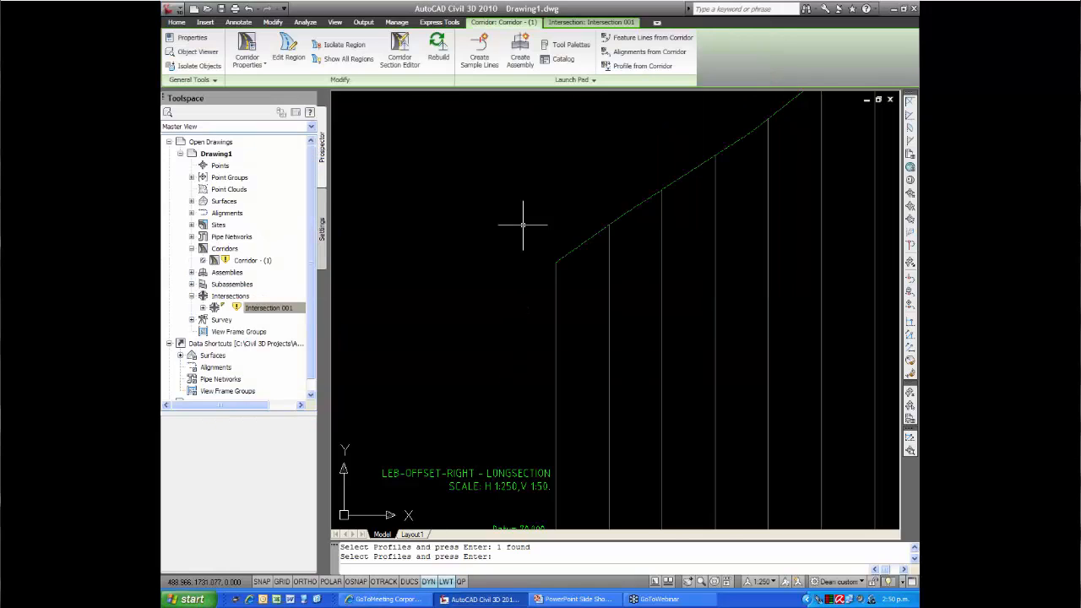
- Regenerate the whole drawing display with the corridor at Intersection 001 in view
{"action": "scroll", "coordinate": [510, 367], "scroll_direction": "down", "scroll_amount": 10}
{"action": "middle_click_drag", "start_coordinate": [455, 371], "coordinate": [614, 251]}
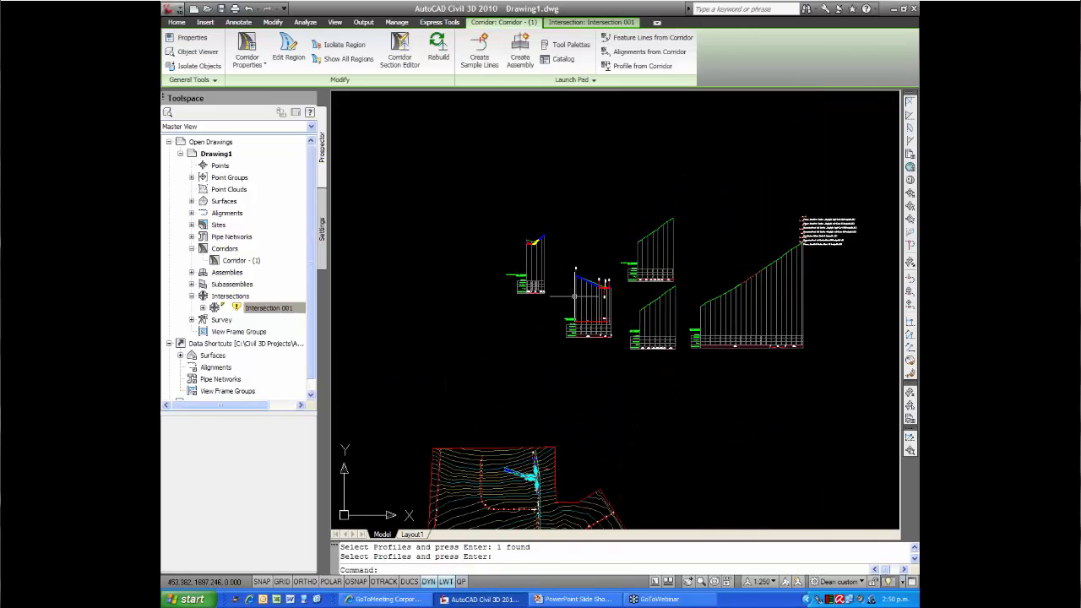
{"action": "middle_click_drag", "start_coordinate": [548, 376], "coordinate": [567, 259]}
{"action": "scroll", "coordinate": [546, 365], "scroll_direction": "up", "scroll_amount": 5}
{"action": "scroll", "coordinate": [532, 362], "scroll_direction": "up", "scroll_amount": 3}
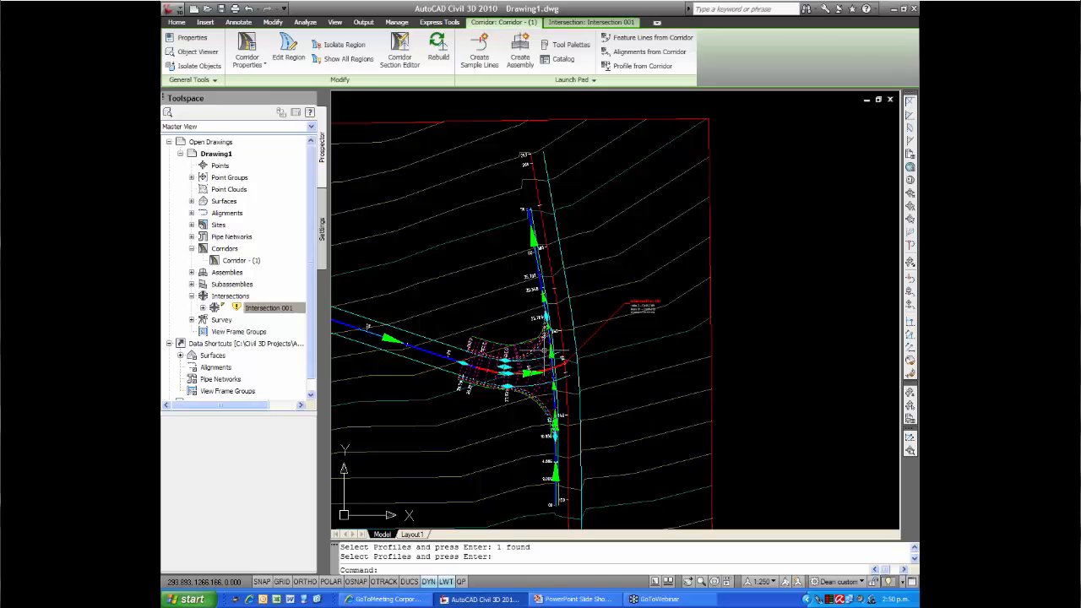
{"action": "scroll", "coordinate": [545, 333], "scroll_direction": "up", "scroll_amount": 3}
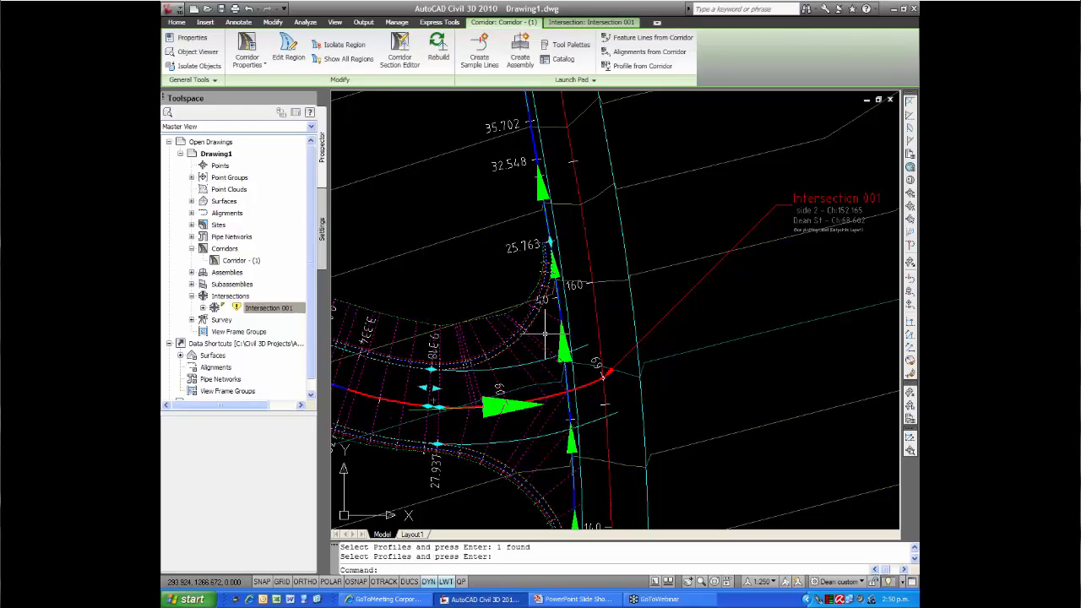
{"action": "mouse_move", "coordinate": [540, 342]}
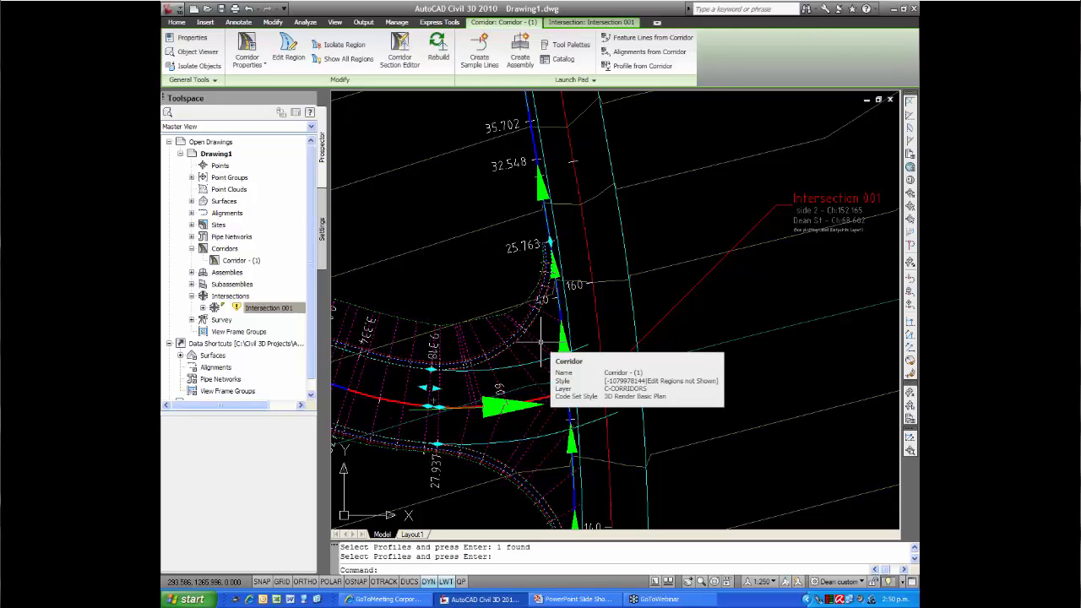
{"action": "type", "text": "rea"}
{"action": "key", "text": "Return"}
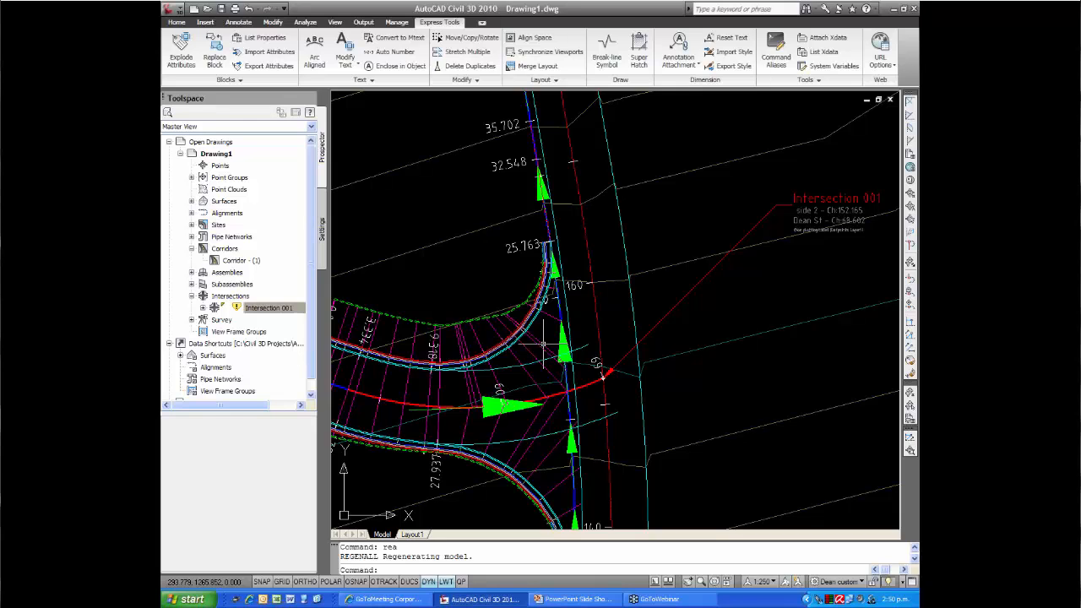
- Remove the LEB alignment from the width alignment targets of the Kerb-2 kerb return region in the corridor
{"action": "left_click", "coordinate": [543, 342]}
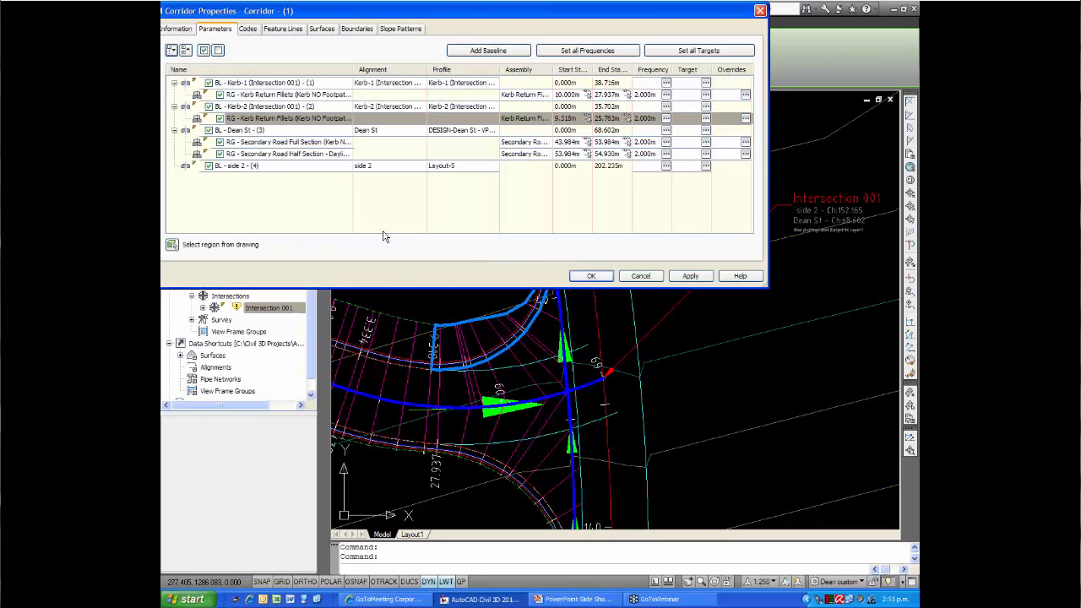
{"action": "left_click", "coordinate": [706, 119]}
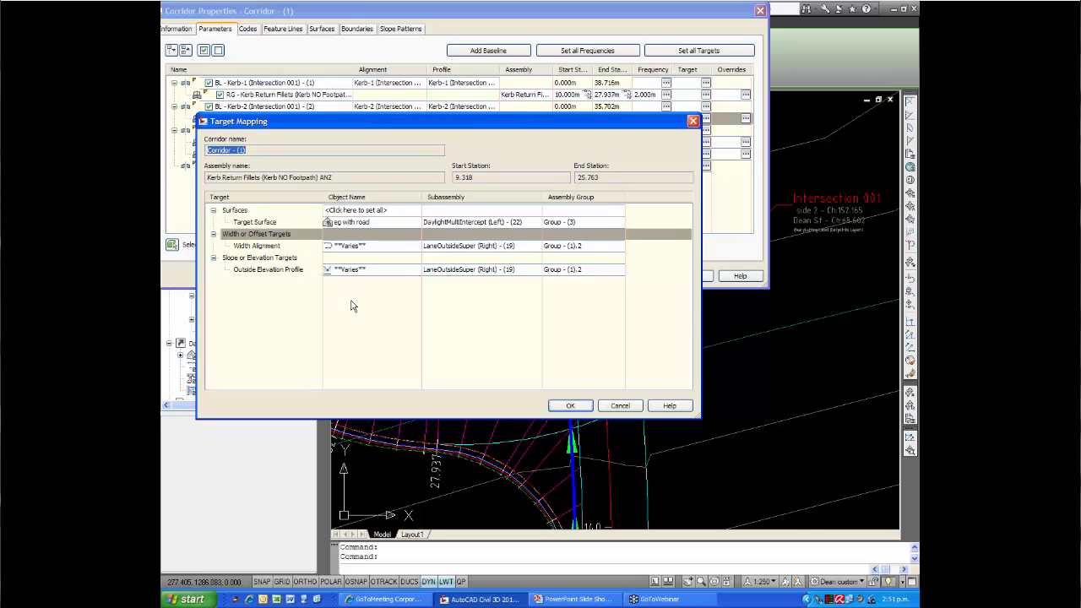
{"action": "left_click", "coordinate": [371, 245]}
{"action": "left_click", "coordinate": [372, 246]}
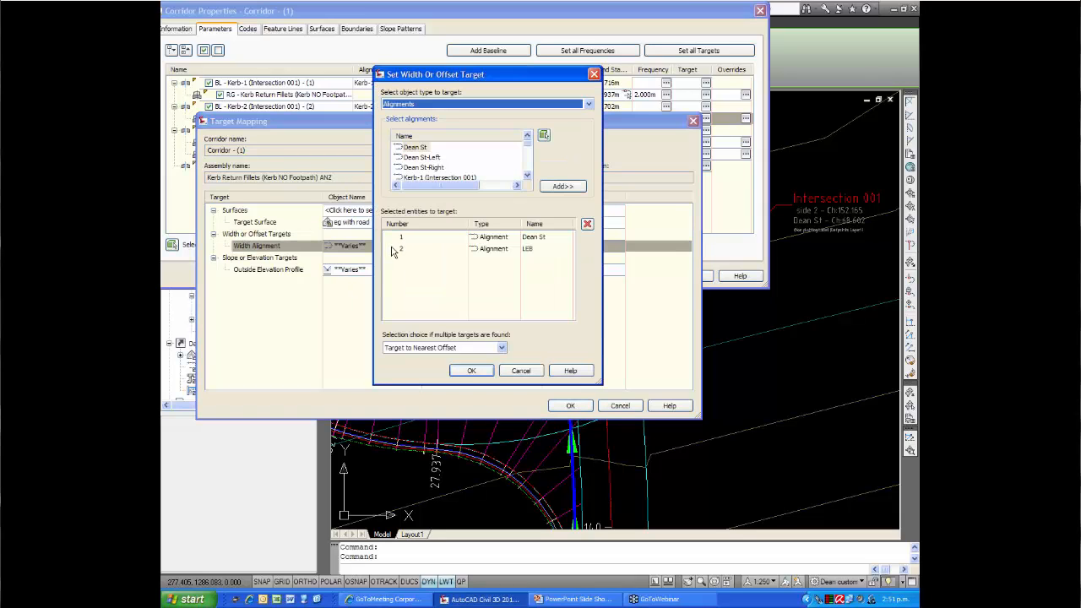
{"action": "left_click", "coordinate": [513, 247]}
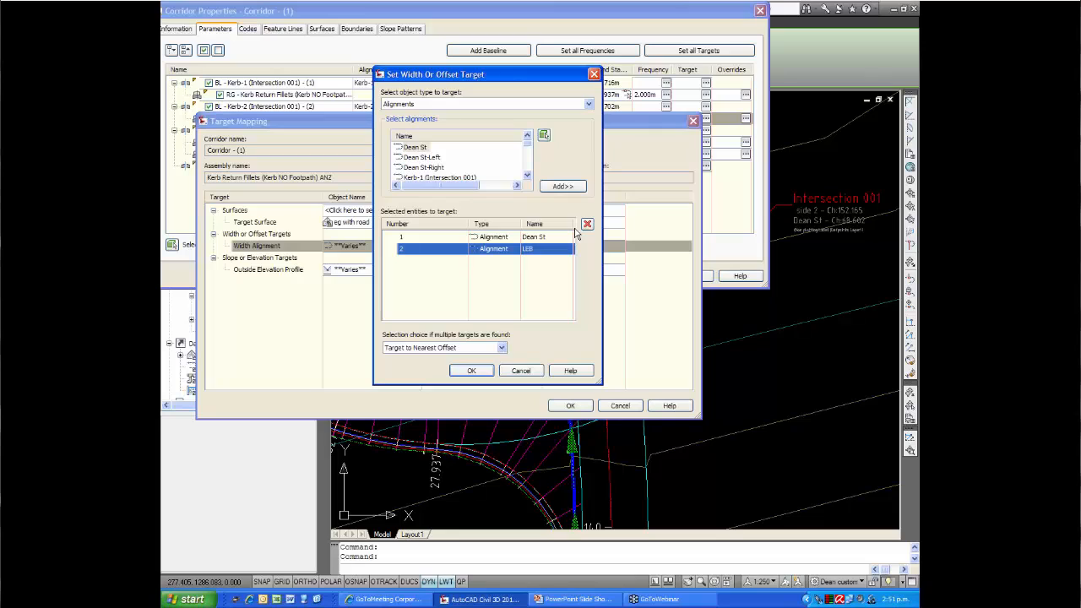
{"action": "left_click", "coordinate": [587, 224]}
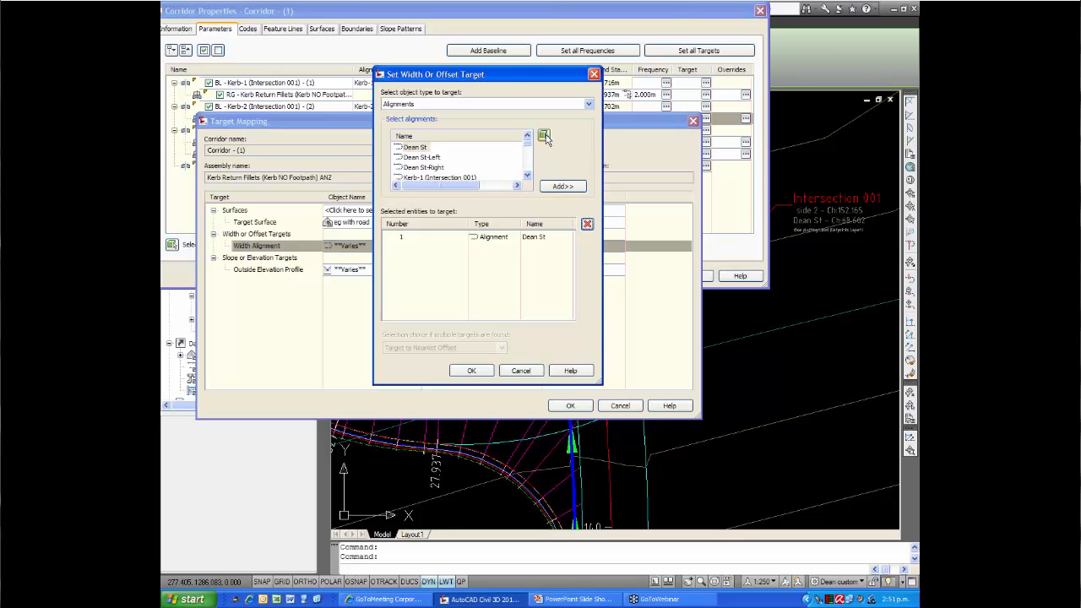
- Pick the LSAW alignment in the drawing and add it to the Kerb-2 region's width alignment targets alongside Dean St
{"action": "left_click", "coordinate": [545, 137]}
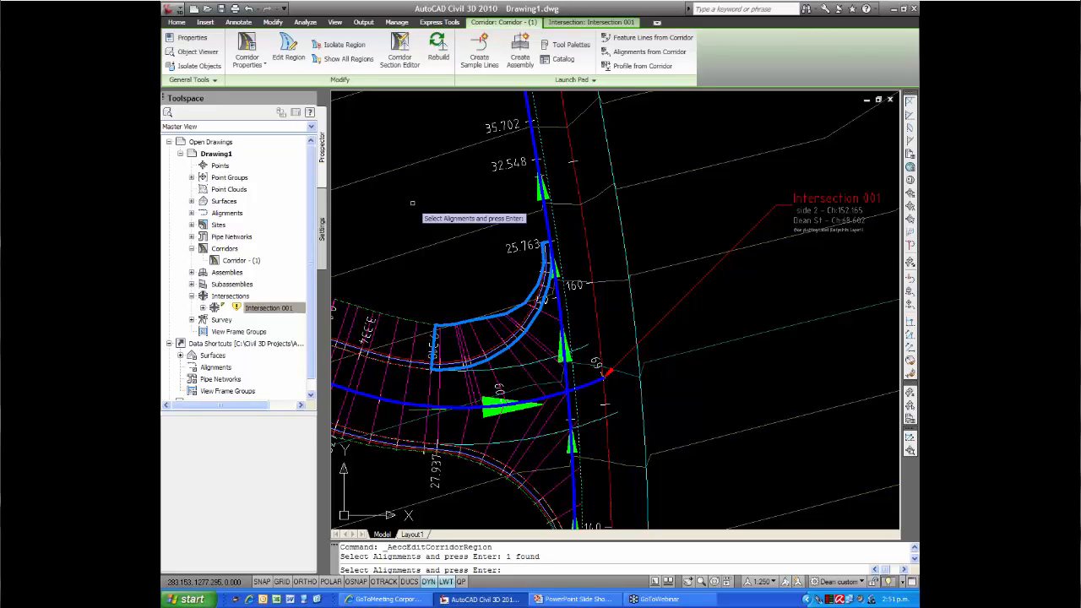
{"action": "key", "text": "Return"}
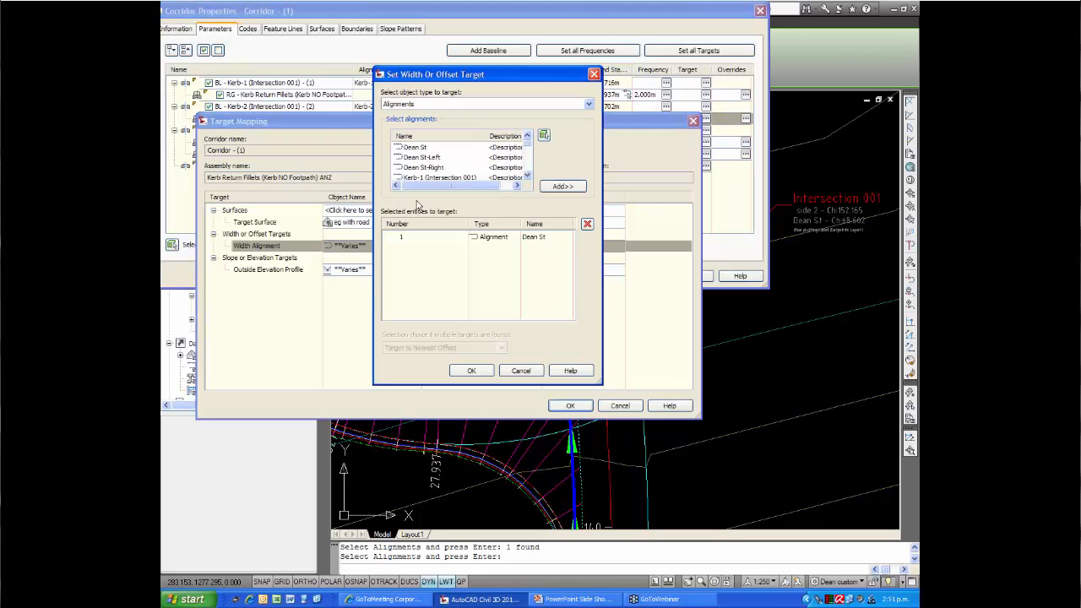
{"action": "left_click_drag", "start_coordinate": [528, 144], "coordinate": [529, 154]}
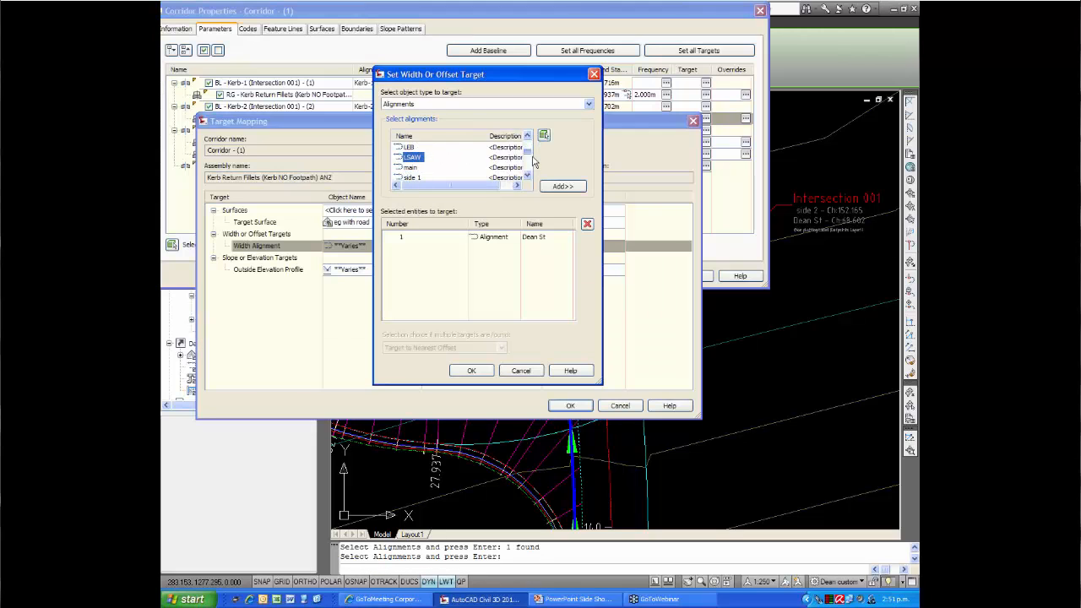
{"action": "left_click", "coordinate": [471, 371]}
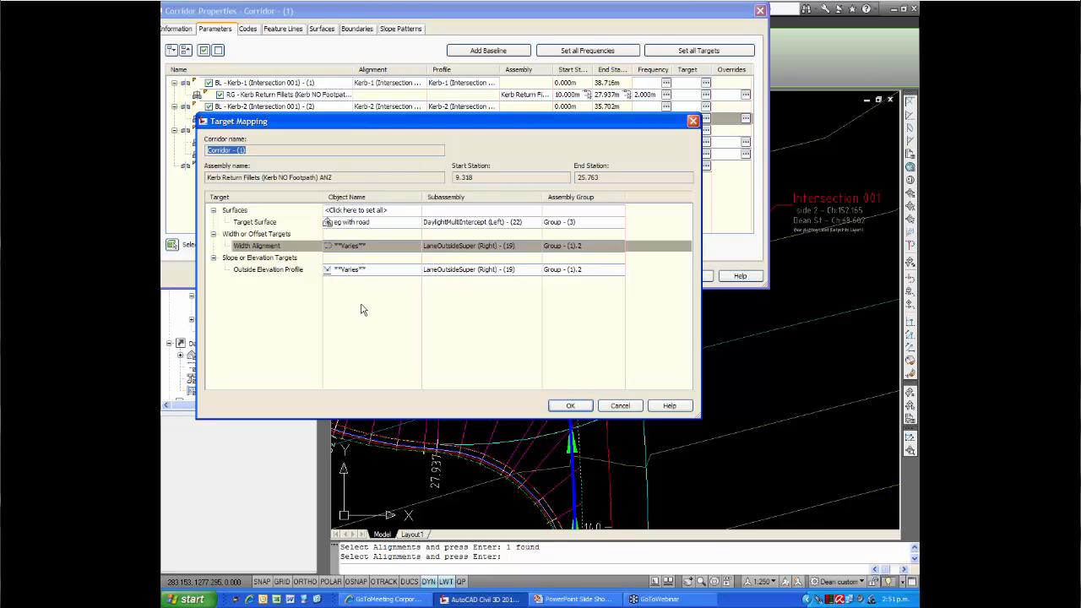
- Add LSAW's eg with road-LEB-Offset-Right-VP-5 profile to the Kerb-2 region's outside elevation profile targets
{"action": "left_click", "coordinate": [387, 271]}
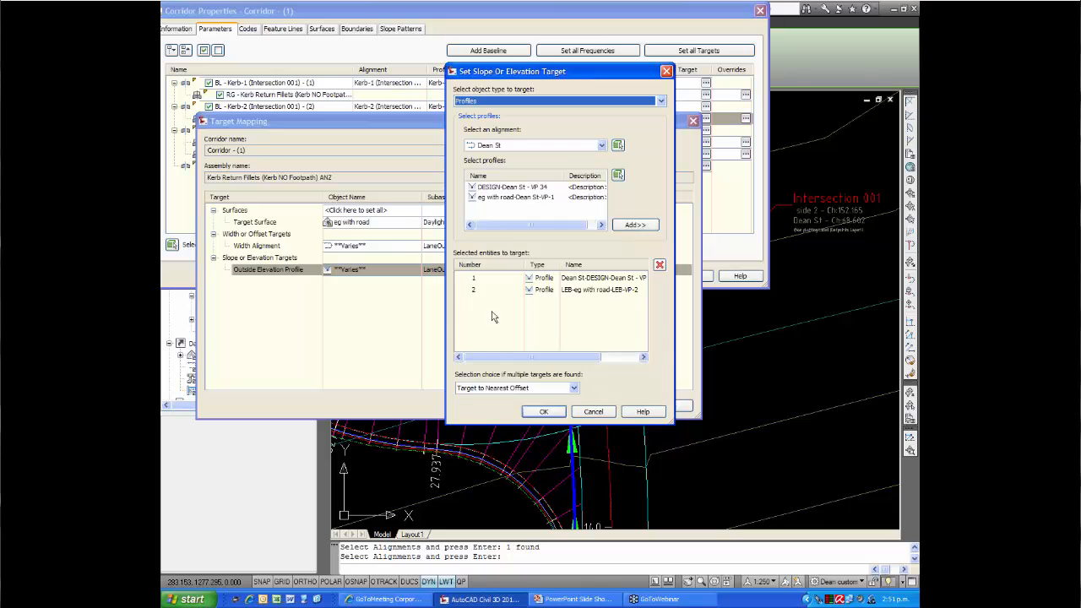
{"action": "left_click", "coordinate": [617, 147]}
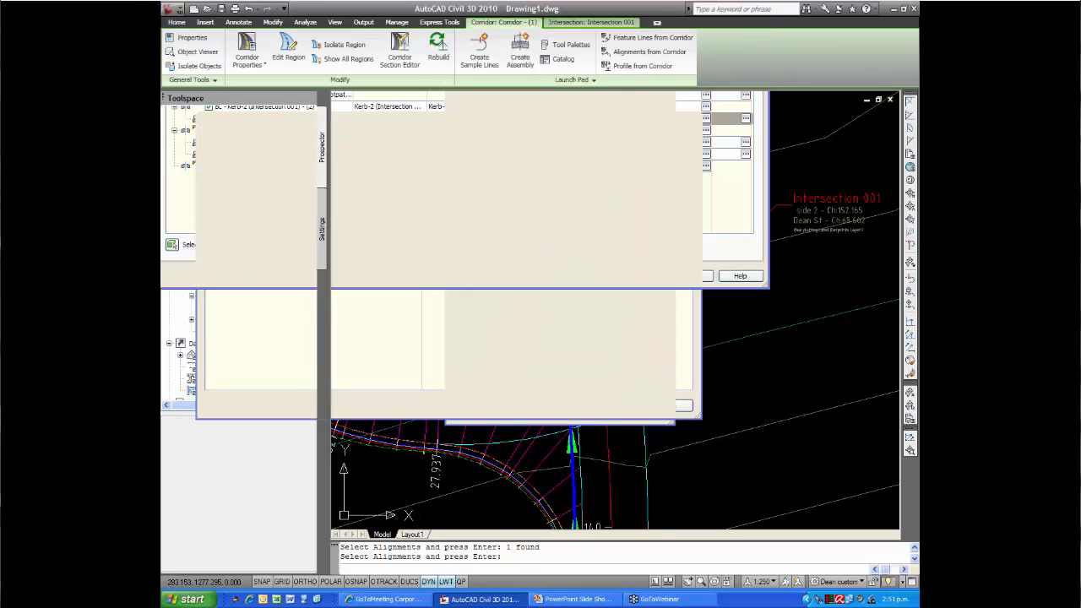
{"action": "left_click", "coordinate": [559, 267]}
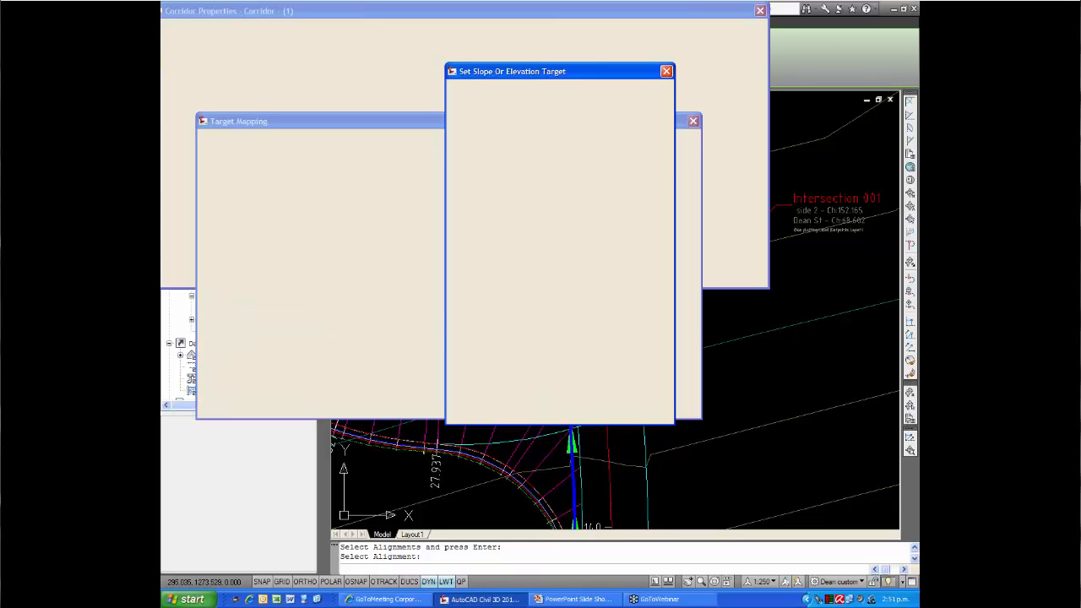
{"action": "left_click", "coordinate": [518, 189]}
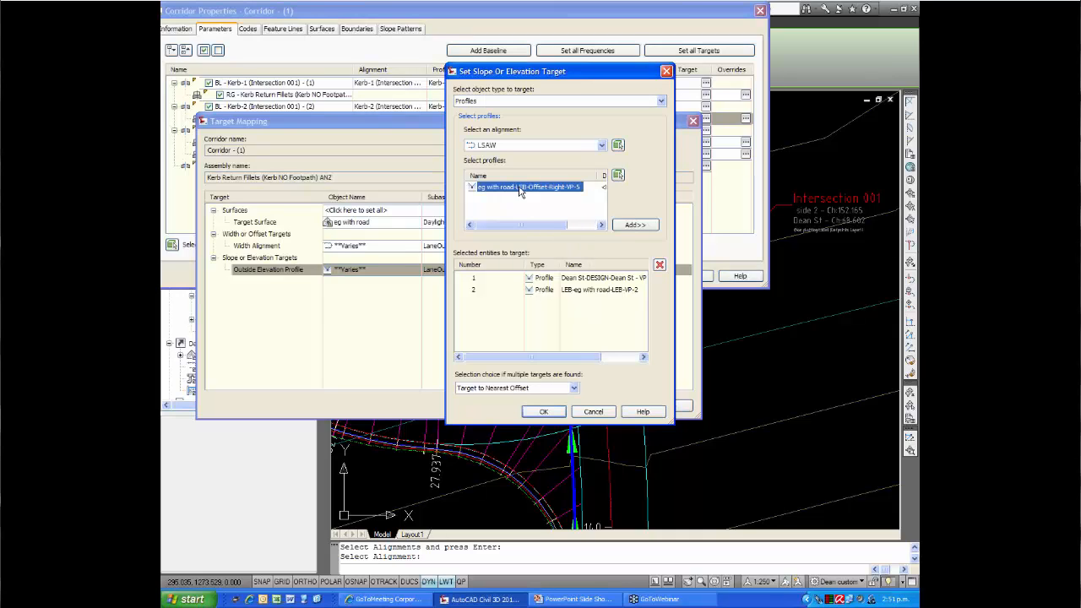
{"action": "left_click", "coordinate": [638, 226]}
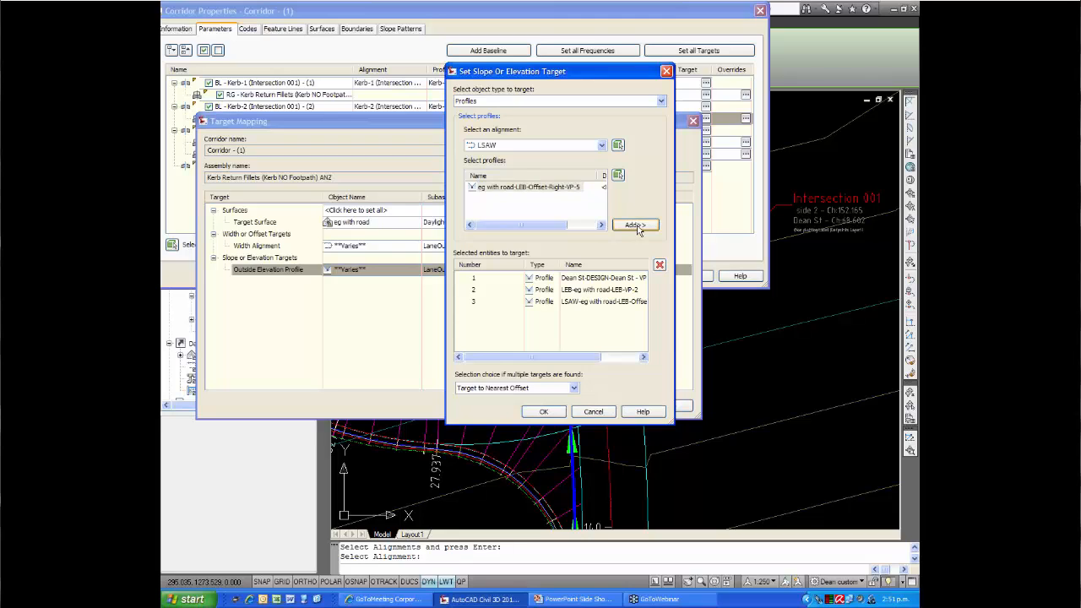
- Remove the LEB surface profile from the Kerb-2 region's outside elevation targets and apply the corridor changes
{"action": "left_click", "coordinate": [579, 290]}
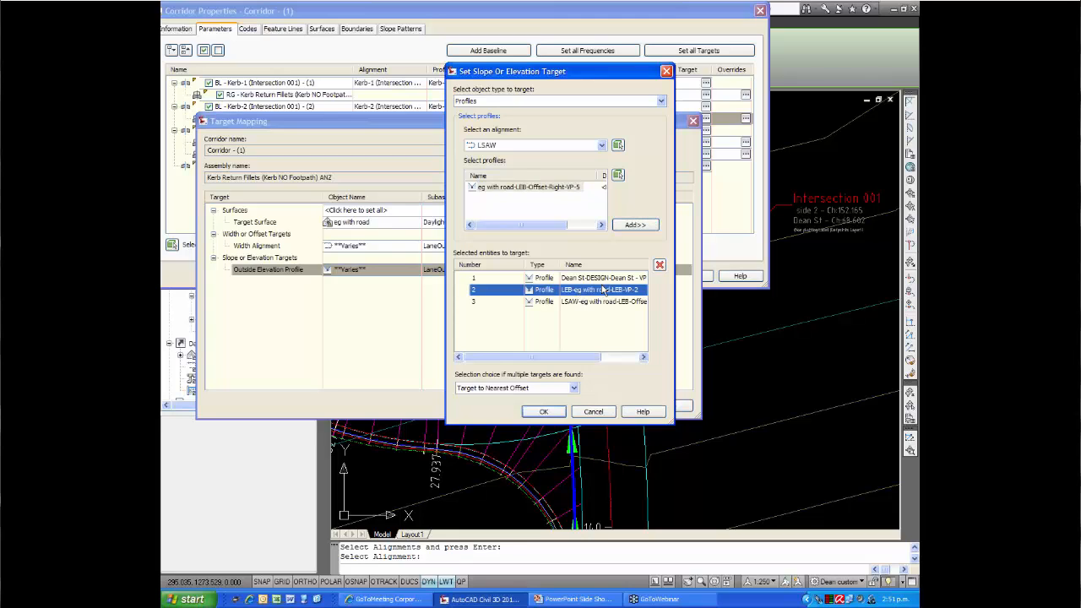
{"action": "left_click", "coordinate": [659, 266]}
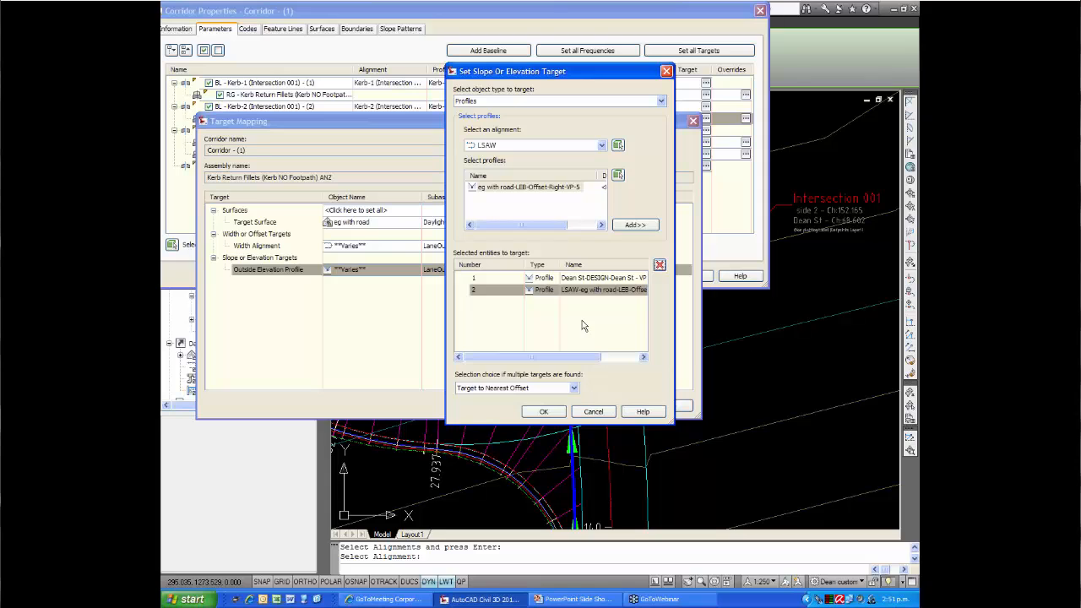
{"action": "left_click", "coordinate": [544, 412]}
{"action": "left_click", "coordinate": [578, 406]}
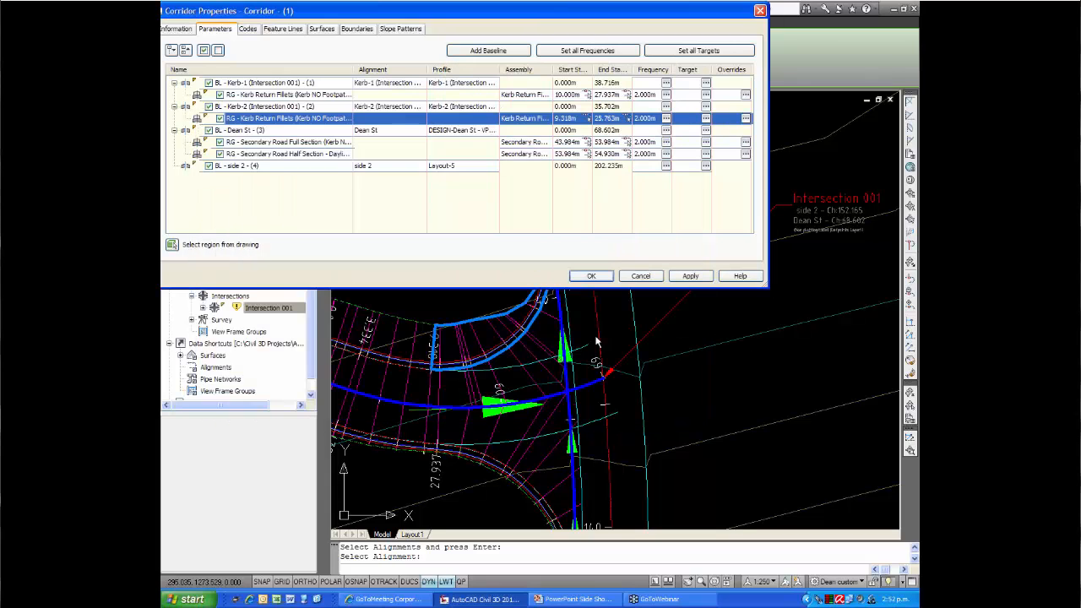
{"action": "left_click", "coordinate": [588, 276]}
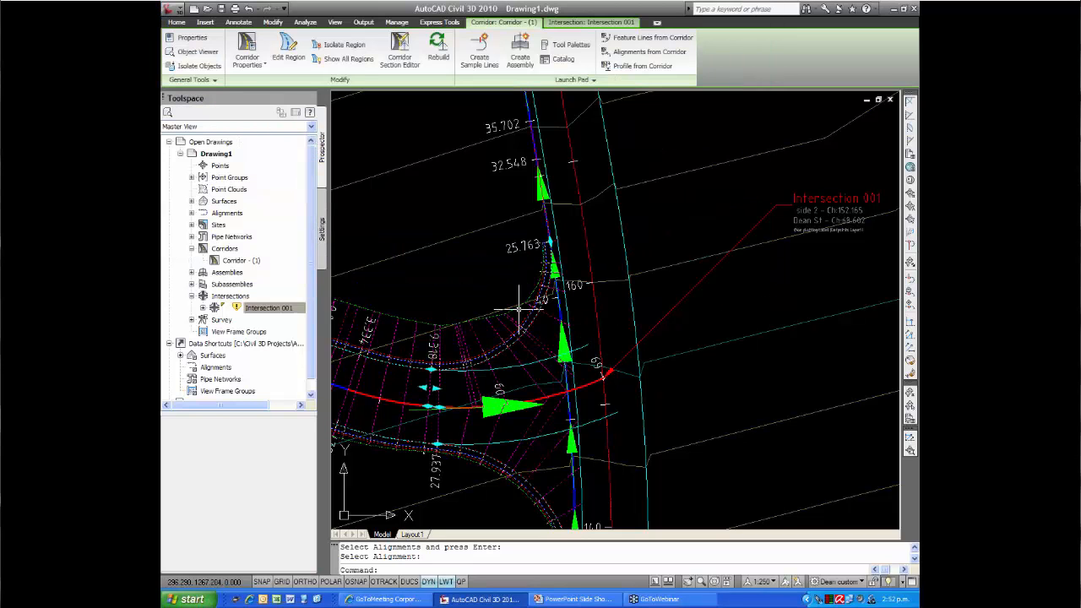
- Update the corridor regions of Intersection 001 and rebuild its corridor
{"action": "right_click", "coordinate": [253, 309]}
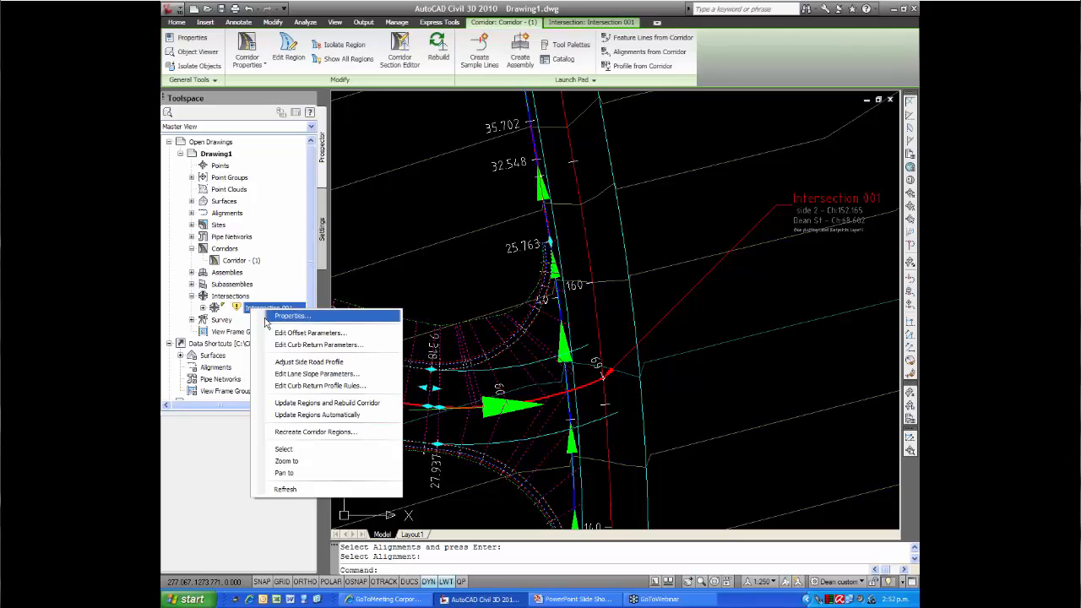
{"action": "left_click", "coordinate": [313, 405]}
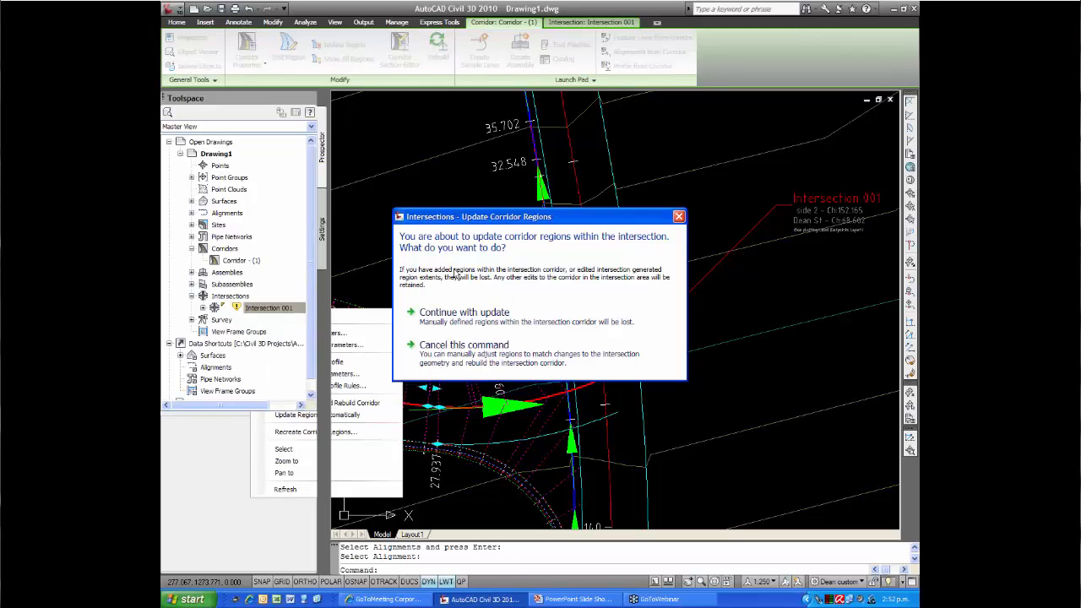
{"action": "left_click", "coordinate": [447, 346]}
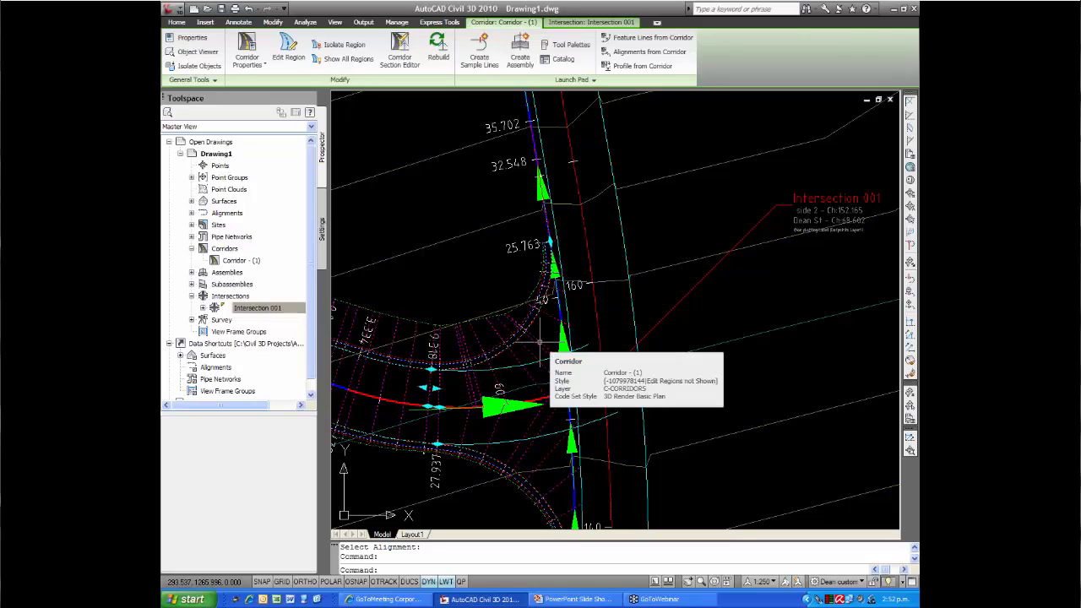
- Examine the corridor together with the existing ground surface in a tilted 3D Object Viewer view around the intersection
{"action": "left_click", "coordinate": [651, 270]}
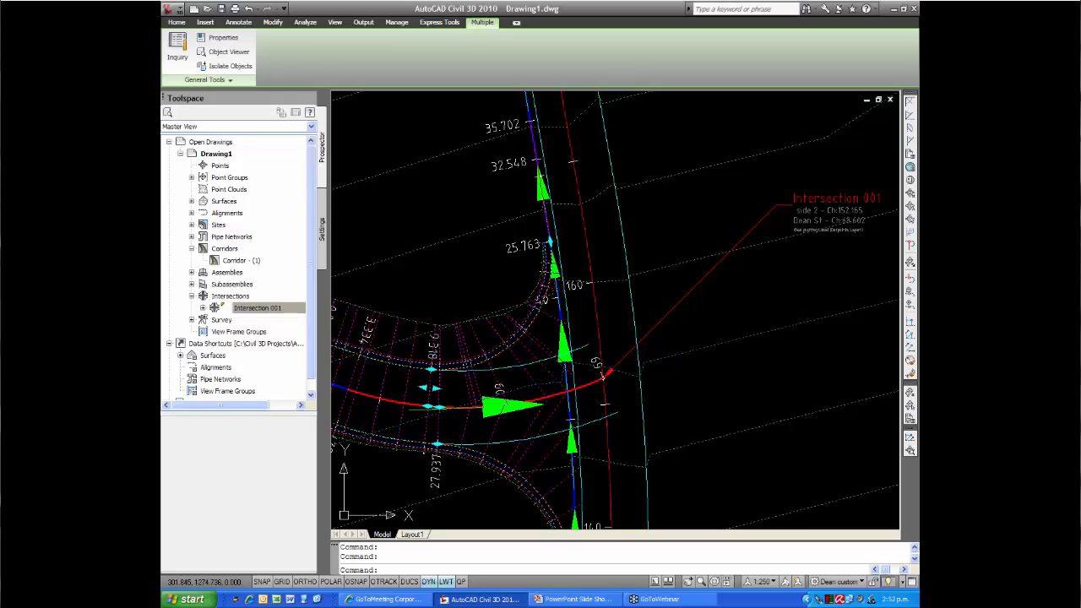
{"action": "right_click", "coordinate": [642, 236]}
{"action": "left_click", "coordinate": [675, 358]}
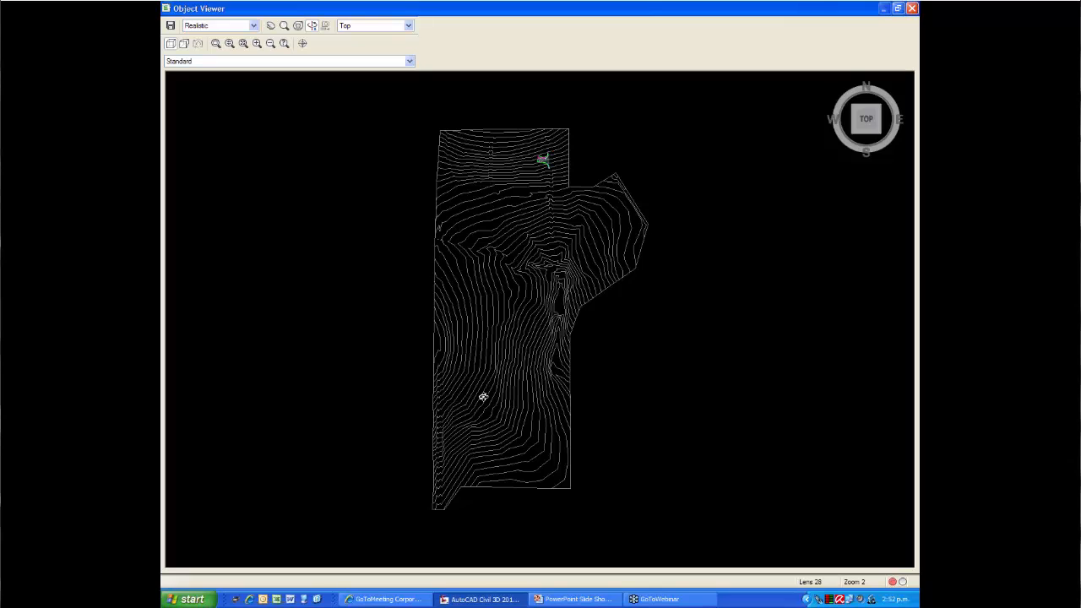
{"action": "mouse_move", "coordinate": [482, 393]}
{"action": "left_mouse_down"}
{"action": "mouse_move", "coordinate": [424, 278]}
{"action": "mouse_move", "coordinate": [414, 171]}
{"action": "left_mouse_up"}
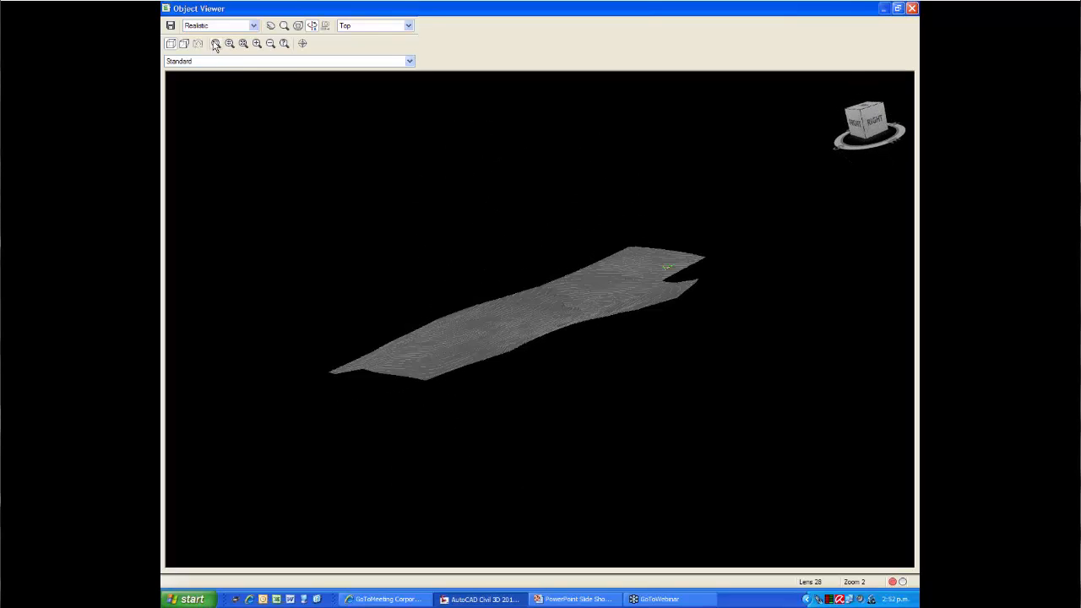
{"action": "left_click", "coordinate": [216, 43]}
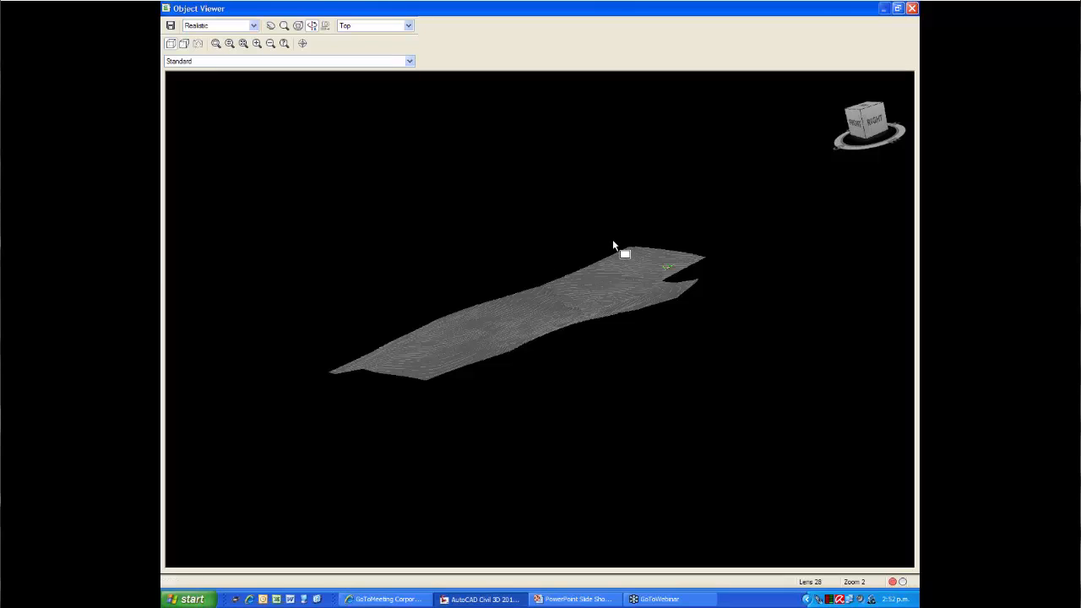
{"action": "left_click", "coordinate": [674, 271]}
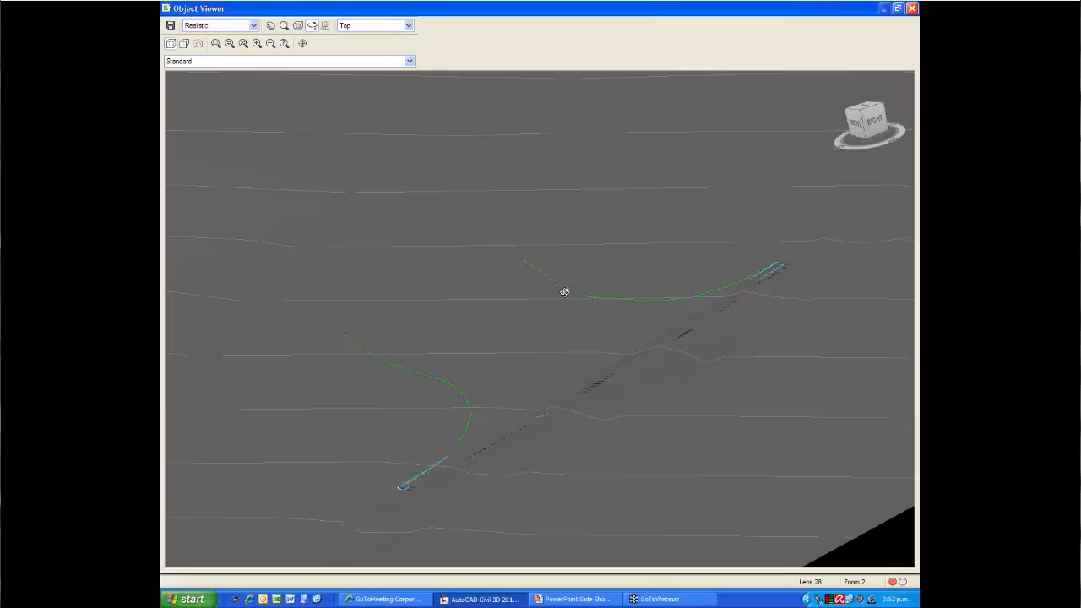
{"action": "left_click_drag", "start_coordinate": [557, 302], "coordinate": [497, 313]}
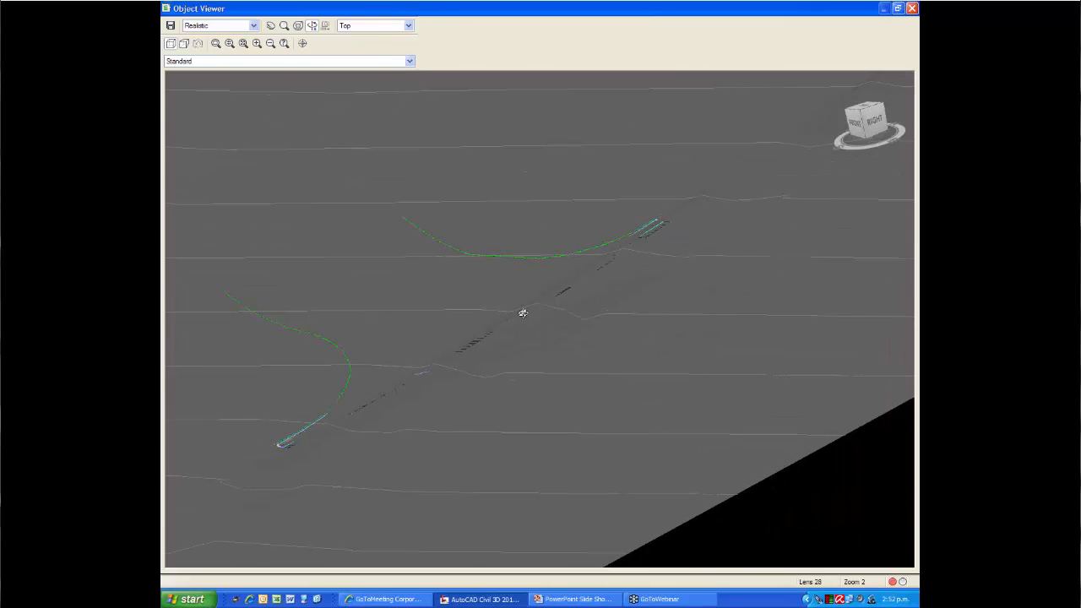
{"action": "scroll", "coordinate": [519, 319], "scroll_direction": "up", "scroll_amount": 3}
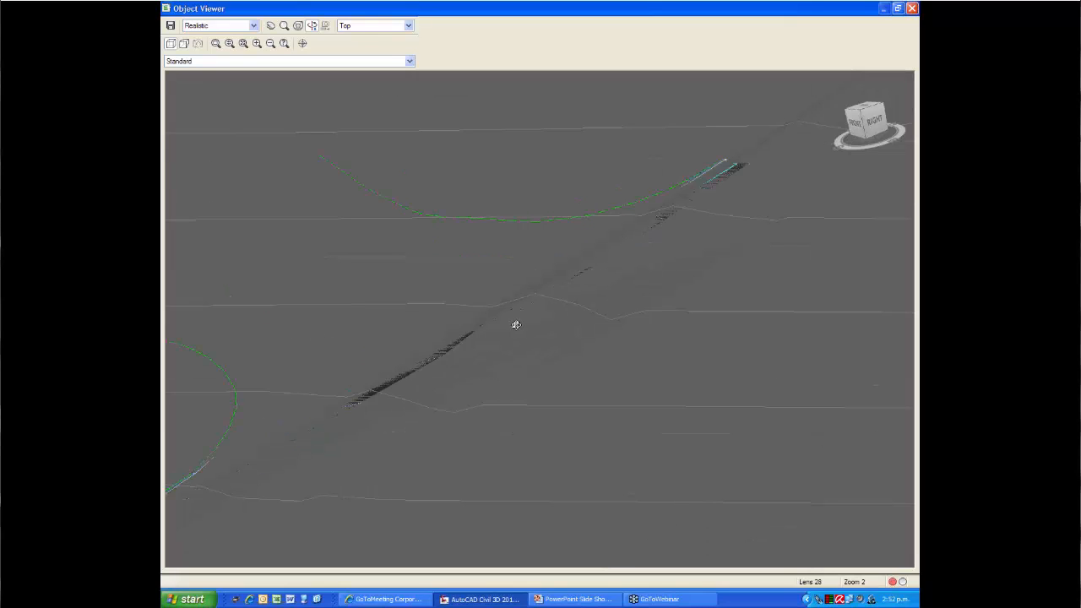
{"action": "scroll", "coordinate": [516, 325], "scroll_direction": "up", "scroll_amount": 2}
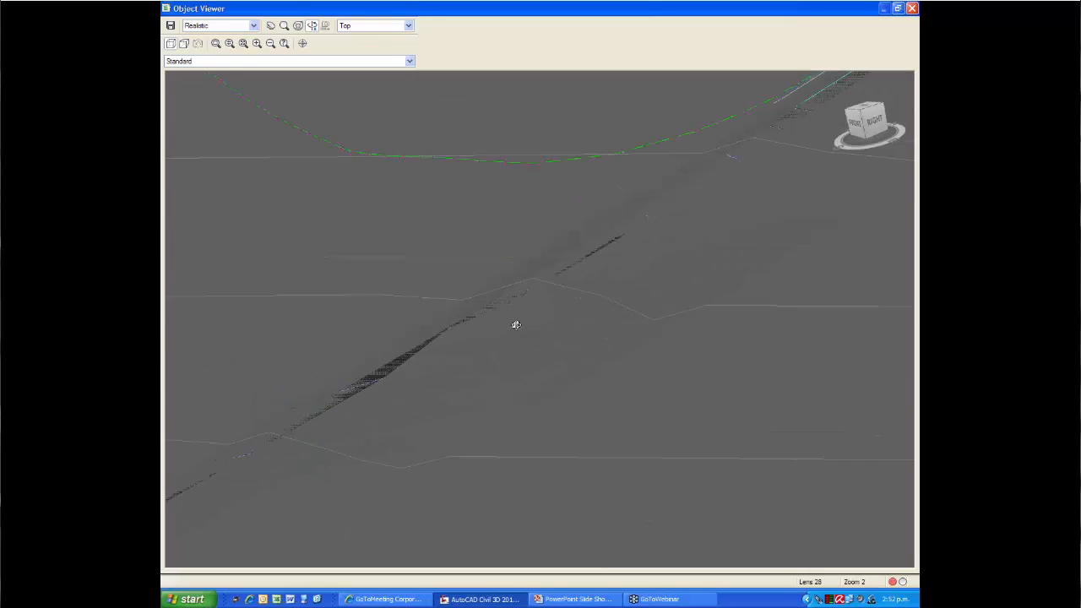
{"action": "scroll", "coordinate": [515, 325], "scroll_direction": "down", "scroll_amount": 2}
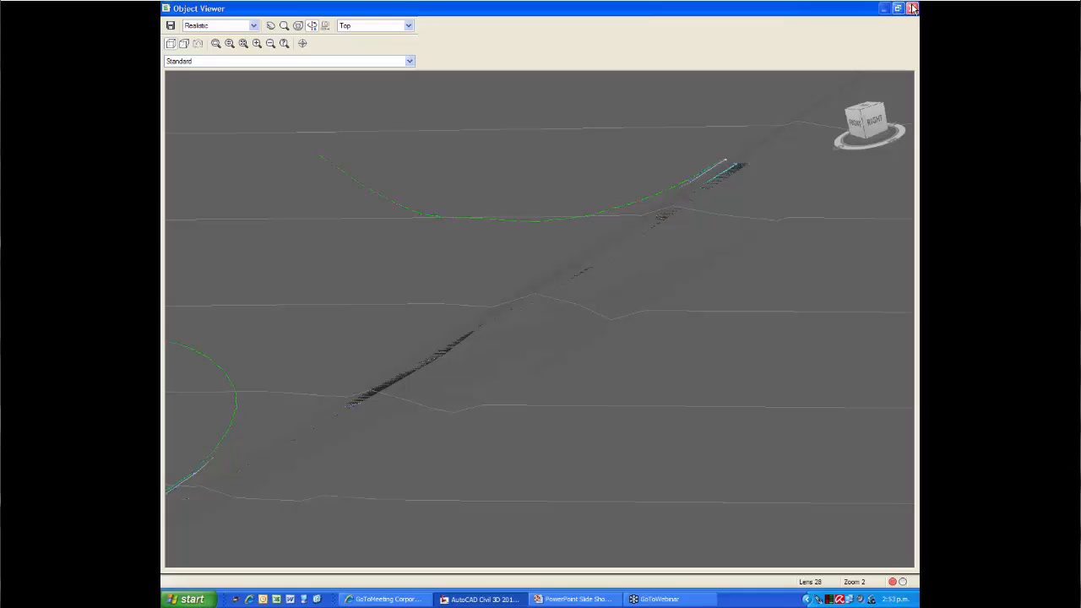
{"action": "key", "text": "Escape"}
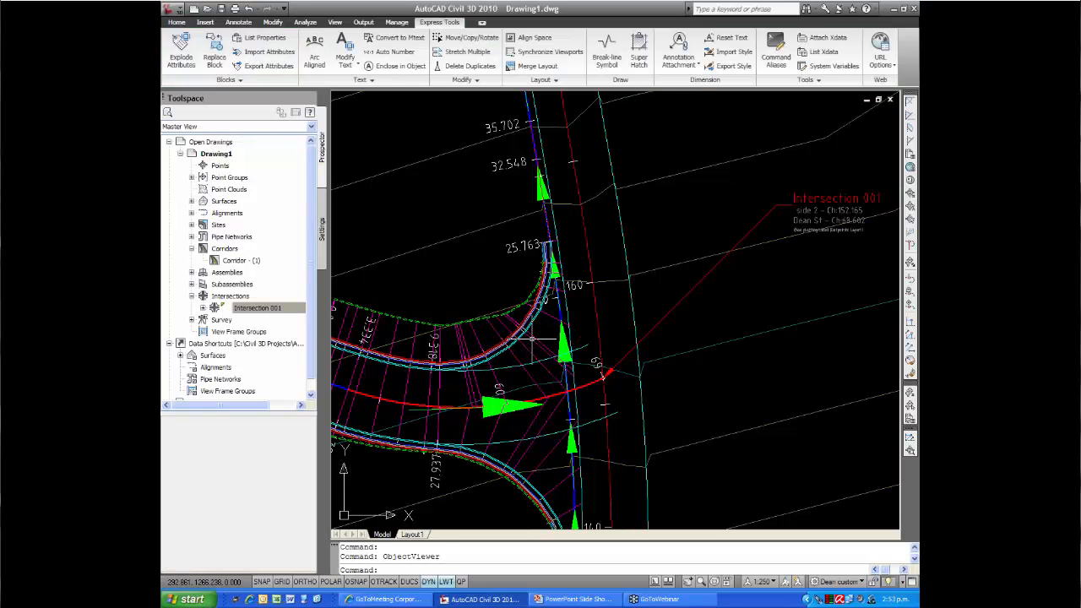
- Examine the corridor on its own in the Object Viewer from tilted 3D viewpoints
{"action": "left_click", "coordinate": [532, 338]}
{"action": "right_click", "coordinate": [473, 275]}
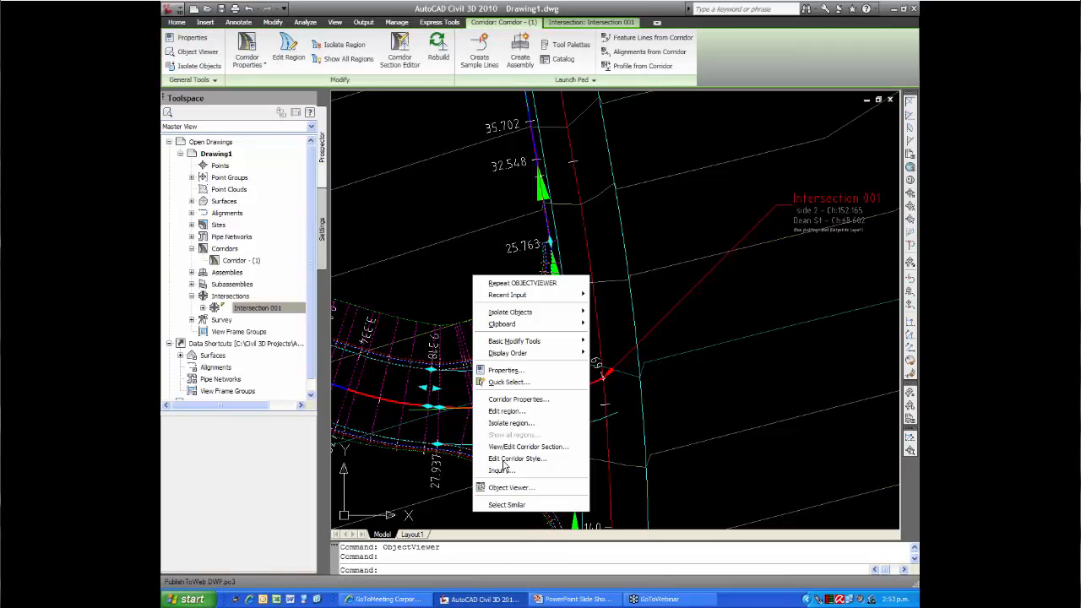
{"action": "left_click", "coordinate": [505, 489]}
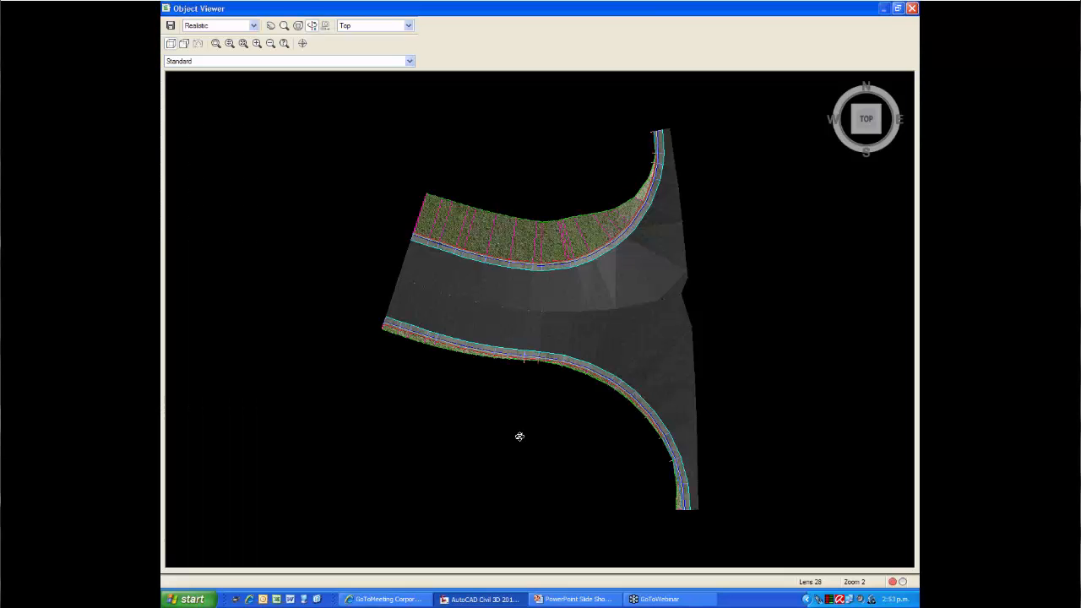
{"action": "left_click_drag", "start_coordinate": [518, 436], "coordinate": [408, 313]}
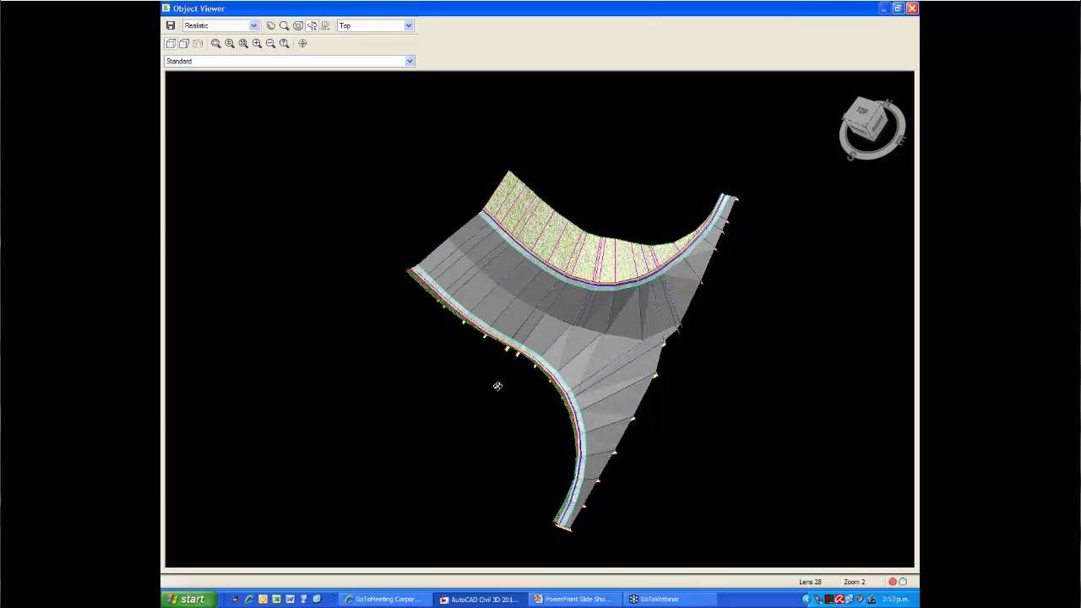
{"action": "left_click_drag", "start_coordinate": [504, 398], "coordinate": [505, 344]}
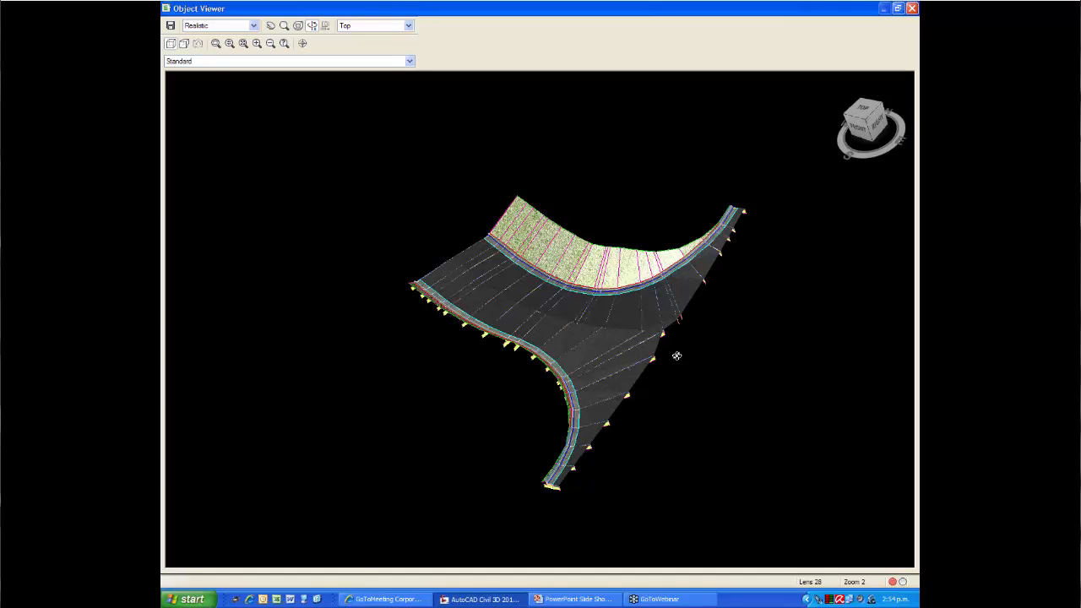
{"action": "key", "text": "Escape"}
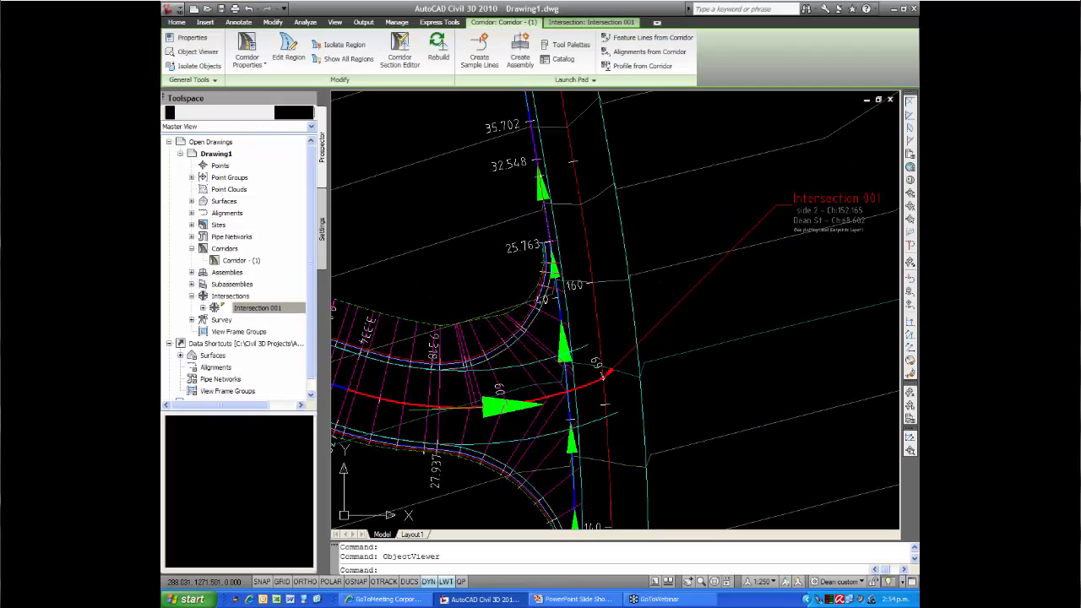
{"action": "key", "text": "Escape"}
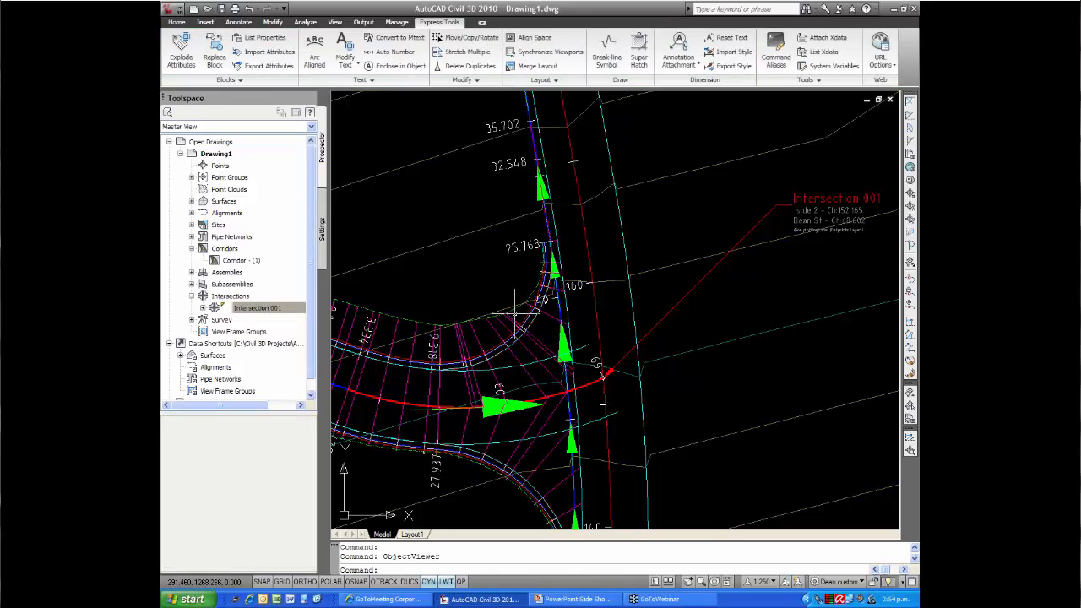
- Open the assembly frequency settings of the Kerb-1 kerb return region in the corridor
{"action": "middle_click_drag", "start_coordinate": [514, 309], "coordinate": [515, 247]}
{"action": "scroll", "coordinate": [588, 336], "scroll_direction": "up", "scroll_amount": 2}
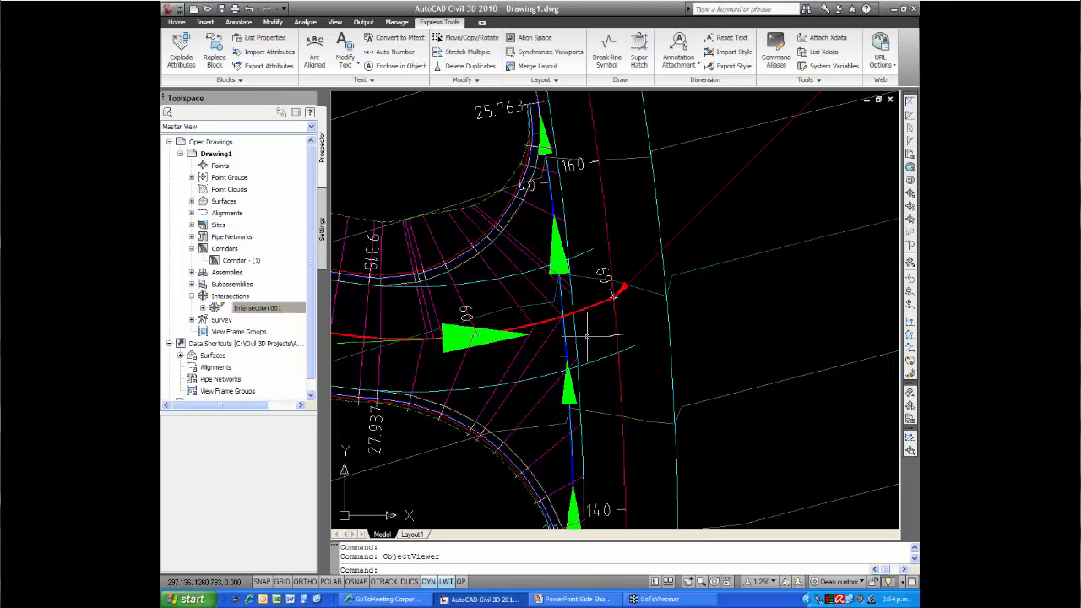
{"action": "scroll", "coordinate": [587, 336], "scroll_direction": "up", "scroll_amount": 2}
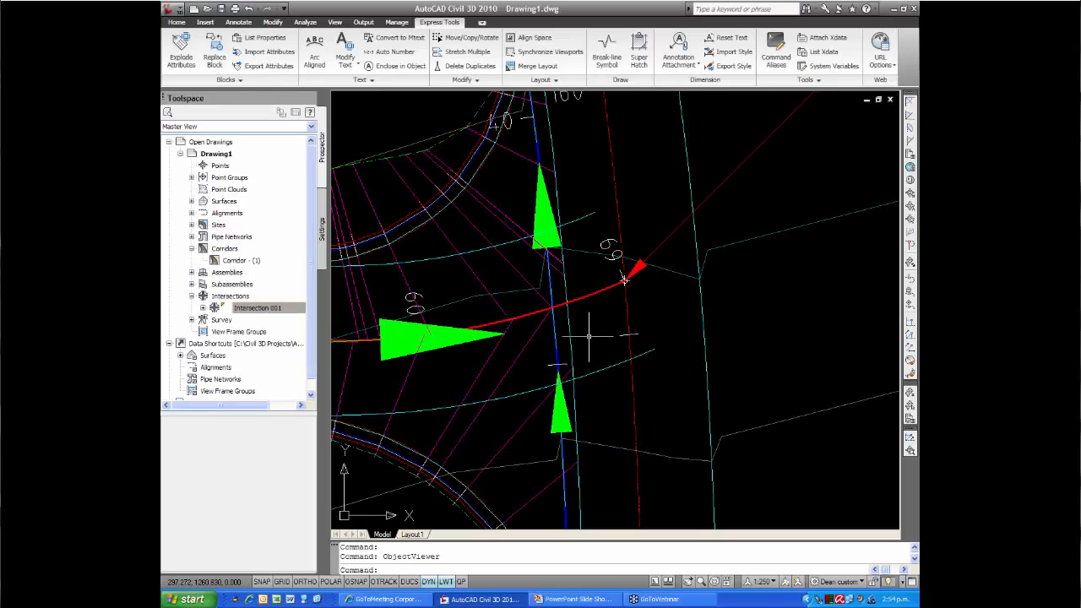
{"action": "left_click", "coordinate": [521, 351]}
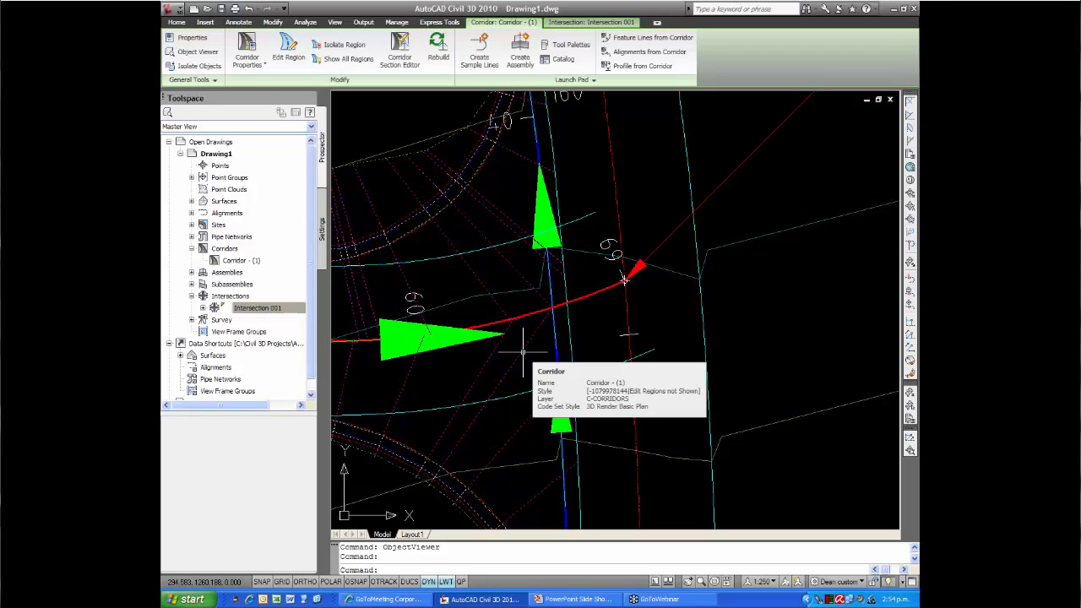
{"action": "left_click", "coordinate": [288, 50]}
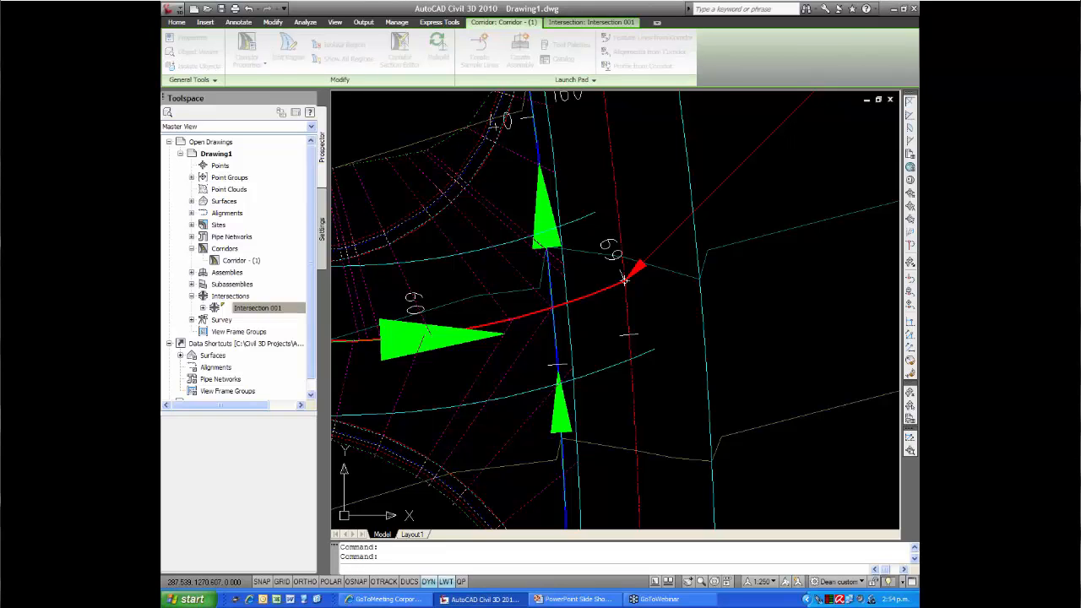
{"action": "left_click", "coordinate": [627, 329]}
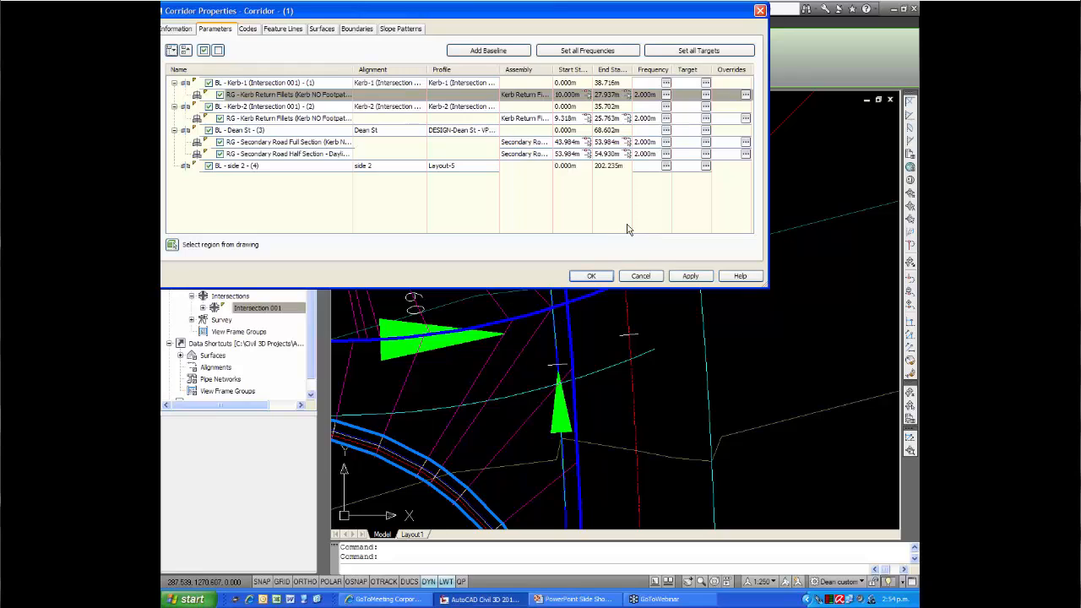
{"action": "left_click", "coordinate": [666, 96]}
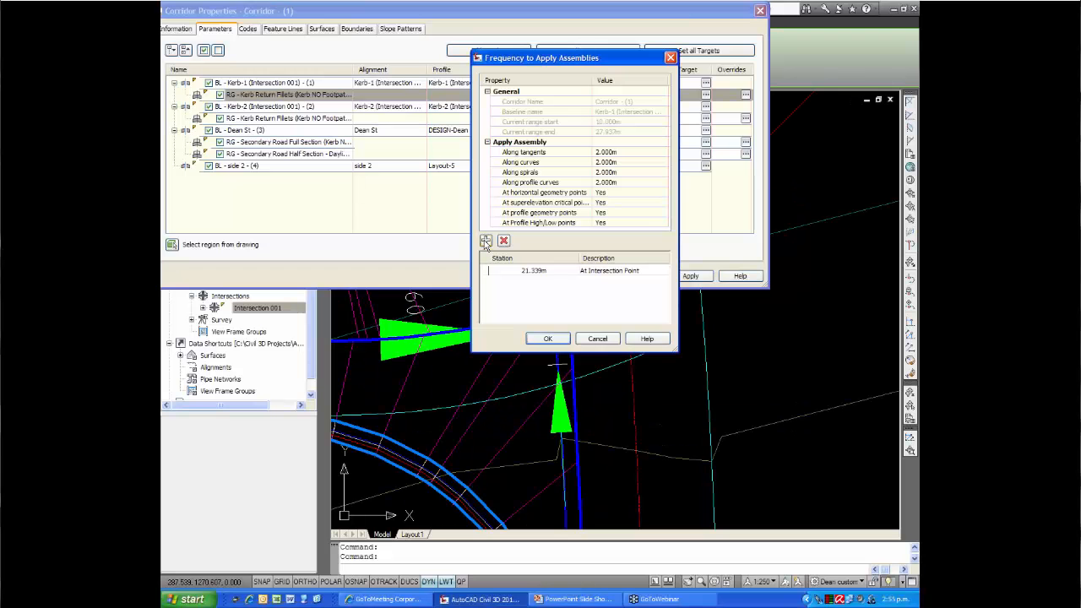
- Add a Kerb-1 region station at 21.119 m on the apparent intersection of Dean St and LSAW, then apply the corridor changes
{"action": "left_click", "coordinate": [485, 242]}
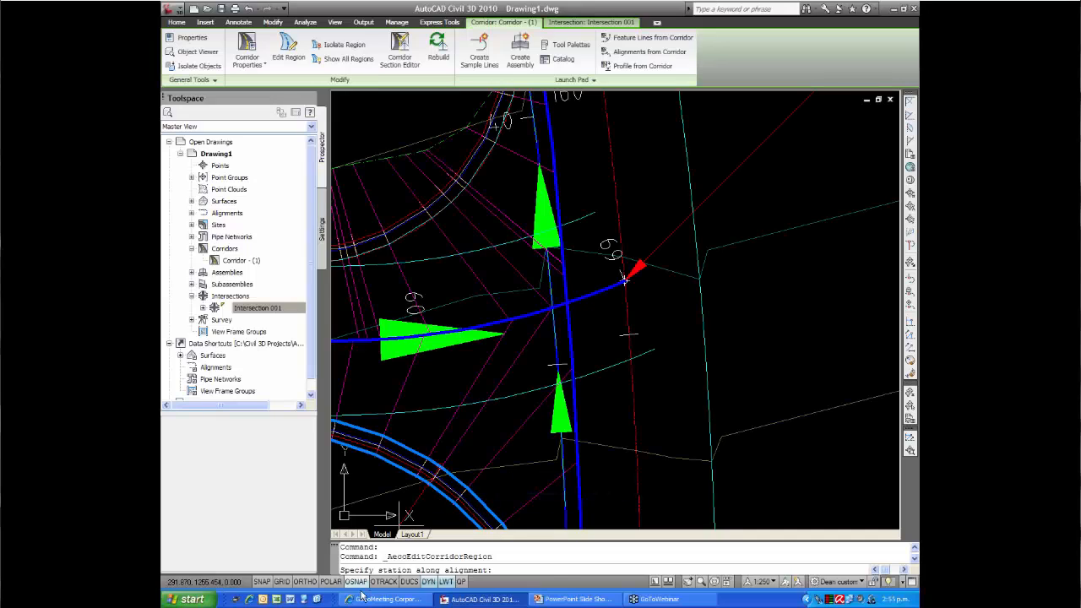
{"action": "left_click", "coordinate": [356, 581]}
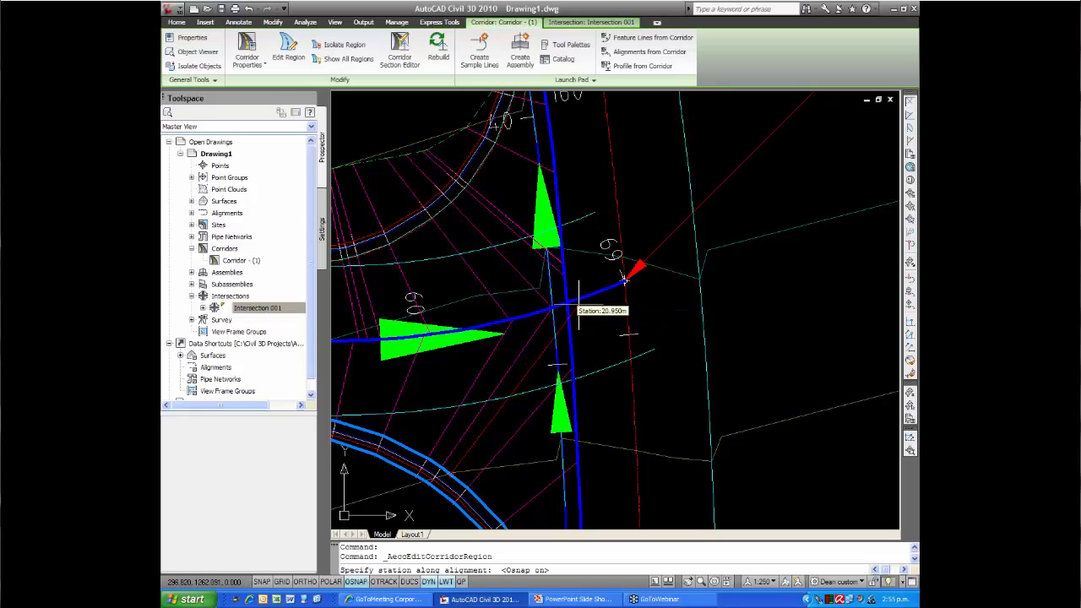
{"action": "right_click", "coordinate": [564, 318], "text": "shift"}
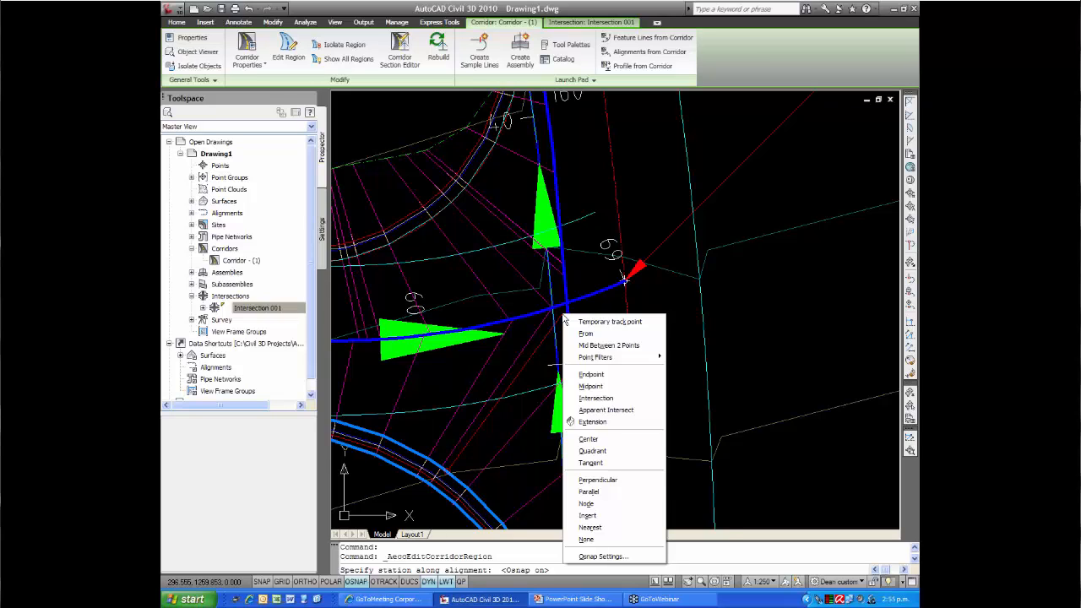
{"action": "left_click", "coordinate": [605, 410]}
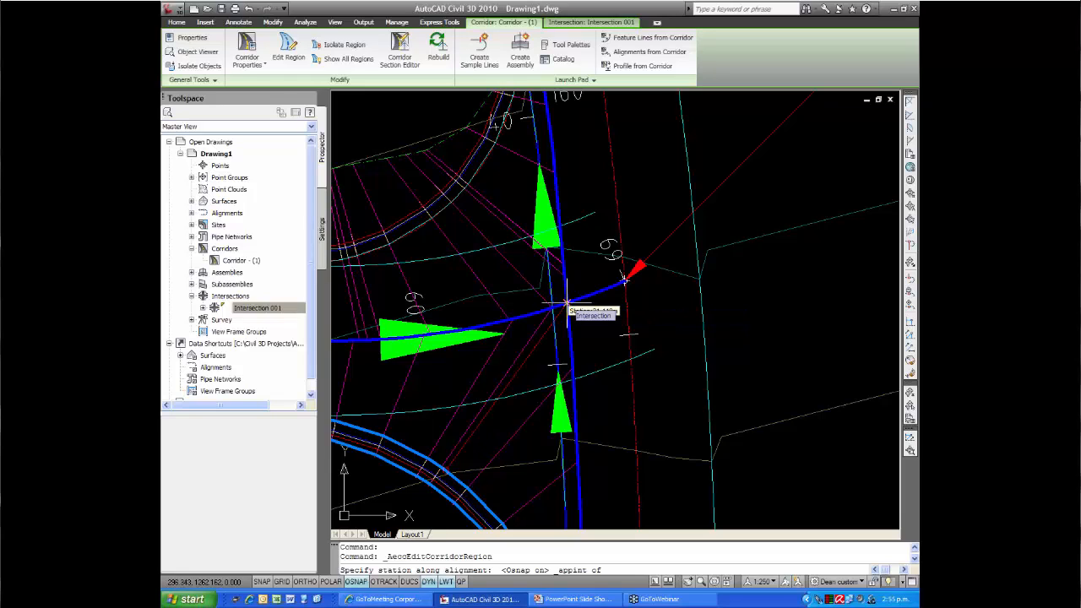
{"action": "left_click", "coordinate": [566, 302]}
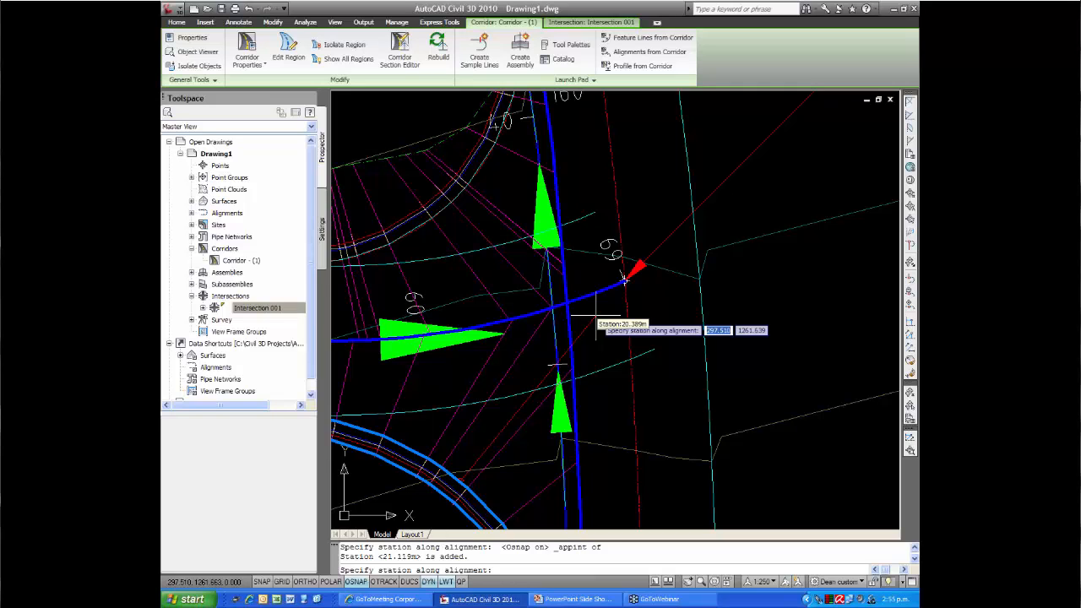
{"action": "key", "text": "Return"}
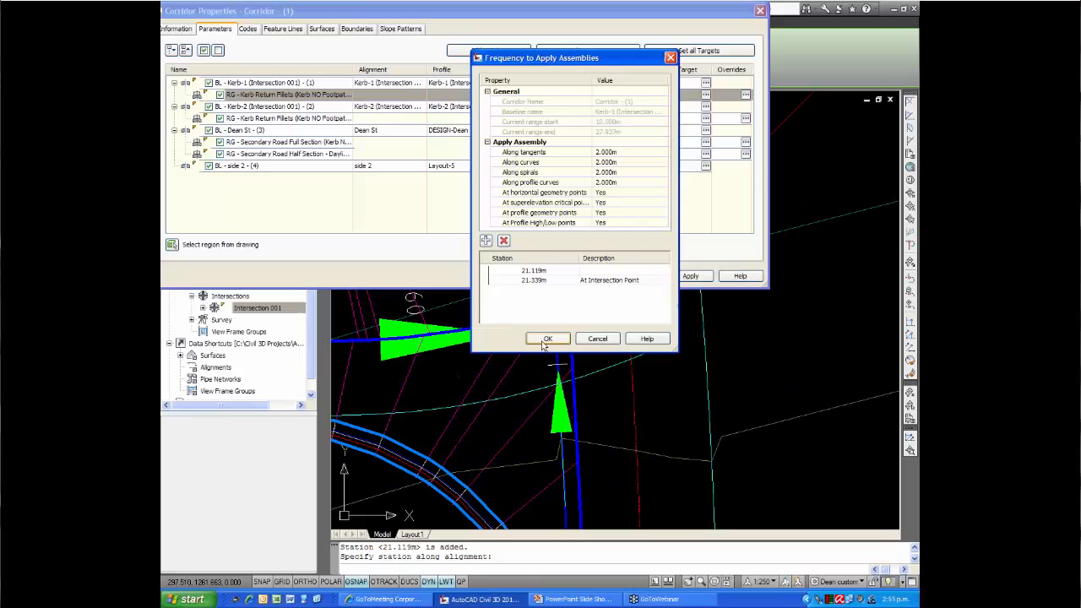
{"action": "key", "text": "Return"}
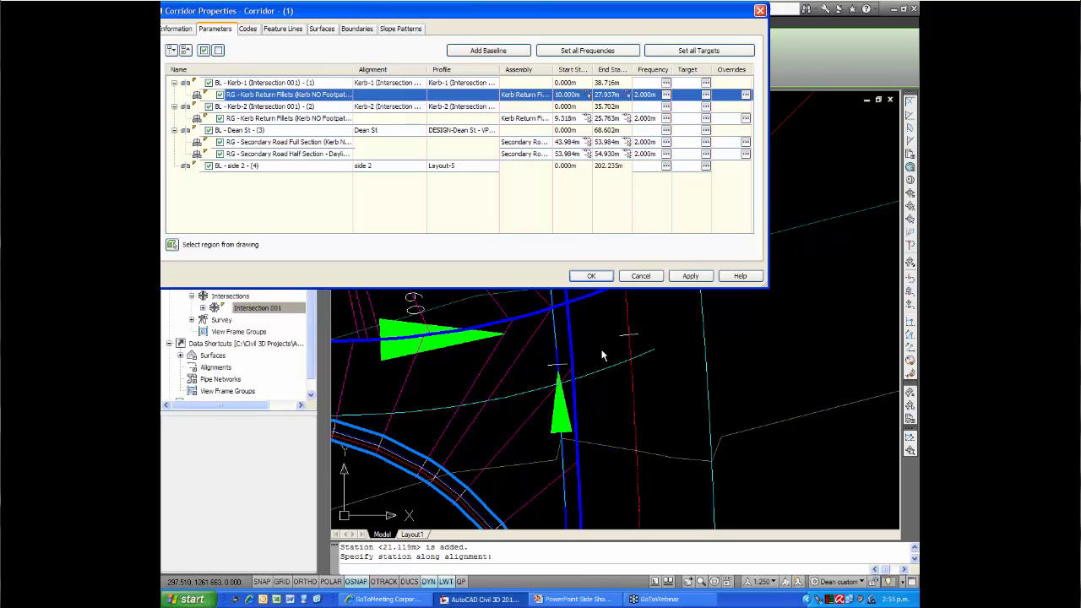
{"action": "left_click", "coordinate": [593, 277]}
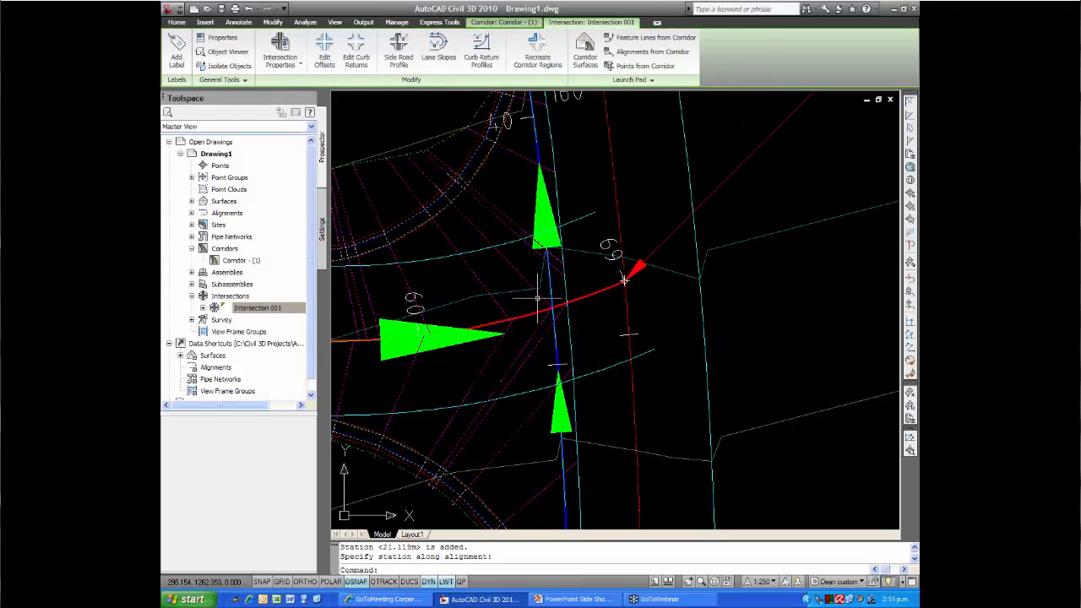
- Regenerate the whole drawing and reselect the corridor
{"action": "key", "text": "Escape"}
{"action": "type", "text": "rea"}
{"action": "key", "text": "Return"}
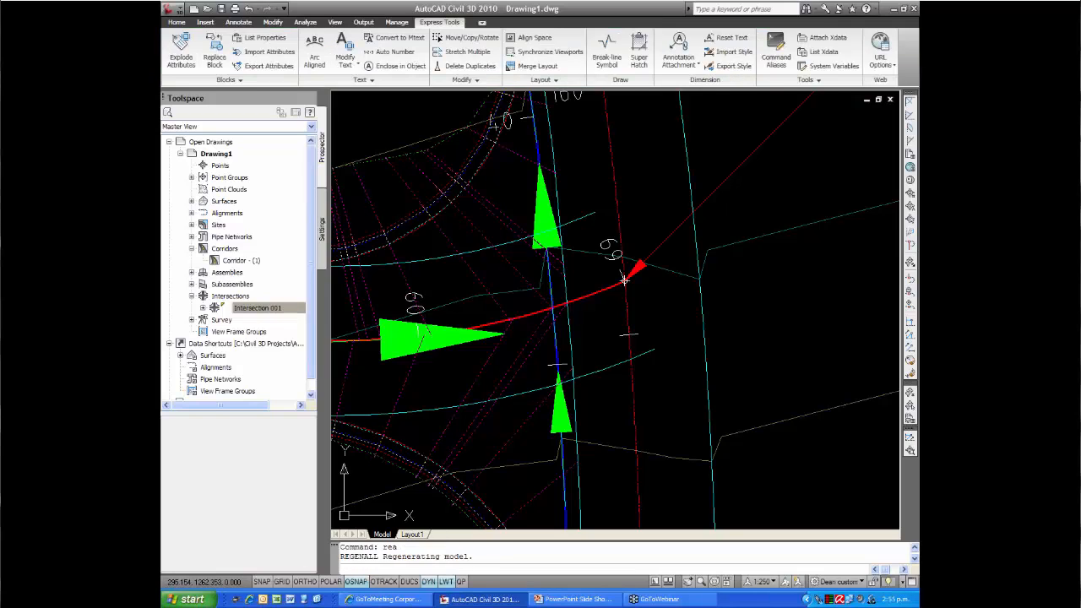
{"action": "left_click", "coordinate": [623, 280]}
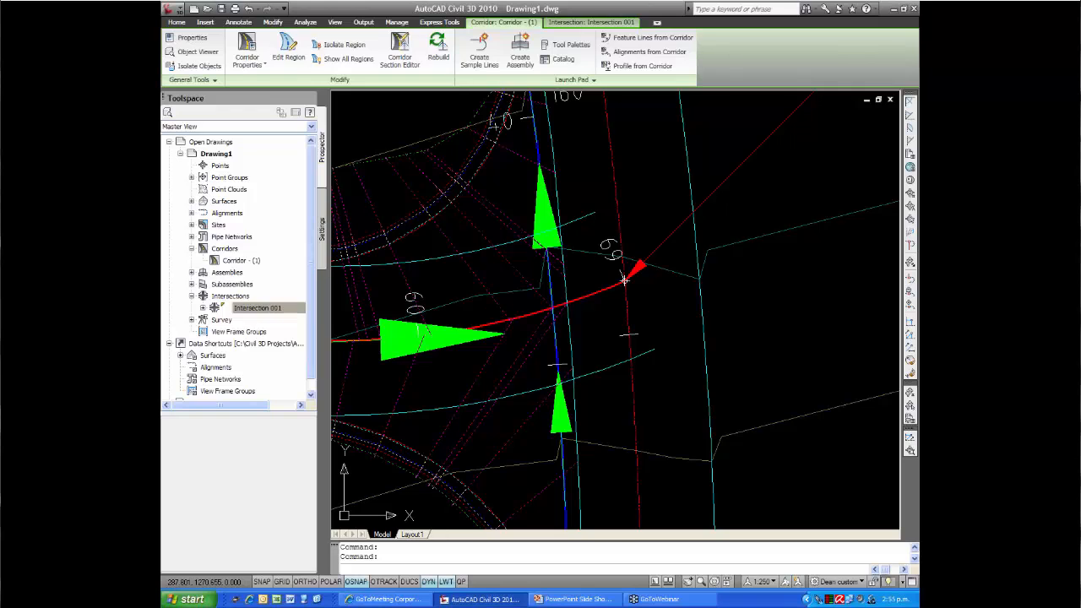
- Add a Kerb-2 region station at 17.342 m on the crossing of Dean St and LSAW, then apply the corridor changes
{"action": "key", "text": "Escape"}
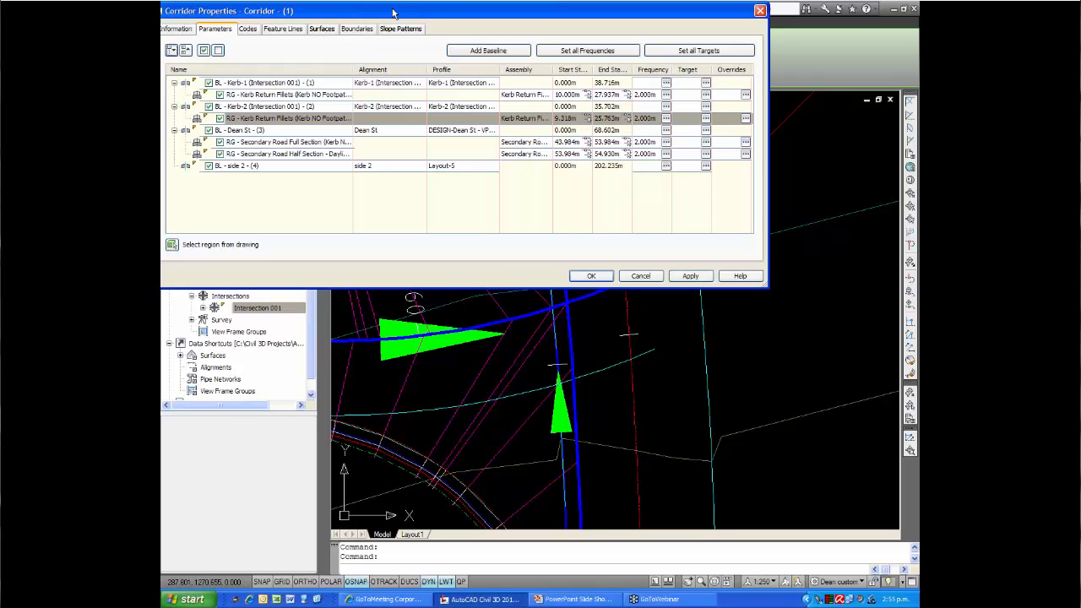
{"action": "left_click", "coordinate": [666, 118]}
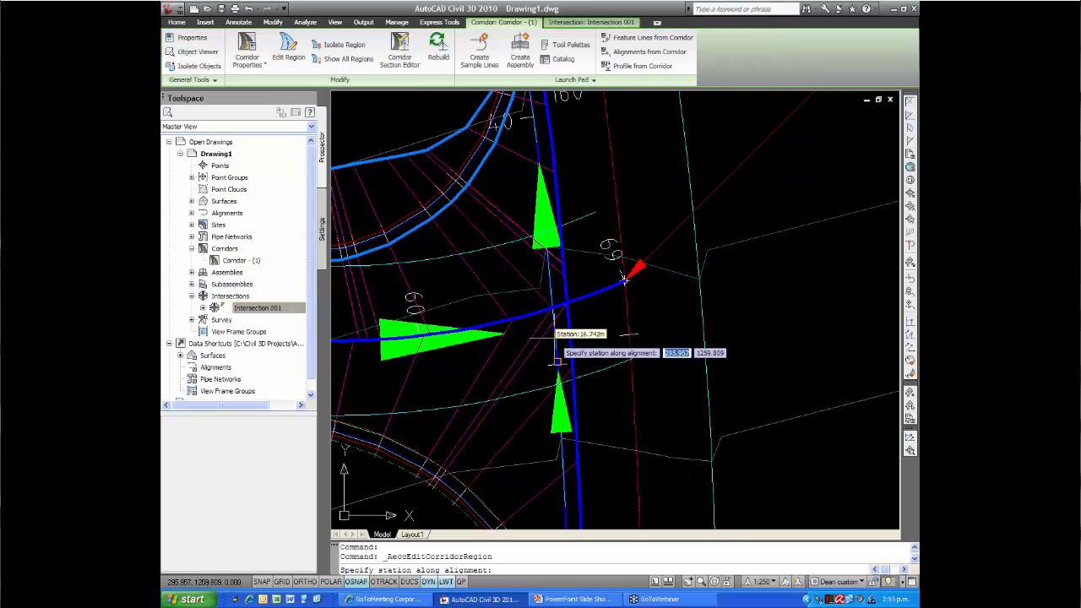
{"action": "left_click", "coordinate": [565, 302]}
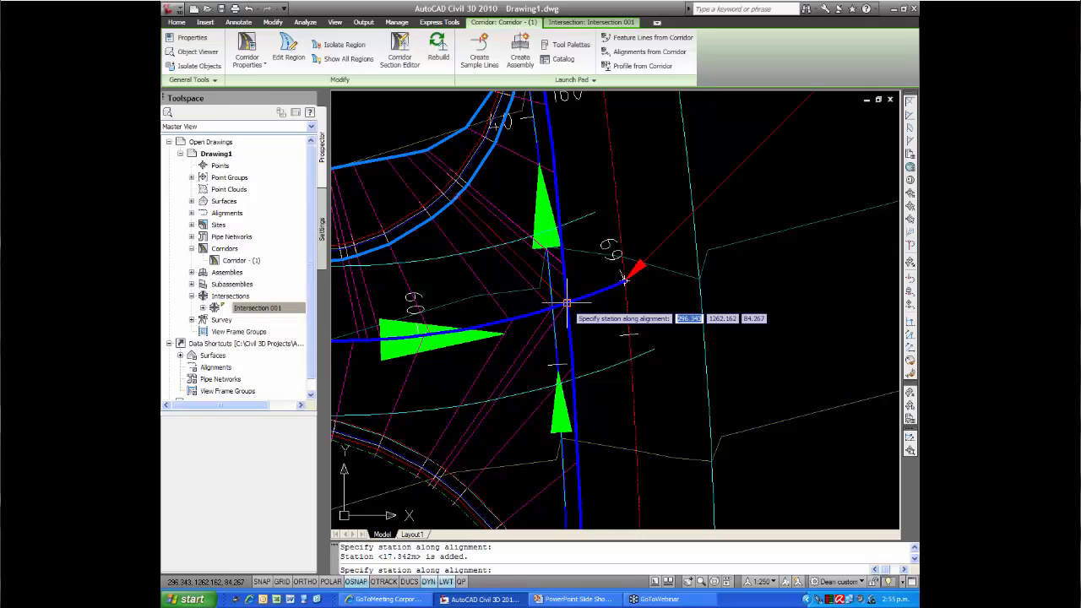
{"action": "key", "text": "Return"}
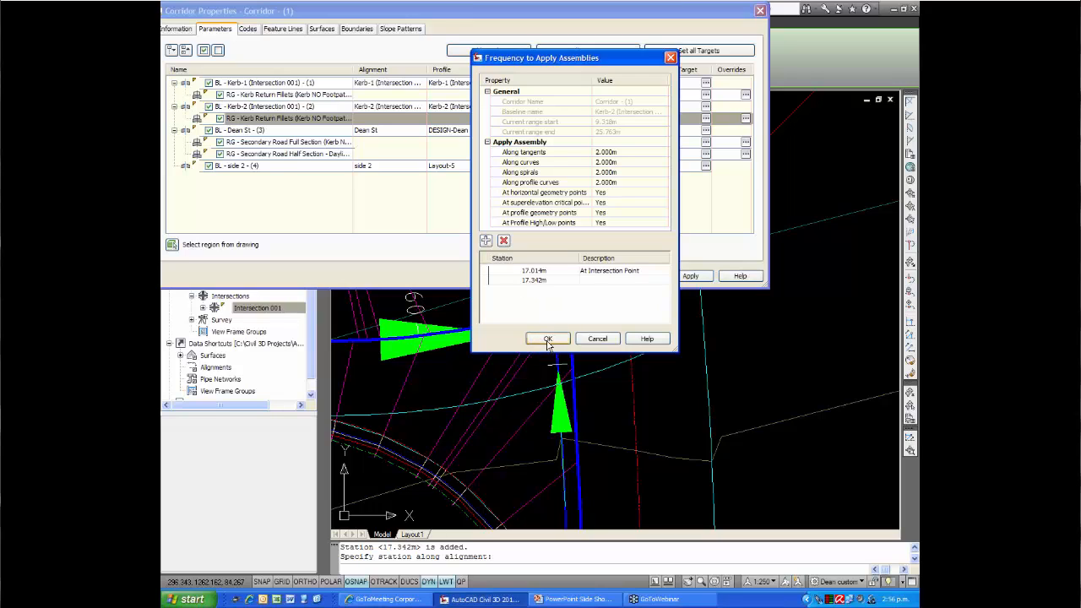
{"action": "left_click", "coordinate": [547, 339]}
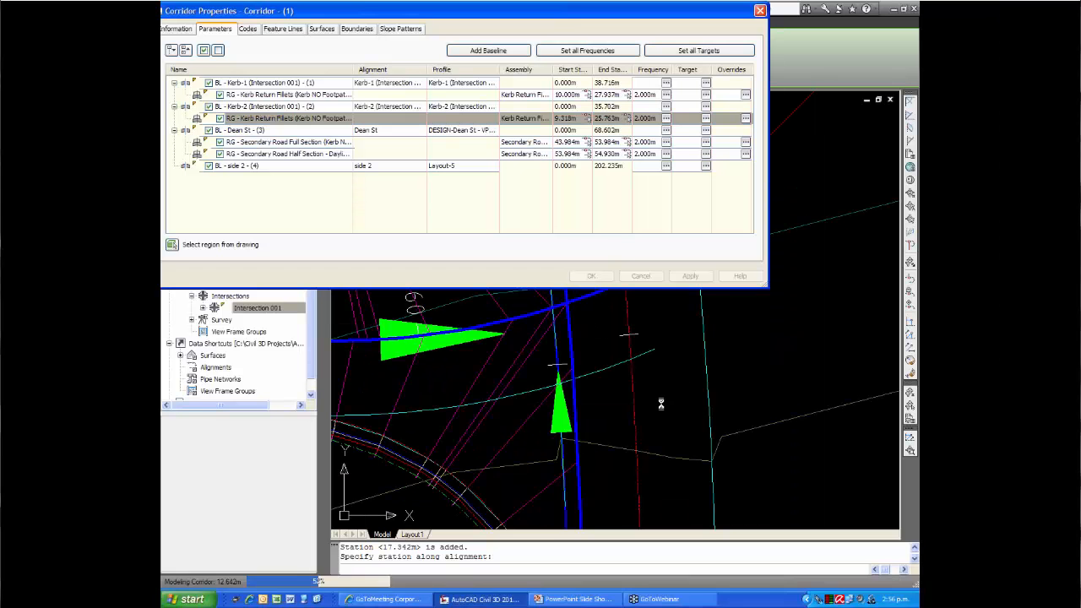
{"action": "key", "text": "Return"}
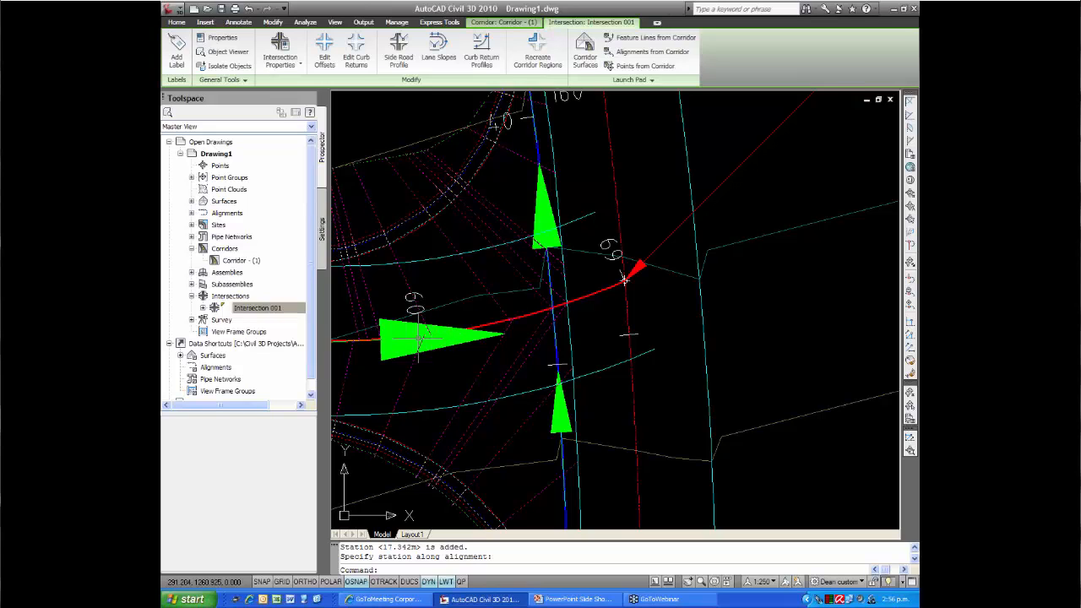
- Request the region update and corridor rebuild for Intersection 001, and inspect the corridor from a tilted 3D viewpoint in the Object Viewer
{"action": "right_click", "coordinate": [257, 311]}
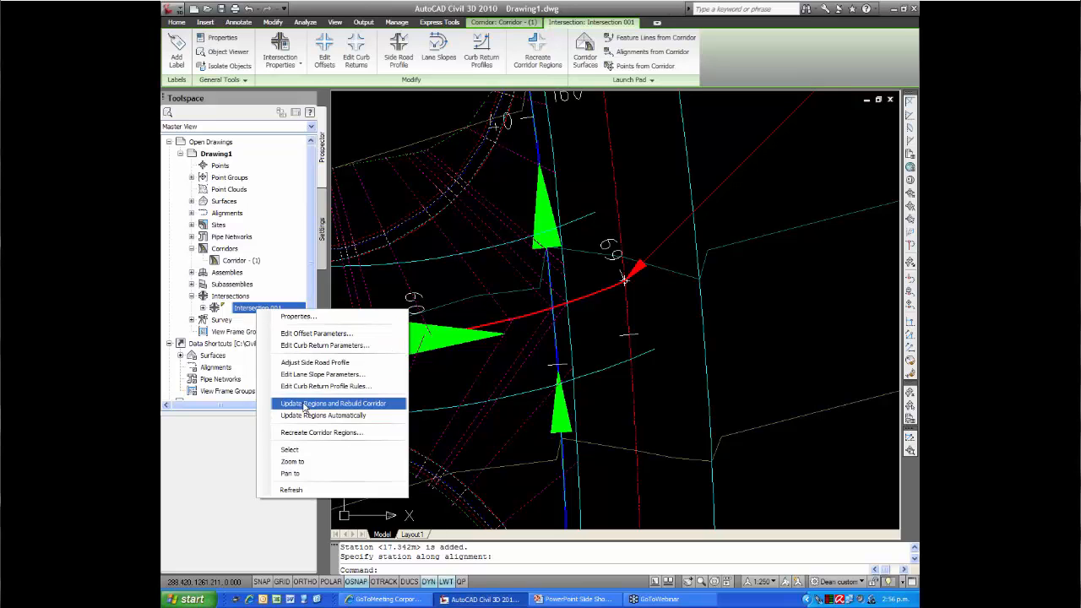
{"action": "left_click", "coordinate": [305, 403]}
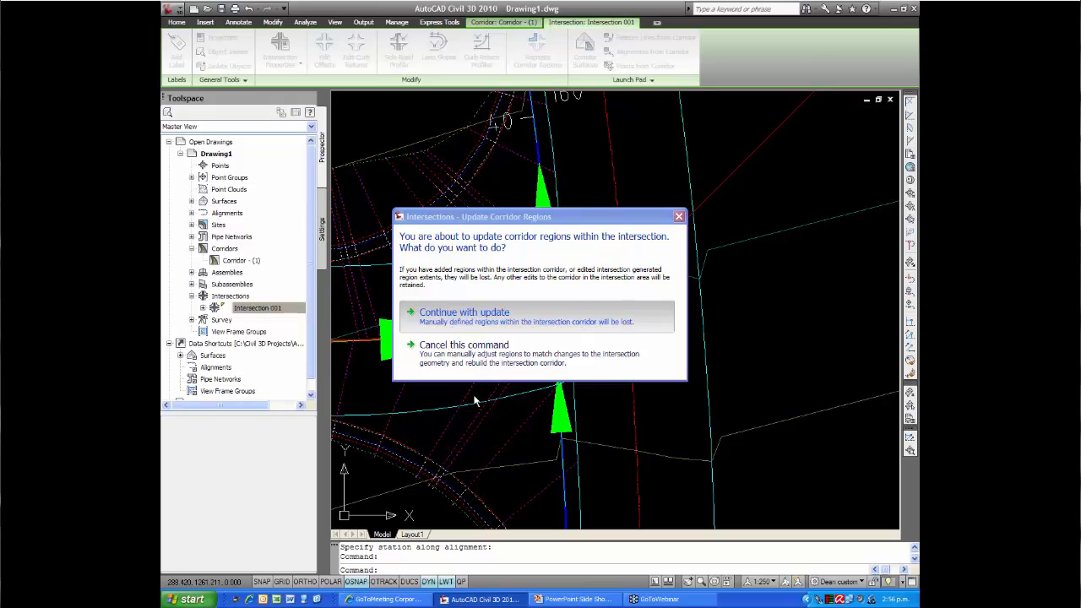
{"action": "right_click", "coordinate": [448, 374]}
{"action": "left_click", "coordinate": [485, 349]}
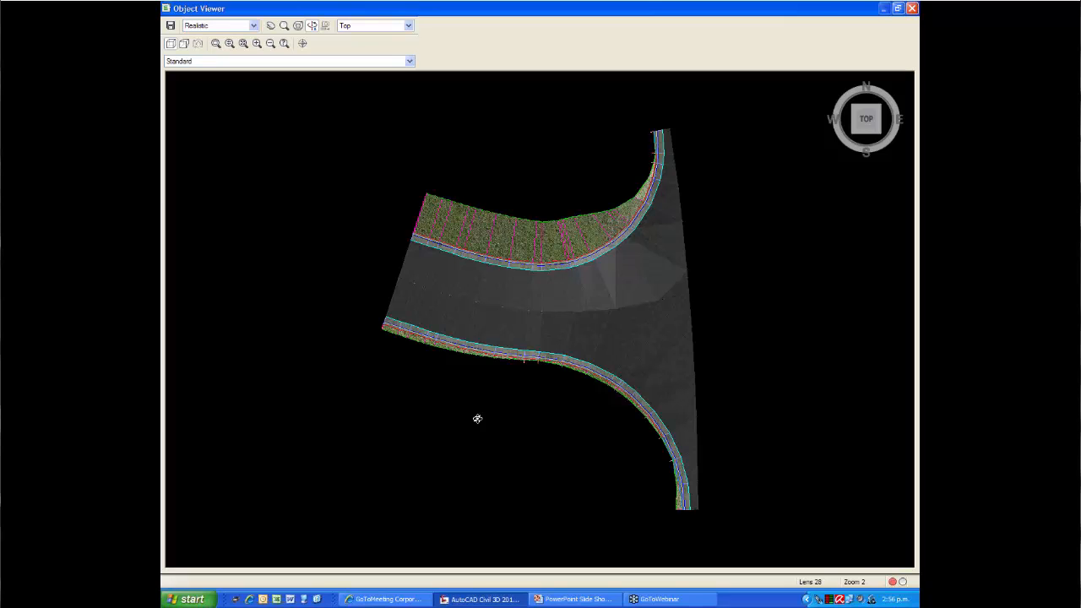
{"action": "left_click_drag", "start_coordinate": [477, 419], "coordinate": [380, 230]}
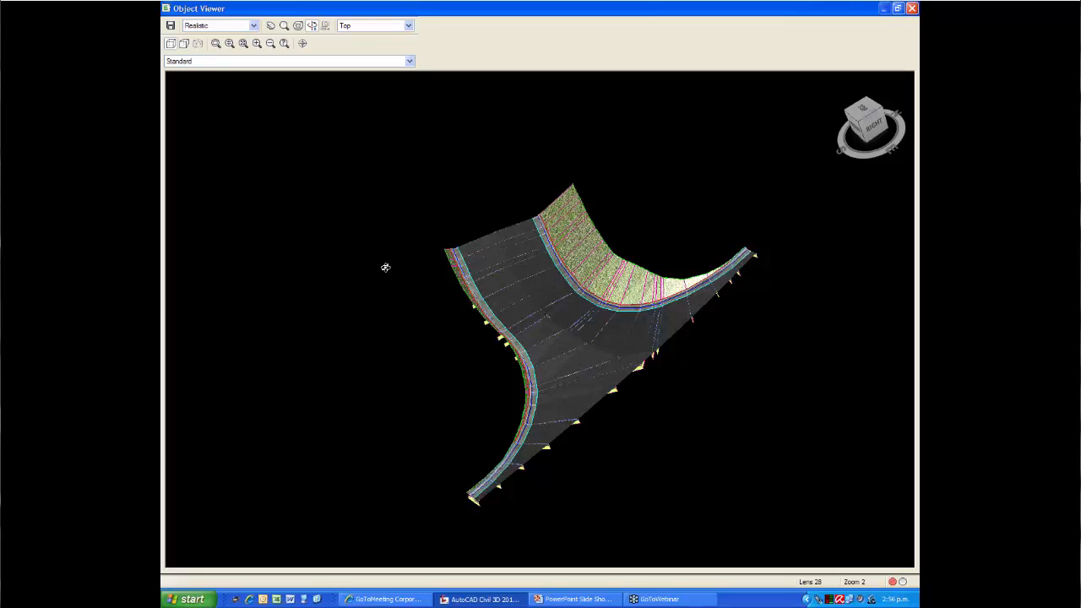
{"action": "left_click", "coordinate": [911, 8]}
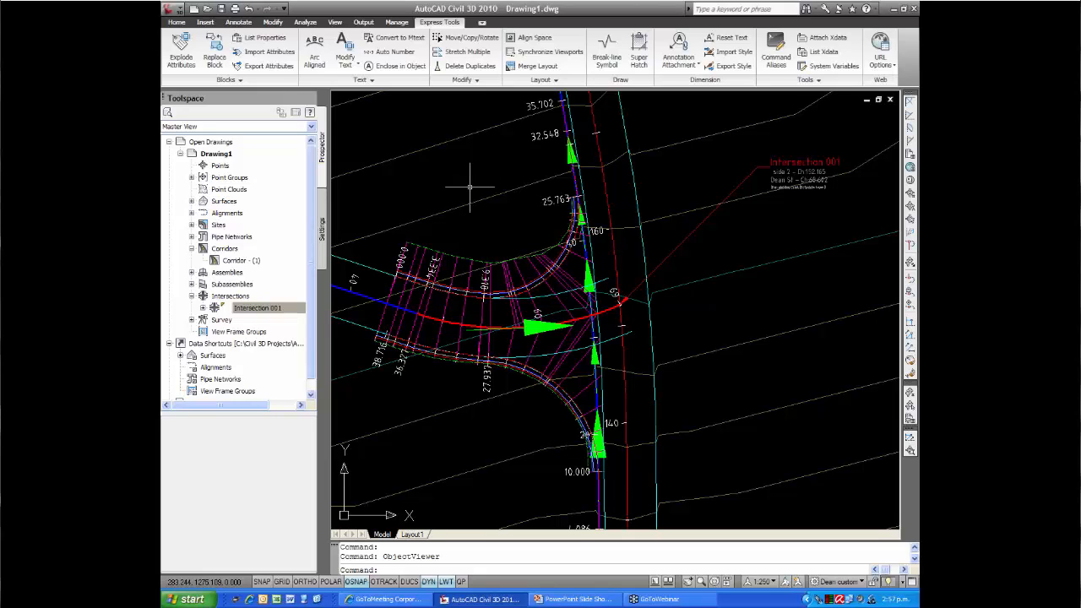
{"action": "left_click", "coordinate": [363, 22]}
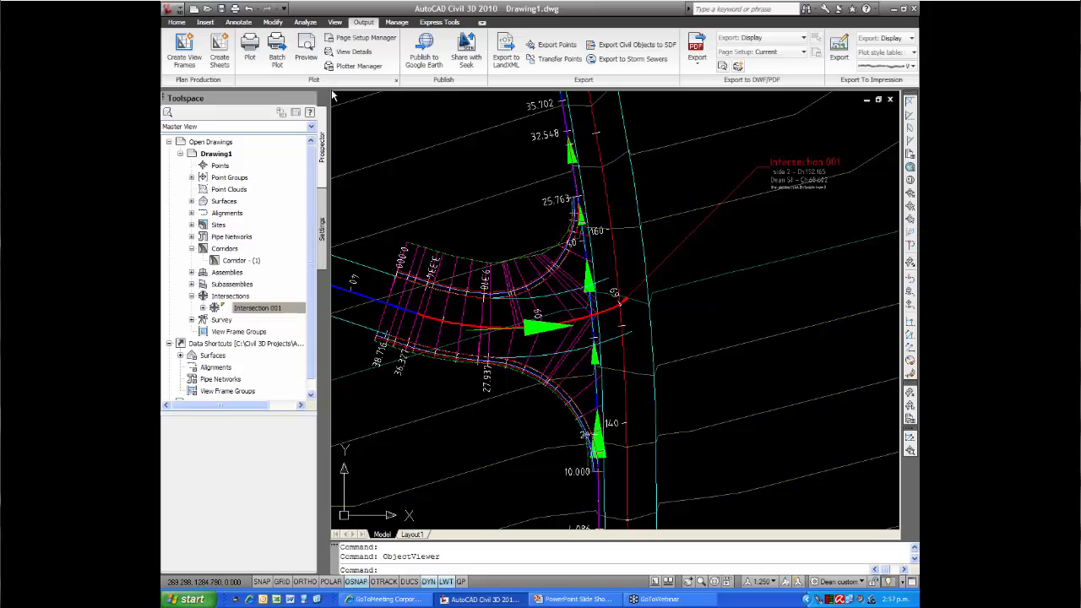
{"action": "left_click", "coordinate": [305, 22]}
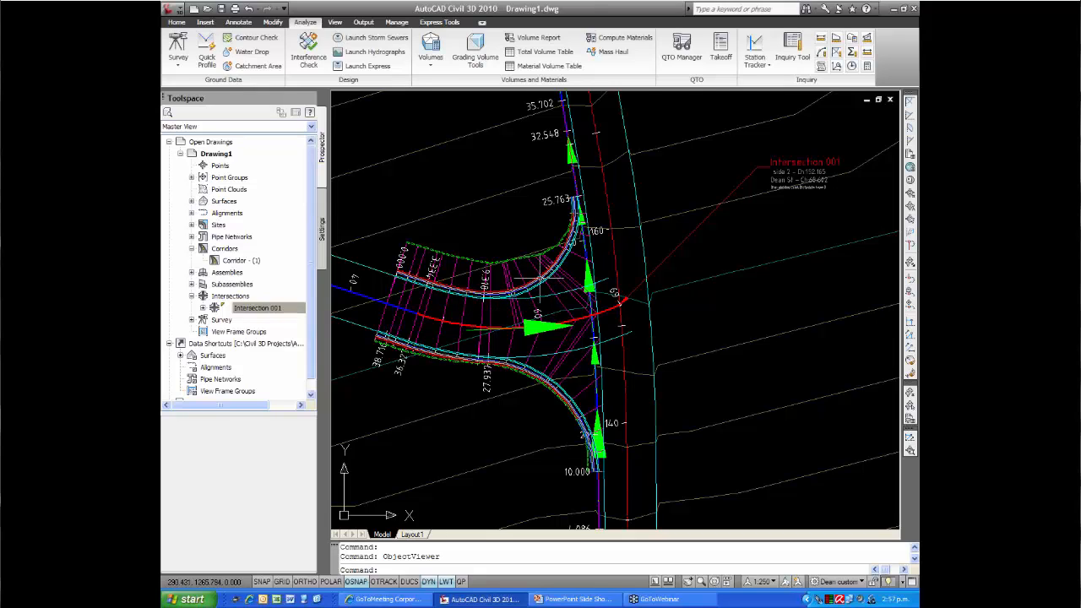
{"action": "mouse_move", "coordinate": [536, 279]}
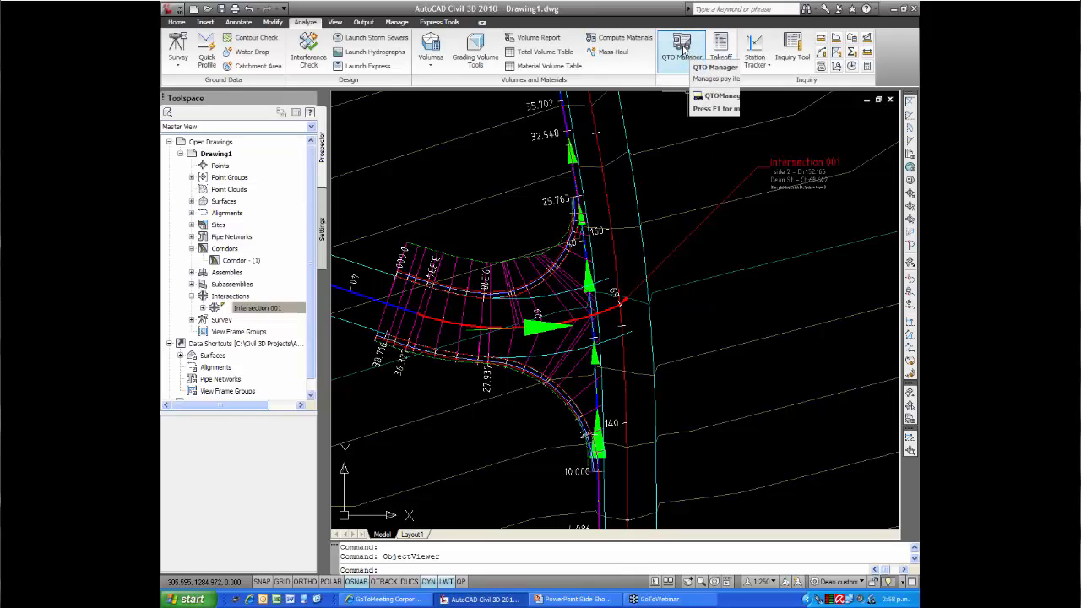
- Review the corridor's link and point codes under the 3D Render Basic Plan code set, including their styles, render materials and pay items
{"action": "left_click", "coordinate": [564, 275]}
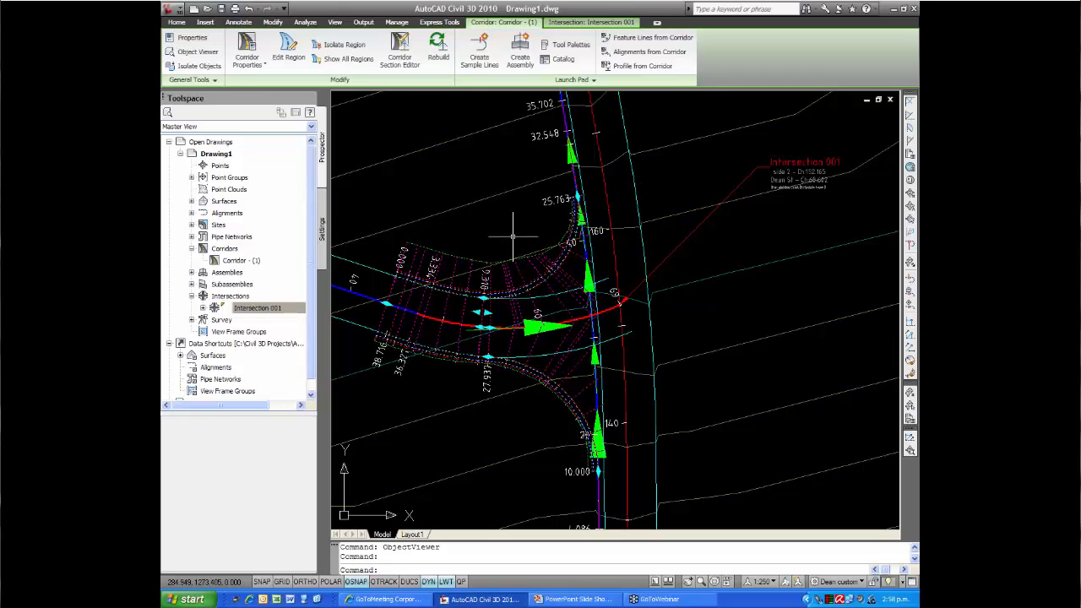
{"action": "right_click", "coordinate": [507, 227]}
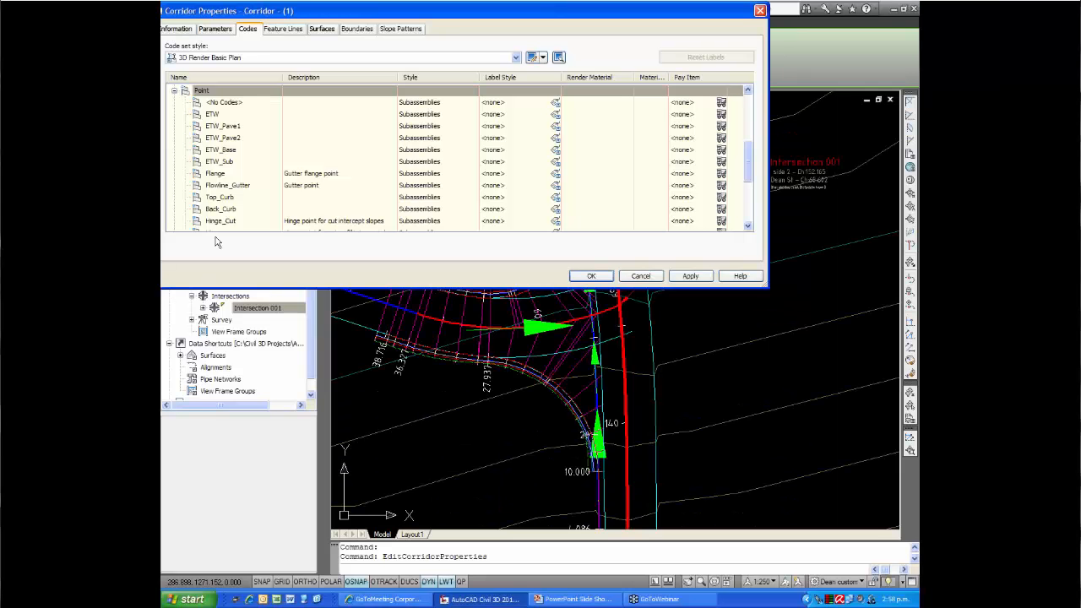
{"action": "left_click_drag", "start_coordinate": [322, 21], "coordinate": [384, 30]}
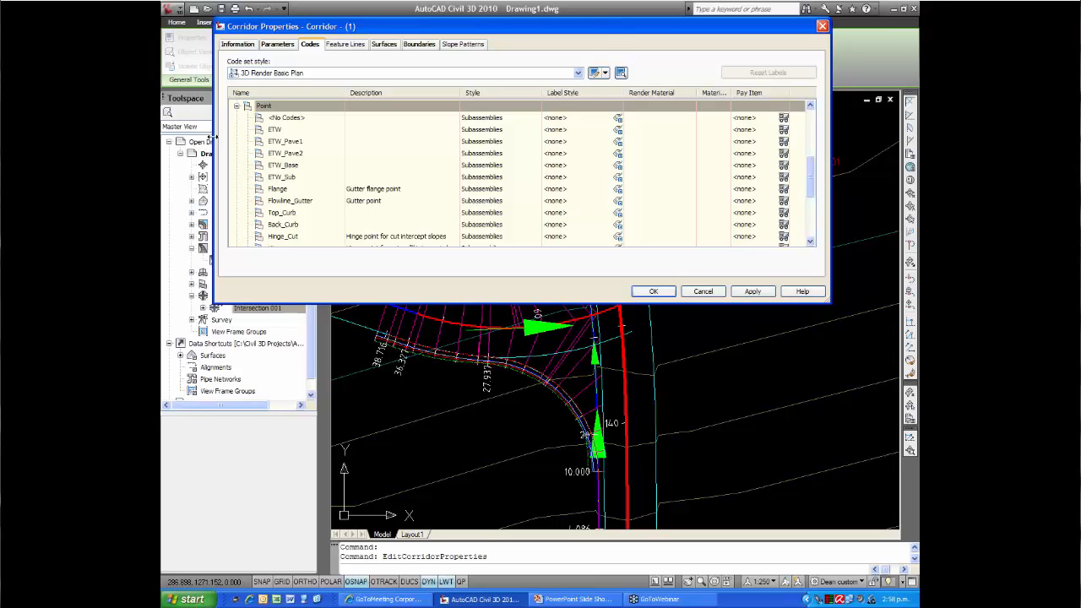
{"action": "left_click_drag", "start_coordinate": [212, 136], "coordinate": [285, 136]}
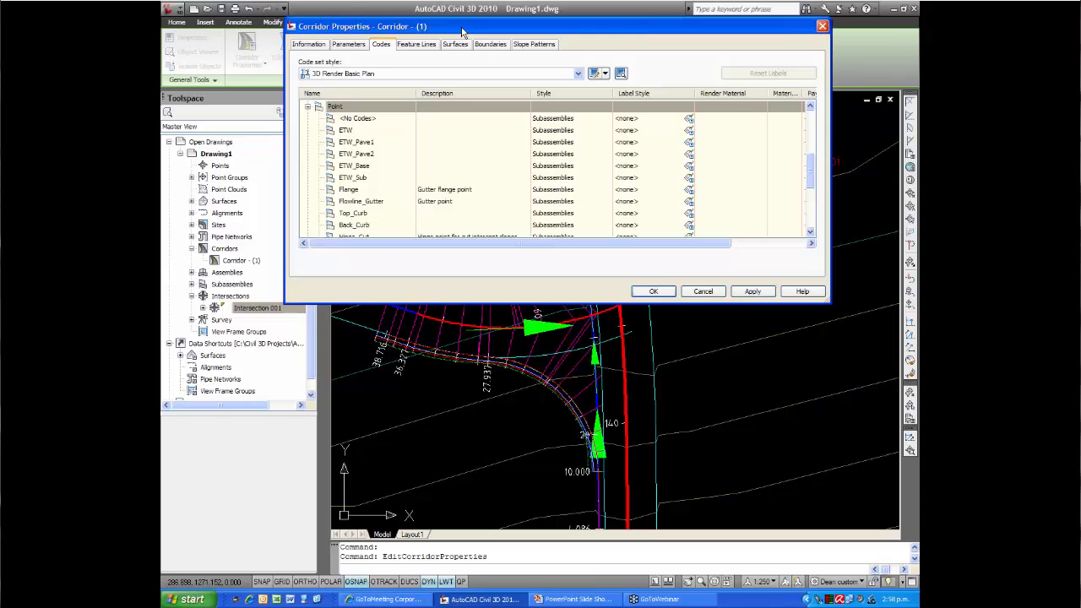
{"action": "left_click_drag", "start_coordinate": [464, 32], "coordinate": [365, 51]}
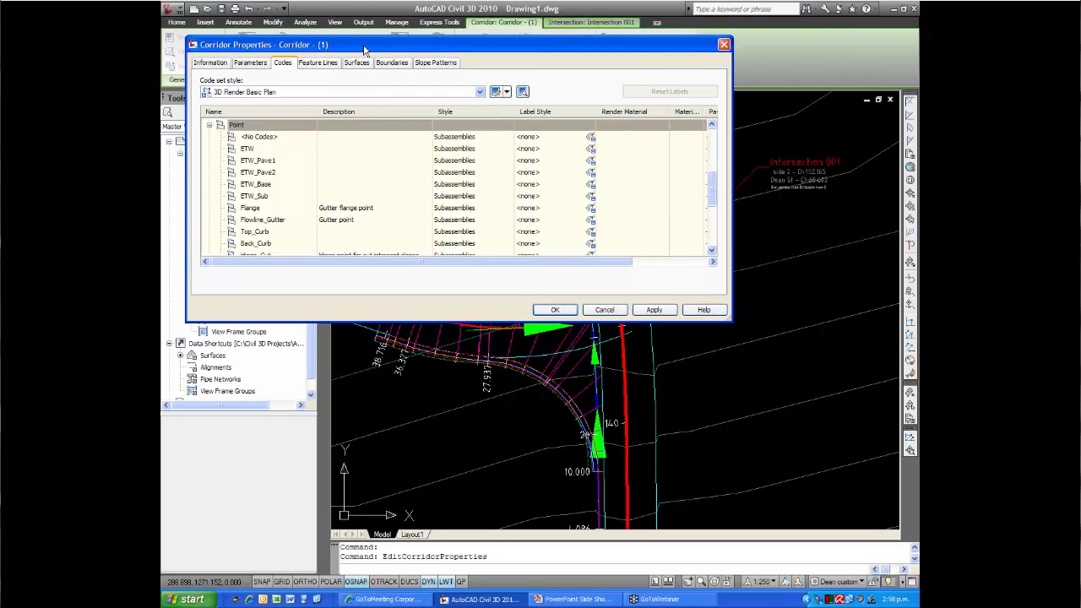
{"action": "mouse_move", "coordinate": [527, 263]}
{"action": "left_mouse_down"}
{"action": "mouse_move", "coordinate": [544, 264]}
{"action": "mouse_move", "coordinate": [512, 261]}
{"action": "left_mouse_up"}
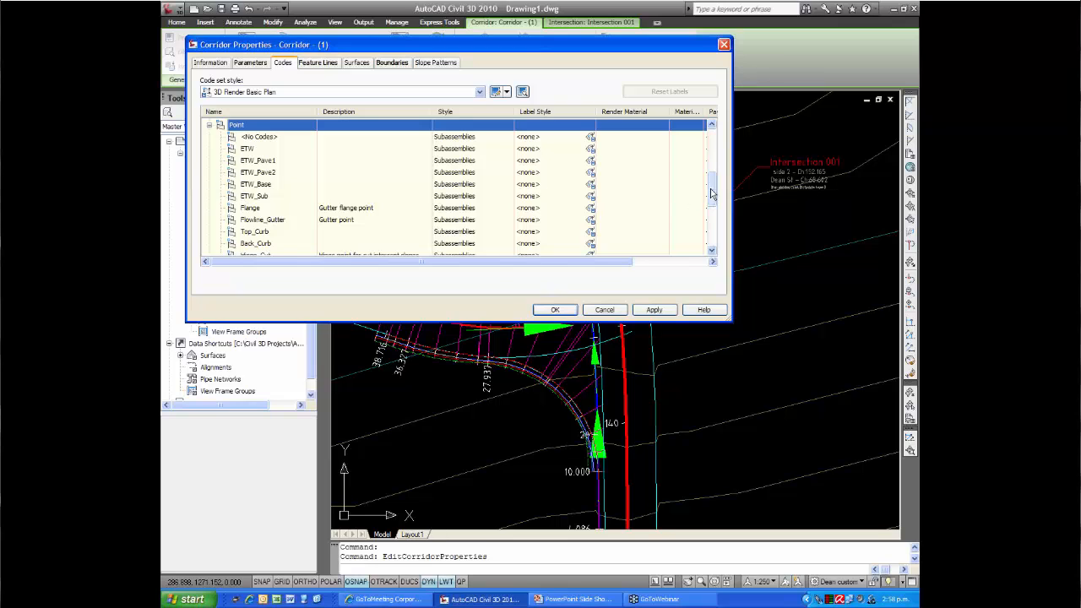
{"action": "left_click_drag", "start_coordinate": [712, 193], "coordinate": [711, 148]}
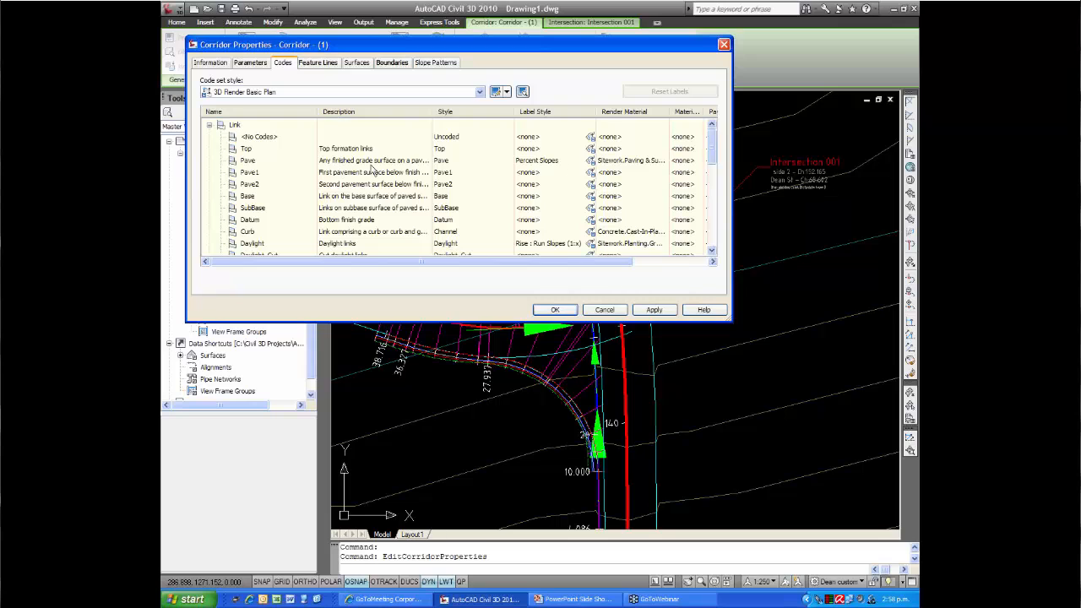
{"action": "left_click_drag", "start_coordinate": [716, 149], "coordinate": [727, 182]}
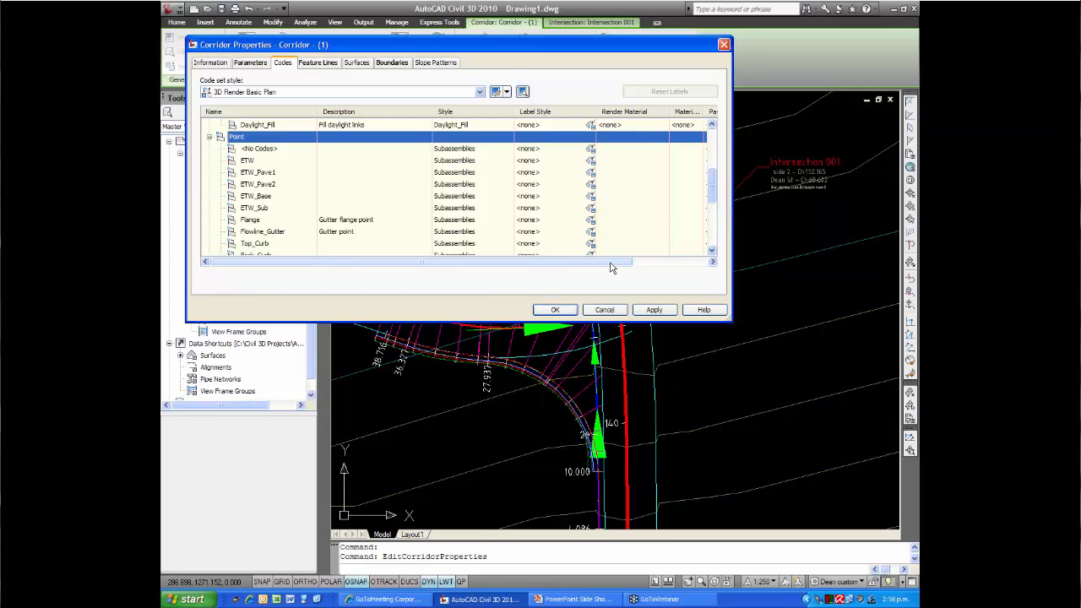
{"action": "left_click_drag", "start_coordinate": [732, 272], "coordinate": [767, 274]}
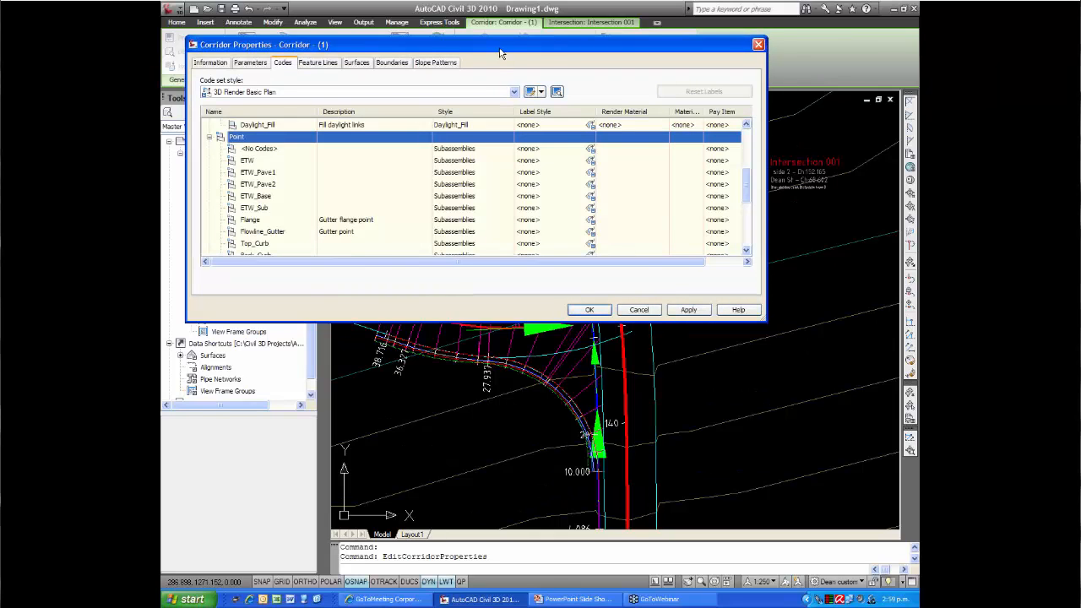
{"action": "left_click_drag", "start_coordinate": [499, 53], "coordinate": [487, 56]}
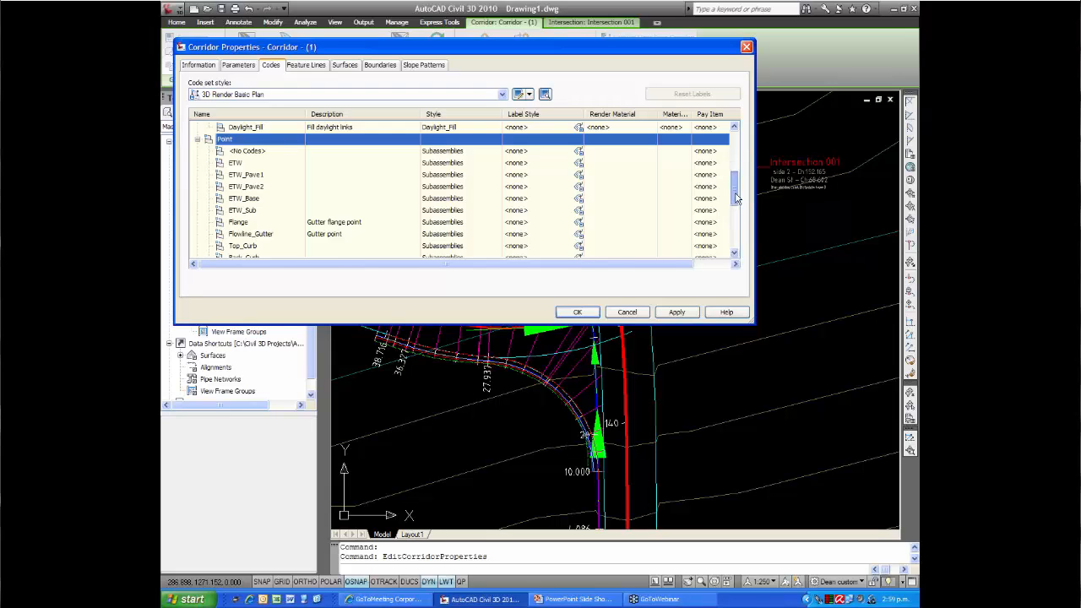
{"action": "left_click_drag", "start_coordinate": [736, 197], "coordinate": [741, 147]}
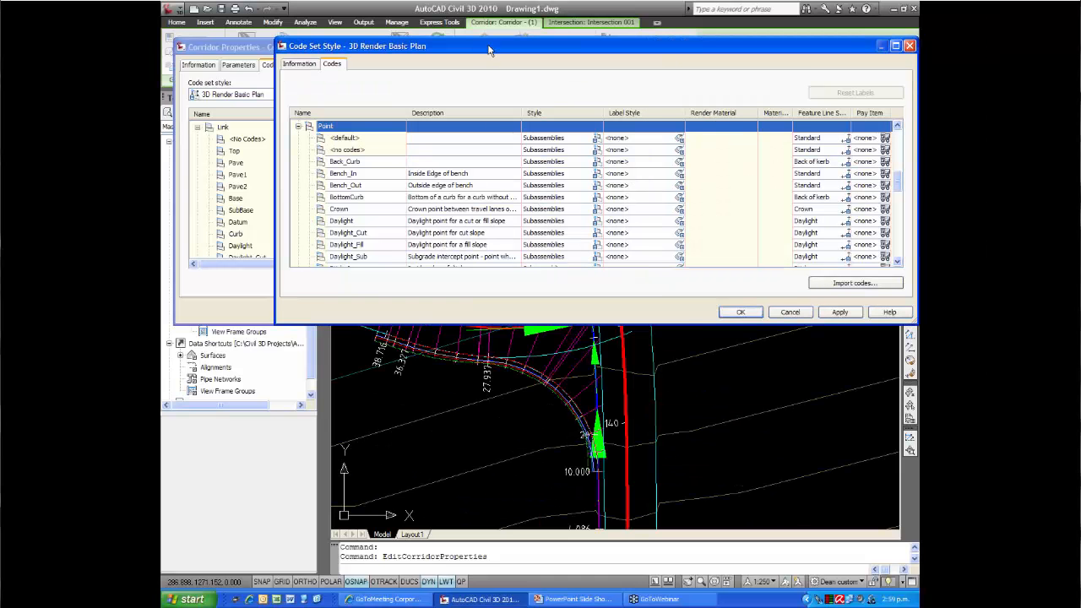
- Move and narrow the Code Set Style window so the corridor properties stay visible behind it
{"action": "left_click_drag", "start_coordinate": [490, 45], "coordinate": [381, 47]}
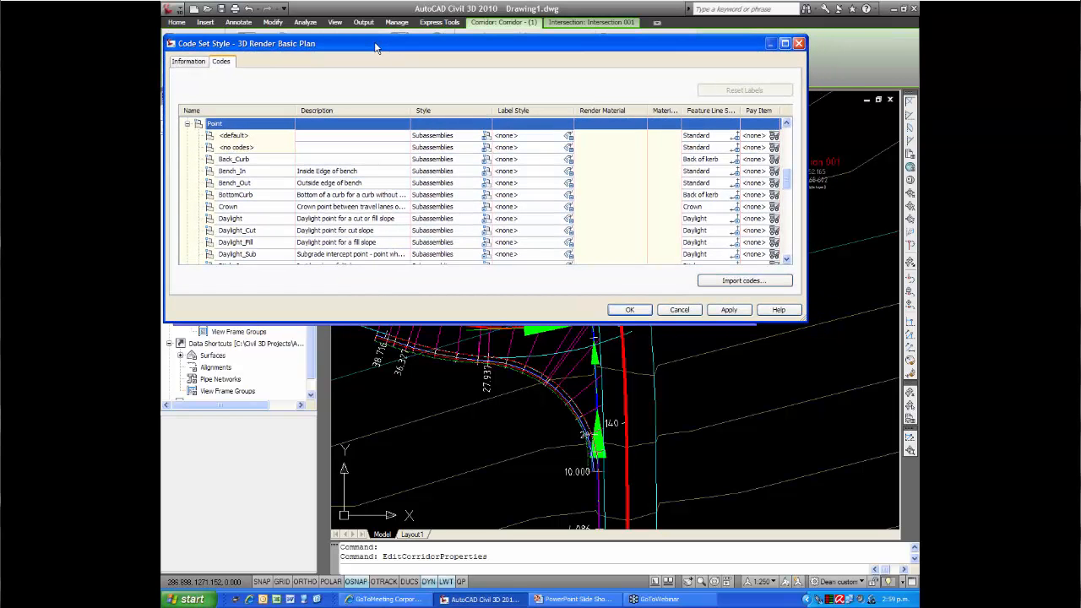
{"action": "left_click_drag", "start_coordinate": [672, 47], "coordinate": [667, 113]}
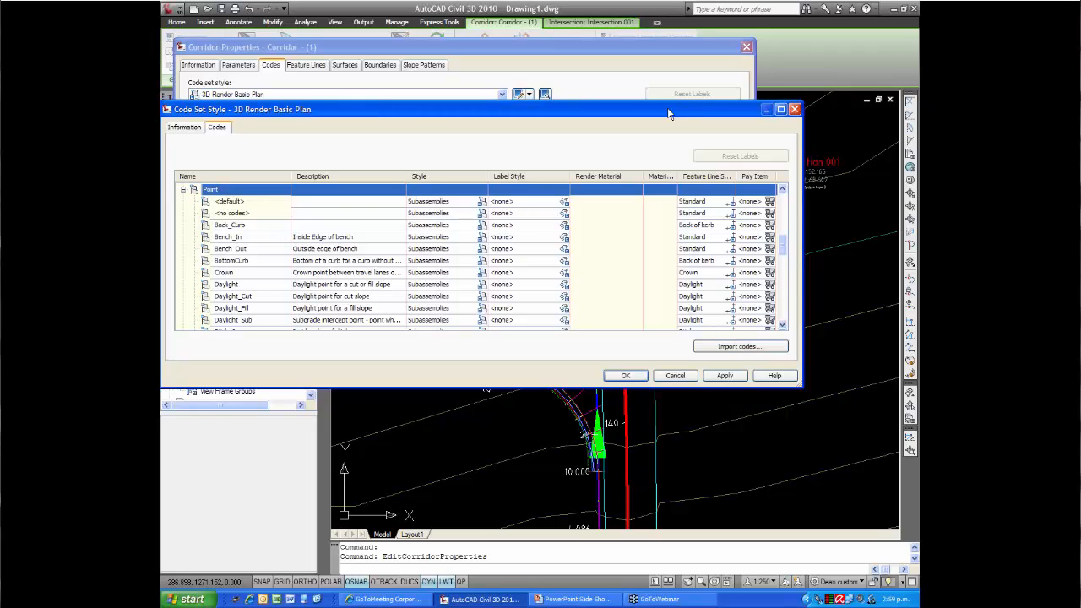
{"action": "left_click_drag", "start_coordinate": [668, 113], "coordinate": [713, 114]}
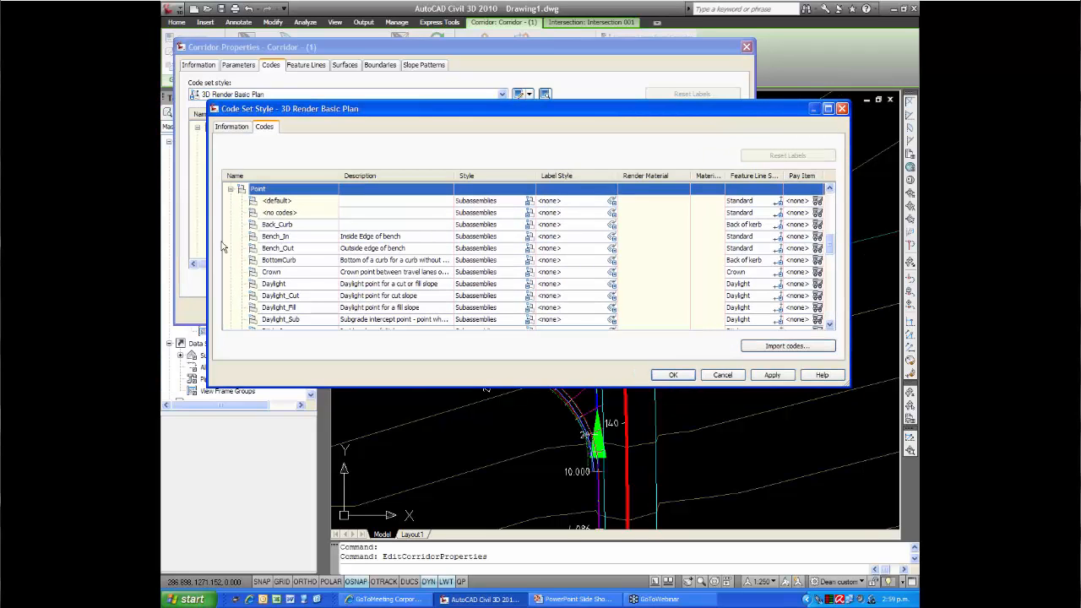
{"action": "left_click_drag", "start_coordinate": [207, 240], "coordinate": [325, 240]}
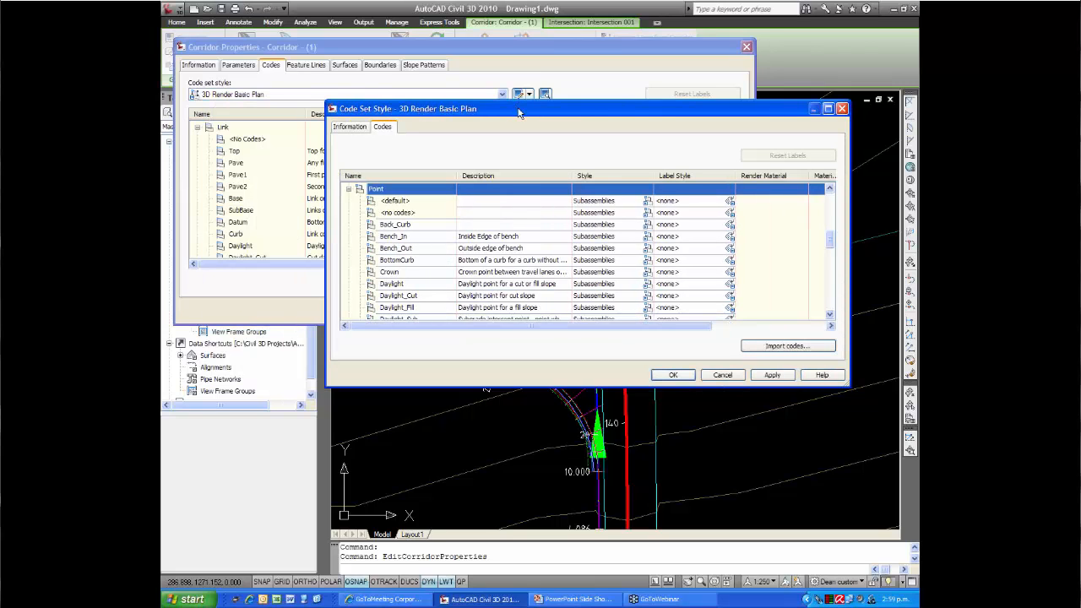
{"action": "left_click_drag", "start_coordinate": [518, 112], "coordinate": [359, 109]}
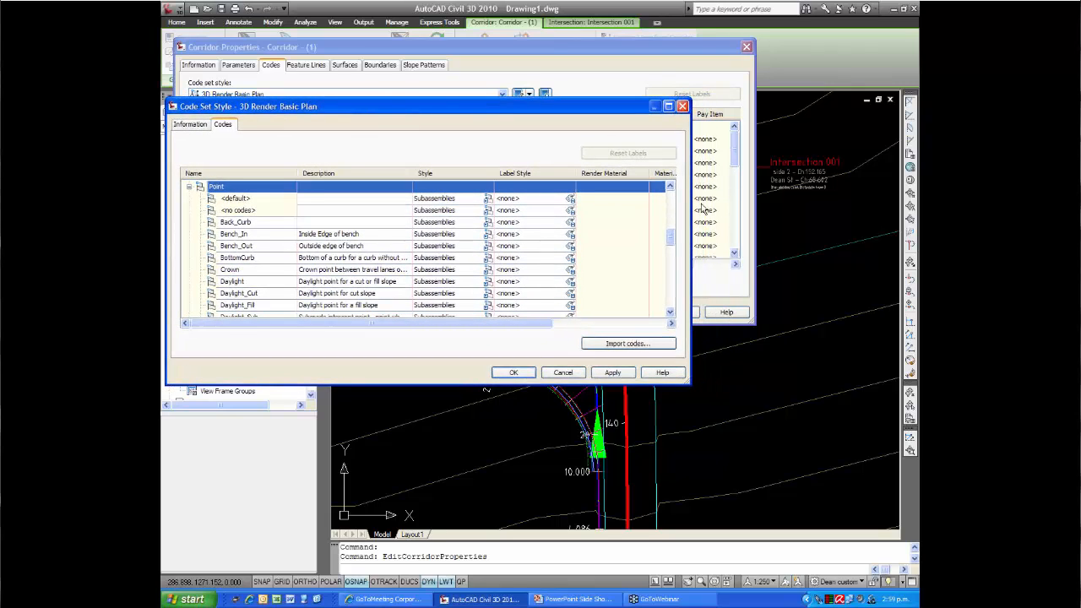
{"action": "left_click_drag", "start_coordinate": [691, 205], "coordinate": [716, 237]}
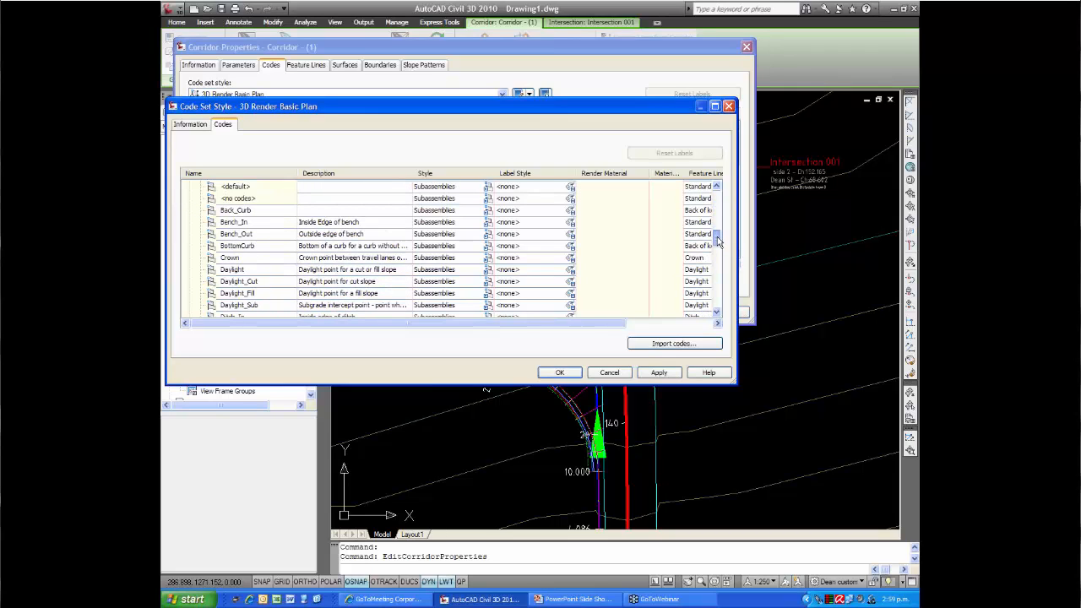
- Find the Top_Curb point code in the 3D Render Basic Plan code set and open its pay item list
{"action": "left_click_drag", "start_coordinate": [717, 237], "coordinate": [716, 284]}
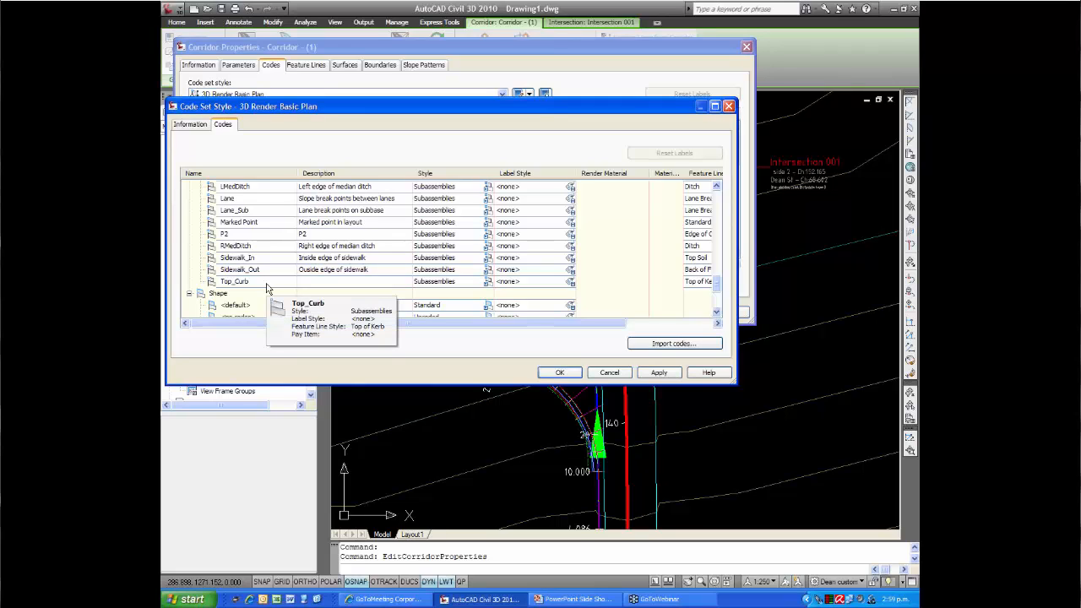
{"action": "left_click", "coordinate": [267, 284]}
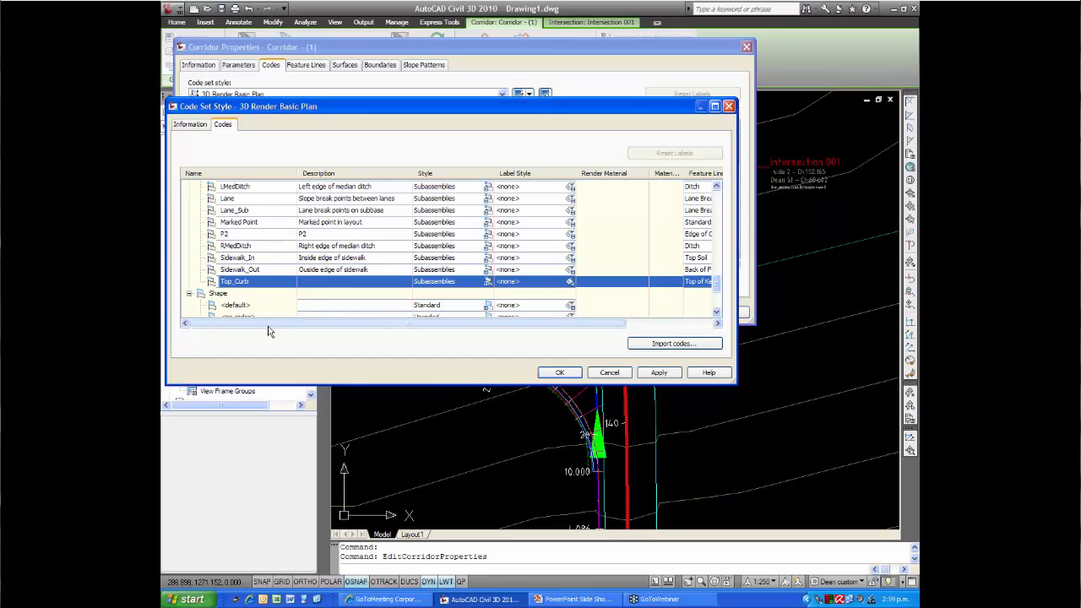
{"action": "left_click_drag", "start_coordinate": [267, 329], "coordinate": [385, 336]}
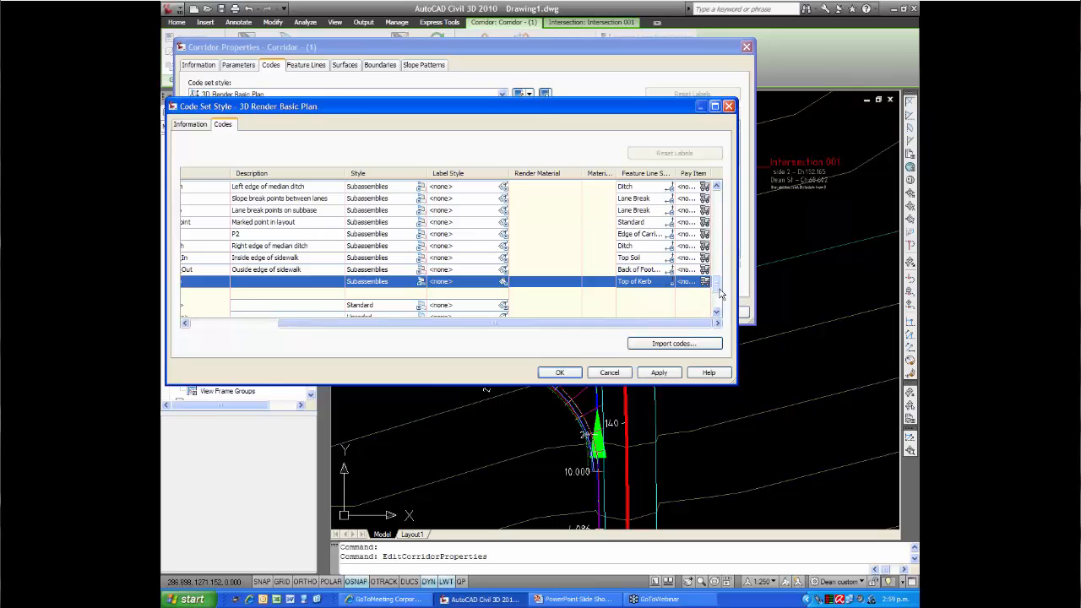
{"action": "mouse_move", "coordinate": [718, 284]}
{"action": "left_mouse_down"}
{"action": "mouse_move", "coordinate": [721, 244]}
{"action": "mouse_move", "coordinate": [725, 283]}
{"action": "left_mouse_up"}
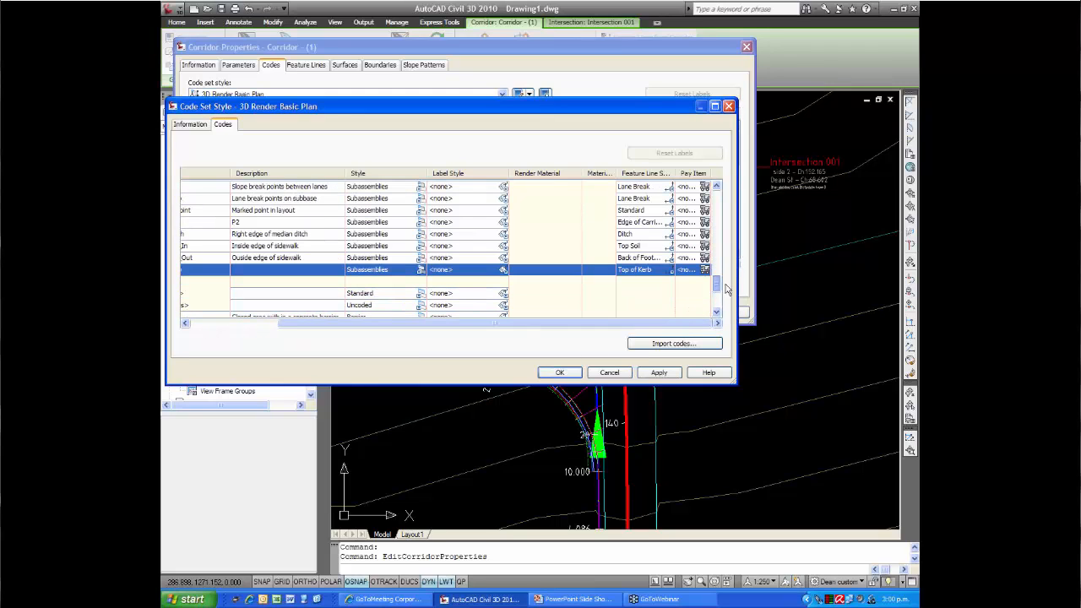
{"action": "left_click", "coordinate": [704, 269]}
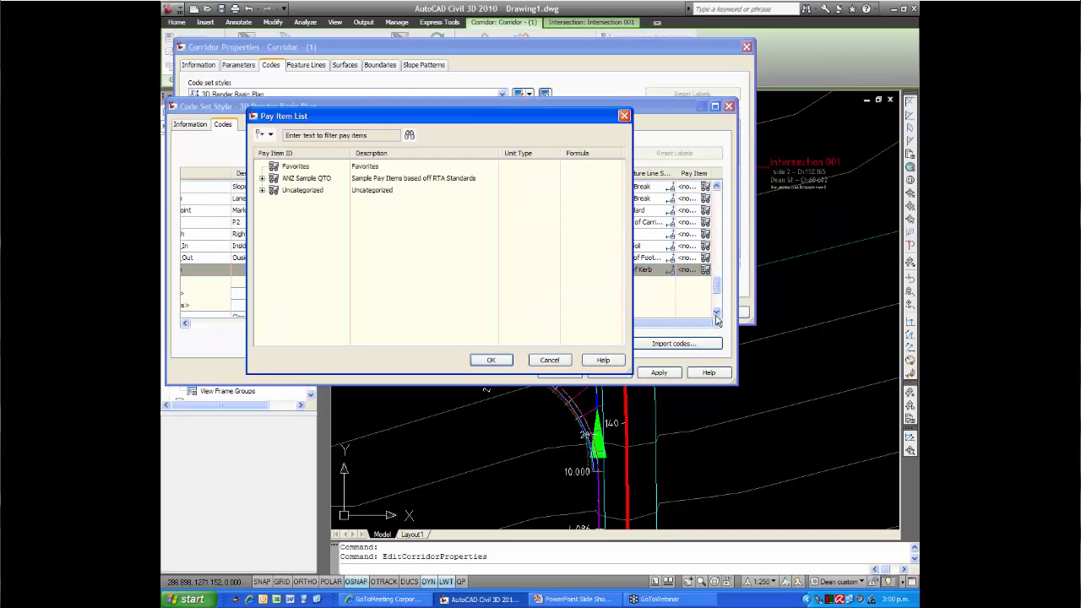
- Look through the ANZ Sample QTO pay items and assign the uncategorized linear measurement item C1235 to Top_Curb
{"action": "left_click", "coordinate": [262, 190]}
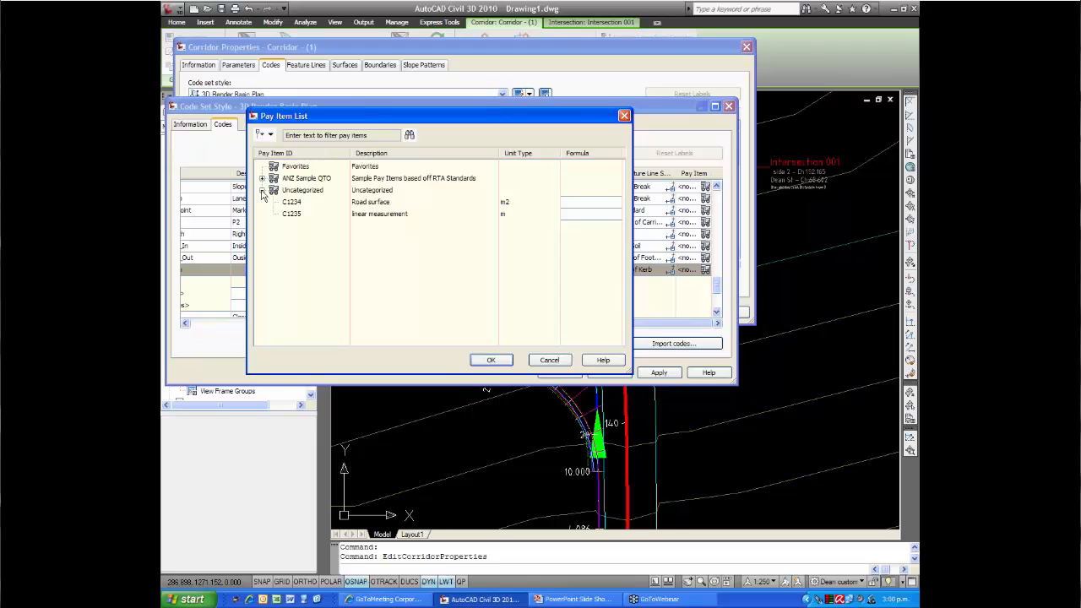
{"action": "left_click", "coordinate": [262, 190]}
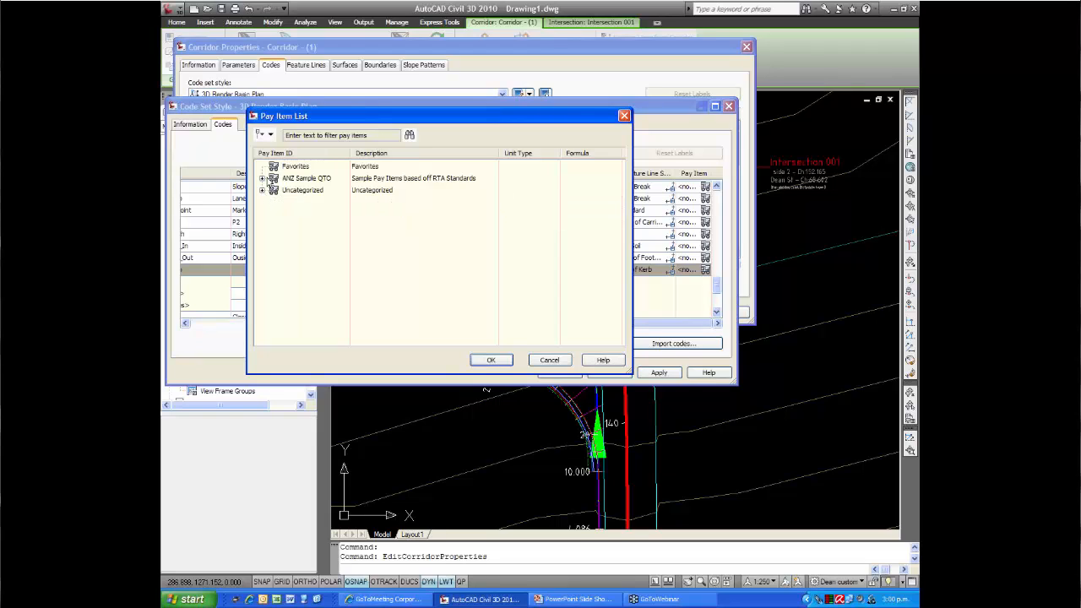
{"action": "left_click", "coordinate": [262, 178]}
{"action": "left_click_drag", "start_coordinate": [621, 186], "coordinate": [623, 200]}
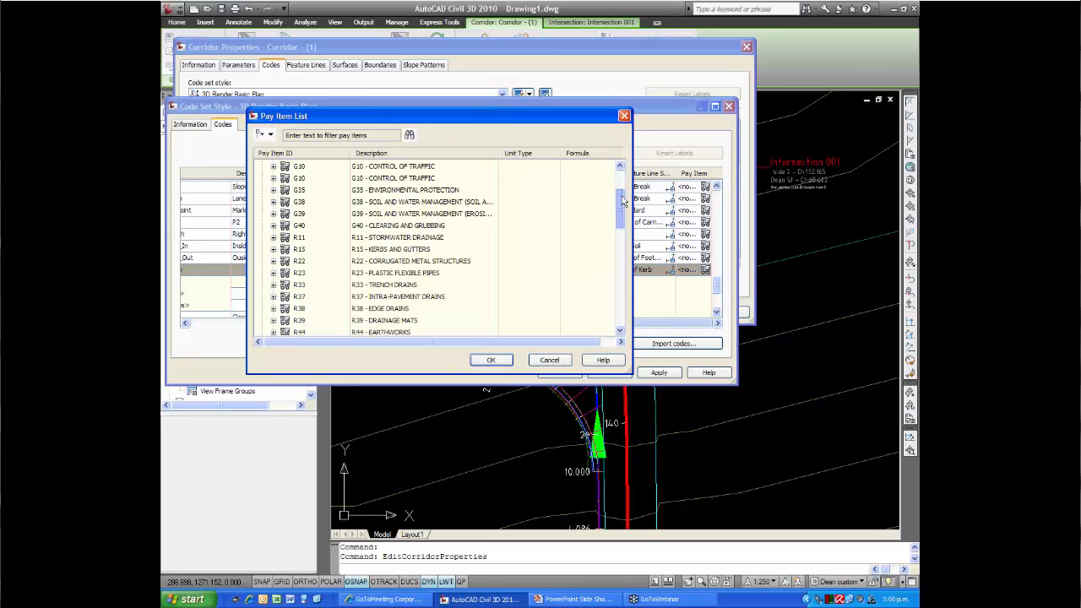
{"action": "left_click_drag", "start_coordinate": [623, 199], "coordinate": [622, 185]}
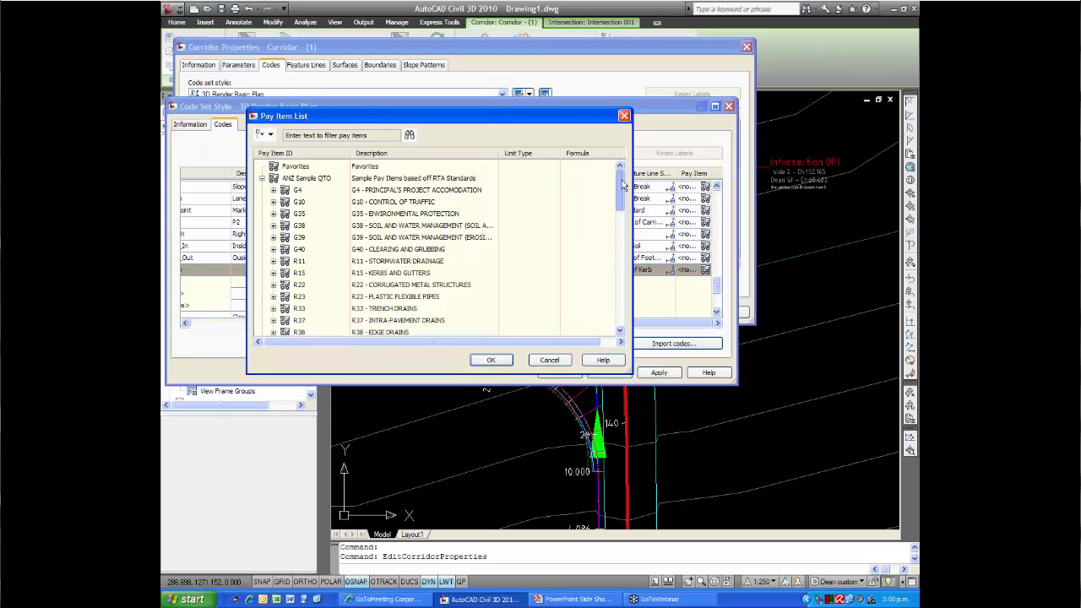
{"action": "left_click", "coordinate": [262, 178]}
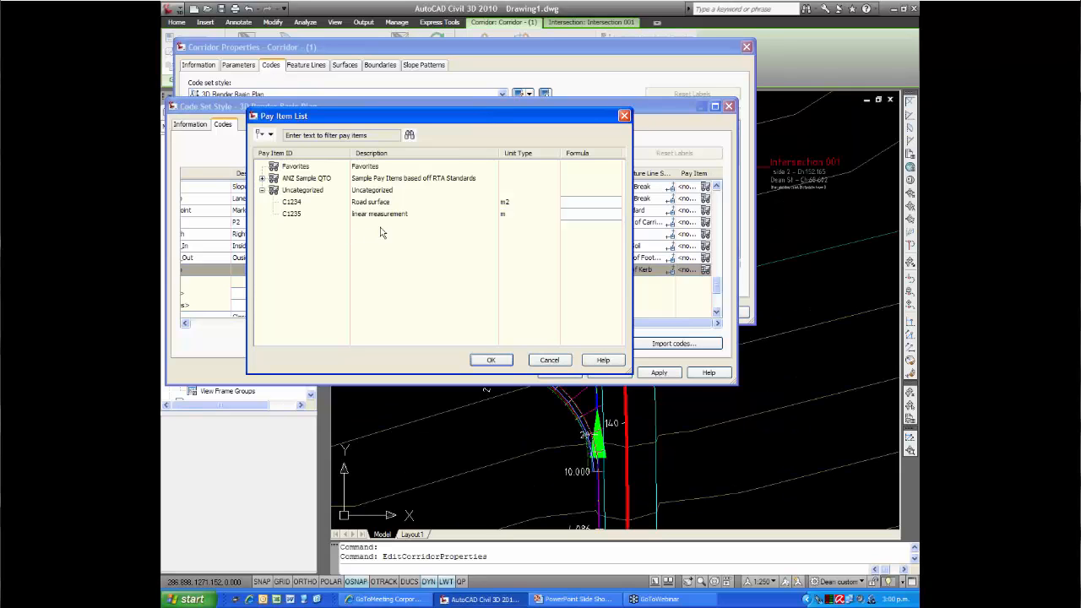
{"action": "left_click", "coordinate": [371, 213]}
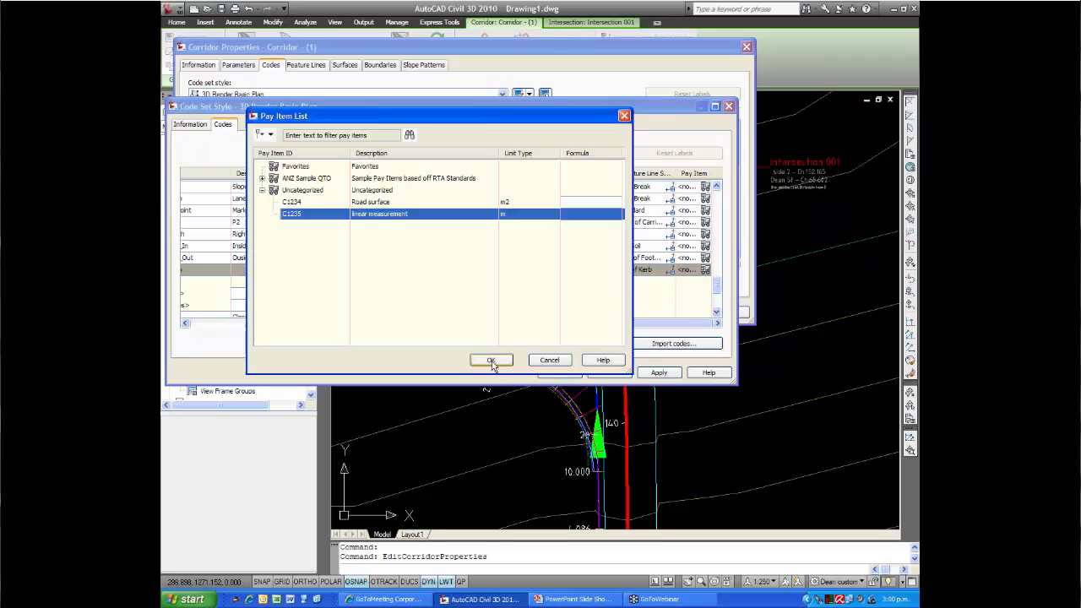
{"action": "left_click", "coordinate": [490, 358]}
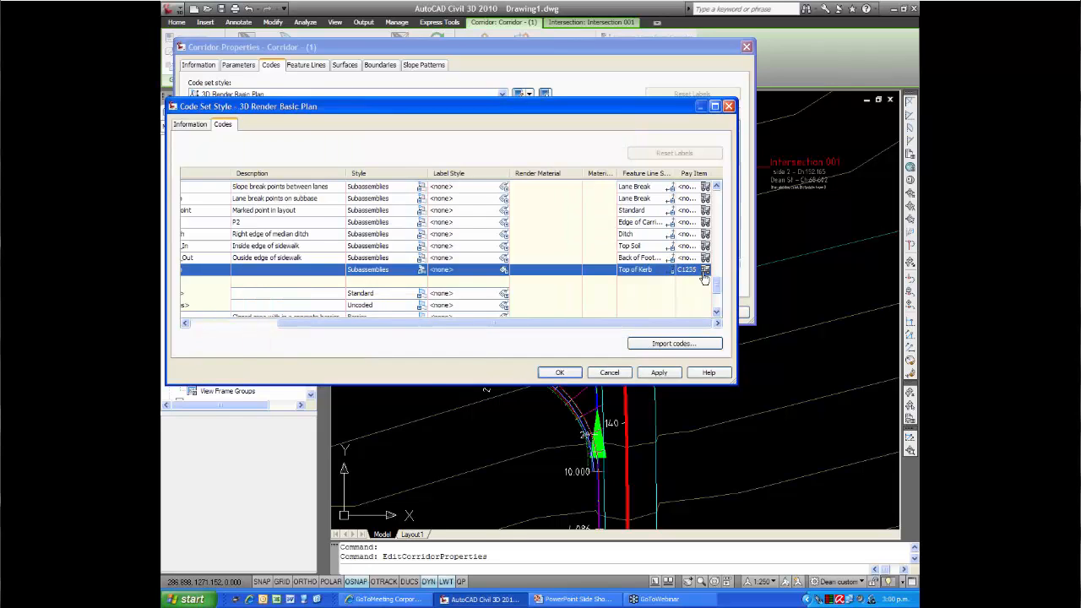
{"action": "scroll", "coordinate": [718, 287], "scroll_direction": "up", "scroll_amount": 1}
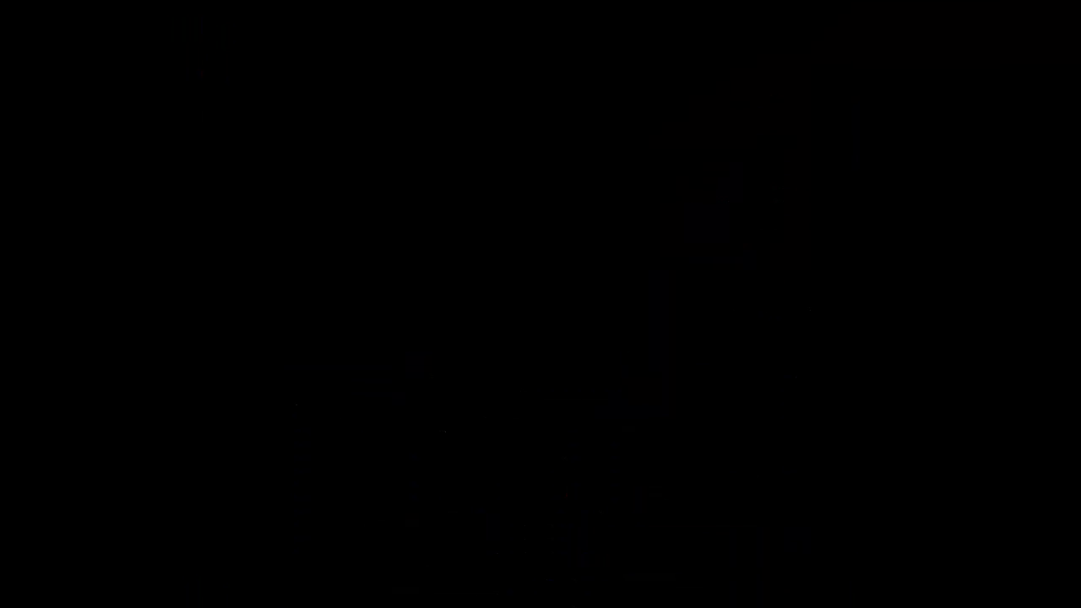
{"action": "scroll", "coordinate": [718, 287], "scroll_direction": "down", "scroll_amount": 3}
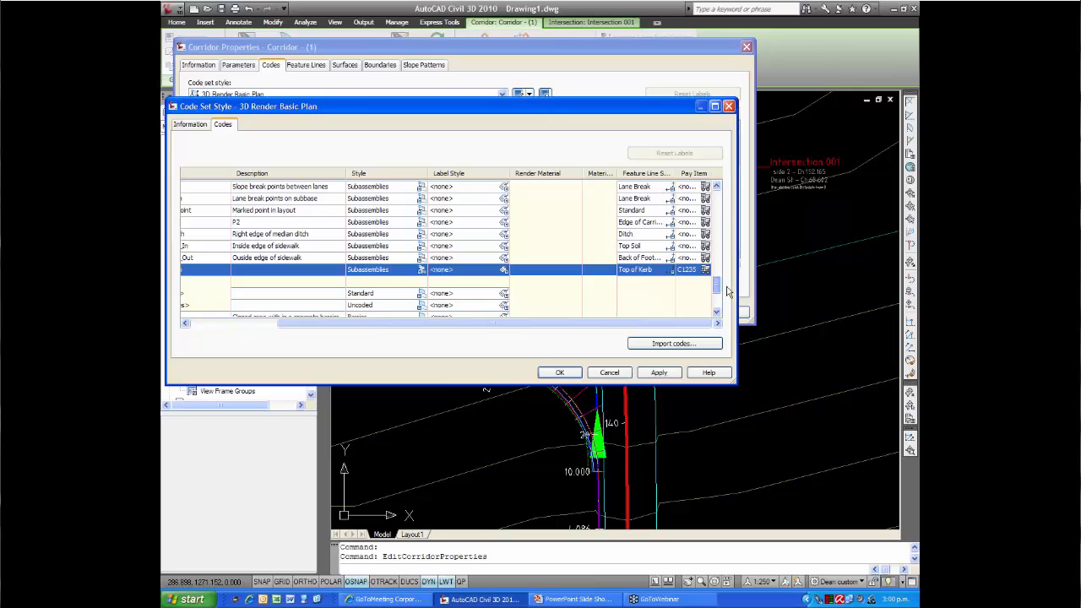
- Assign the uncategorized road surface pay item C1234 to the Pave link code, and save the code set style
{"action": "left_click_drag", "start_coordinate": [517, 323], "coordinate": [424, 331]}
{"action": "left_click_drag", "start_coordinate": [715, 288], "coordinate": [715, 241]}
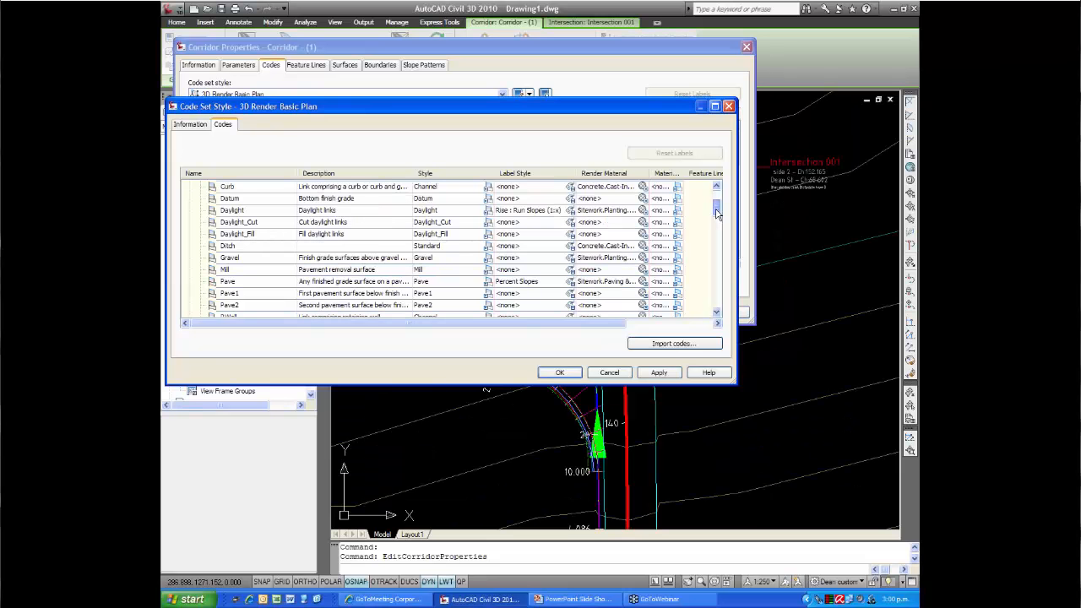
{"action": "scroll", "coordinate": [293, 317], "scroll_direction": "down", "scroll_amount": 1}
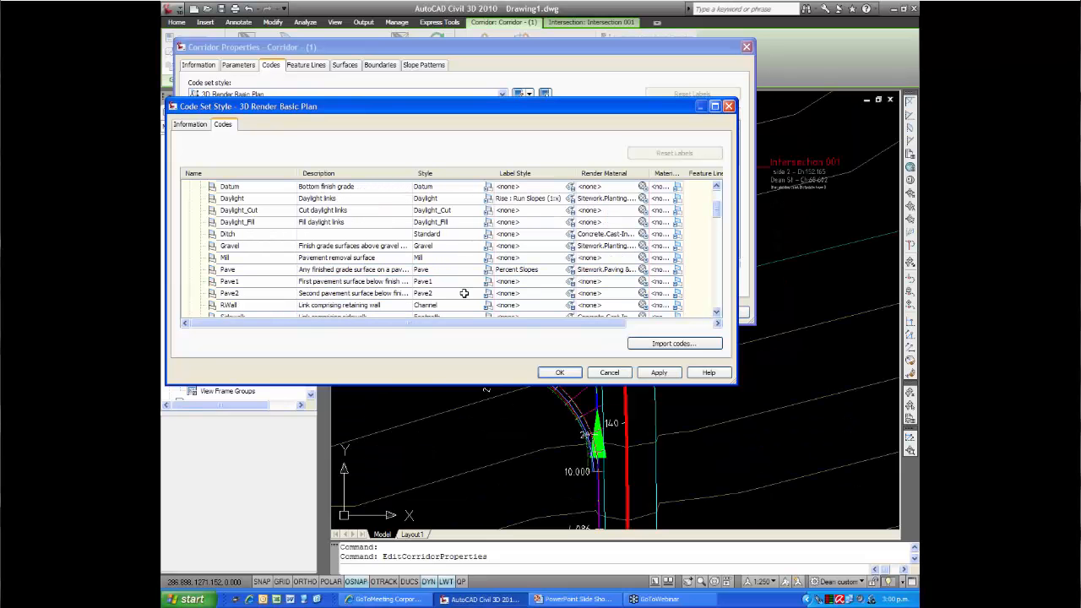
{"action": "left_click", "coordinate": [268, 270]}
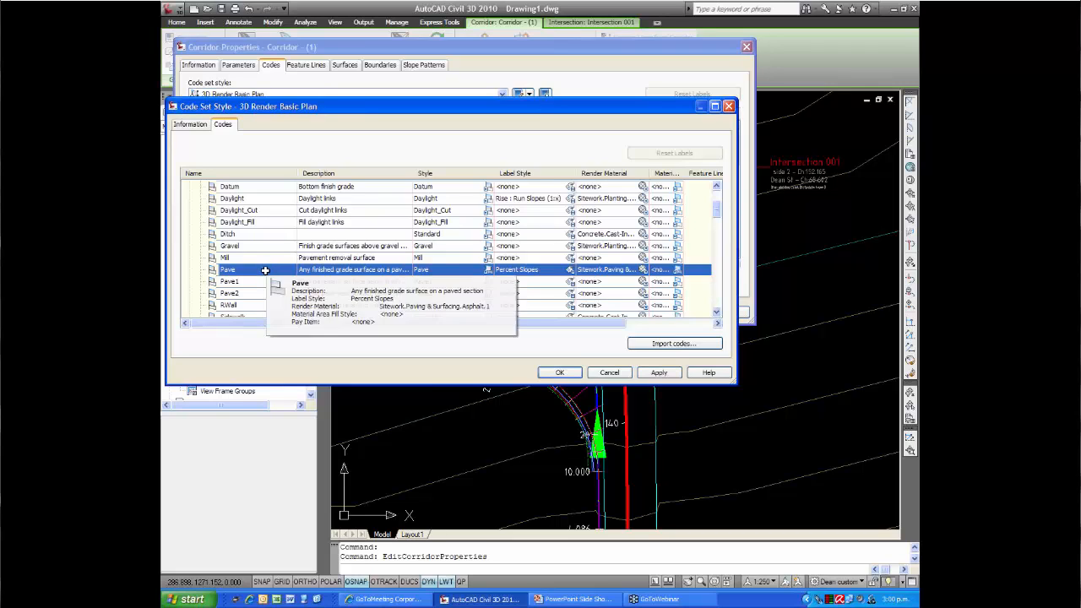
{"action": "left_click", "coordinate": [685, 272]}
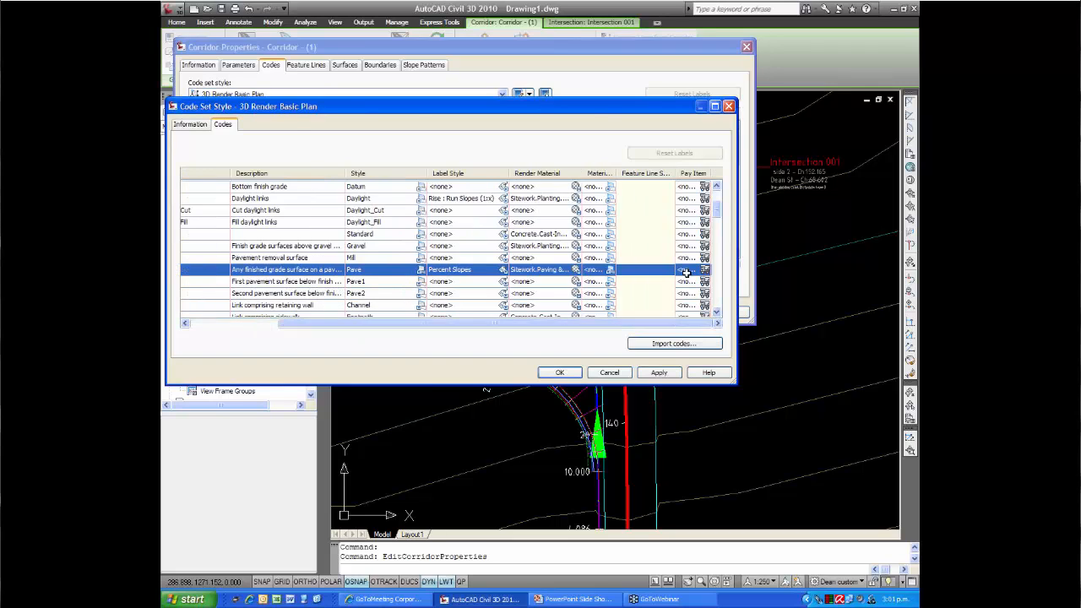
{"action": "left_click", "coordinate": [704, 269]}
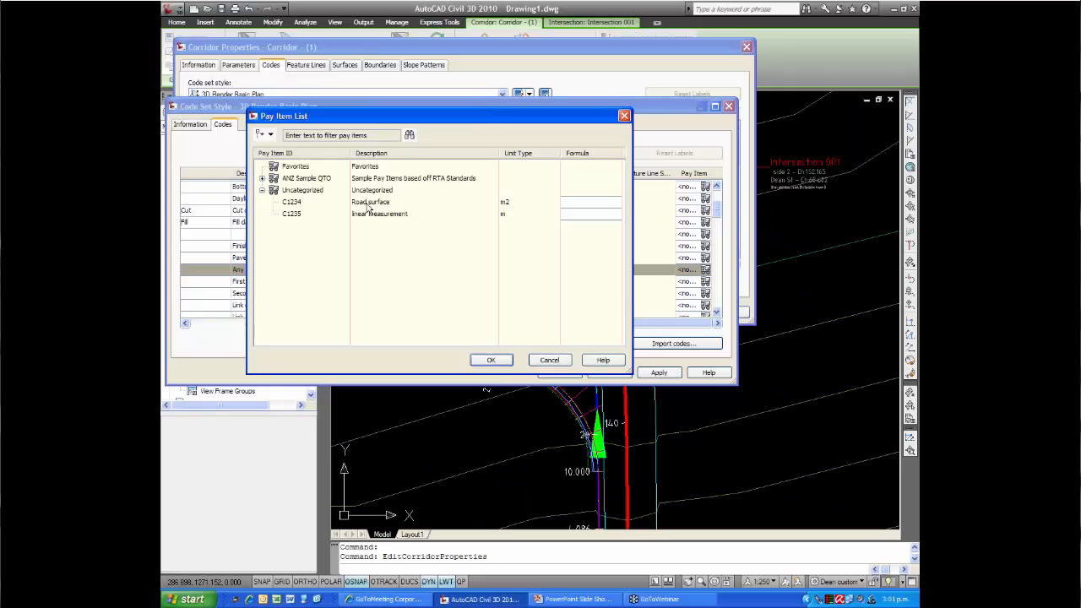
{"action": "left_click", "coordinate": [369, 204]}
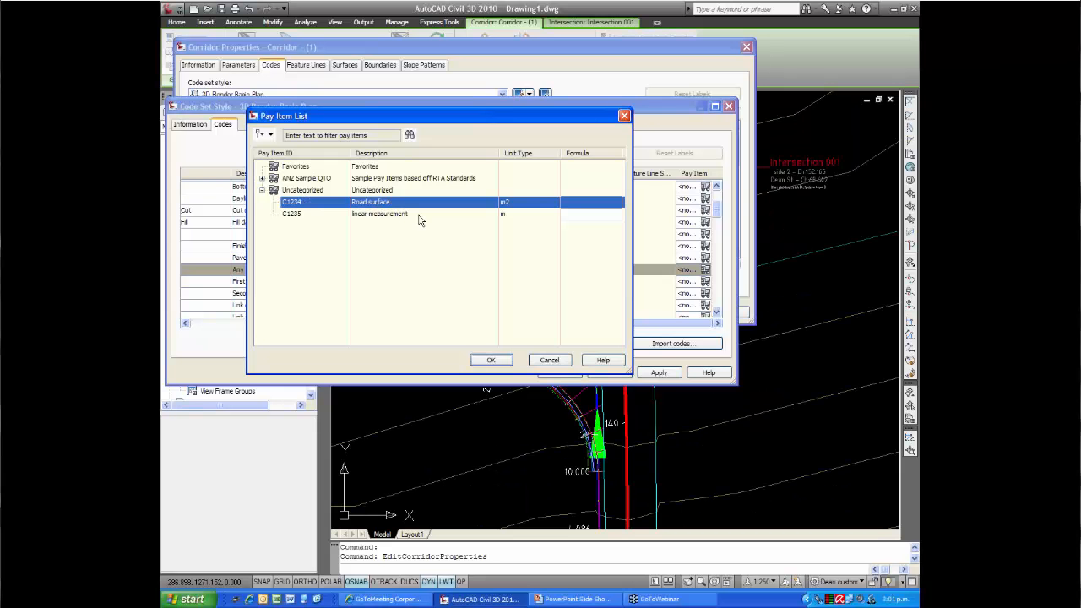
{"action": "left_click", "coordinate": [490, 359]}
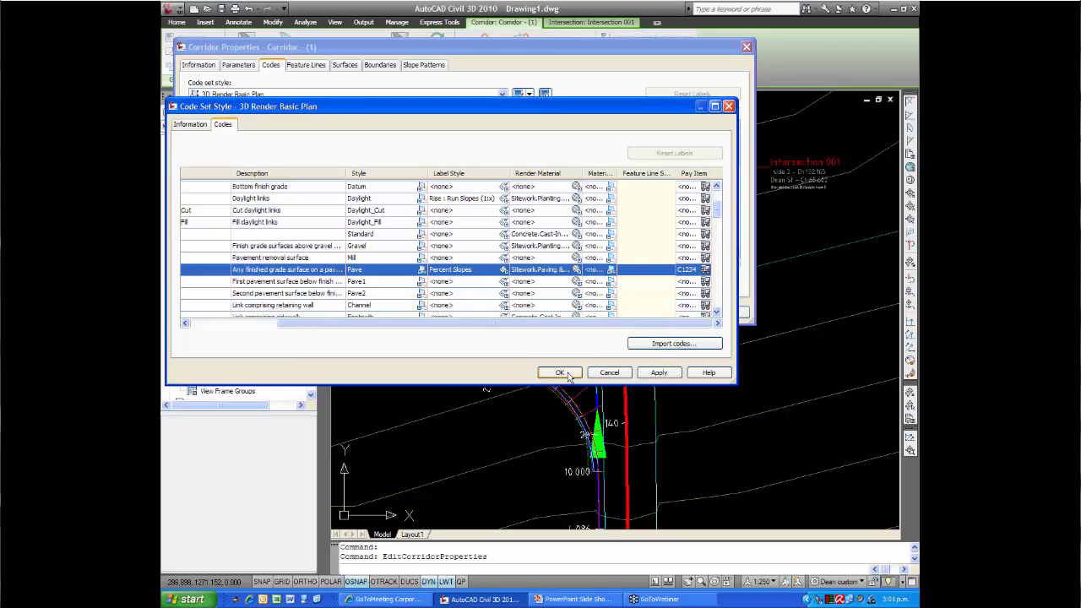
{"action": "left_click", "coordinate": [564, 372]}
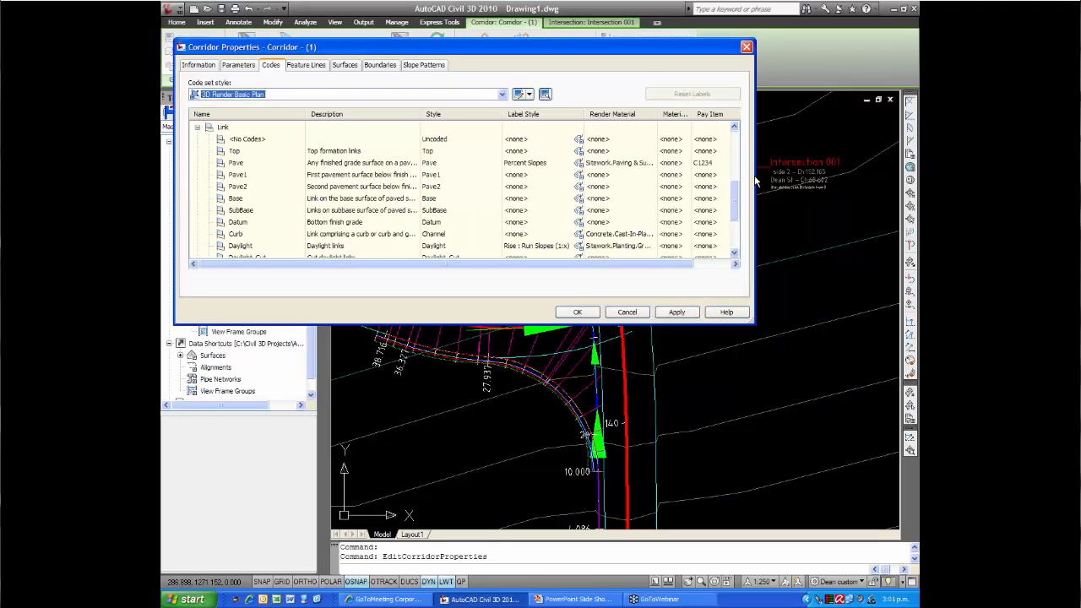
- Check the pay items of the corridor's point codes, then accept the corridor properties and rebuild the corridor
{"action": "left_click_drag", "start_coordinate": [736, 202], "coordinate": [738, 203]}
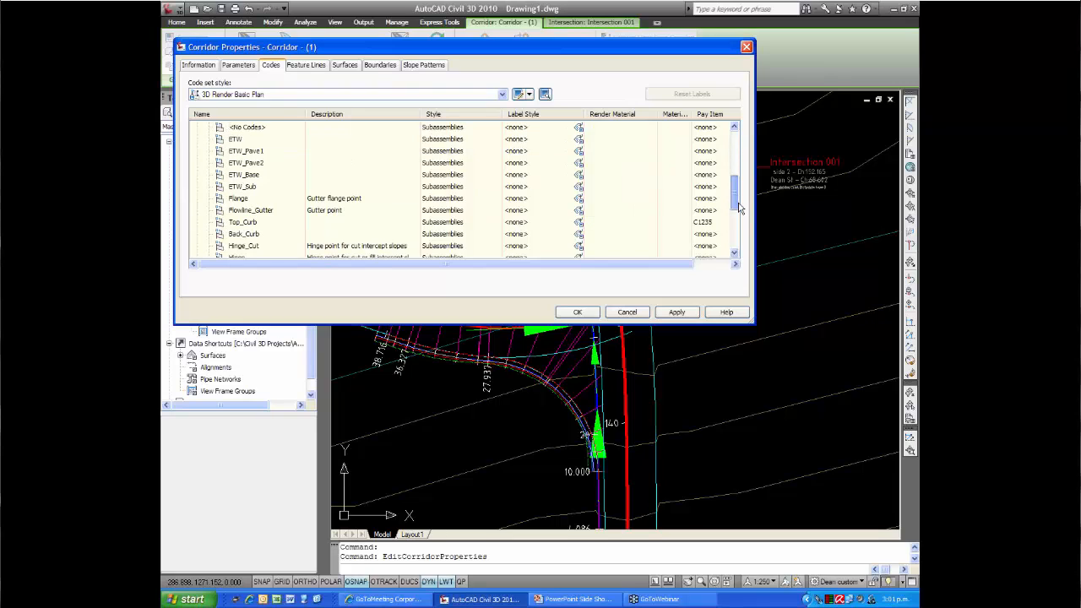
{"action": "mouse_move", "coordinate": [739, 207]}
{"action": "left_mouse_down"}
{"action": "mouse_move", "coordinate": [740, 232]}
{"action": "mouse_move", "coordinate": [739, 222]}
{"action": "left_mouse_up"}
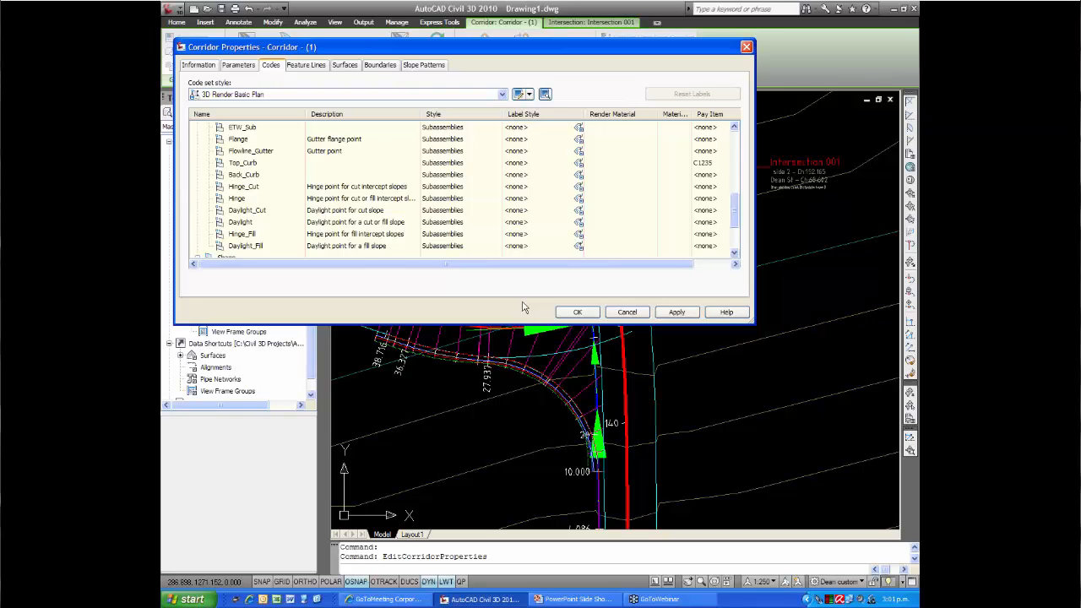
{"action": "left_click", "coordinate": [573, 312]}
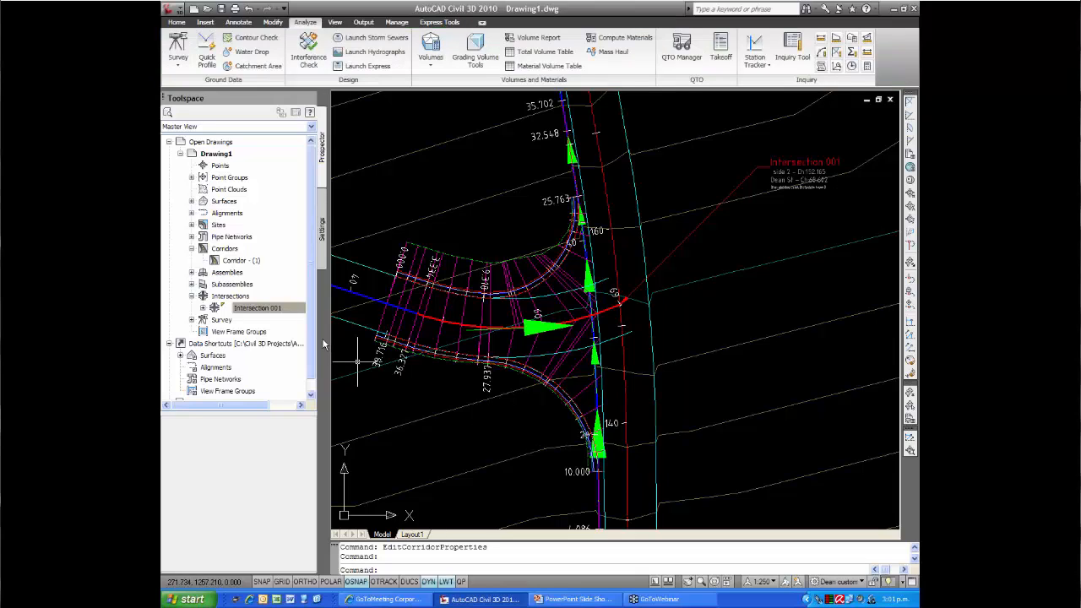
{"action": "right_click", "coordinate": [235, 262]}
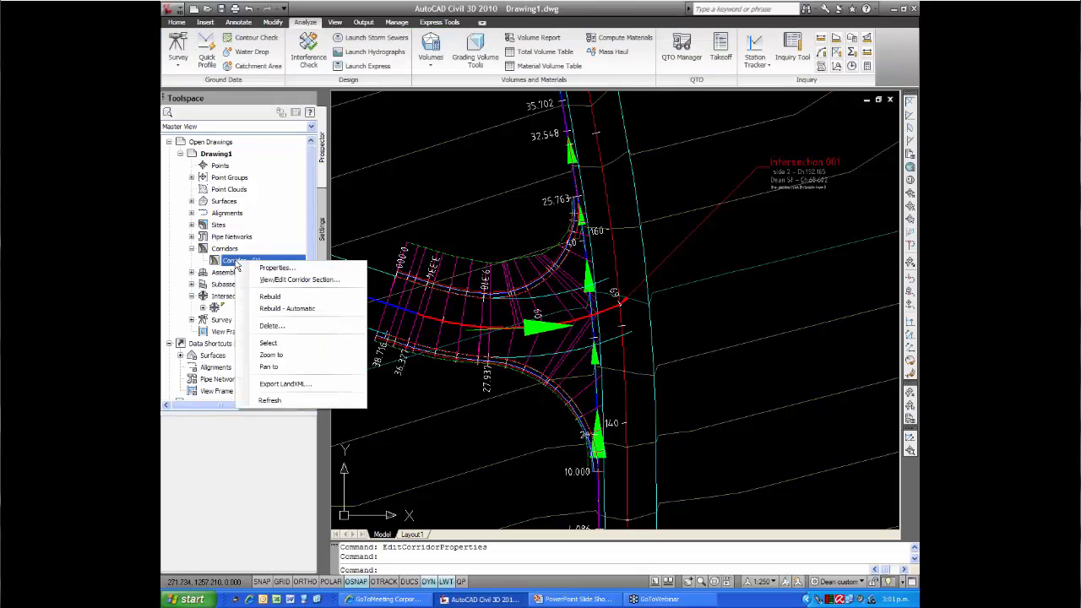
{"action": "left_click", "coordinate": [269, 302]}
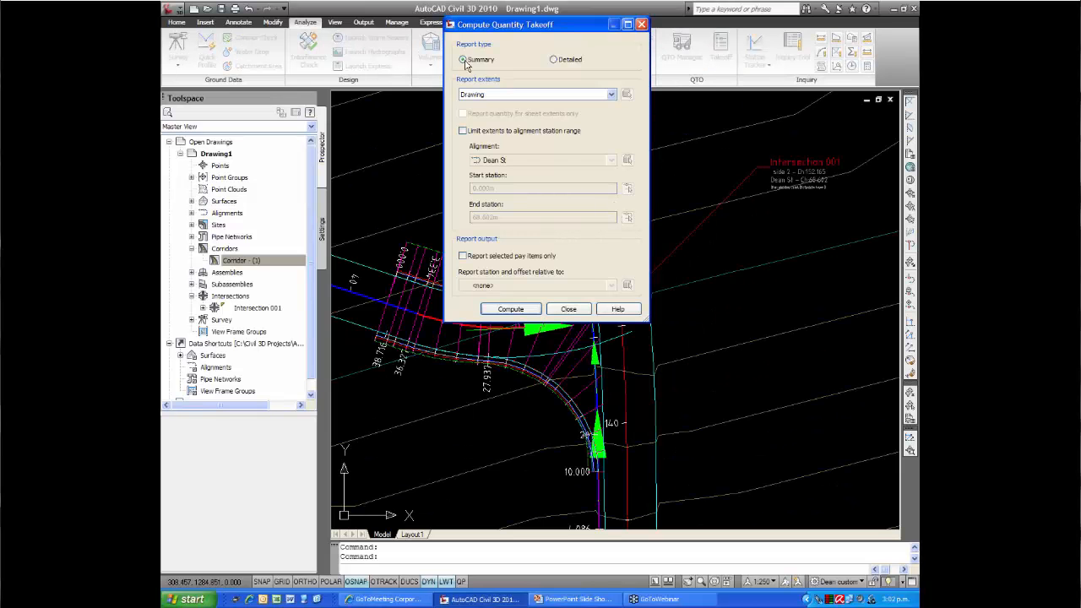
- Compute a summary quantity takeoff for the whole drawing, view it with the Summary (HTML).xsl style, and close the report and takeoff
{"action": "left_click", "coordinate": [509, 309]}
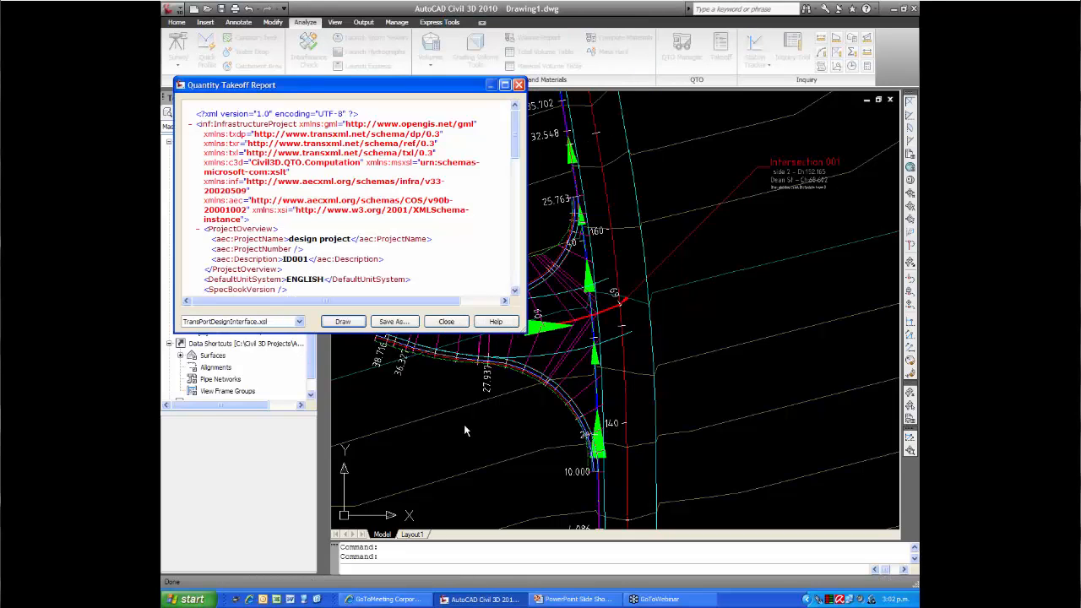
{"action": "left_click", "coordinate": [300, 321]}
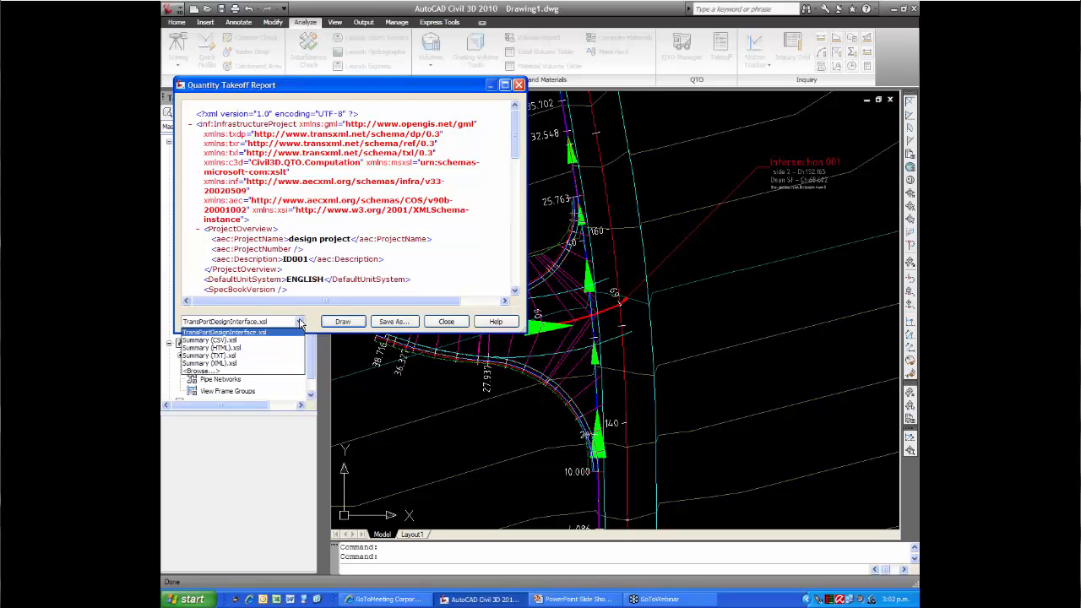
{"action": "left_click", "coordinate": [248, 347]}
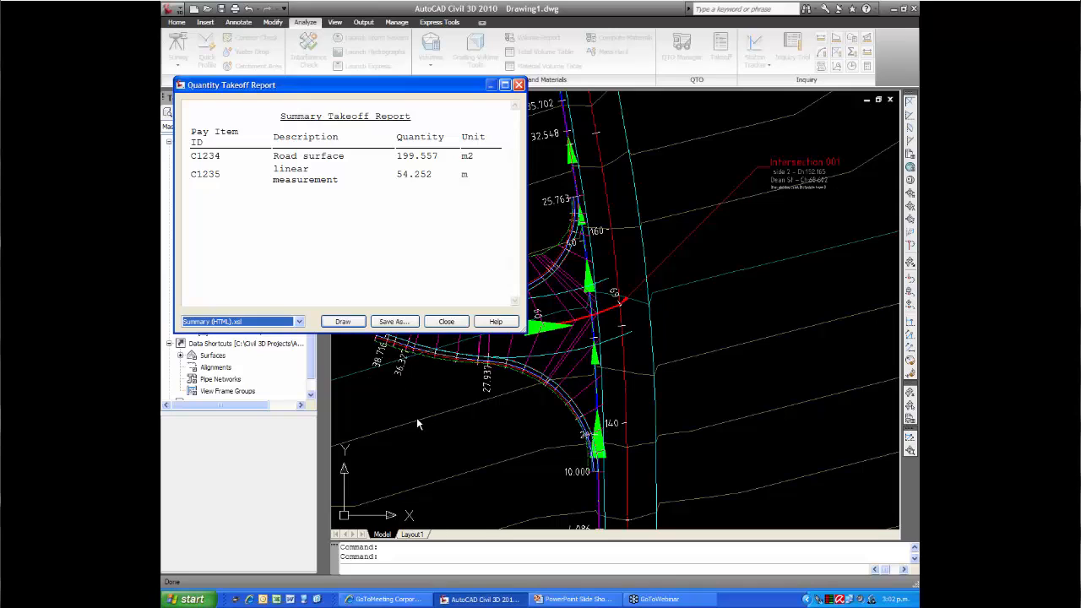
{"action": "left_click_drag", "start_coordinate": [380, 89], "coordinate": [372, 18]}
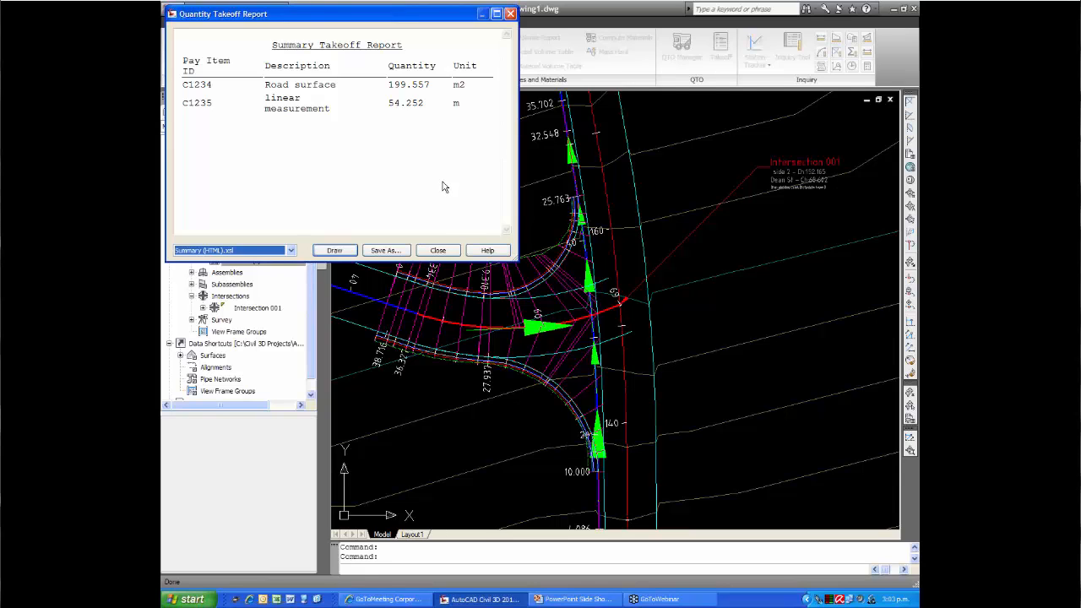
{"action": "left_click", "coordinate": [438, 250]}
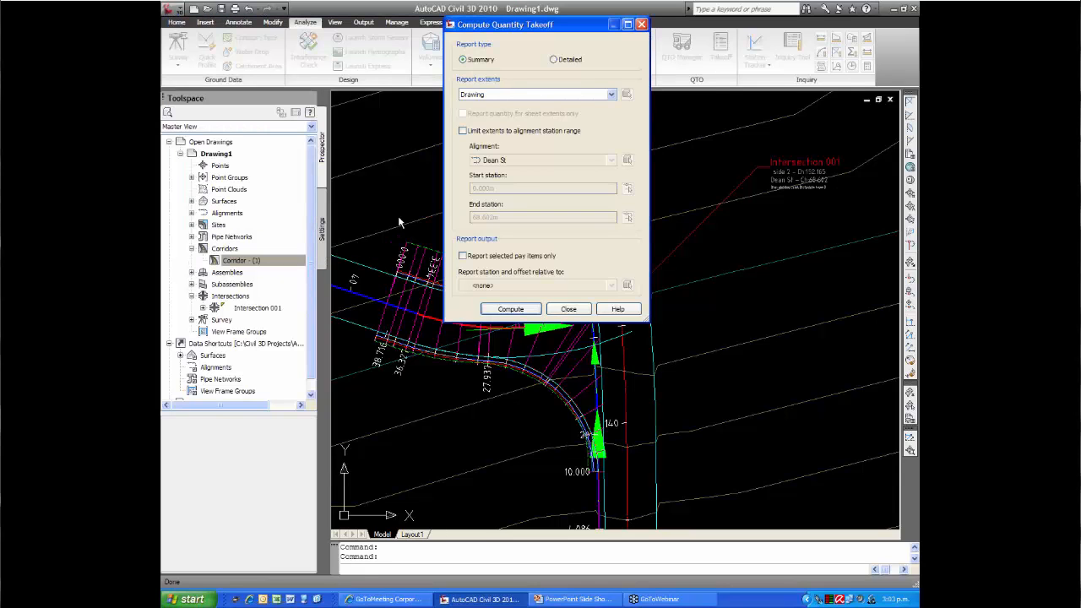
{"action": "left_click", "coordinate": [568, 309]}
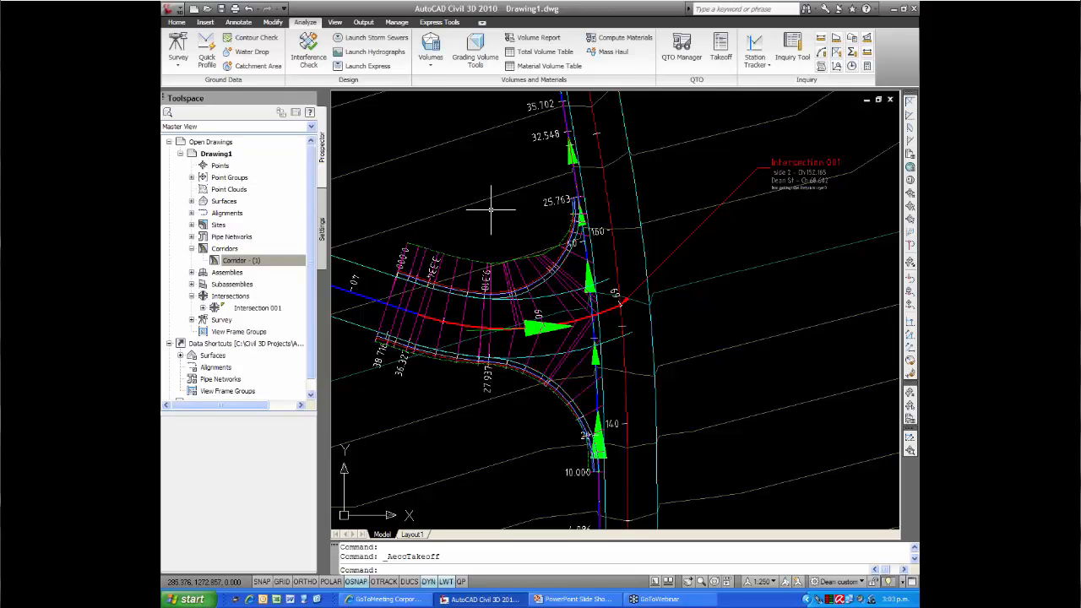
- Start creating COGO points from the entire Intersection 001 corridor, keeping only the Top_Curb point code selected
{"action": "left_click", "coordinate": [489, 263]}
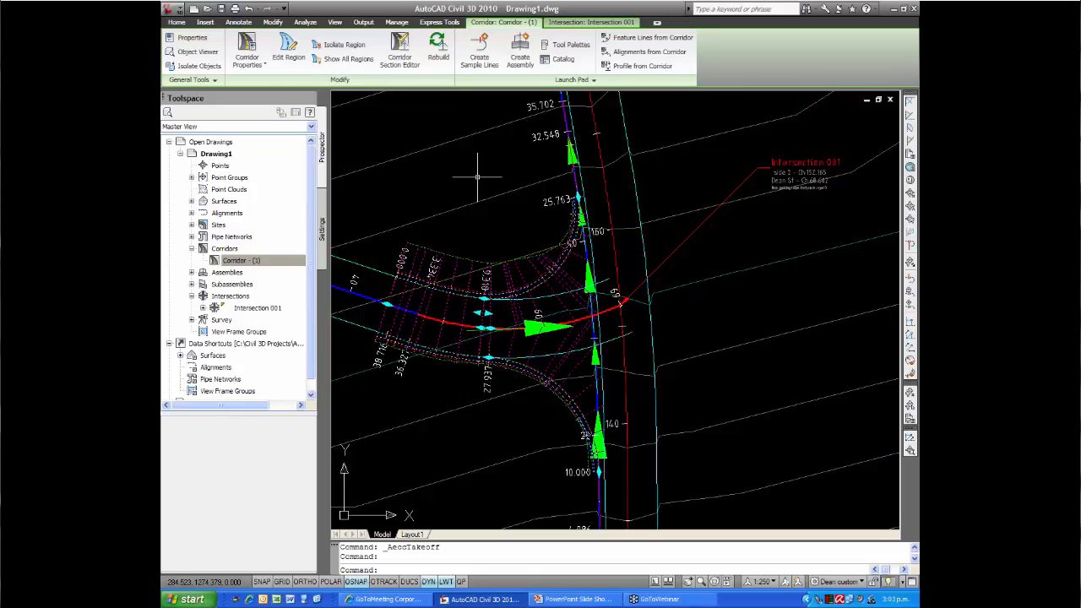
{"action": "left_click", "coordinate": [557, 81]}
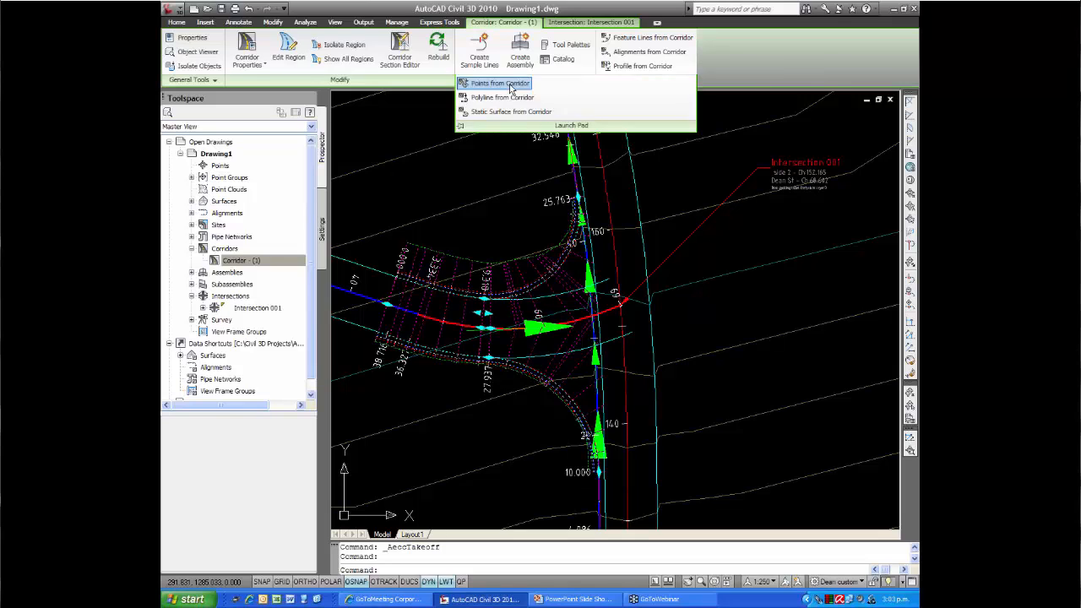
{"action": "left_click", "coordinate": [510, 84]}
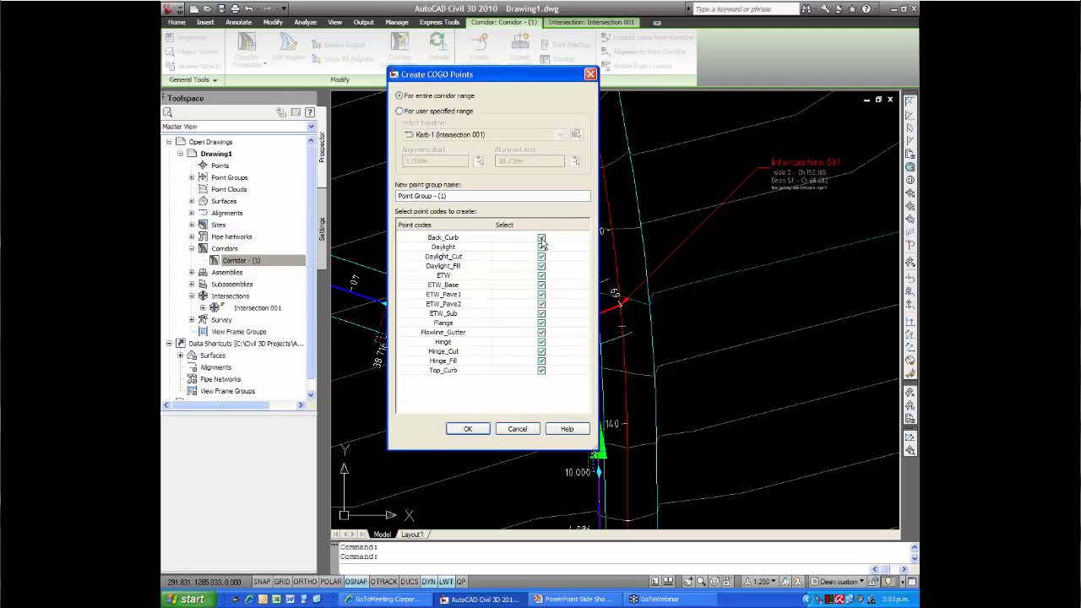
{"action": "left_click", "coordinate": [541, 238]}
{"action": "left_click", "coordinate": [541, 247]}
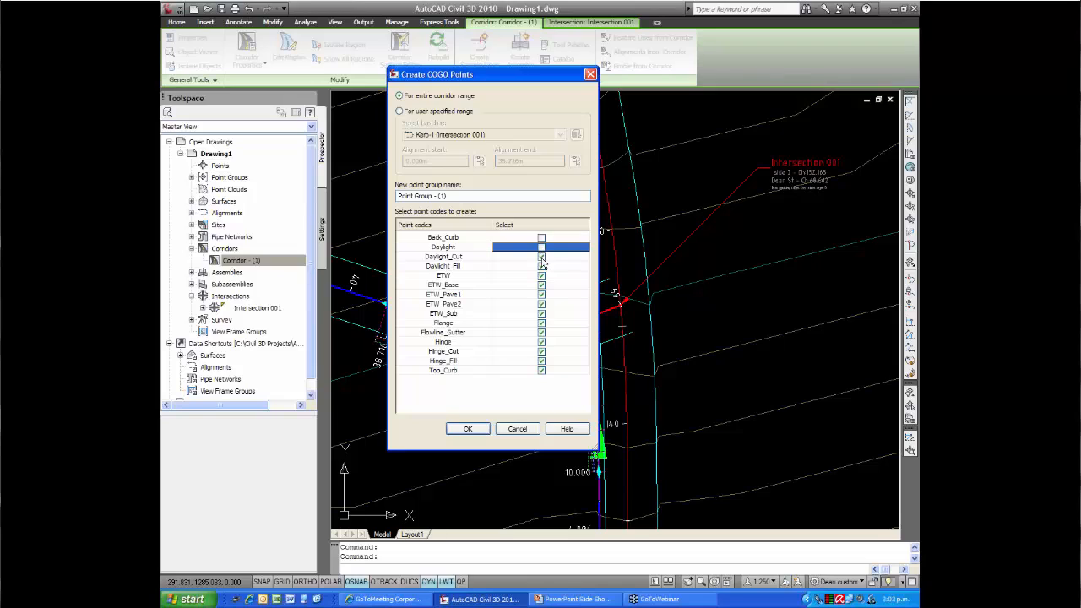
{"action": "left_click", "coordinate": [541, 255]}
{"action": "left_click", "coordinate": [541, 265]}
{"action": "left_click", "coordinate": [541, 275]}
{"action": "left_click", "coordinate": [541, 285]}
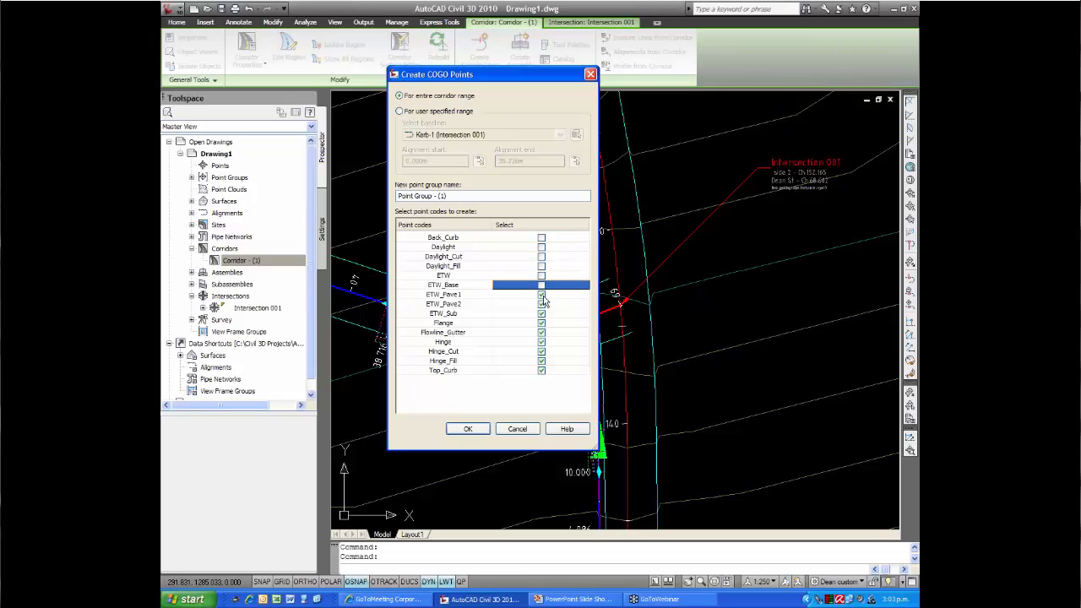
{"action": "left_click", "coordinate": [541, 294]}
{"action": "left_click", "coordinate": [541, 303]}
{"action": "left_click", "coordinate": [541, 313]}
{"action": "left_click", "coordinate": [541, 323]}
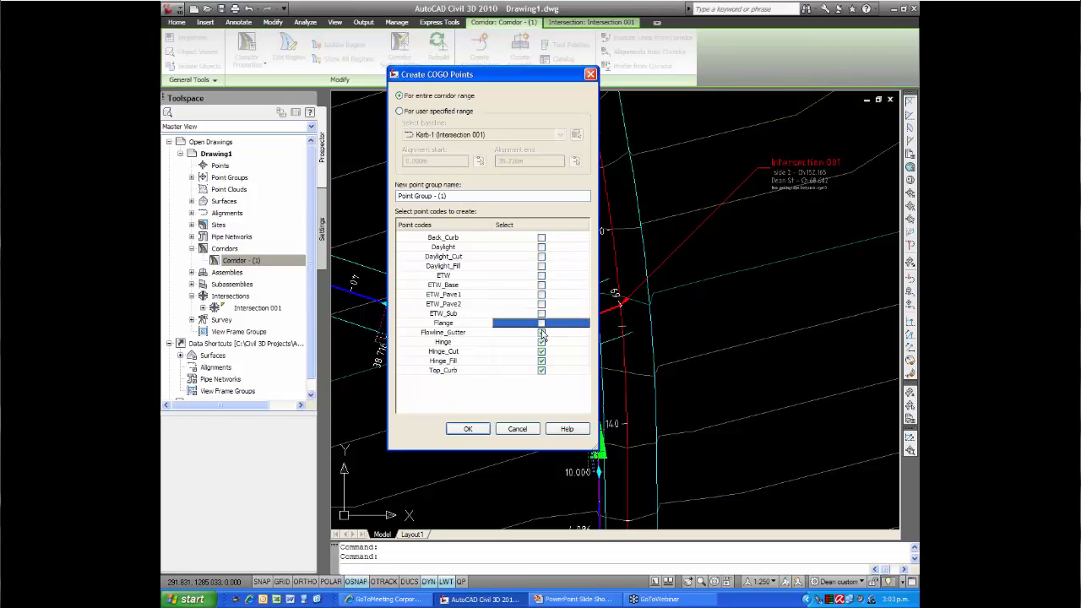
{"action": "left_click", "coordinate": [542, 332]}
{"action": "left_click", "coordinate": [541, 342]}
{"action": "left_click", "coordinate": [542, 351]}
{"action": "left_click", "coordinate": [541, 360]}
- Name the new point group TK and create the Top_Curb COGO points
{"action": "left_click_drag", "start_coordinate": [447, 195], "coordinate": [397, 195]}
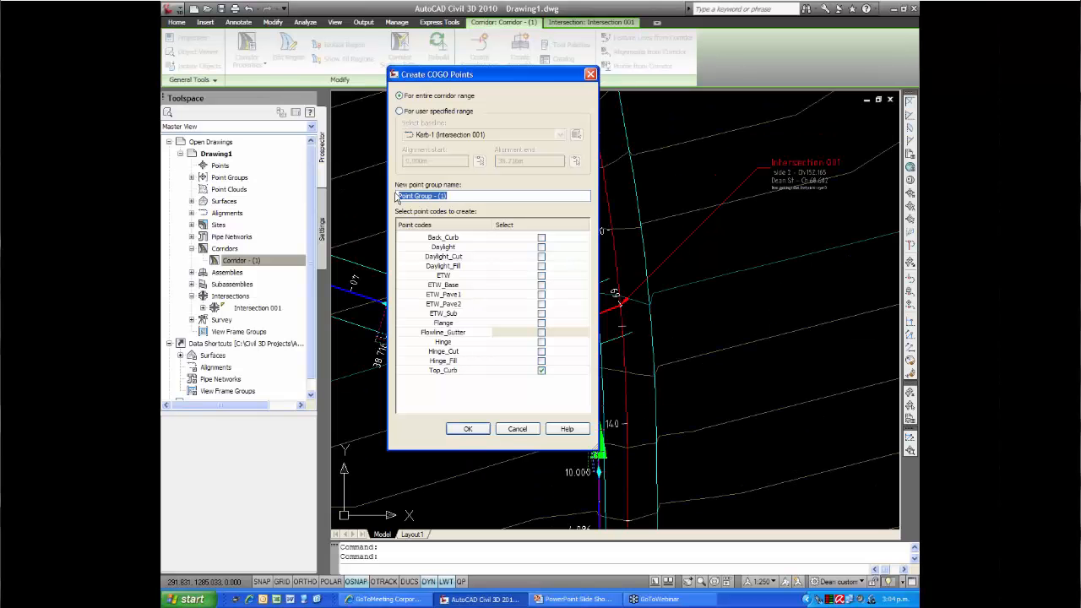
{"action": "key", "text": "BackSpace"}
{"action": "type", "text": "TC"}
{"action": "left_click", "coordinate": [468, 429]}
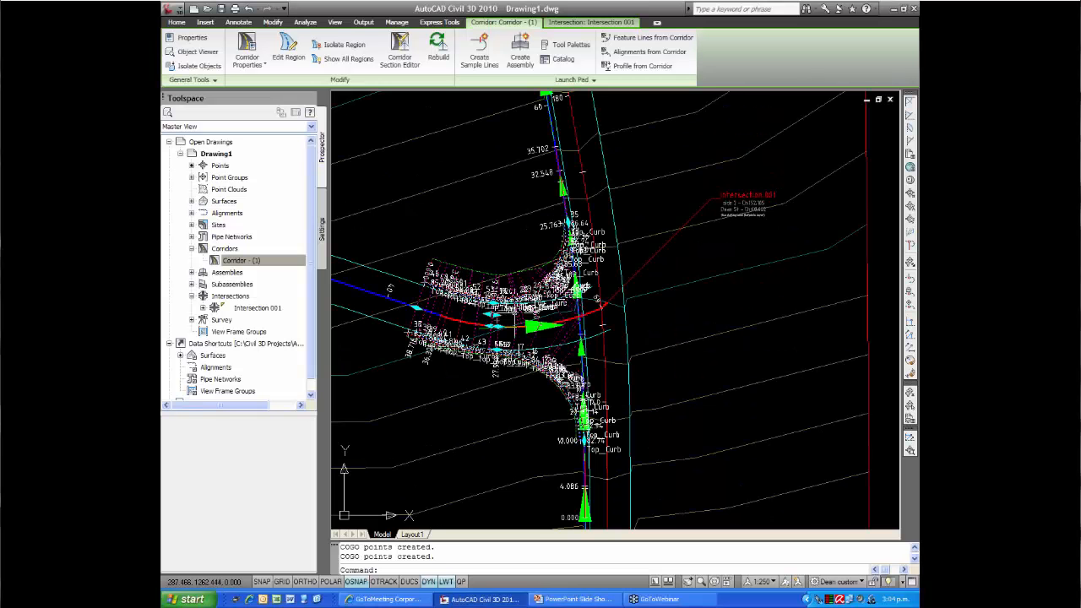
- Find the TK point group in the drawing and check its options for exporting the points
{"action": "left_click", "coordinate": [192, 178]}
{"action": "right_click", "coordinate": [221, 190]}
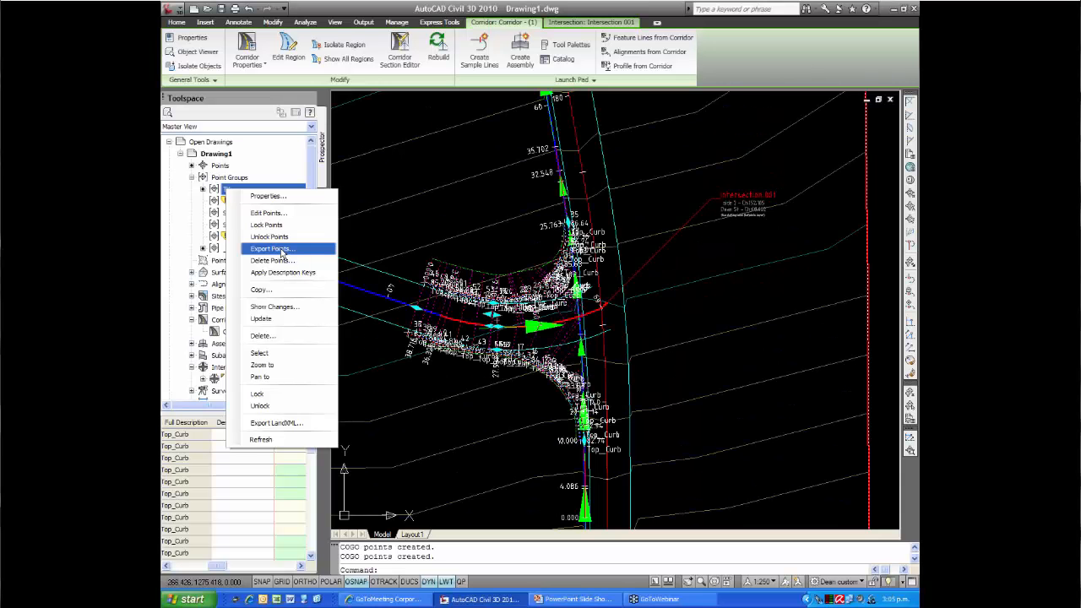
{"action": "key", "text": "Escape"}
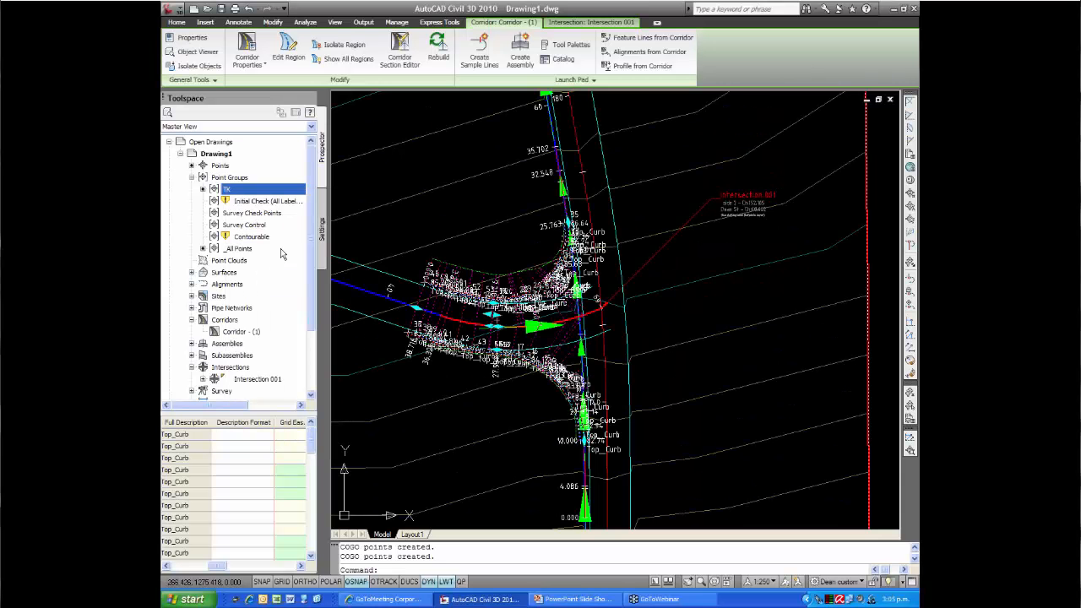
{"action": "key", "text": "alt+Tab"}
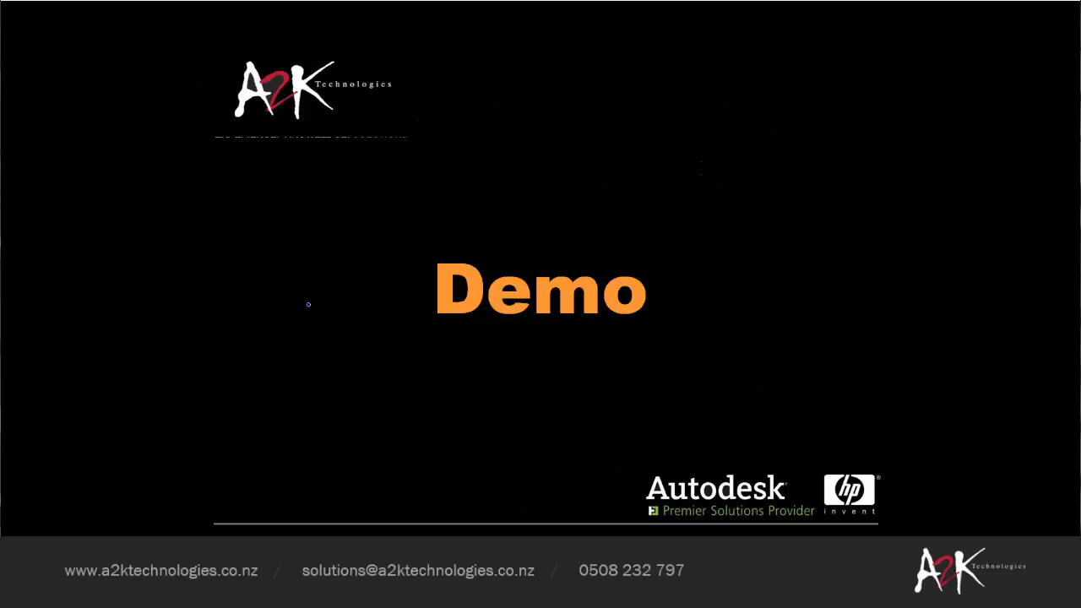
{"action": "key", "text": "Right"}
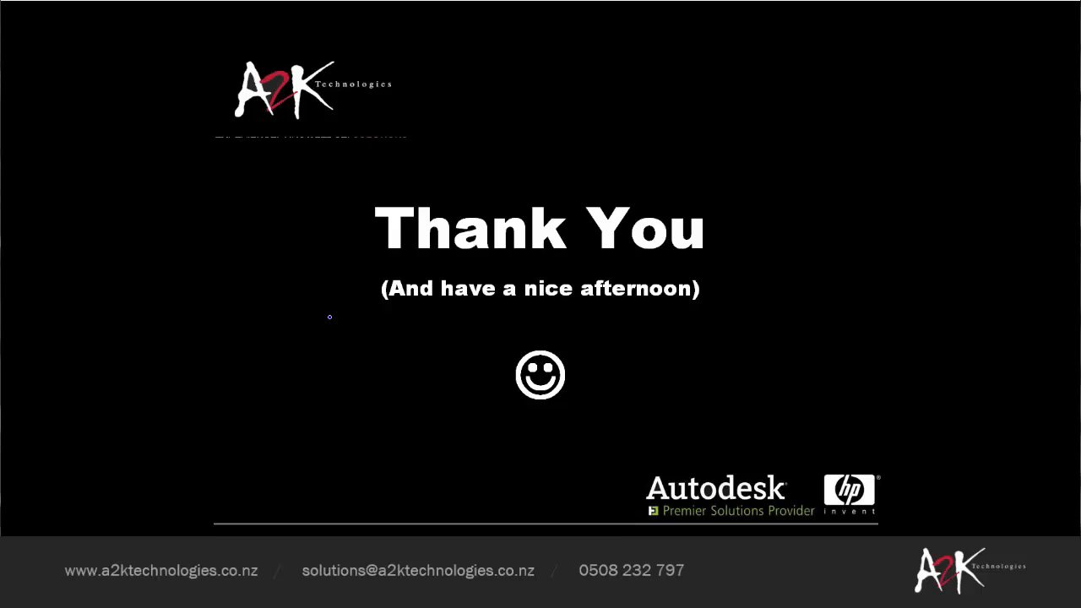